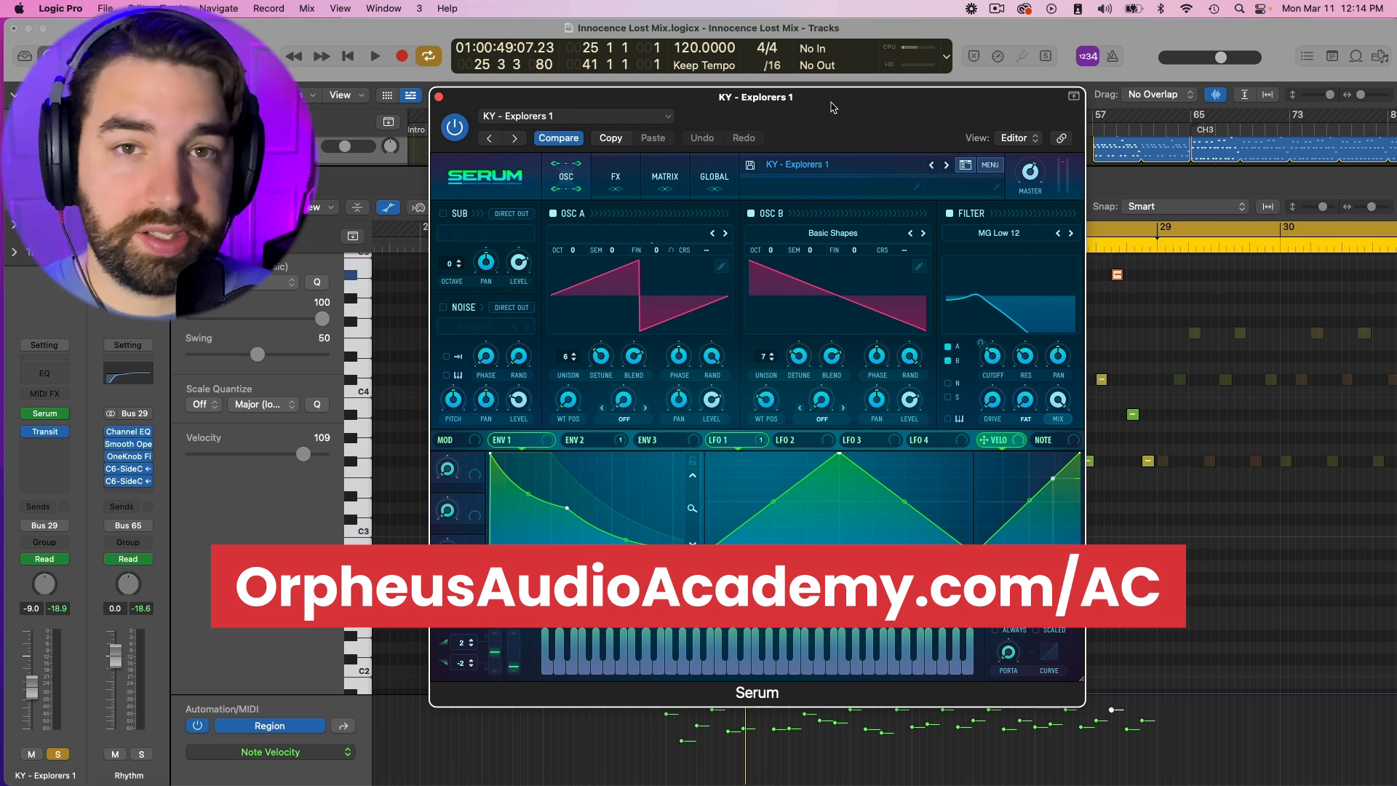
# Browse the Midnight folder in Serum's preset list and close it without loading another preset
pyautogui.moveTo(888, 104); pyautogui.dragTo(880, 105)
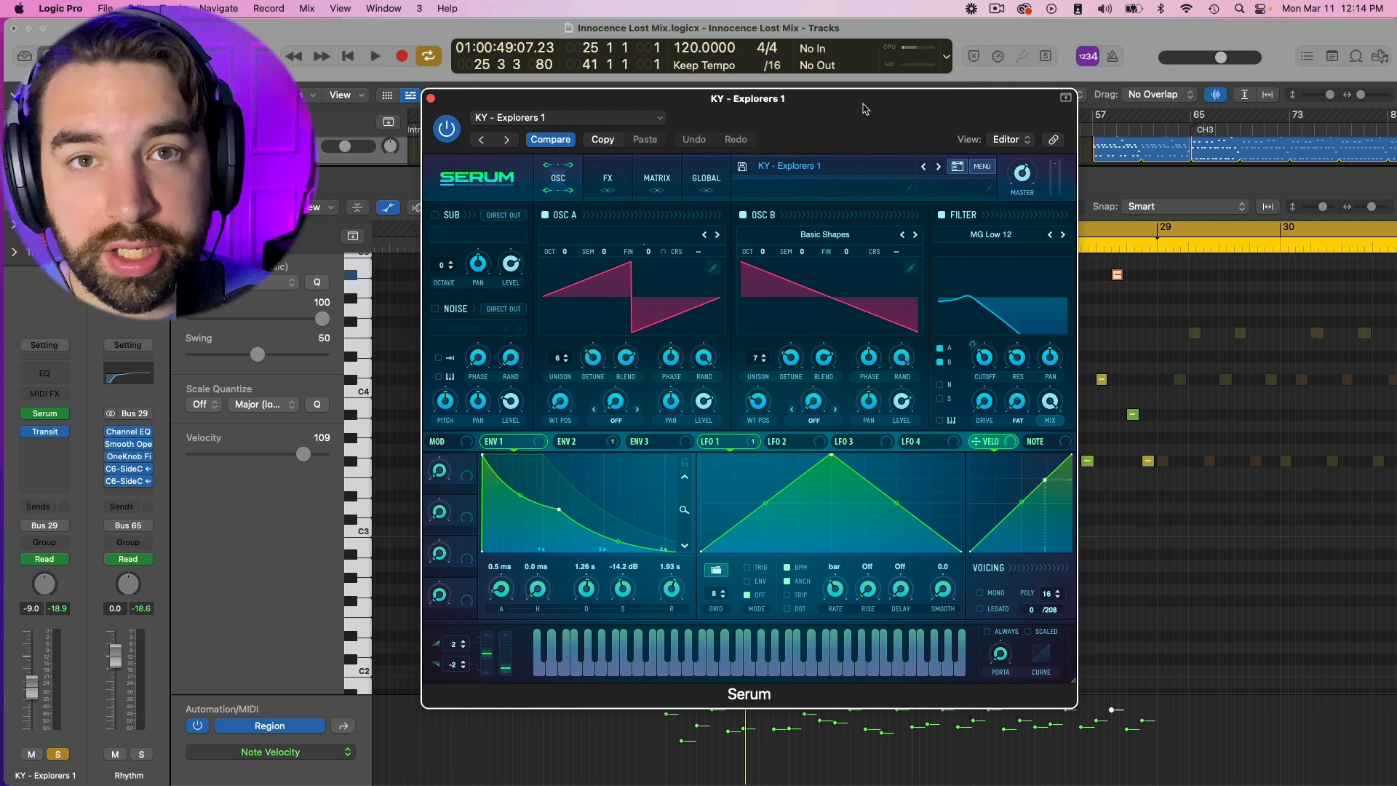
pyautogui.click(831, 167)
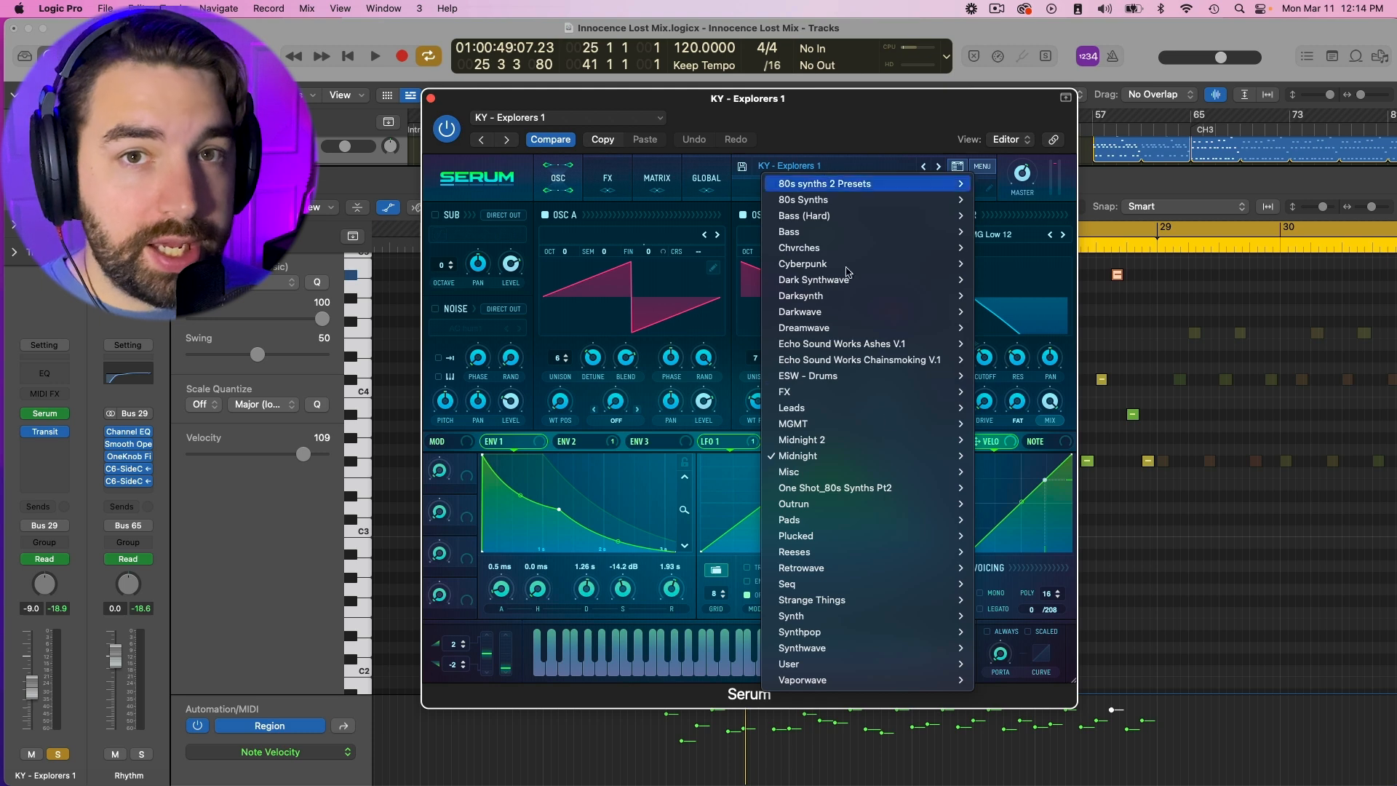
pyautogui.moveTo(861, 465)
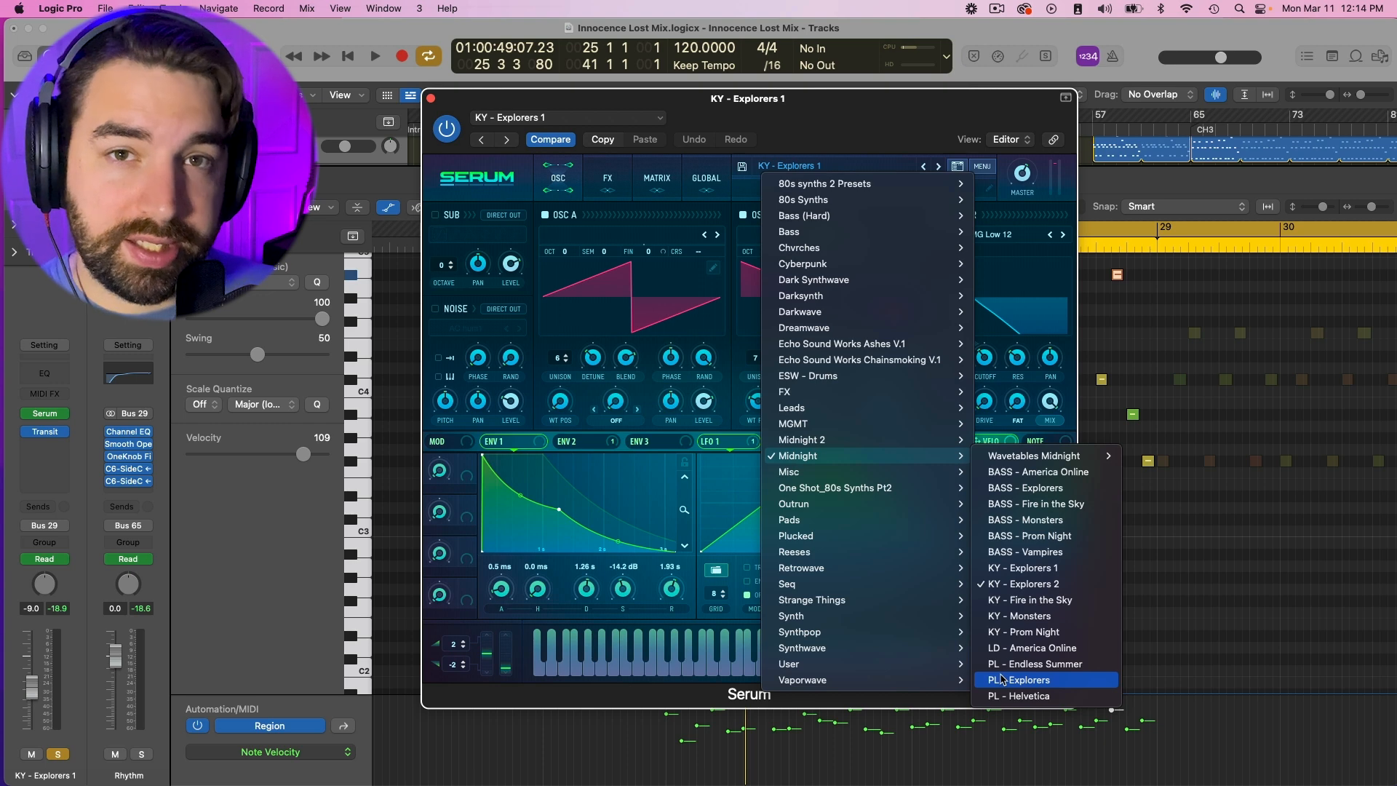
pyautogui.click(877, 120)
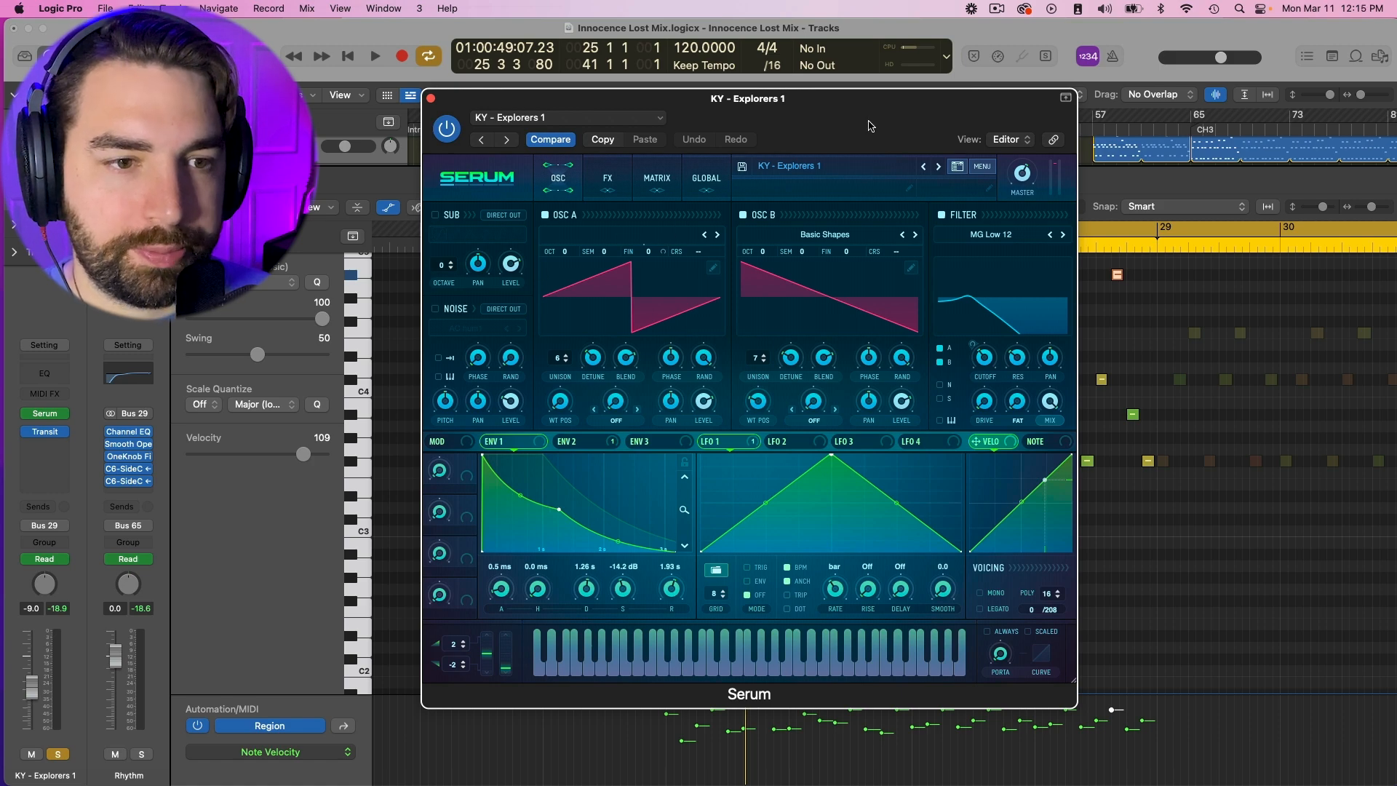
# Move the Serum window off the notes, play the KY - Explorers 1 arpeggio through bar 28, and close Serum
pyautogui.moveTo(865, 117); pyautogui.dragTo(481, 151)
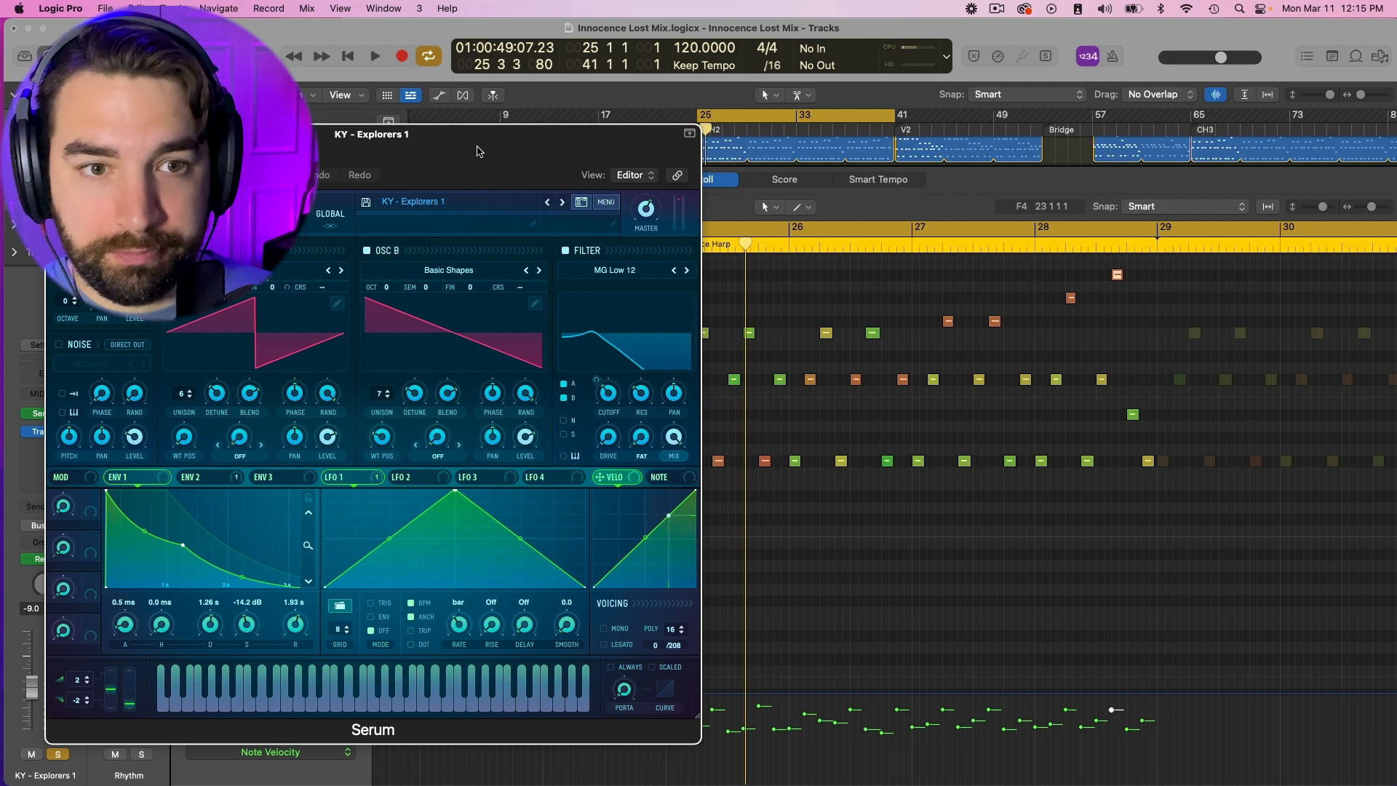
pyautogui.moveTo(474, 131); pyautogui.dragTo(667, 165)
pyautogui.press('space')
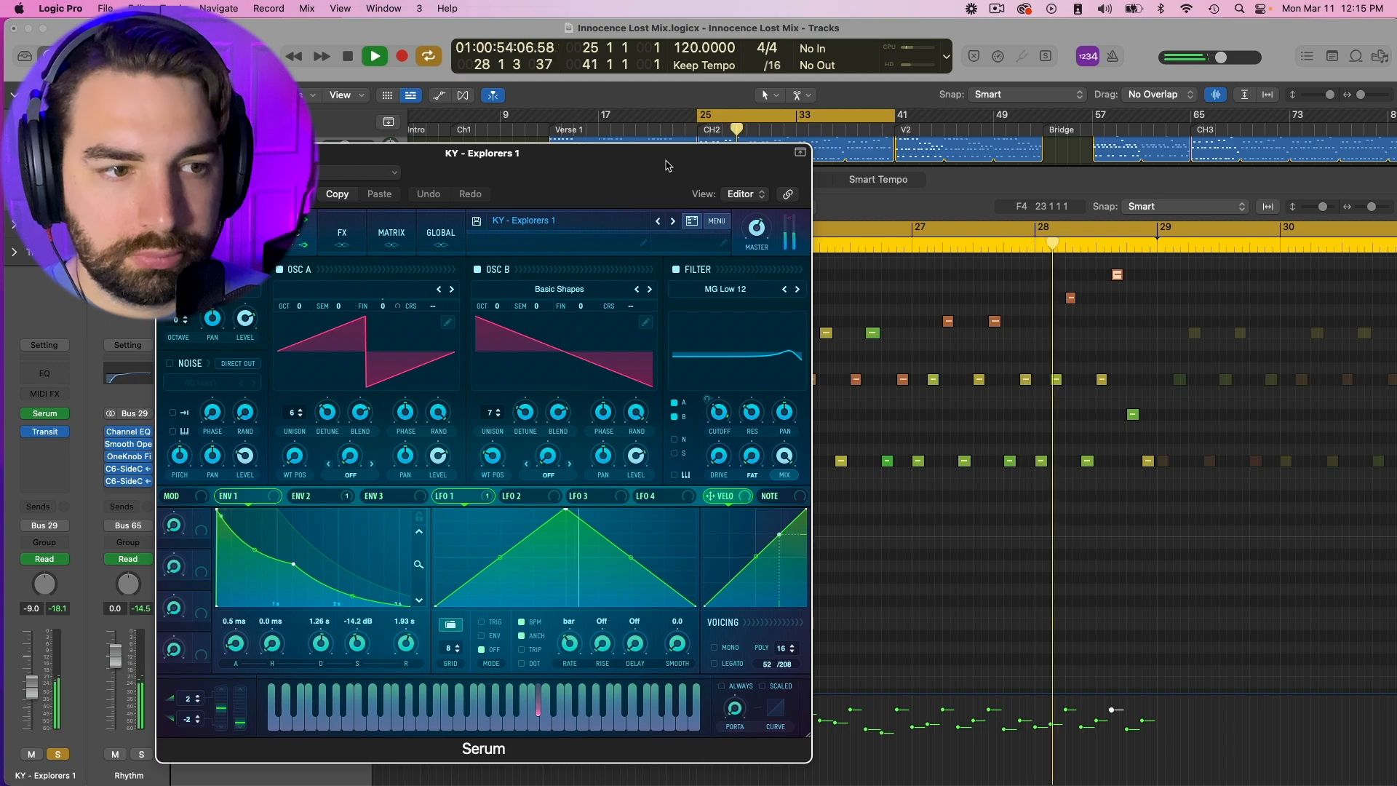
pyautogui.press('space')
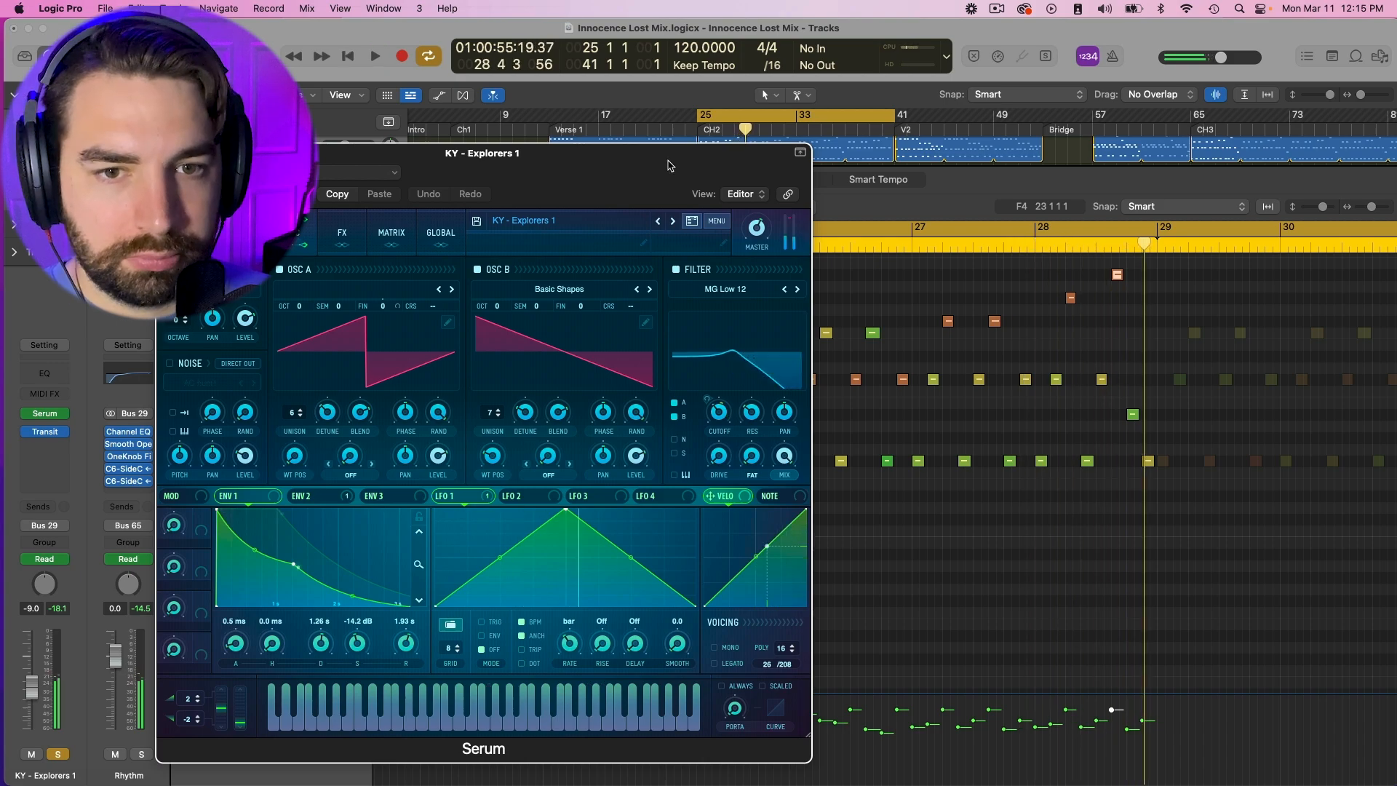
pyautogui.moveTo(670, 166); pyautogui.dragTo(550, 188)
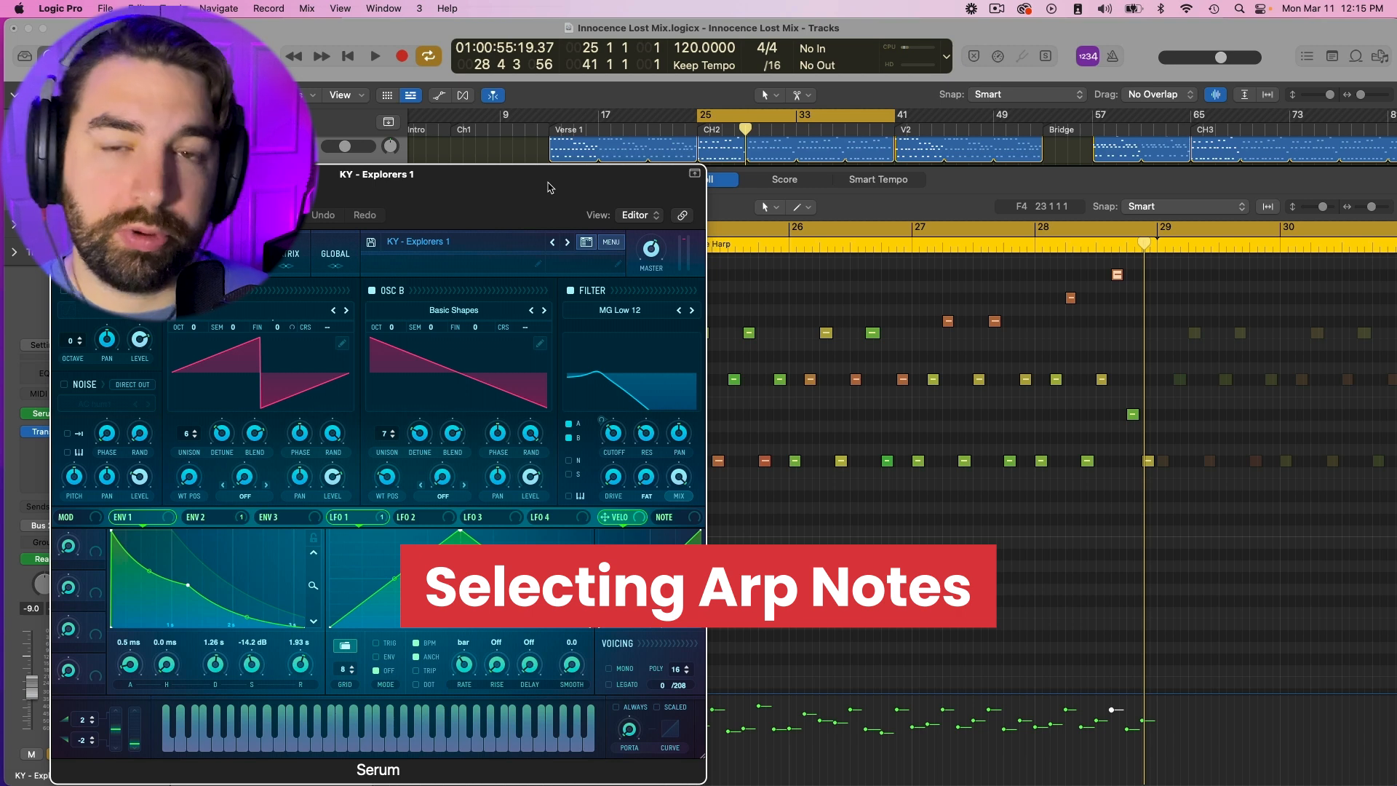
pyautogui.click(62, 175)
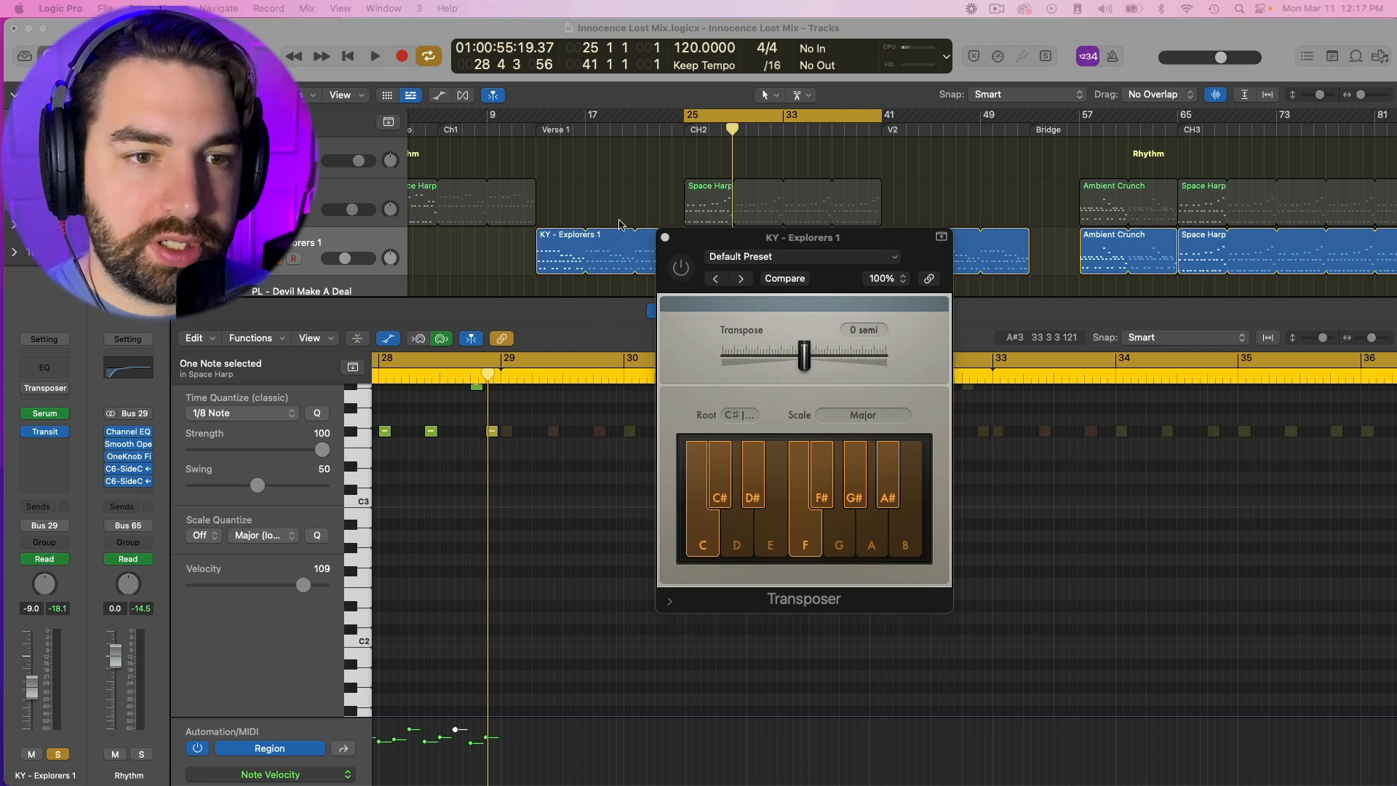
# Close the Transposer window and show the Space Harp region at bar 25 in the piano roll
pyautogui.click(586, 240)
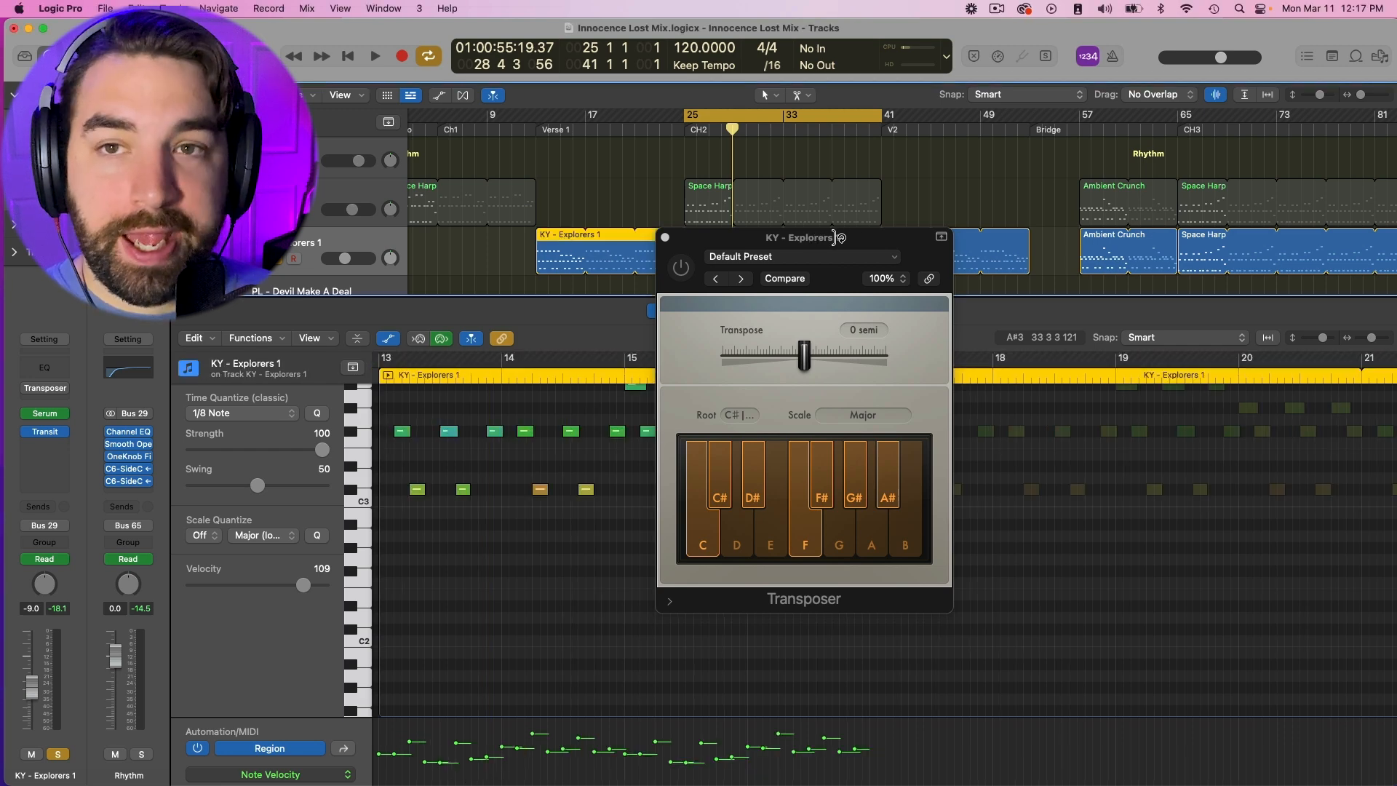
pyautogui.moveTo(837, 237); pyautogui.dragTo(1017, 220)
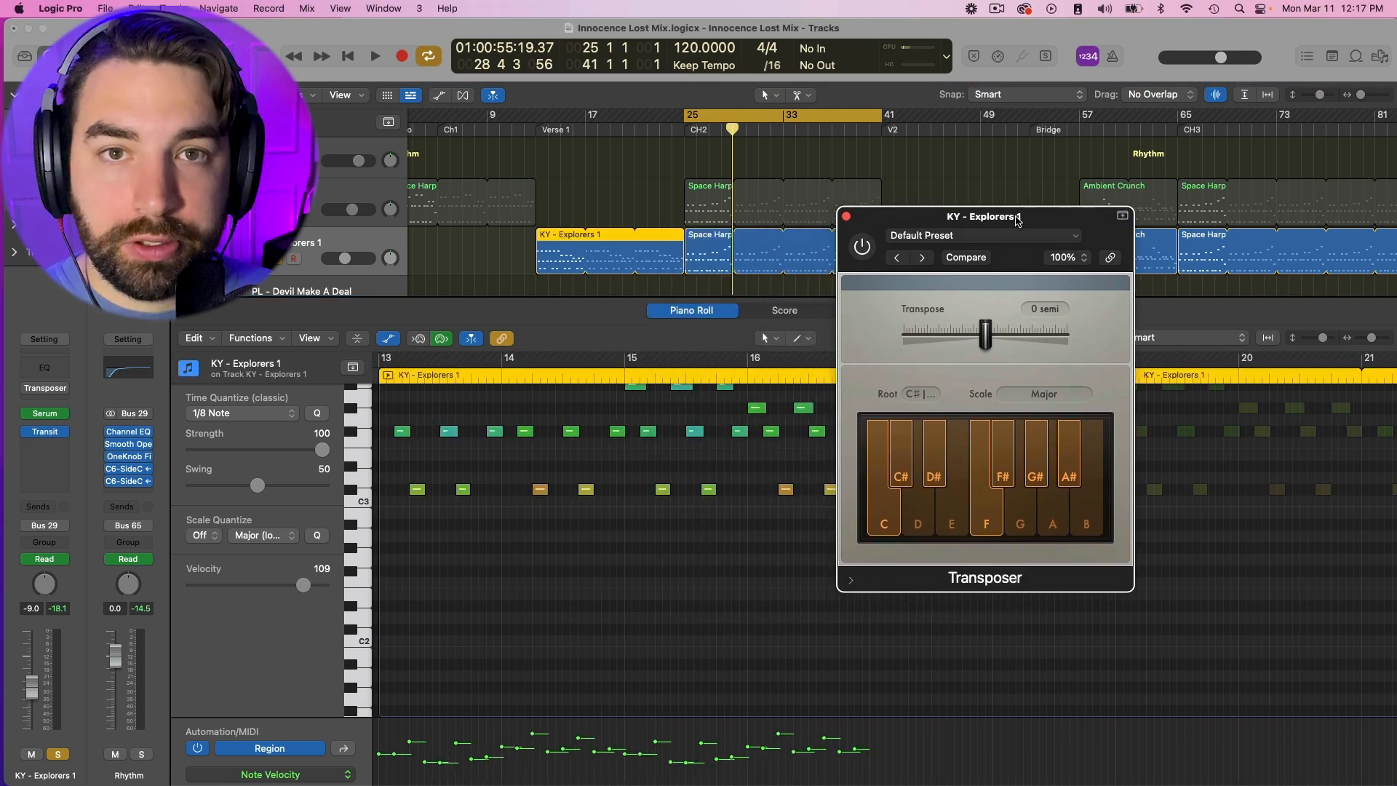
pyautogui.click(846, 216)
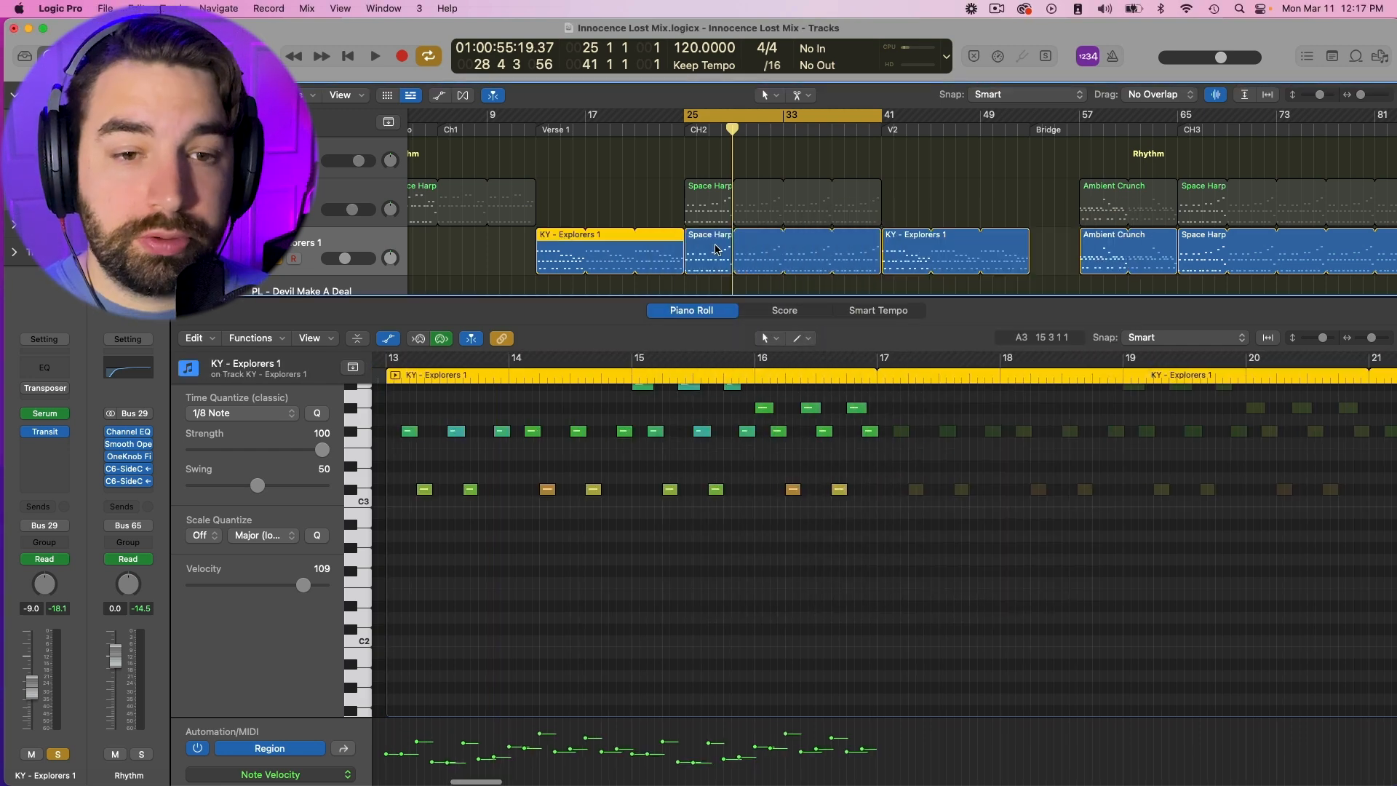
pyautogui.click(717, 249)
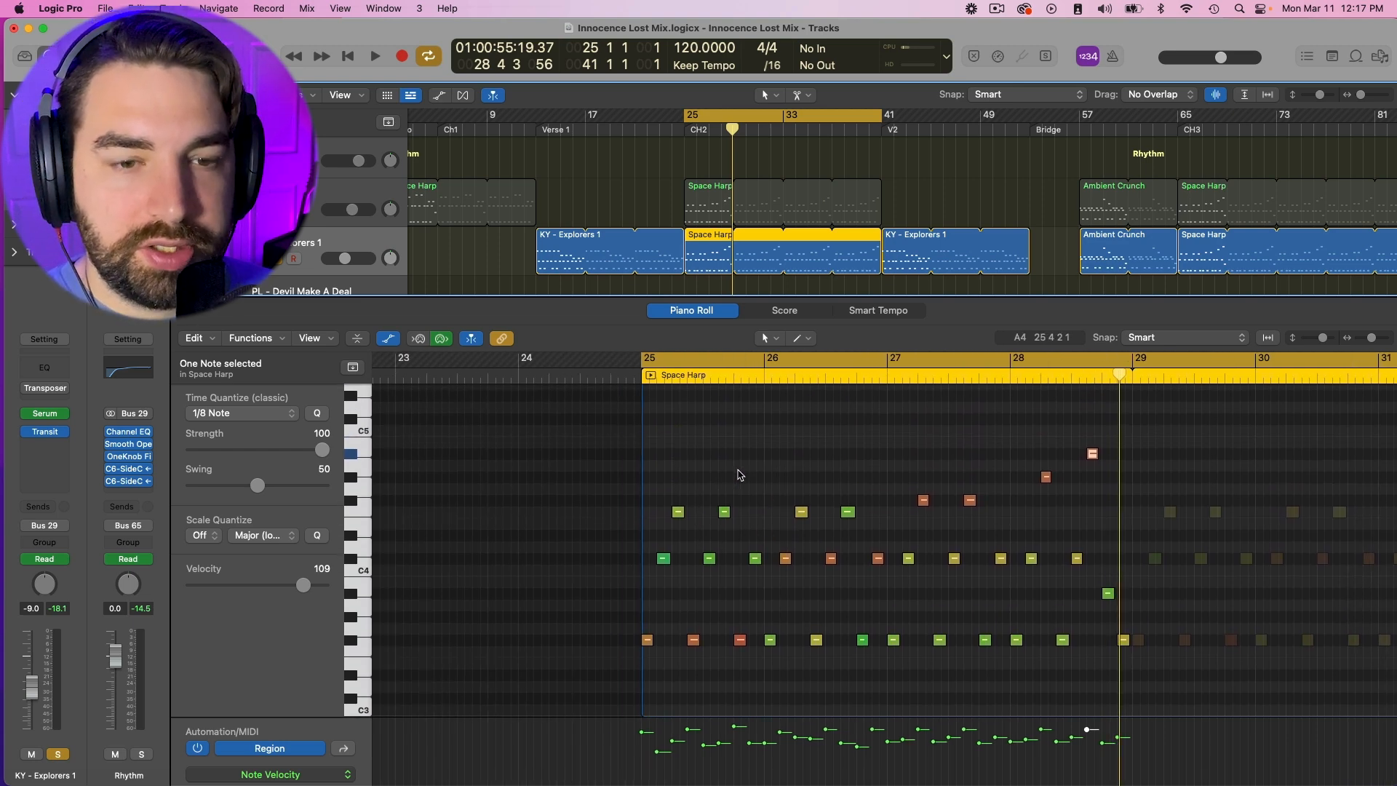
# Select the lower rows of arpeggio notes across bars 25 to 28 of Space Harp, then clear the selection
pyautogui.scroll(-5, 609, 486)
pyautogui.hscroll(3, 662, 499)
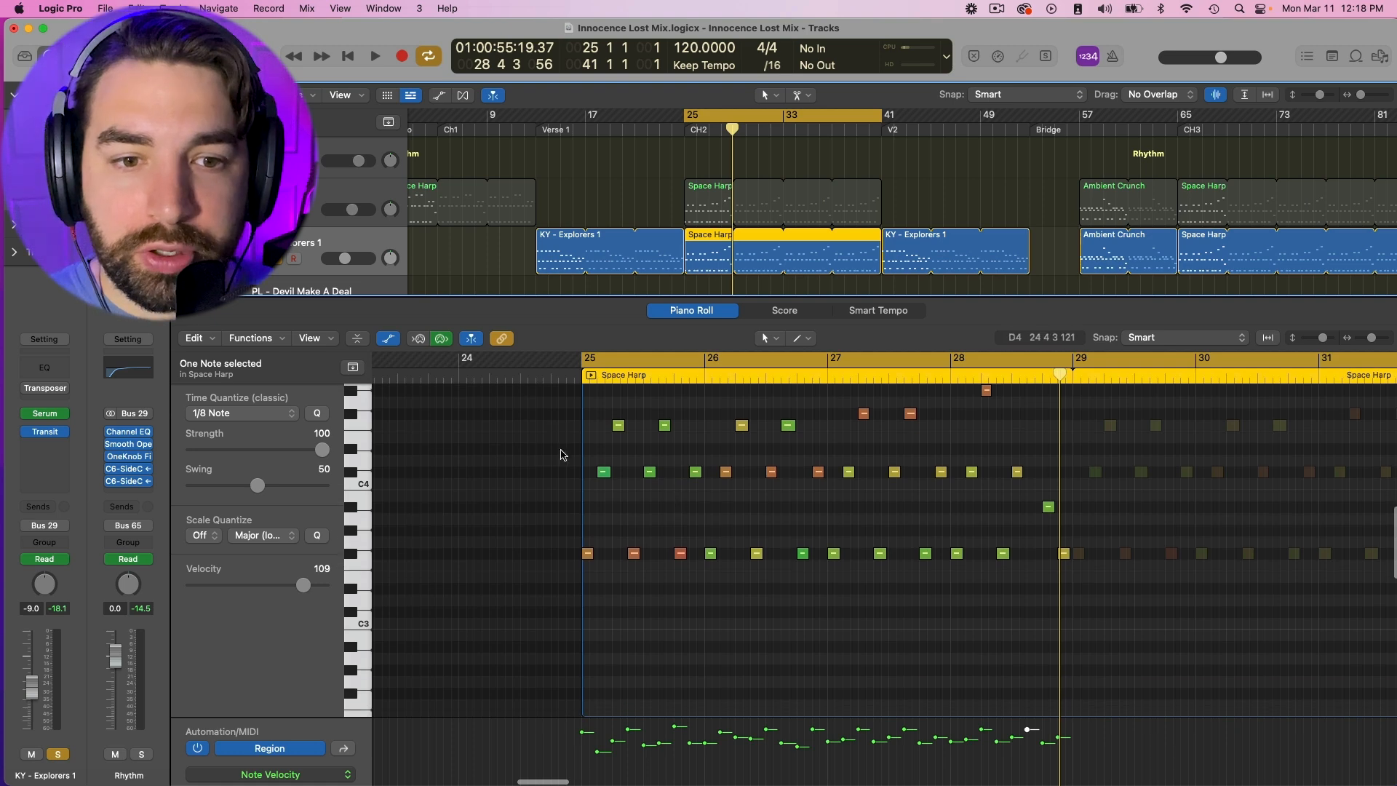
pyautogui.moveTo(526, 448); pyautogui.dragTo(1070, 598)
pyautogui.scroll(5, 933, 596)
pyautogui.hscroll(2, 801, 611)
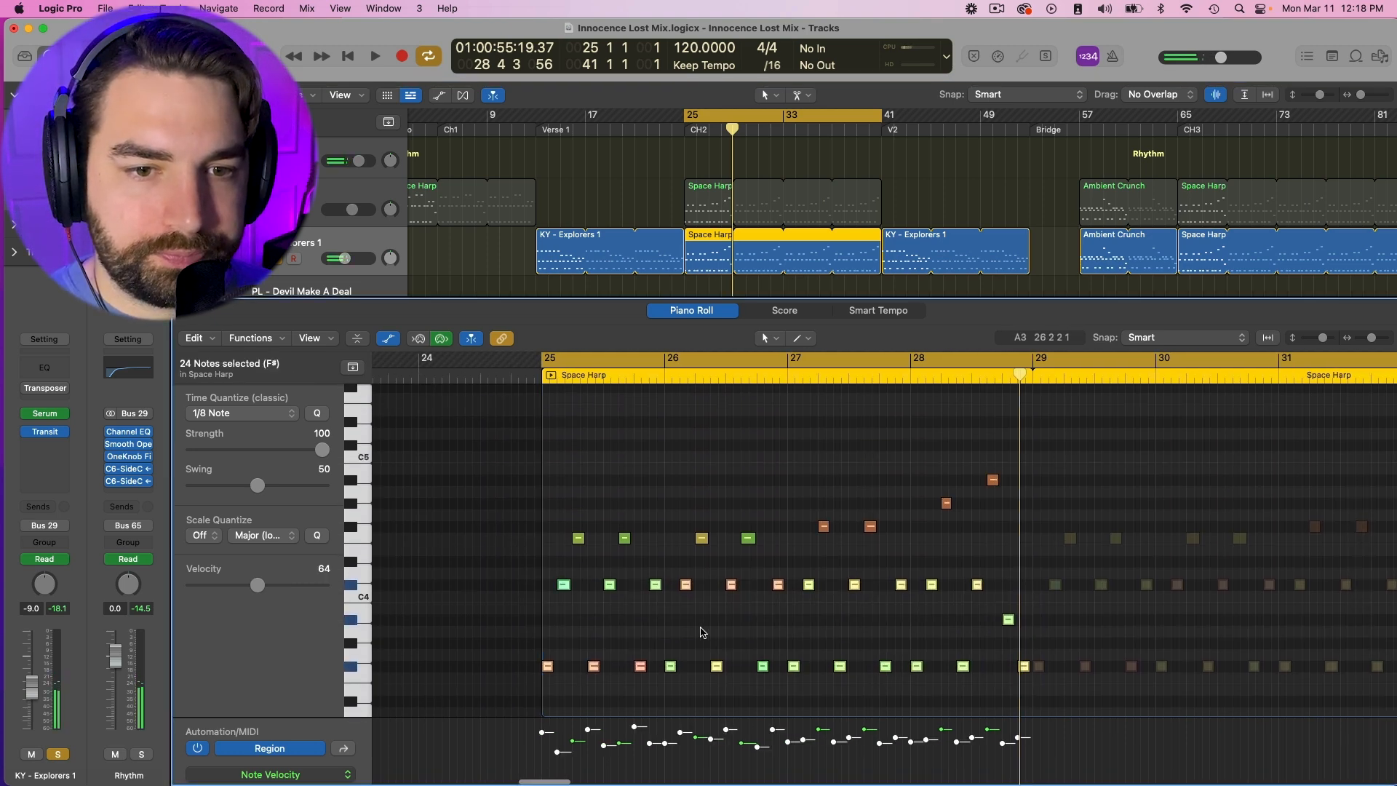
pyautogui.click(951, 558)
pyautogui.scroll(-1, 1103, 566)
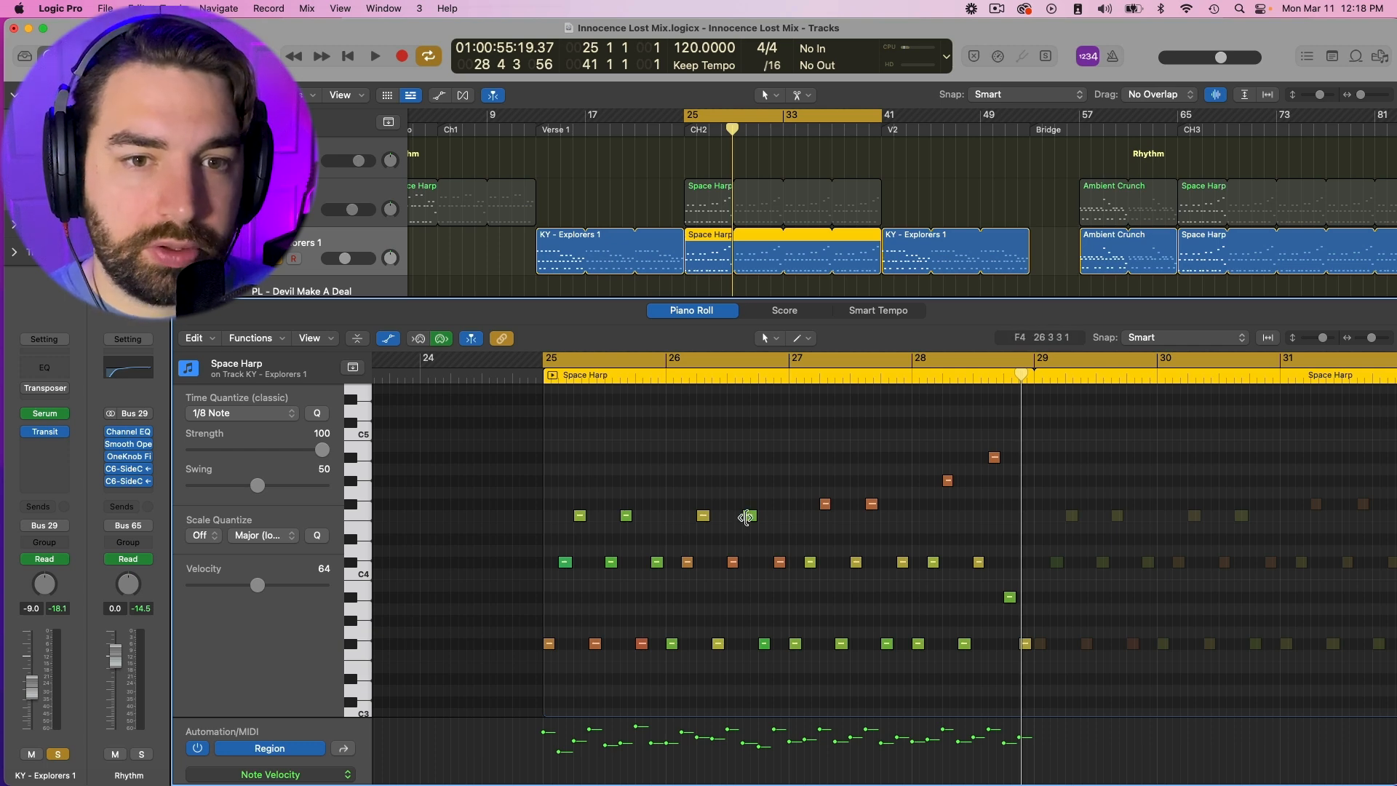
# Check the pitch of the last upper note in bar 26 and move the playhead to bar 29, beat 2
pyautogui.moveTo(746, 517)
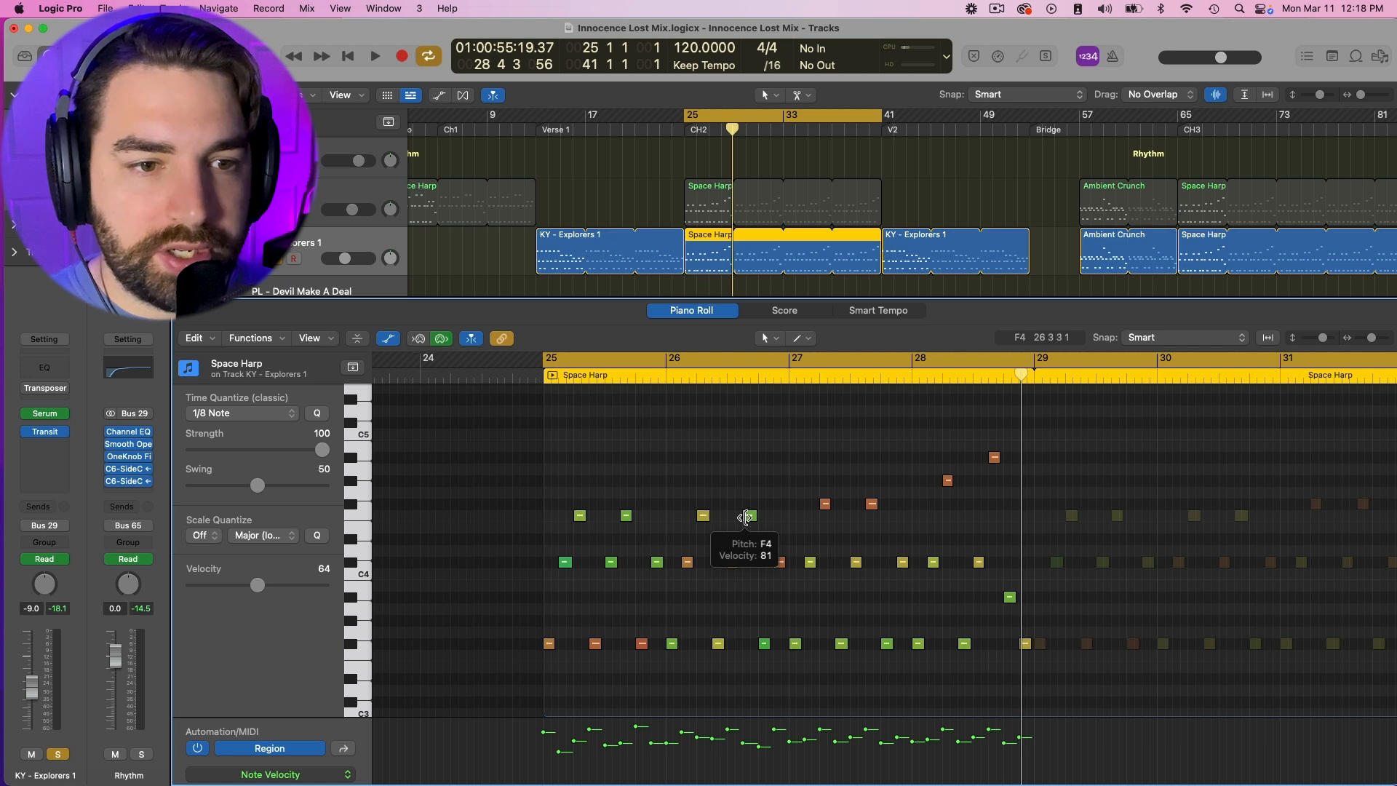
pyautogui.moveTo(1021, 374); pyautogui.dragTo(1072, 373)
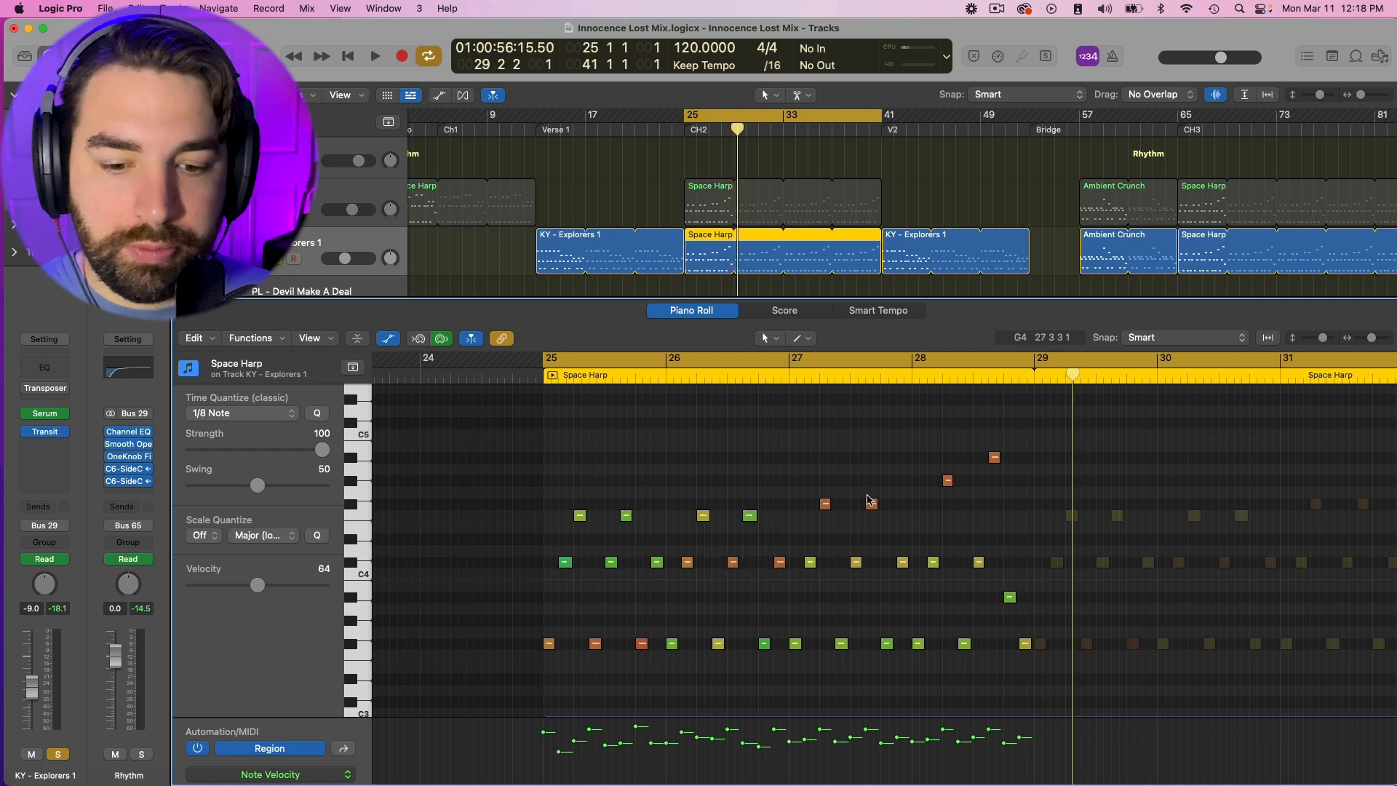
pyautogui.scroll(-1, 871, 503)
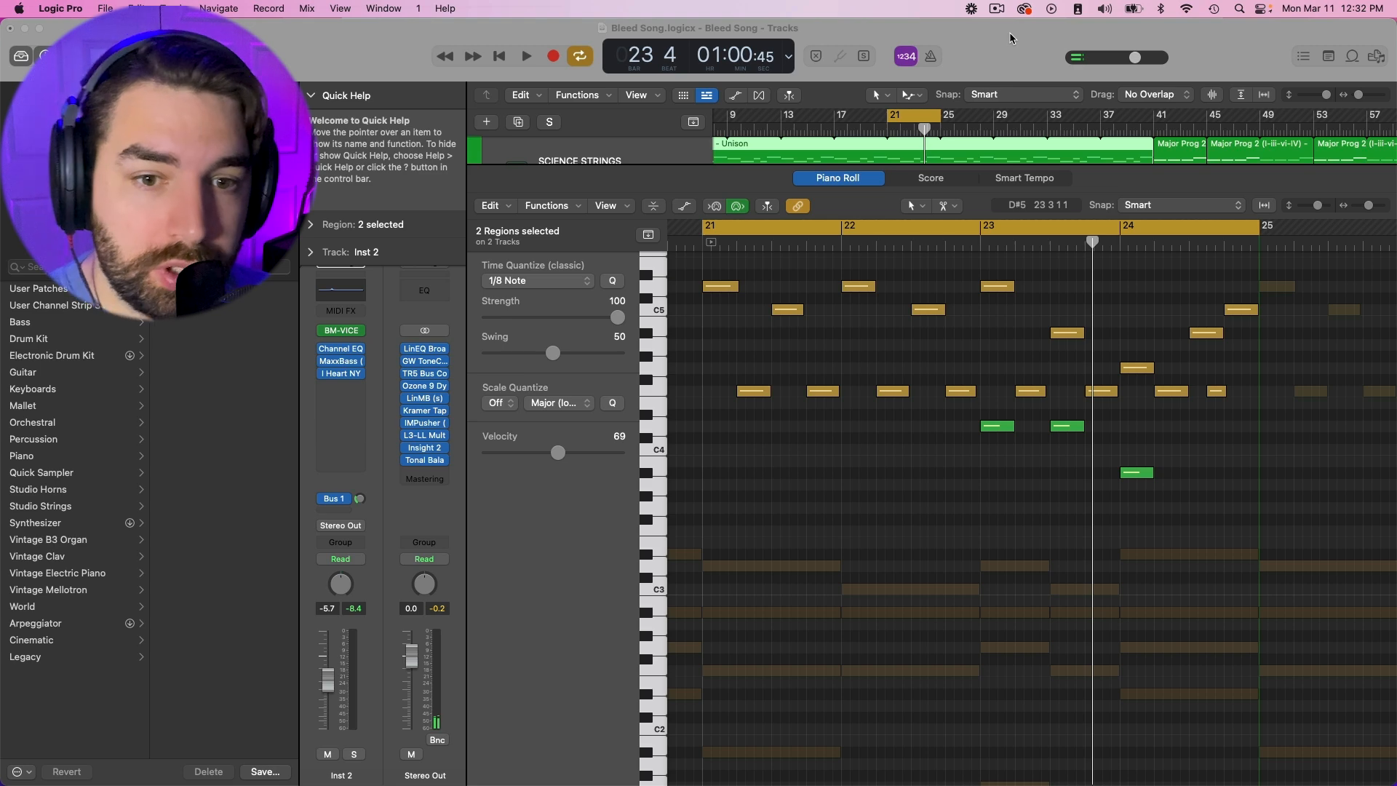
# Compare the arpeggio notes in bars 21 to 24 of Bleed Song with the dimmed chord notes below them in the piano roll
pyautogui.scroll(-4, 840, 484)
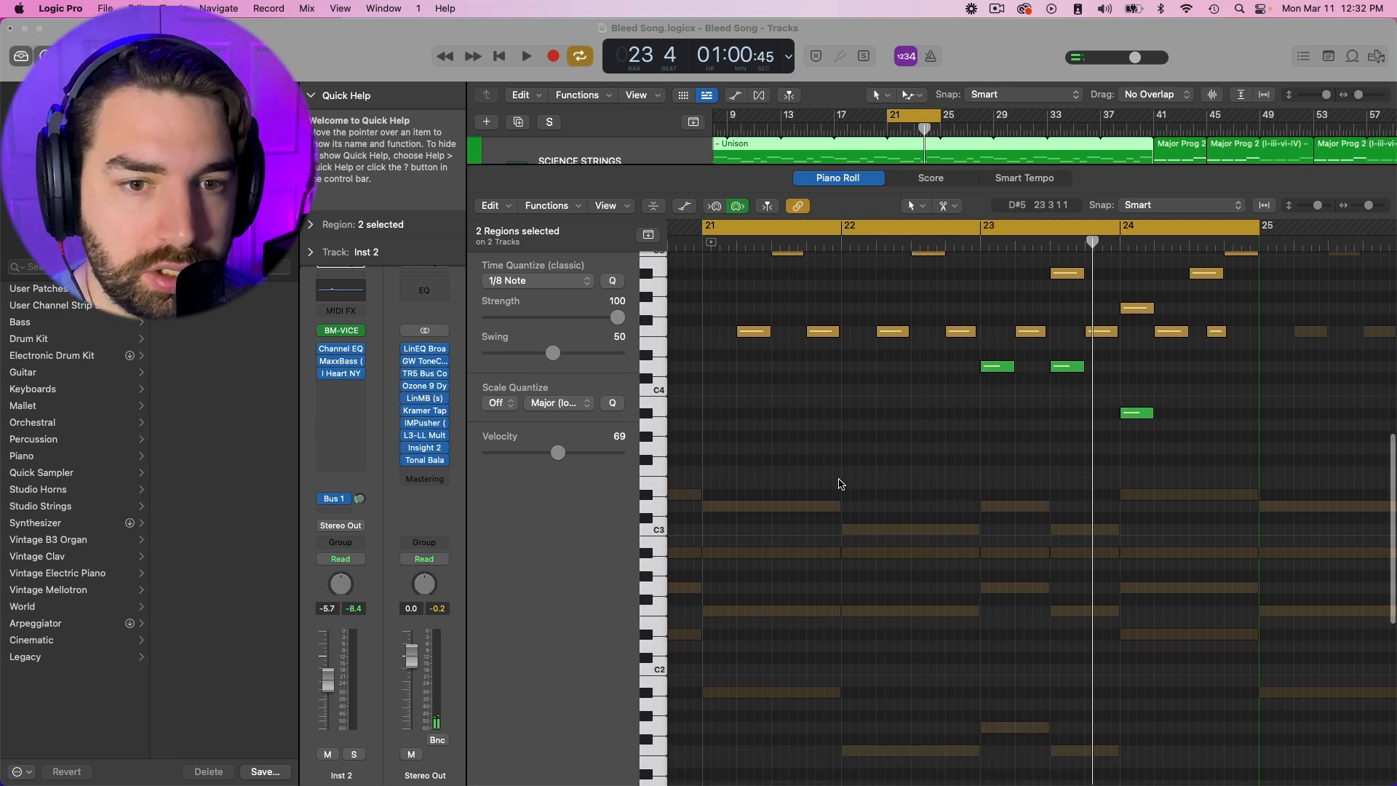
pyautogui.scroll(-2, 840, 485)
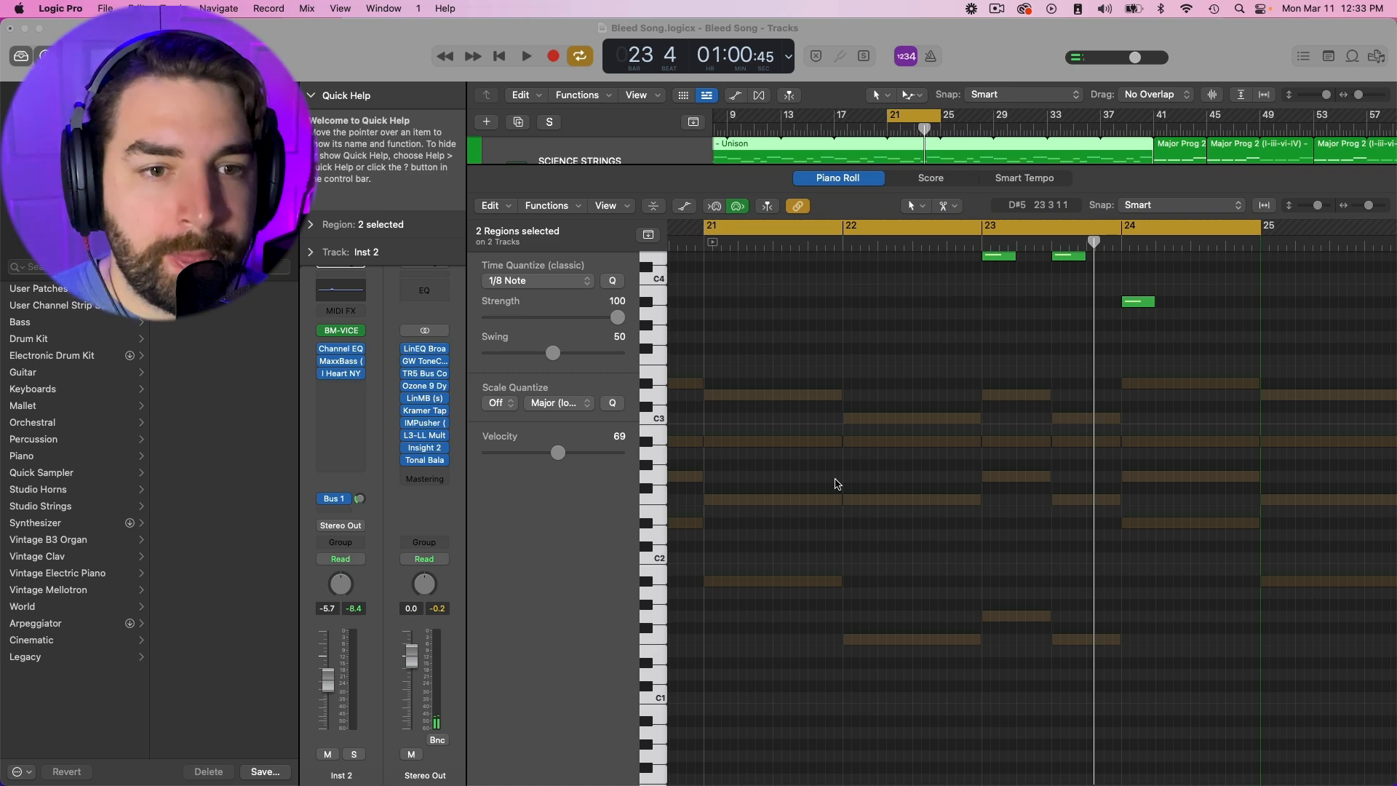
pyautogui.scroll(2, 873, 477)
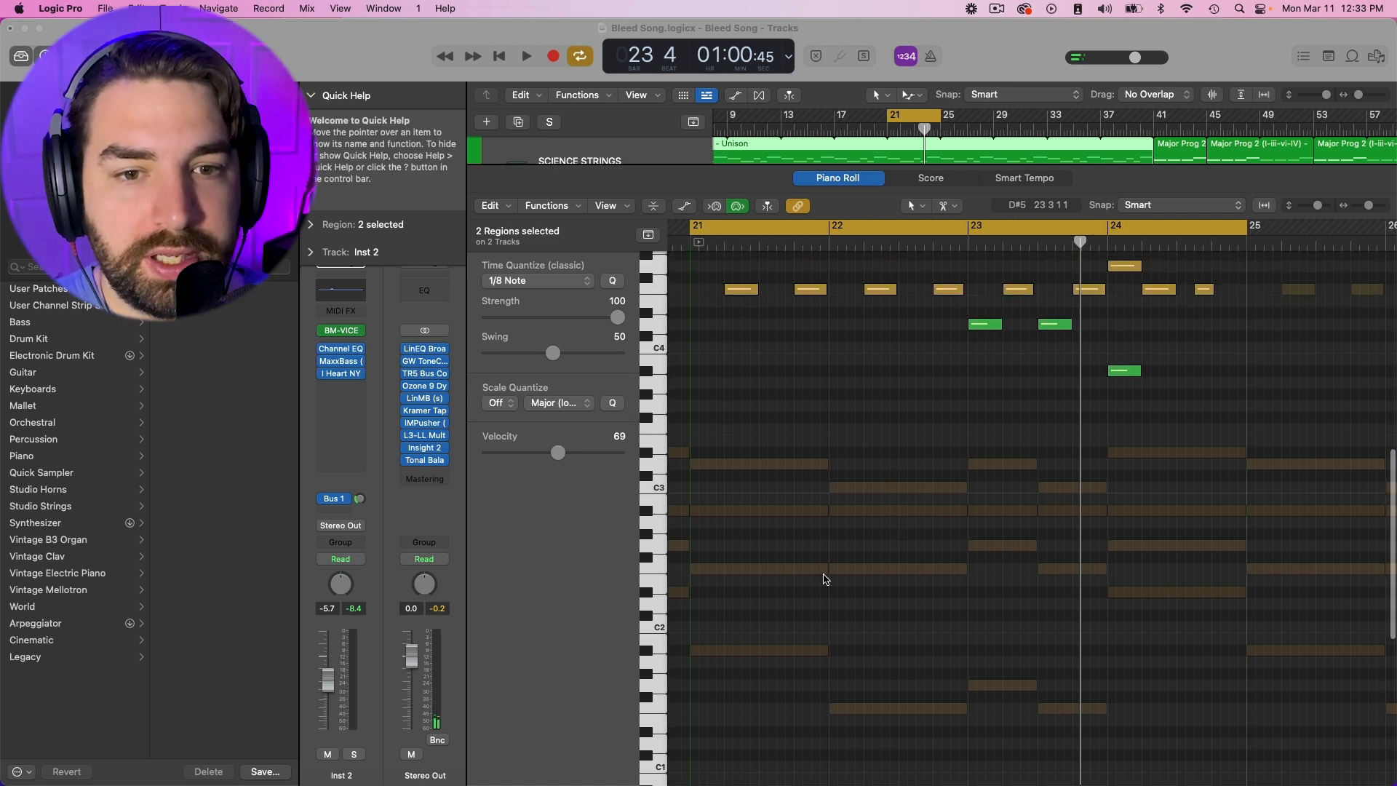
pyautogui.scroll(5, 895, 473)
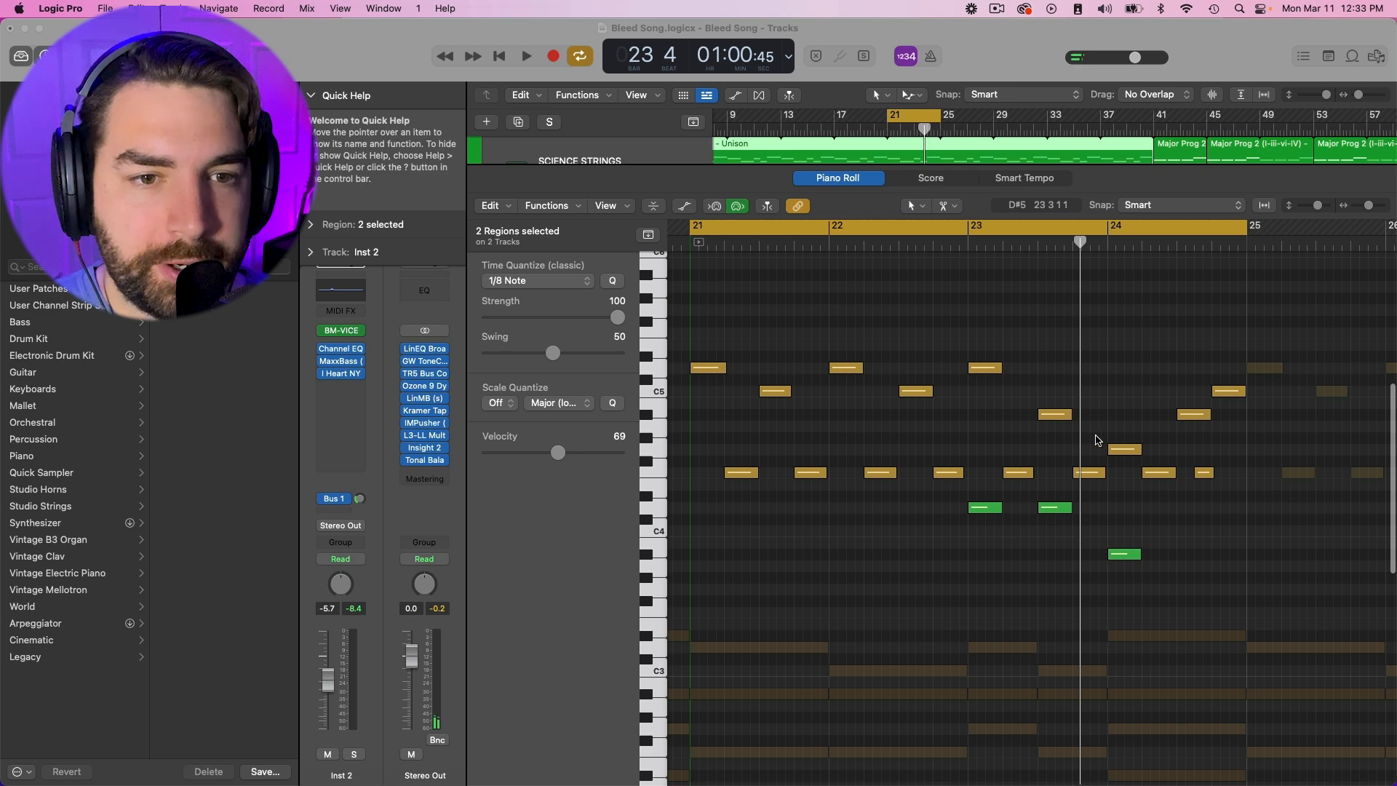
pyautogui.scroll(-6, 1091, 440)
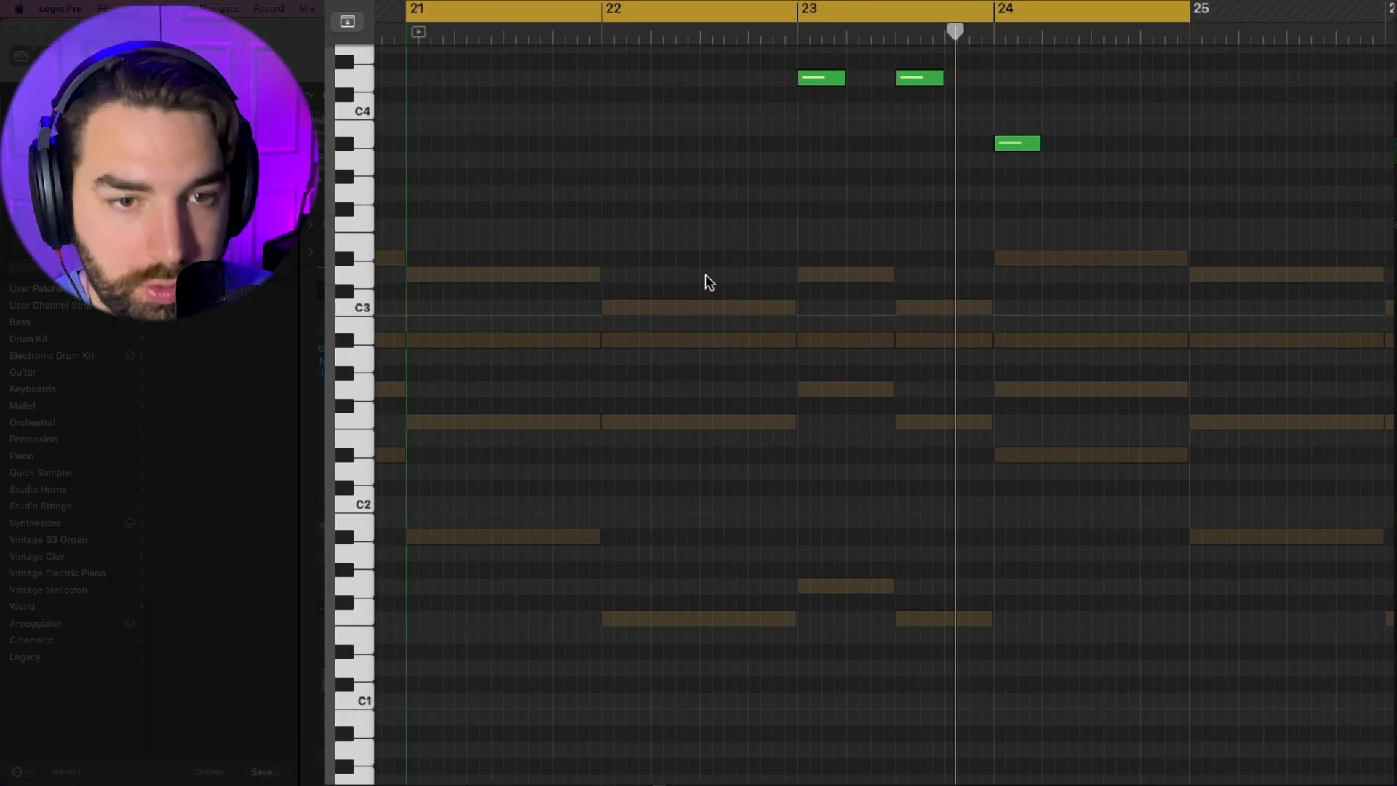
pyautogui.scroll(5, 705, 275)
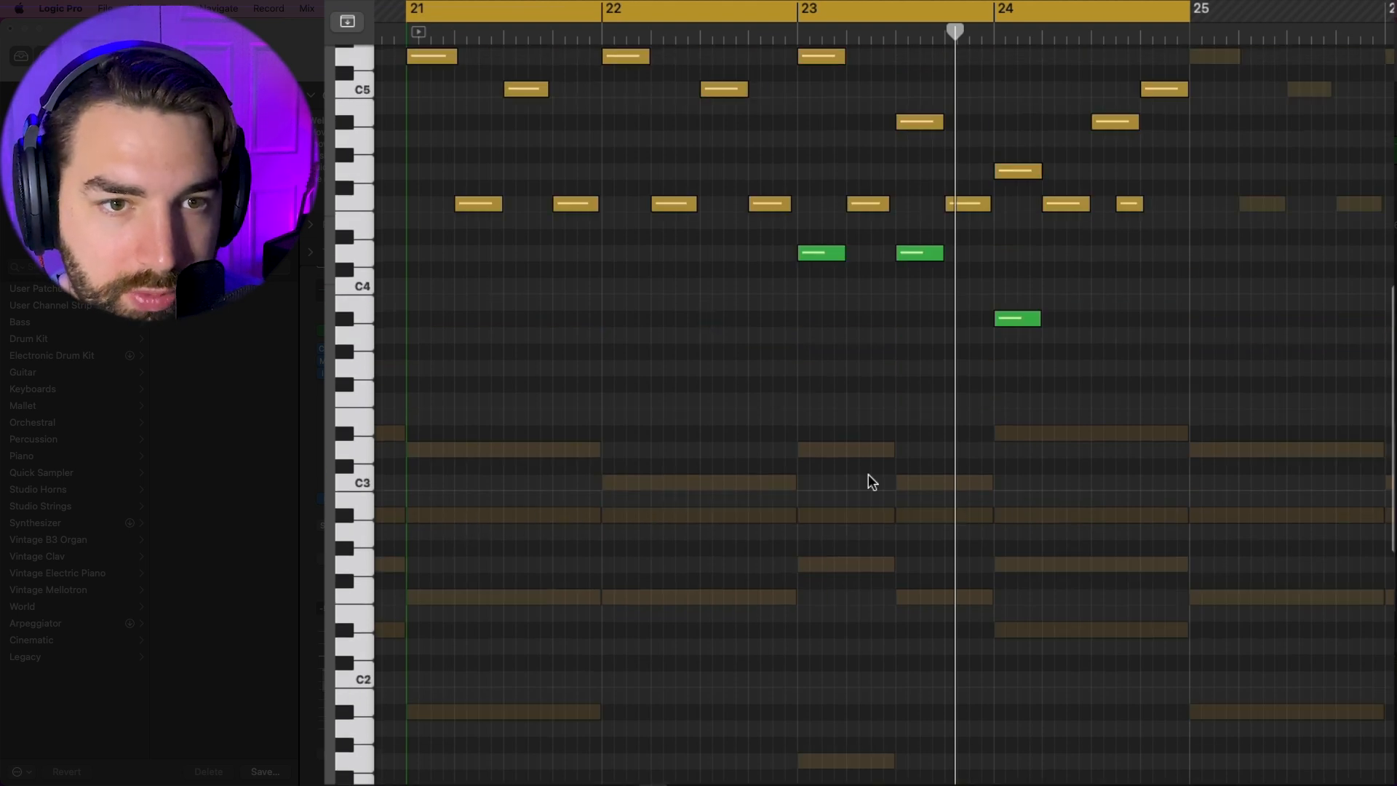
pyautogui.scroll(4, 604, 381)
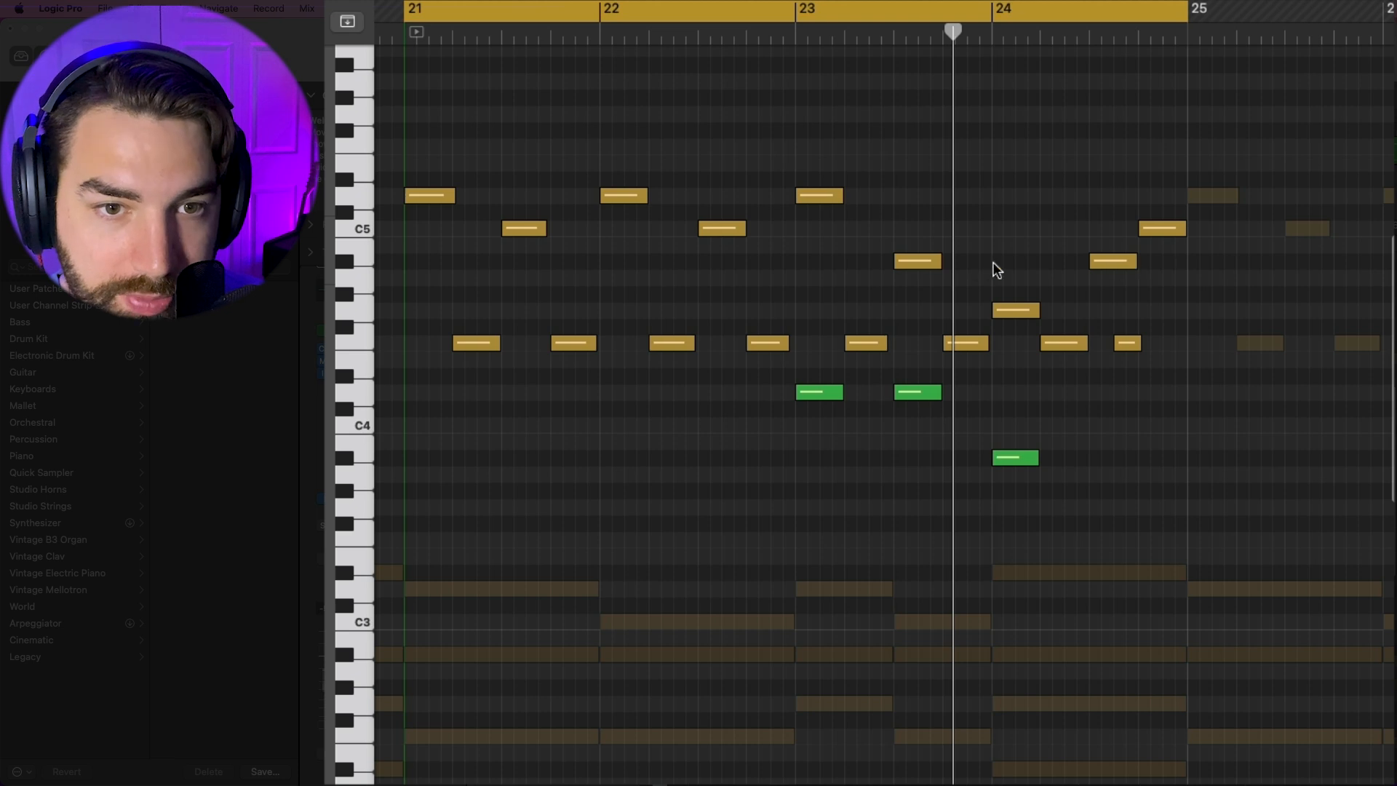
pyautogui.scroll(-1, 652, 357)
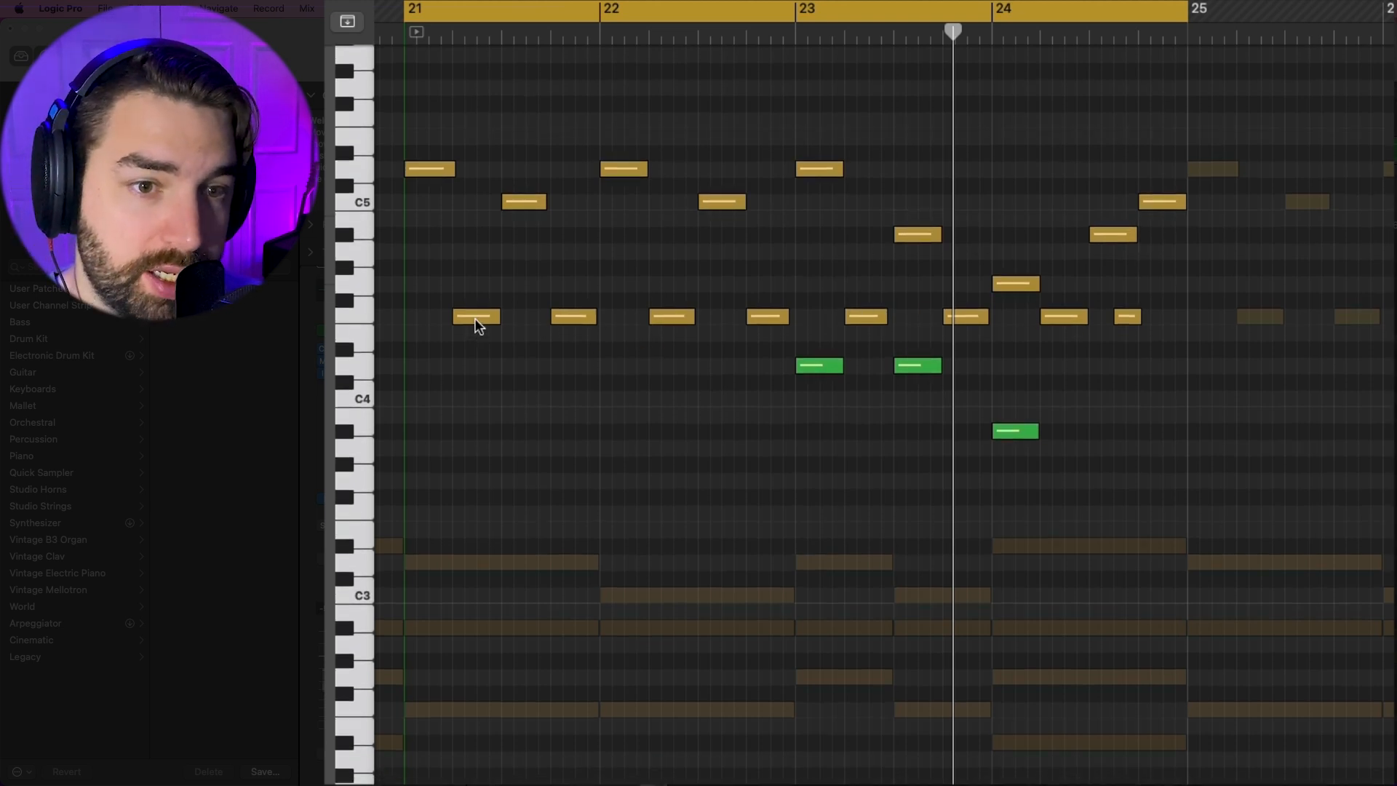
pyautogui.scroll(-10, 771, 345)
pyautogui.hscroll(-3, 771, 345)
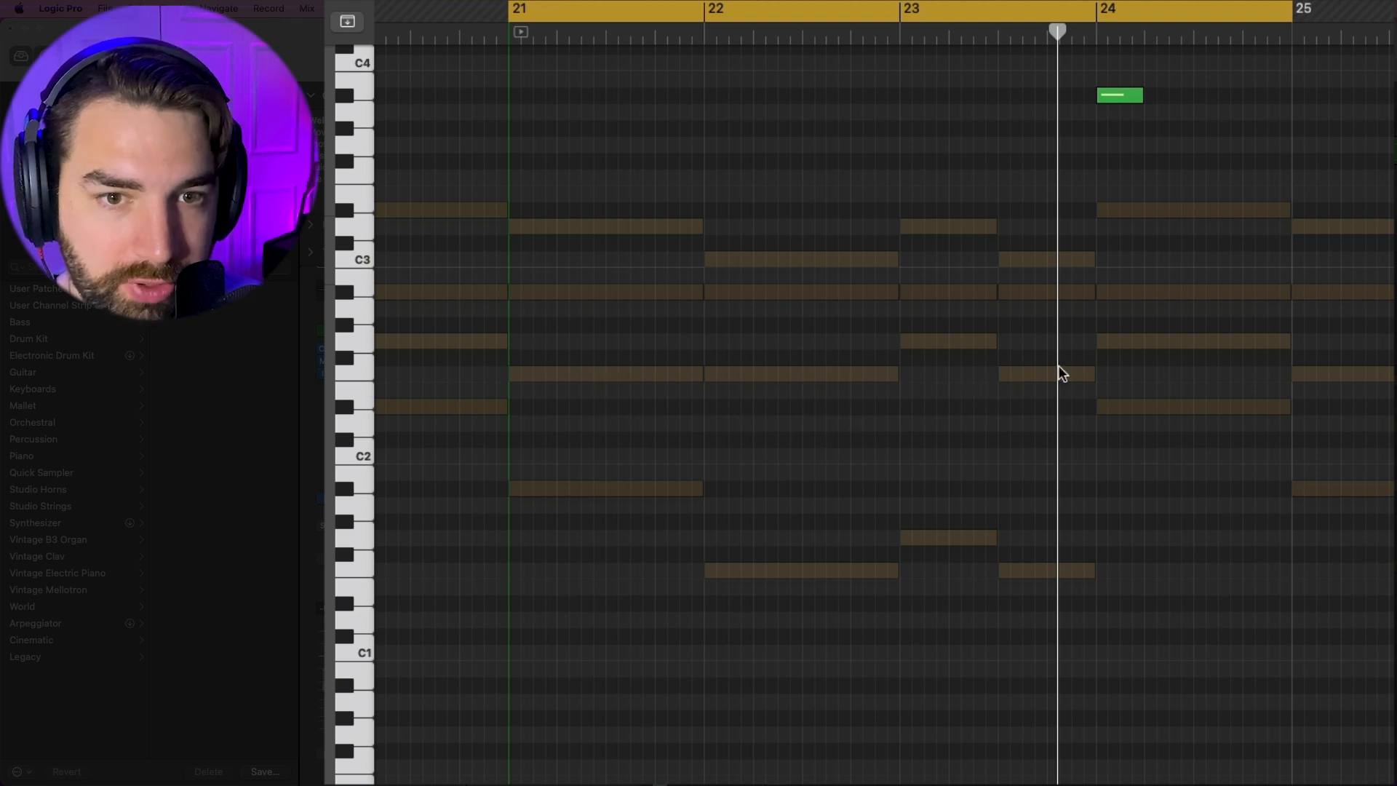
pyautogui.scroll(5, 1062, 373)
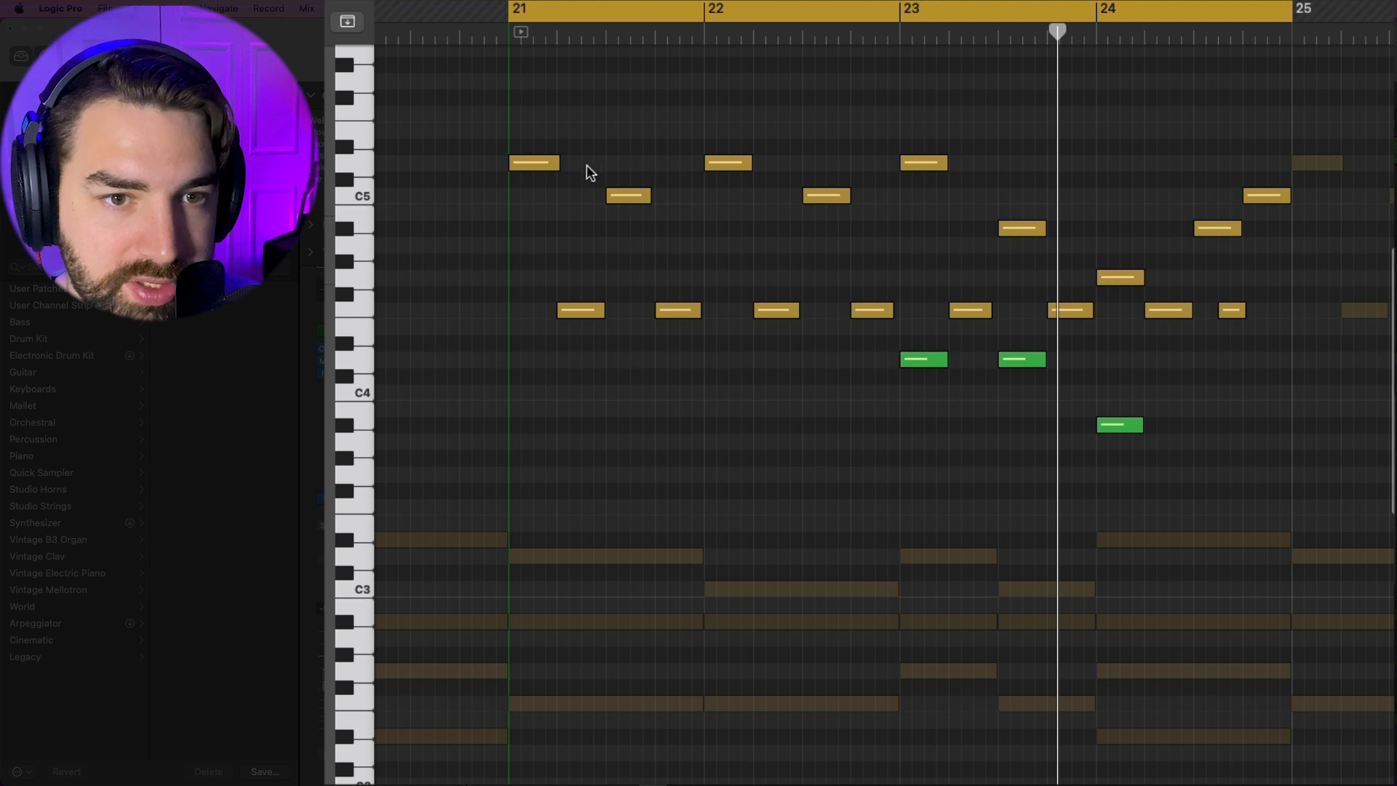
pyautogui.scroll(-3, 663, 161)
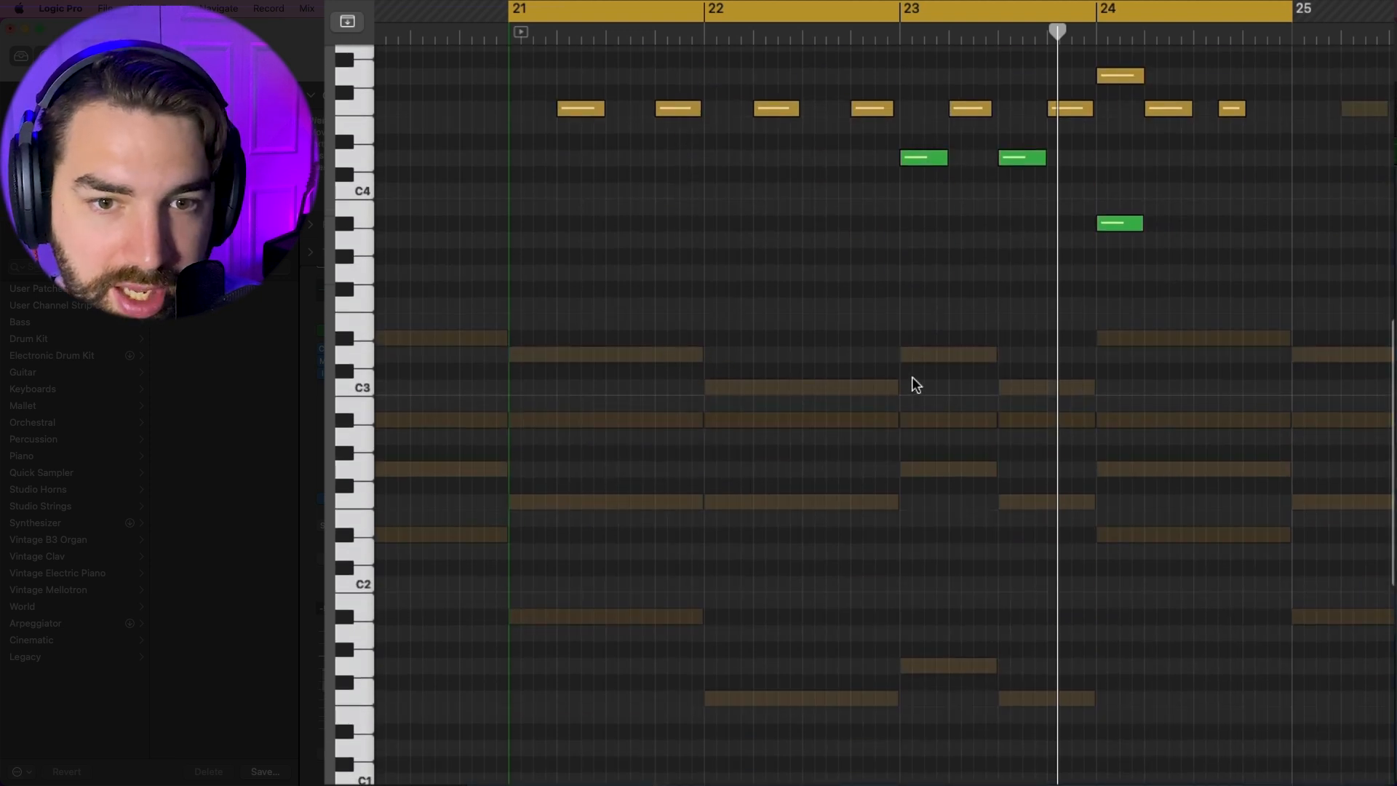
pyautogui.scroll(3, 904, 172)
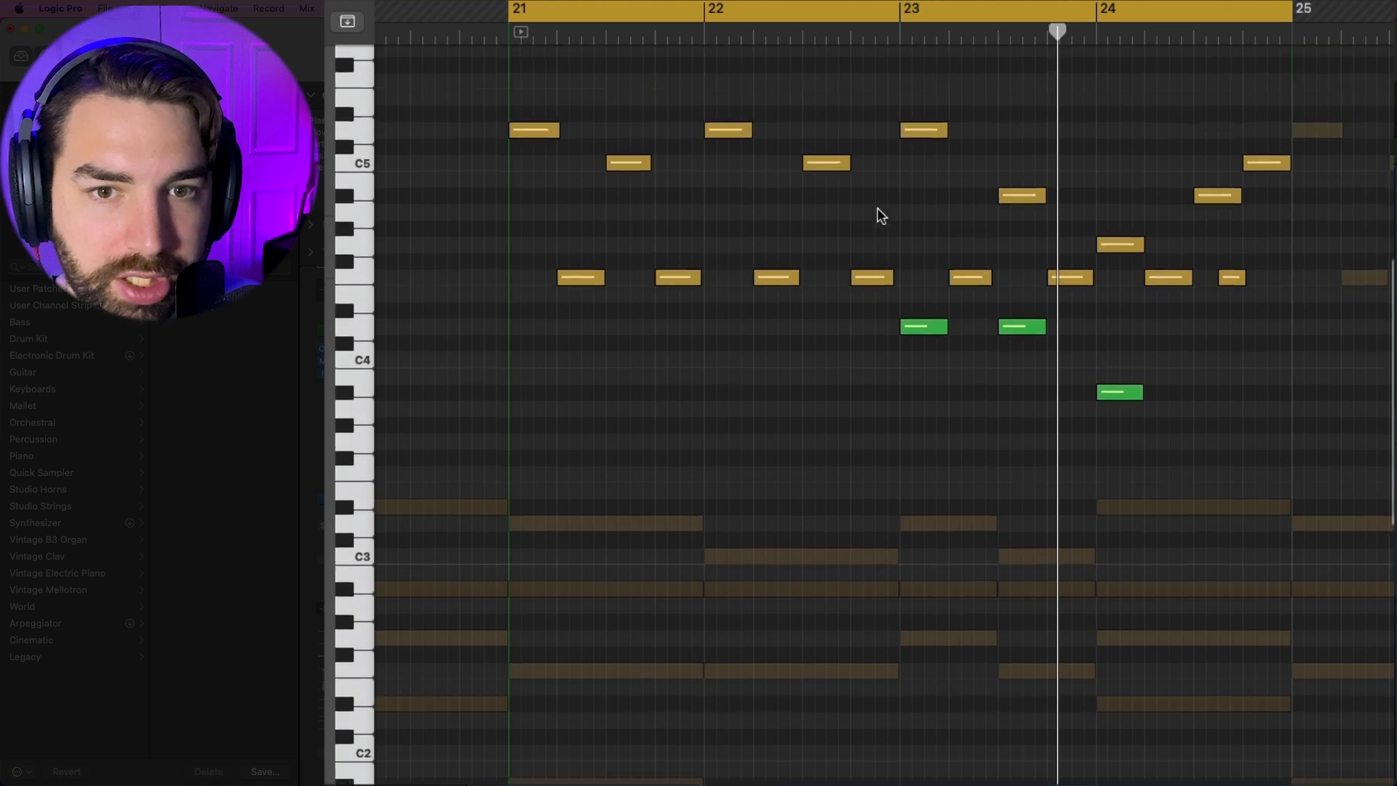
pyautogui.hscroll(2, 927, 212)
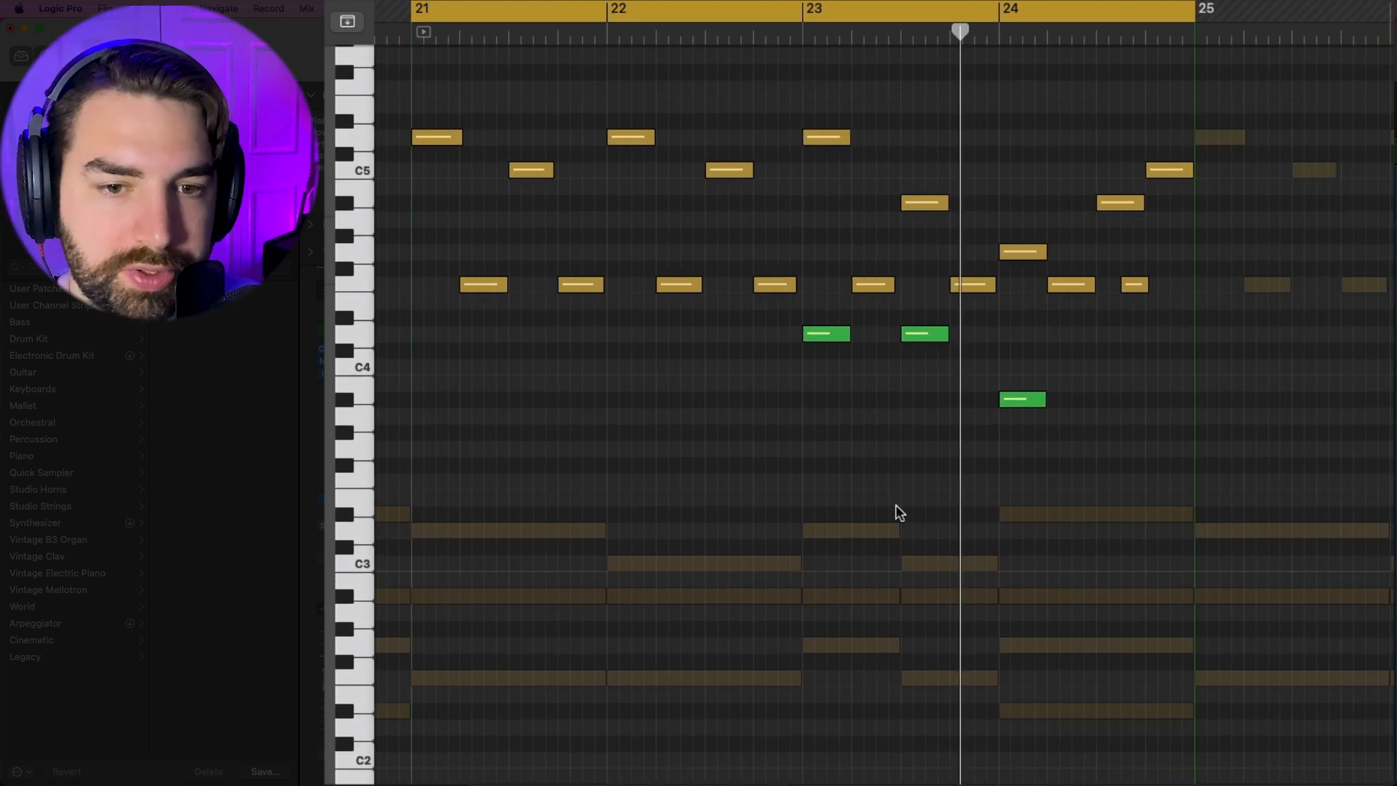
pyautogui.scroll(-3, 896, 504)
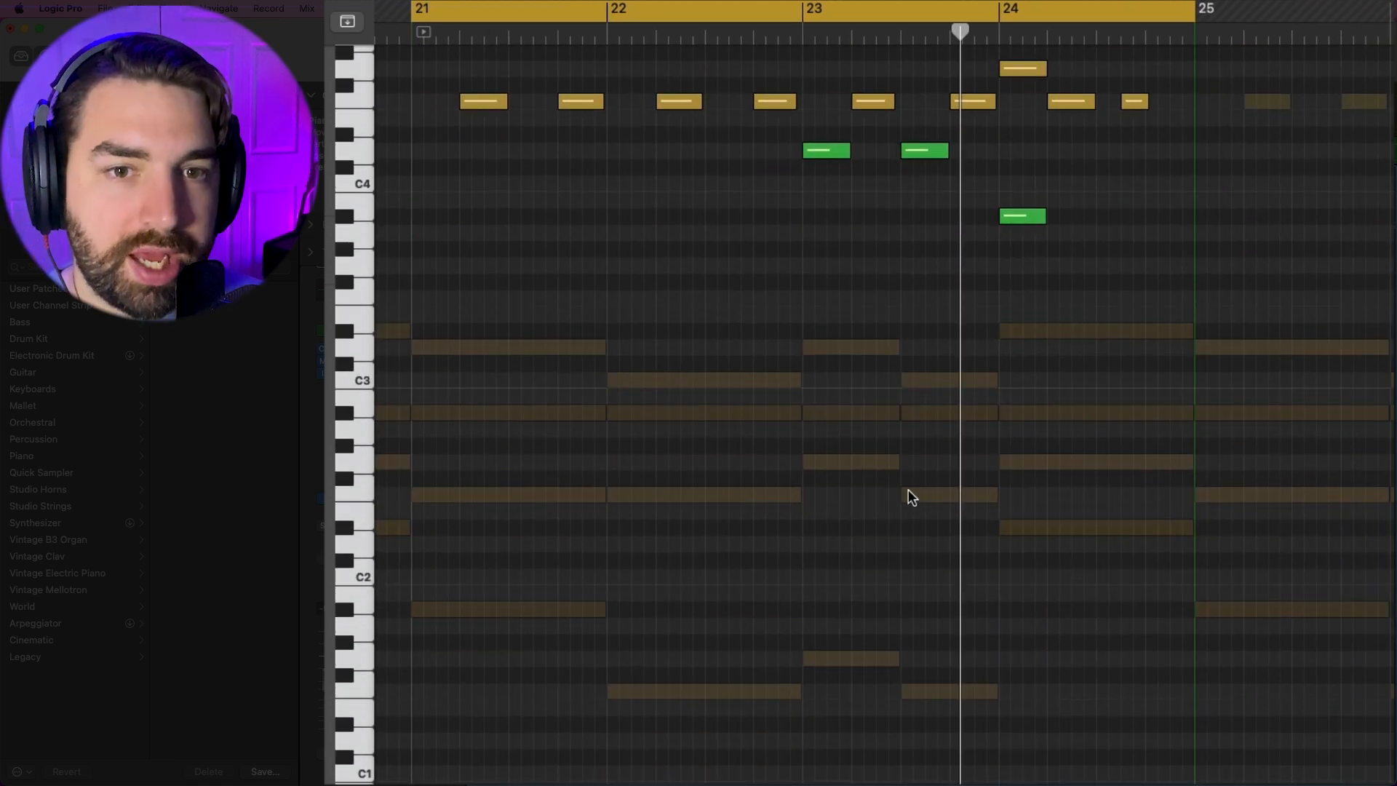
pyautogui.scroll(3, 875, 368)
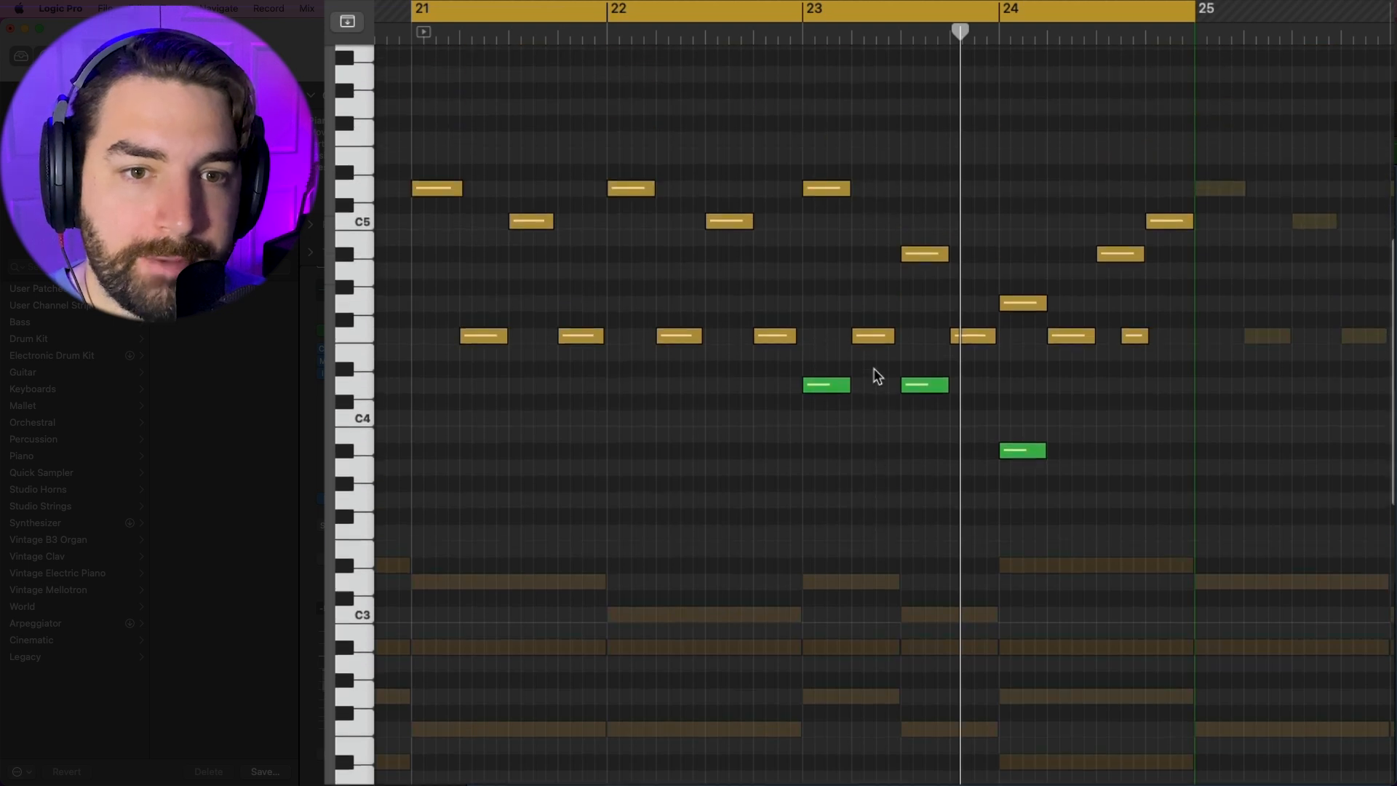
pyautogui.scroll(-3, 1082, 437)
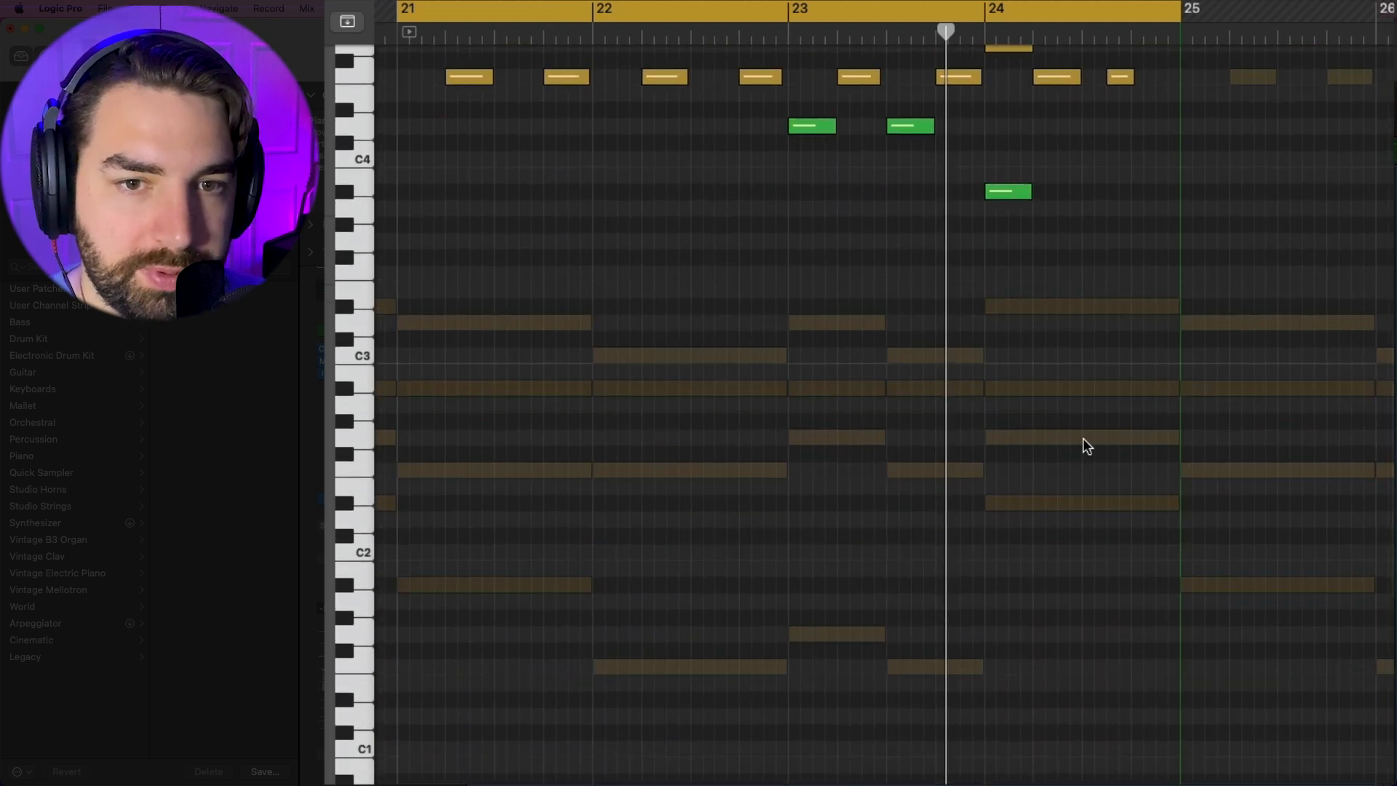
# Select the three green lower notes in bars 23 and 24 and compare them with the dimmed chord notes beneath
pyautogui.scroll(3, 1081, 438)
pyautogui.moveTo(1045, 323); pyautogui.dragTo(680, 452)
pyautogui.scroll(-2, 879, 402)
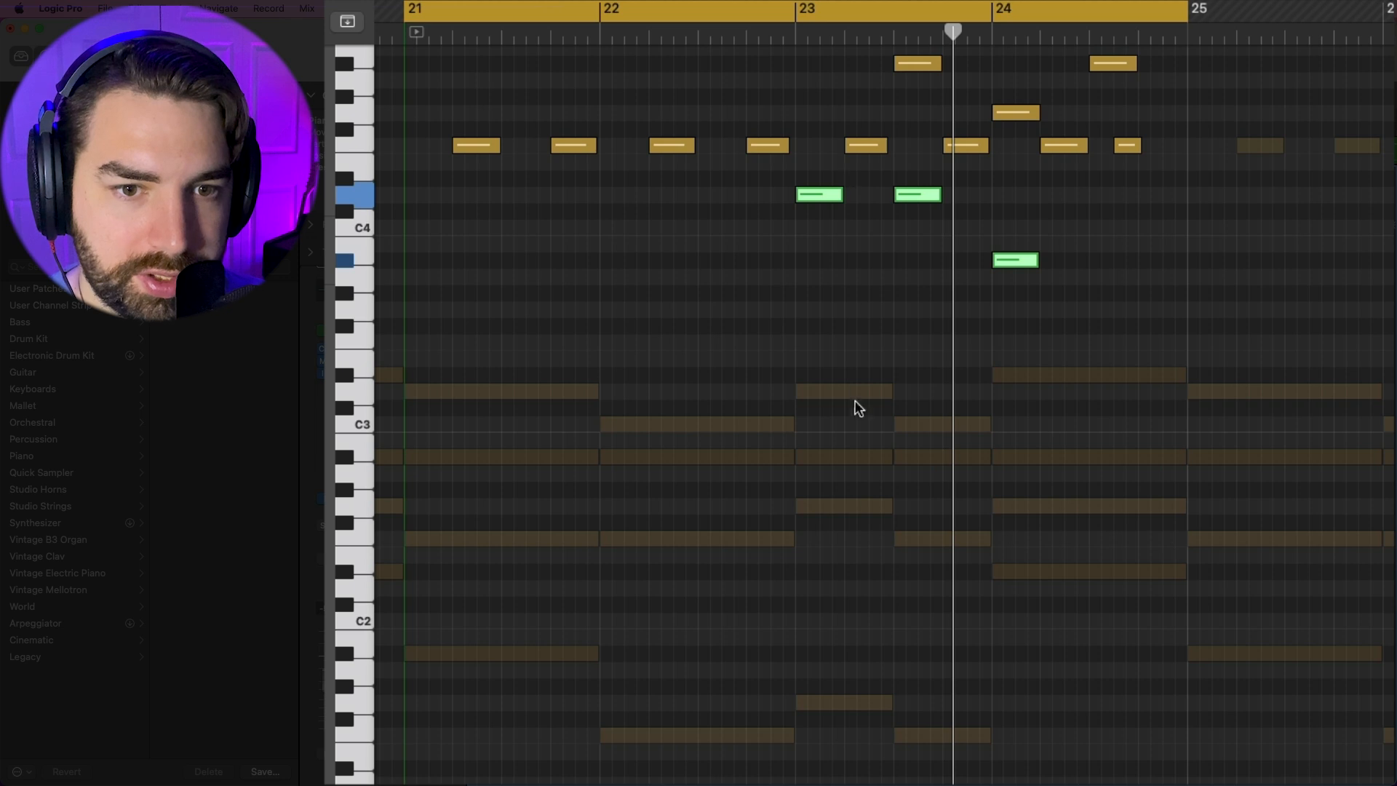
pyautogui.scroll(4, 855, 436)
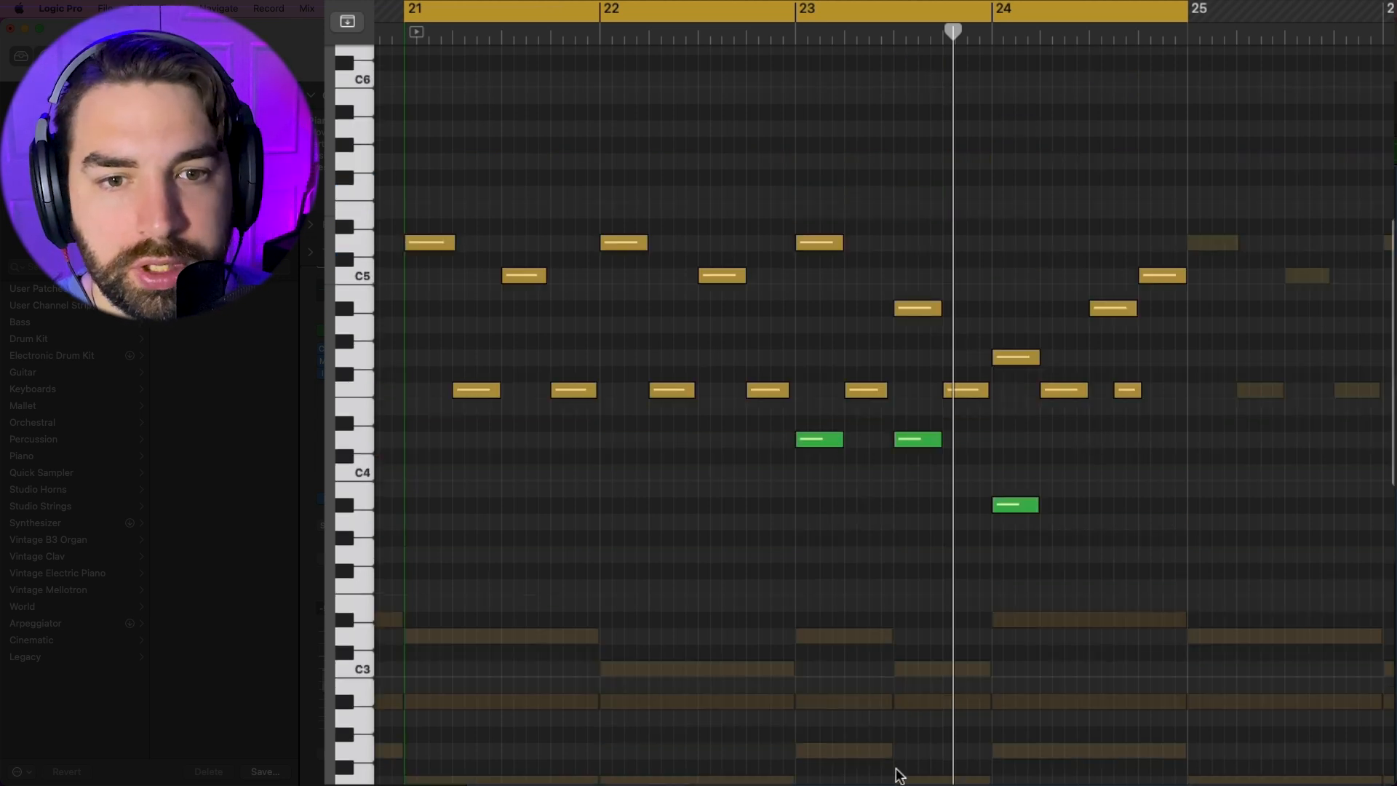
pyautogui.scroll(-5, 1046, 454)
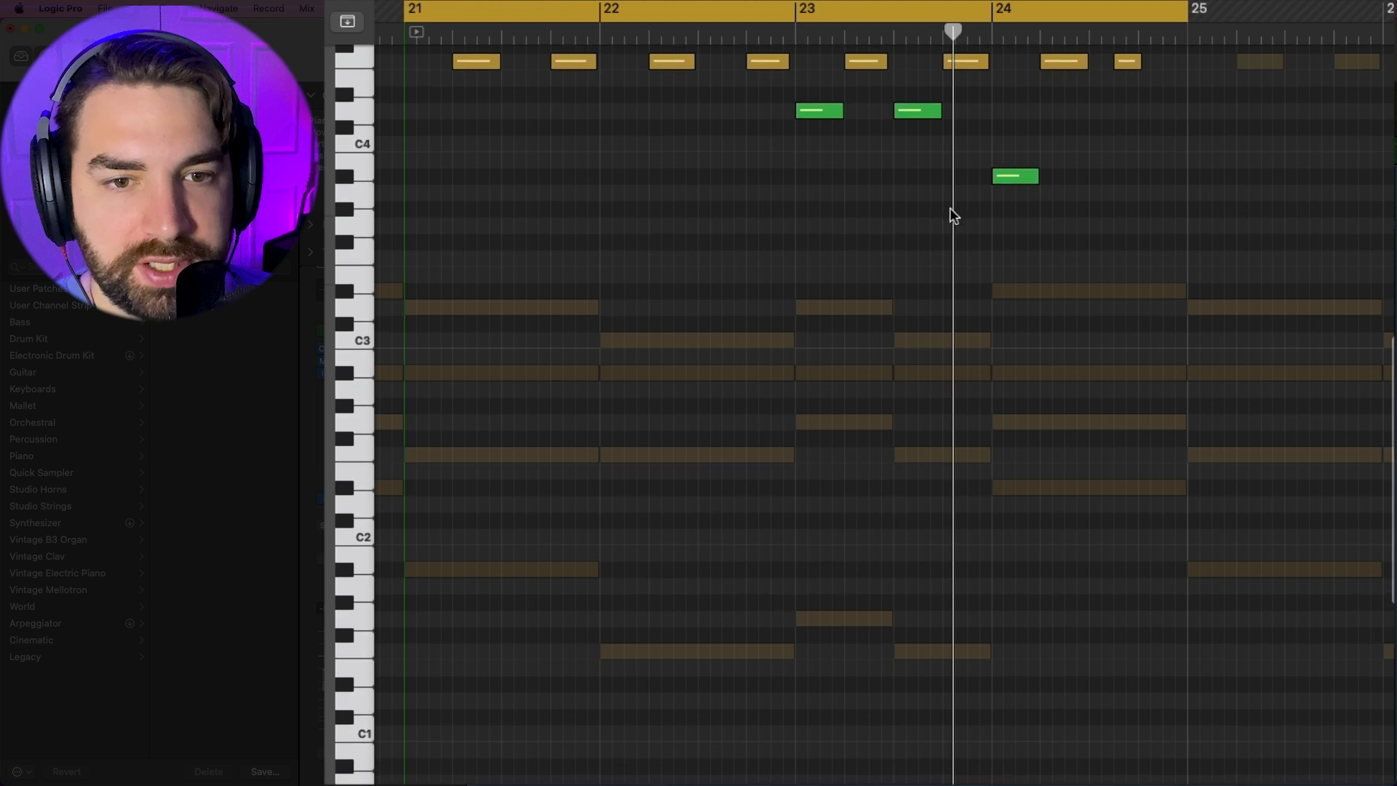
pyautogui.scroll(4, 951, 365)
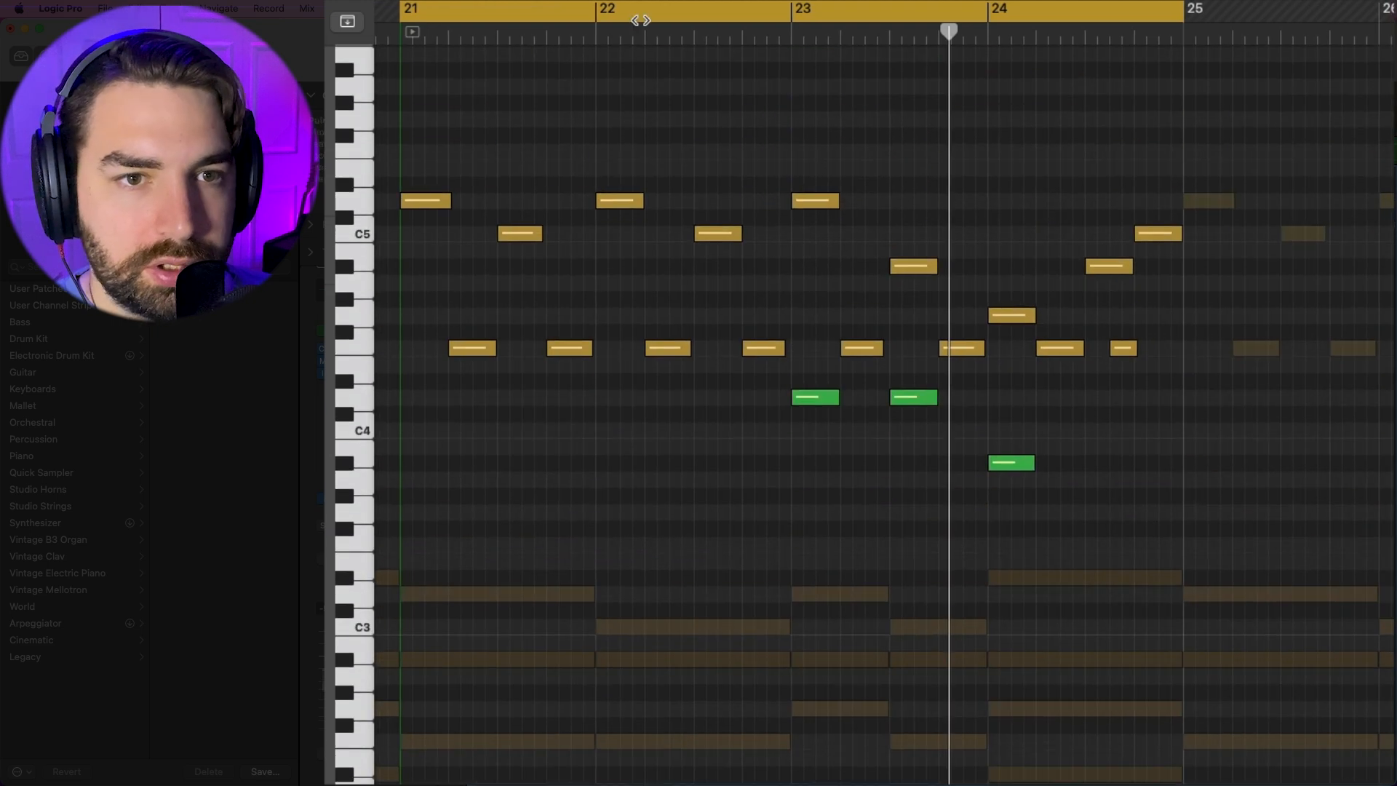
# Play the bars 21 to 24 cycle and follow the arpeggio notes in the enlarged piano roll
pyautogui.moveTo(602, 0); pyautogui.dragTo(604, 161)
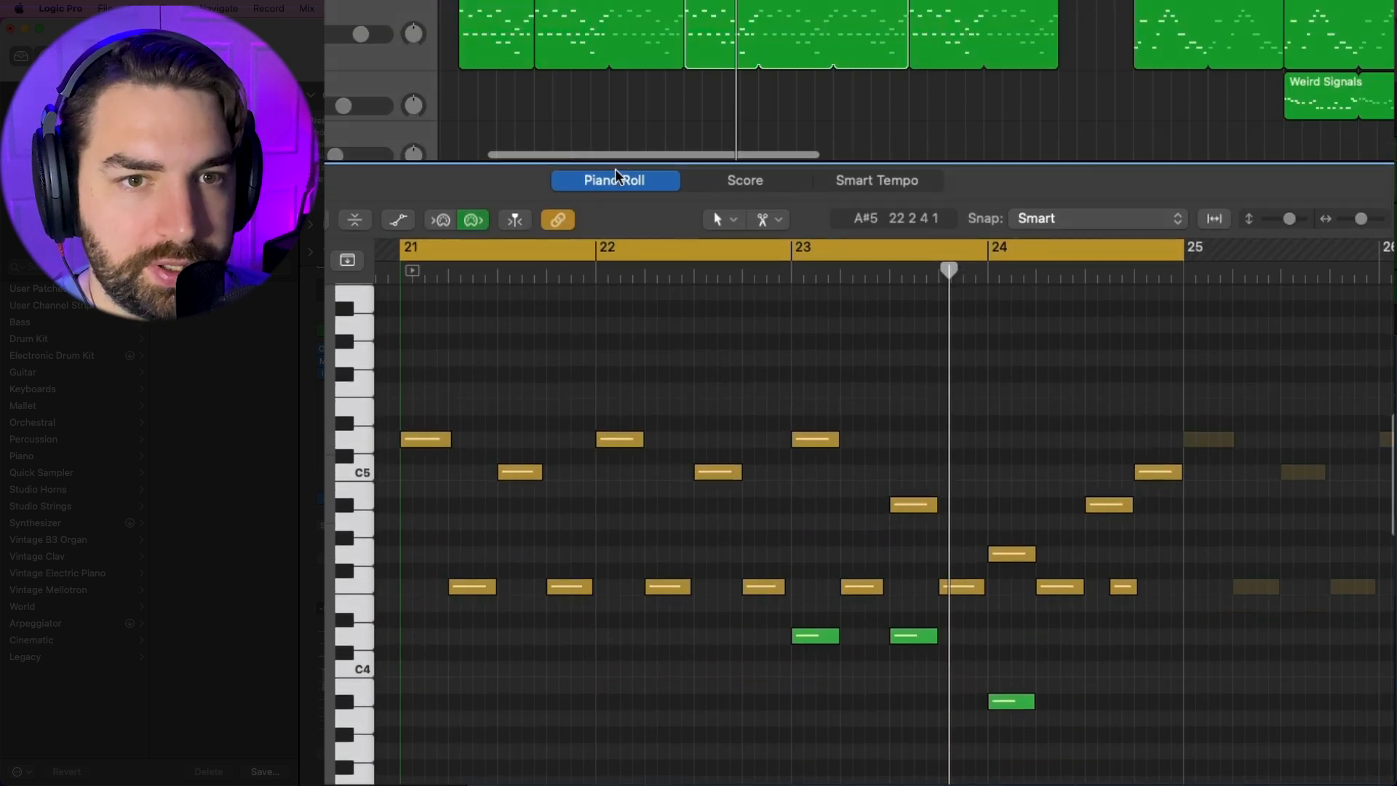
pyautogui.hscroll(1, 858, 73)
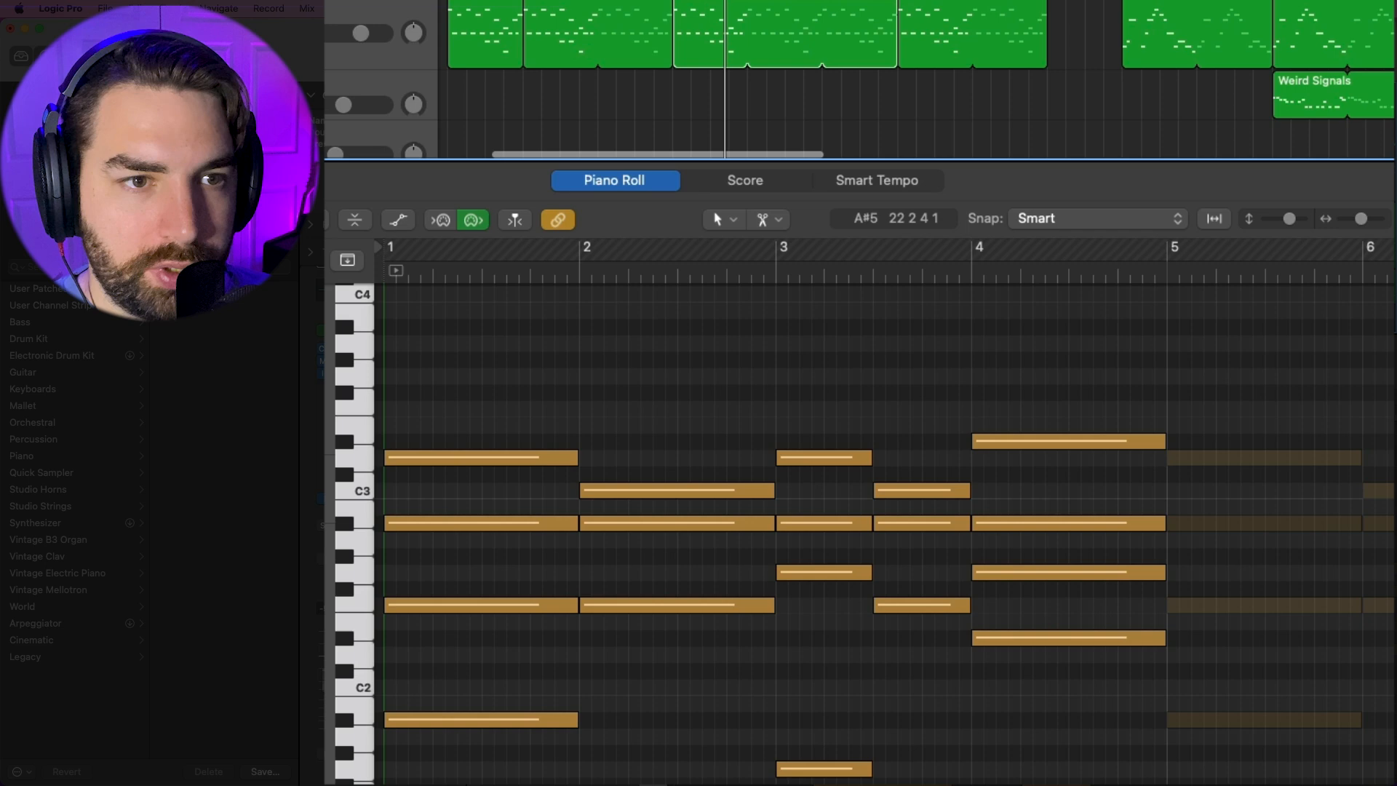
pyautogui.press('space')
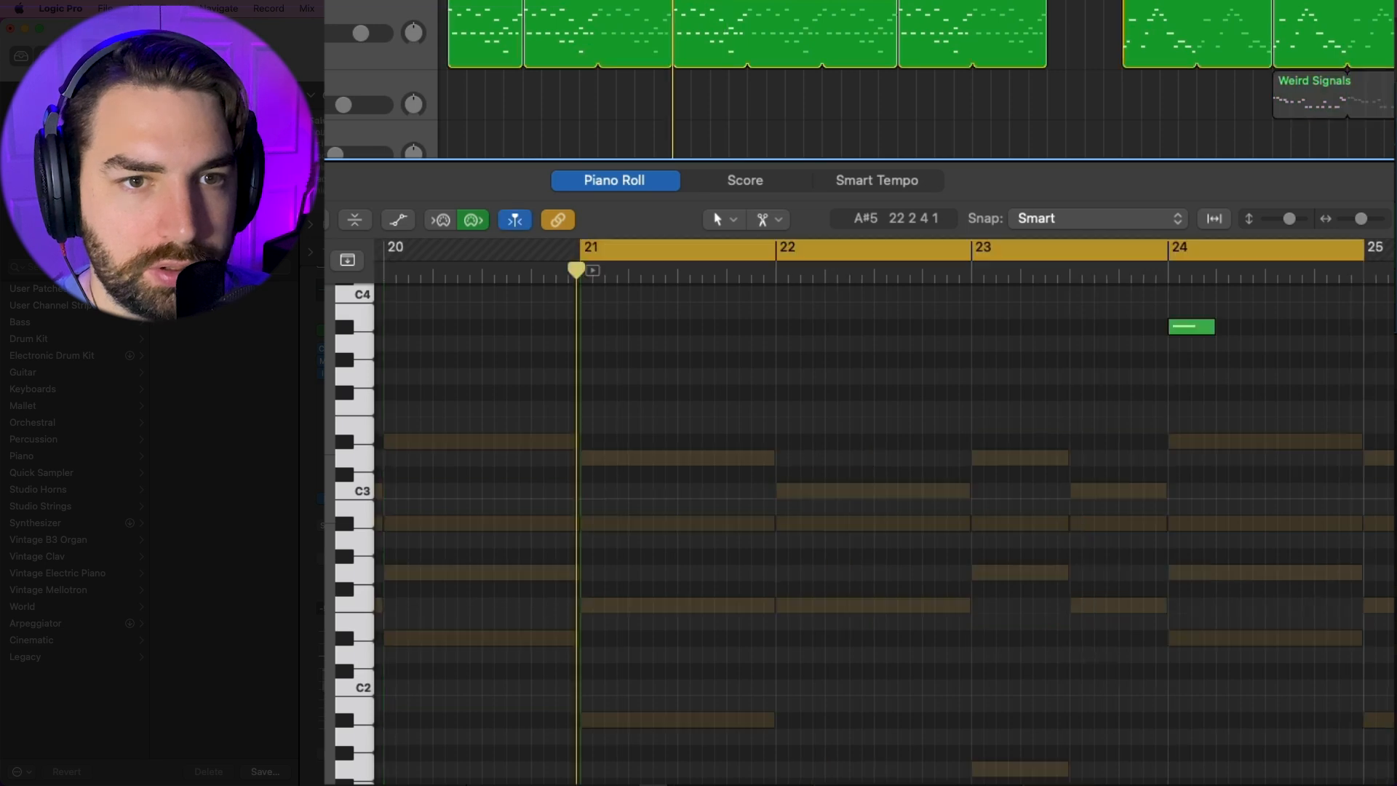
pyautogui.moveTo(780, 158); pyautogui.dragTo(779, 2)
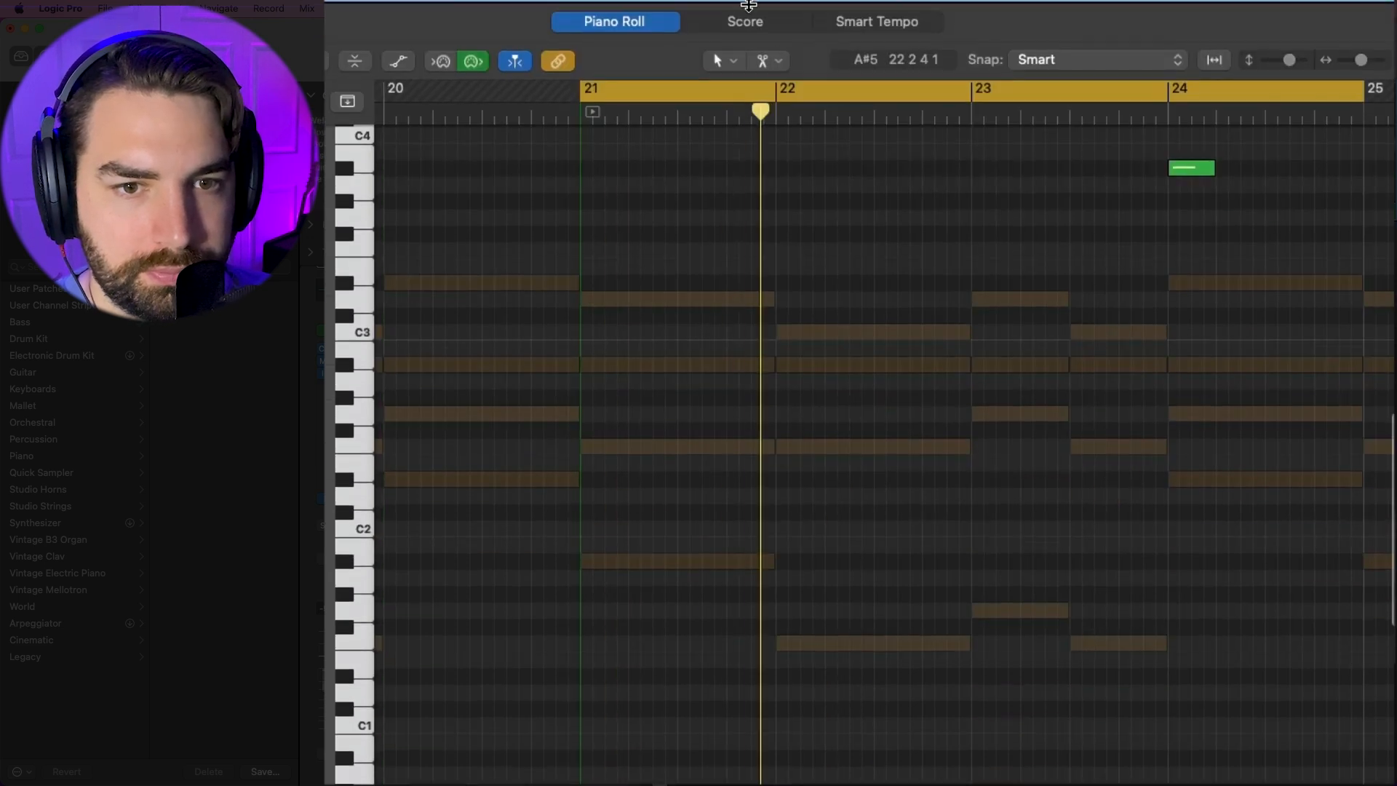
pyautogui.scroll(4, 918, 242)
pyautogui.hscroll(3, 915, 238)
pyautogui.scroll(2, 916, 238)
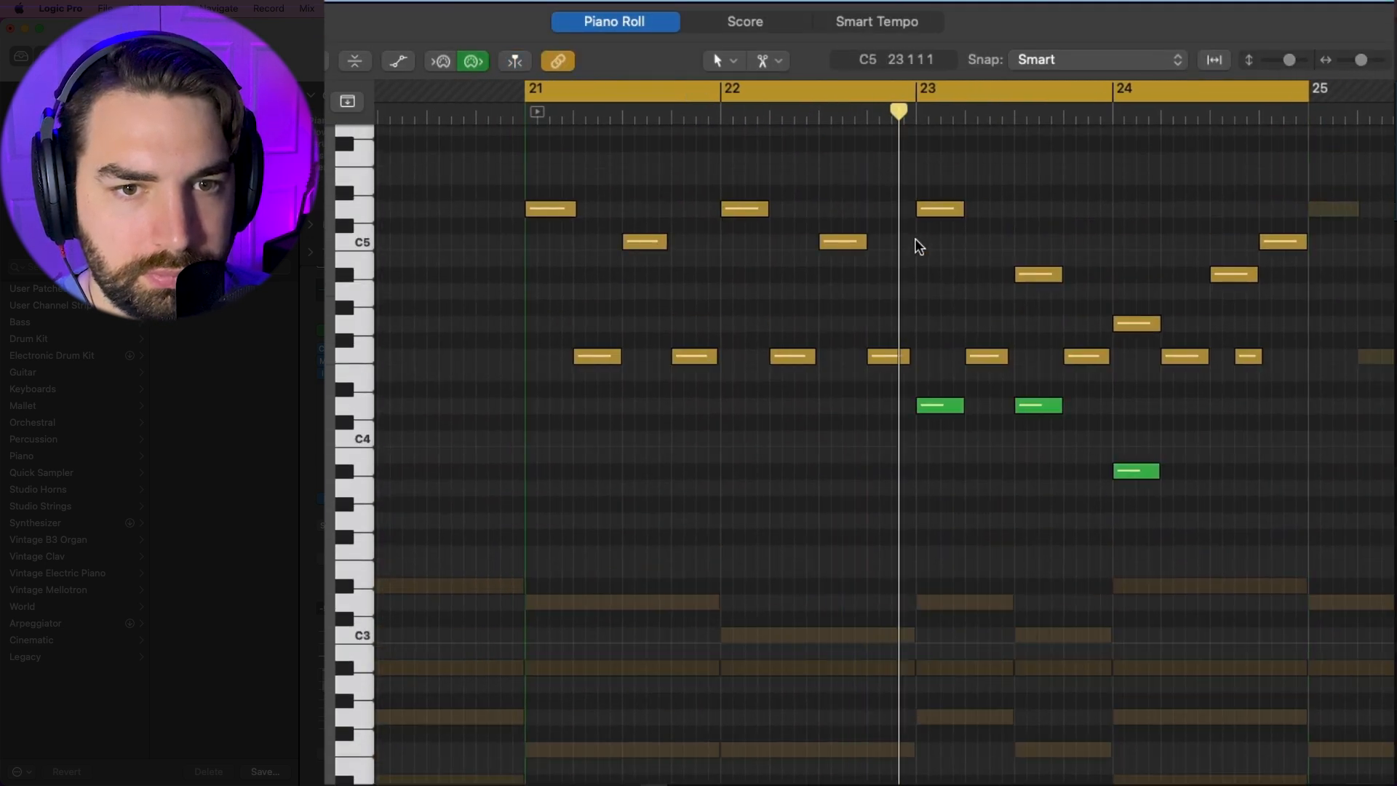
pyautogui.hscroll(3, 915, 238)
pyautogui.hscroll(2, 916, 238)
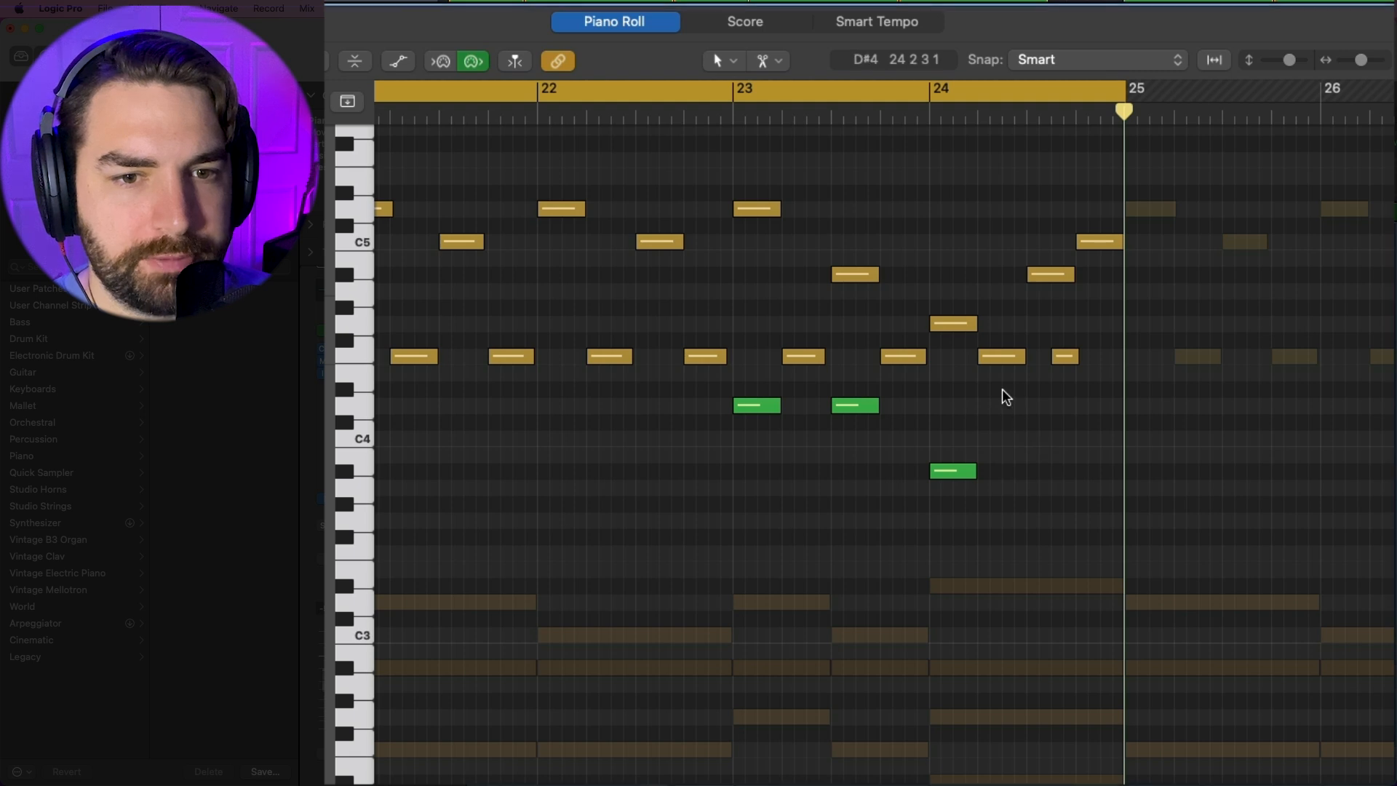
# Audition bars 21 to 24 with the three green lower notes deleted, then undo the deletion
pyautogui.moveTo(1003, 391); pyautogui.dragTo(670, 538)
pyautogui.hscroll(-2, 717, 509)
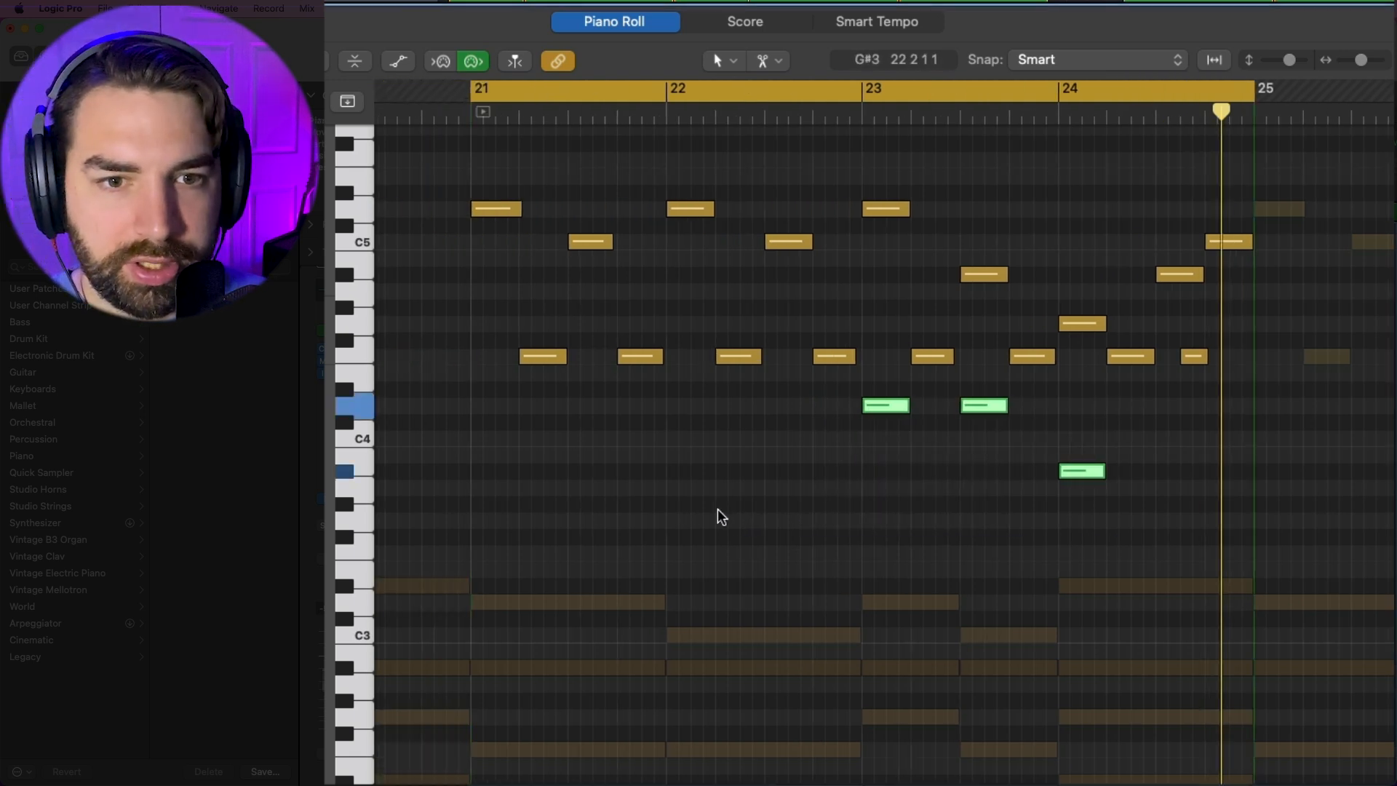
pyautogui.press('Delete')
pyautogui.press('space')
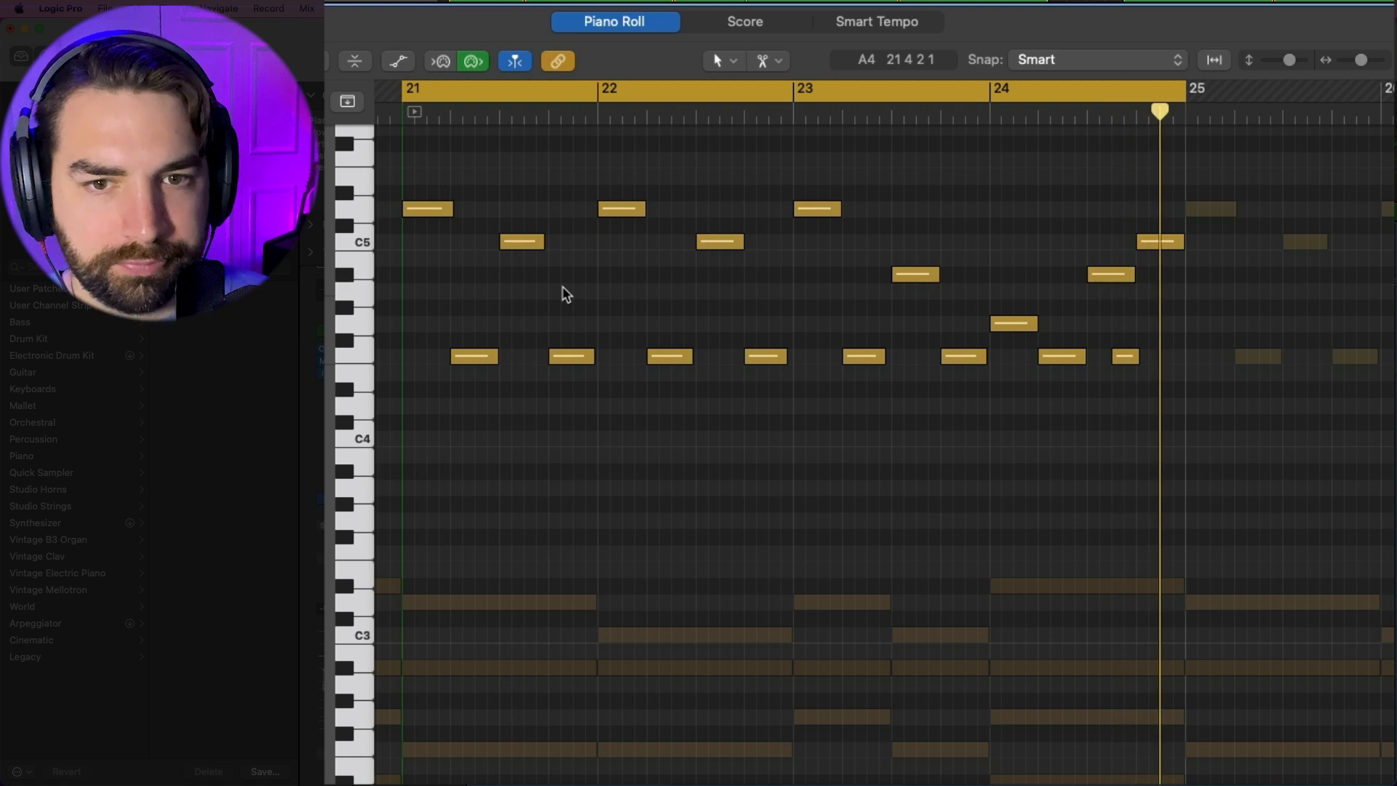
pyautogui.press('super+z')
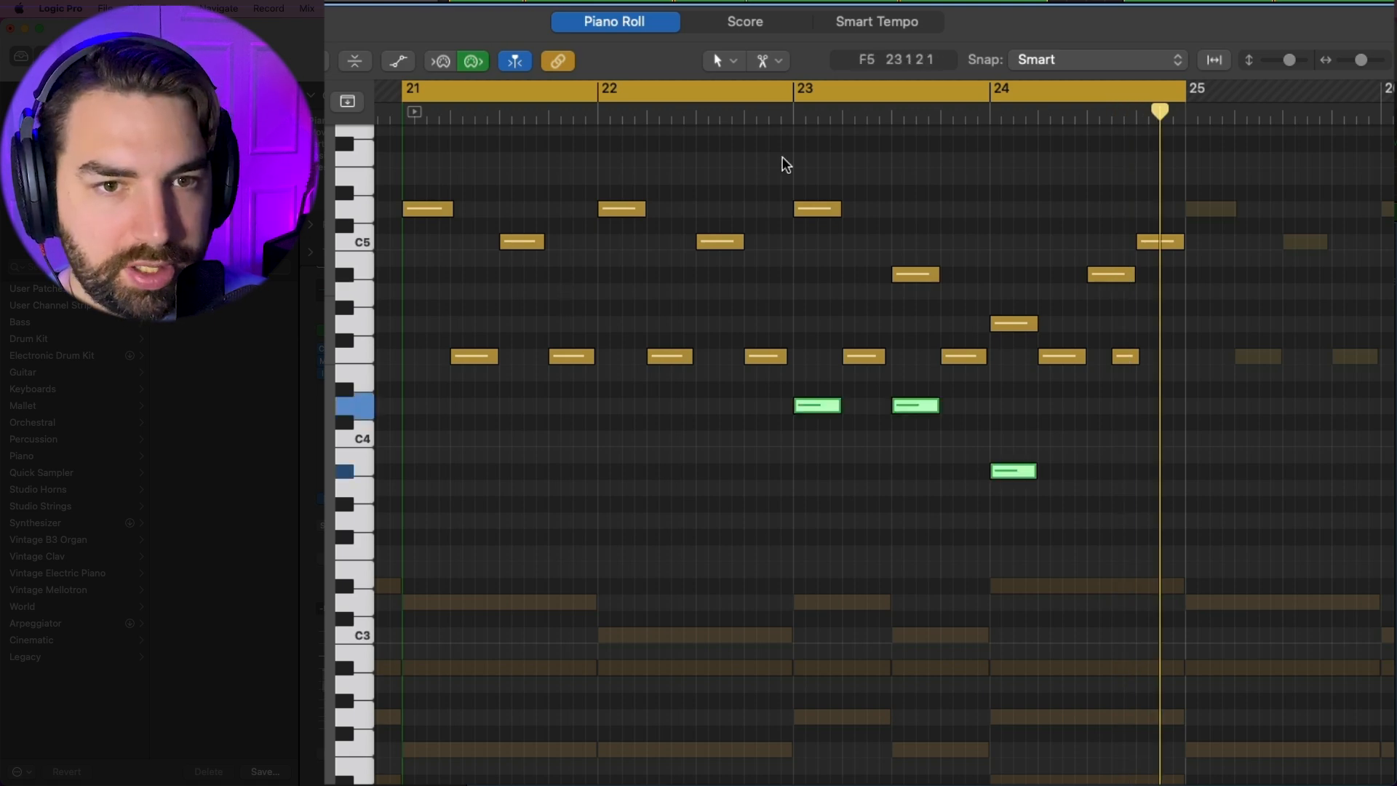
# Turn off the cycle range and play the arpeggio from bar 22, then move the playhead to bar 21, beat 2
pyautogui.click(744, 113)
pyautogui.click(740, 86)
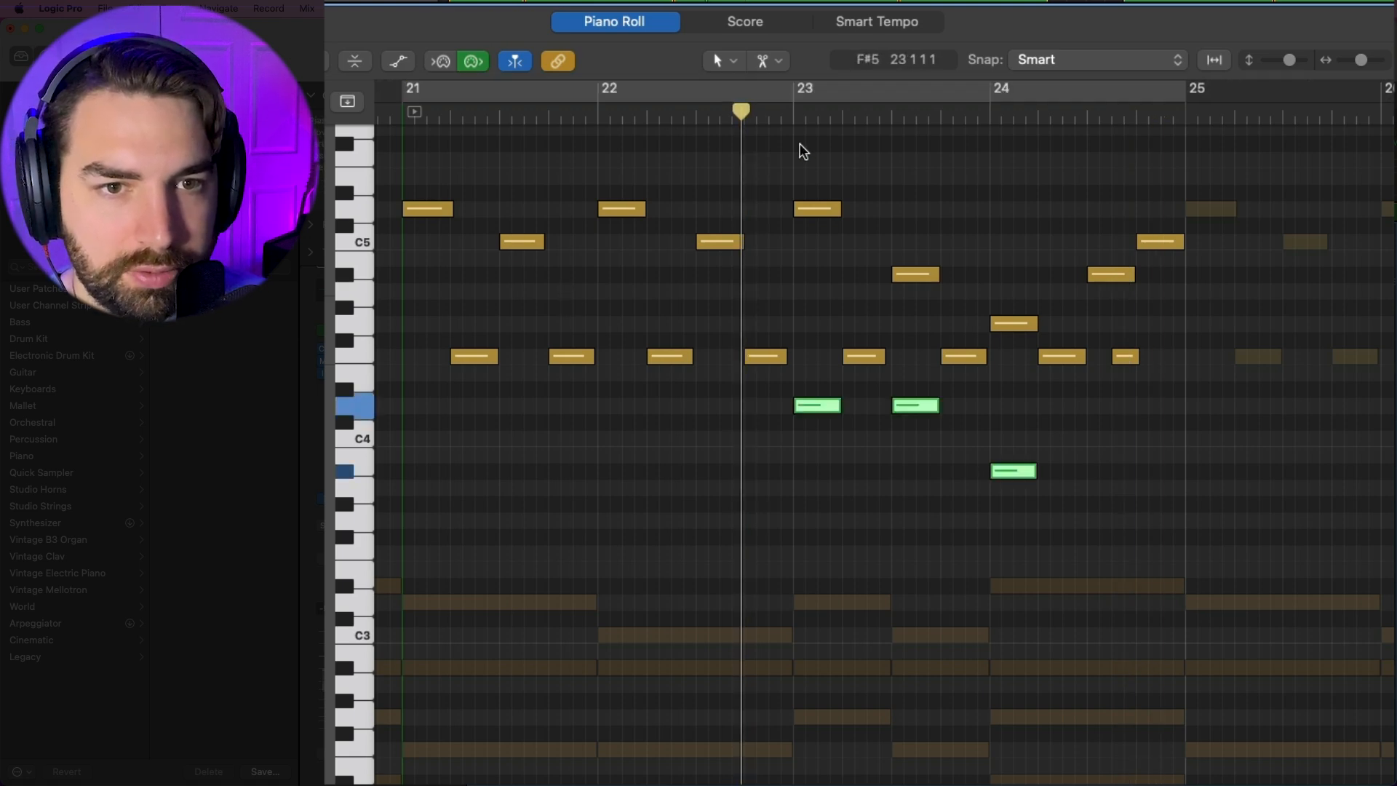
pyautogui.press('space')
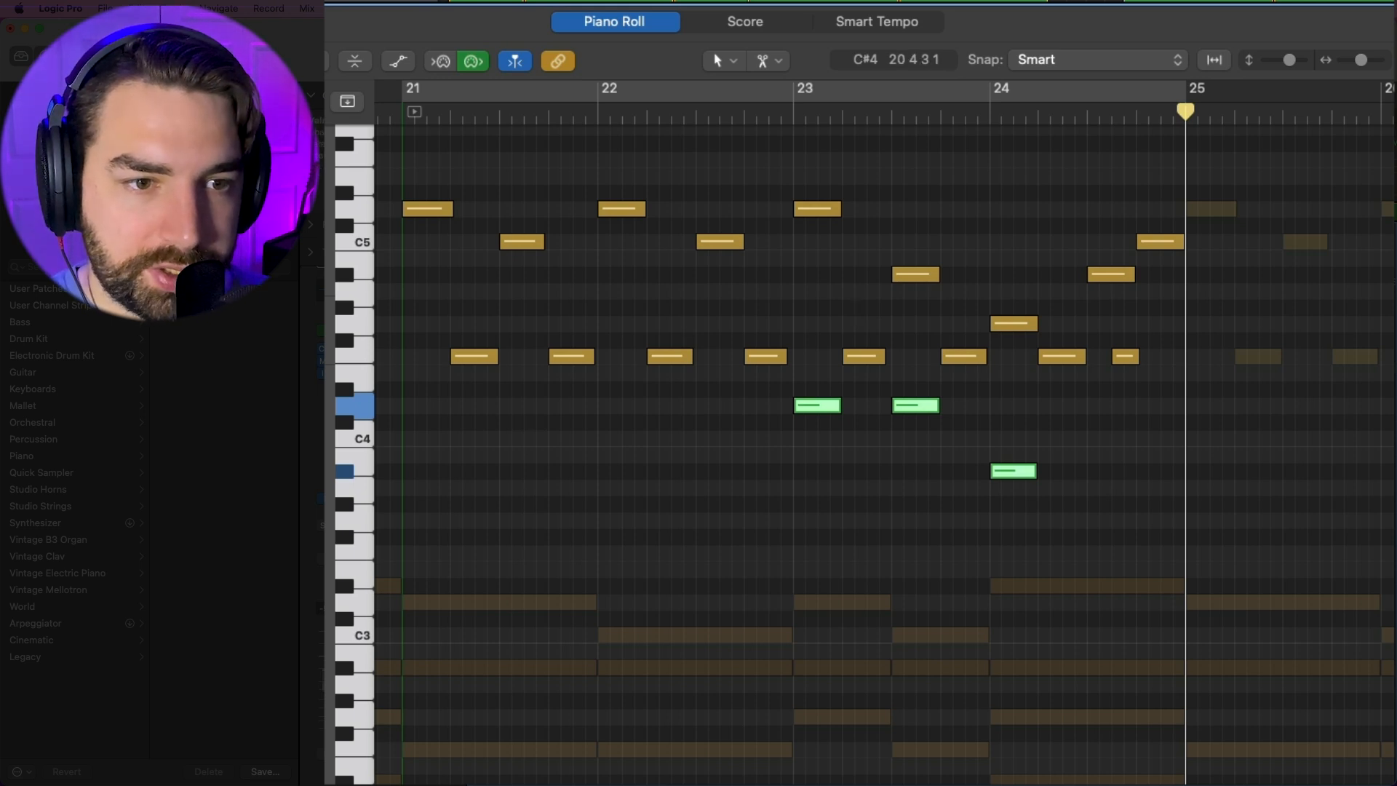
pyautogui.moveTo(416, 113); pyautogui.dragTo(459, 109)
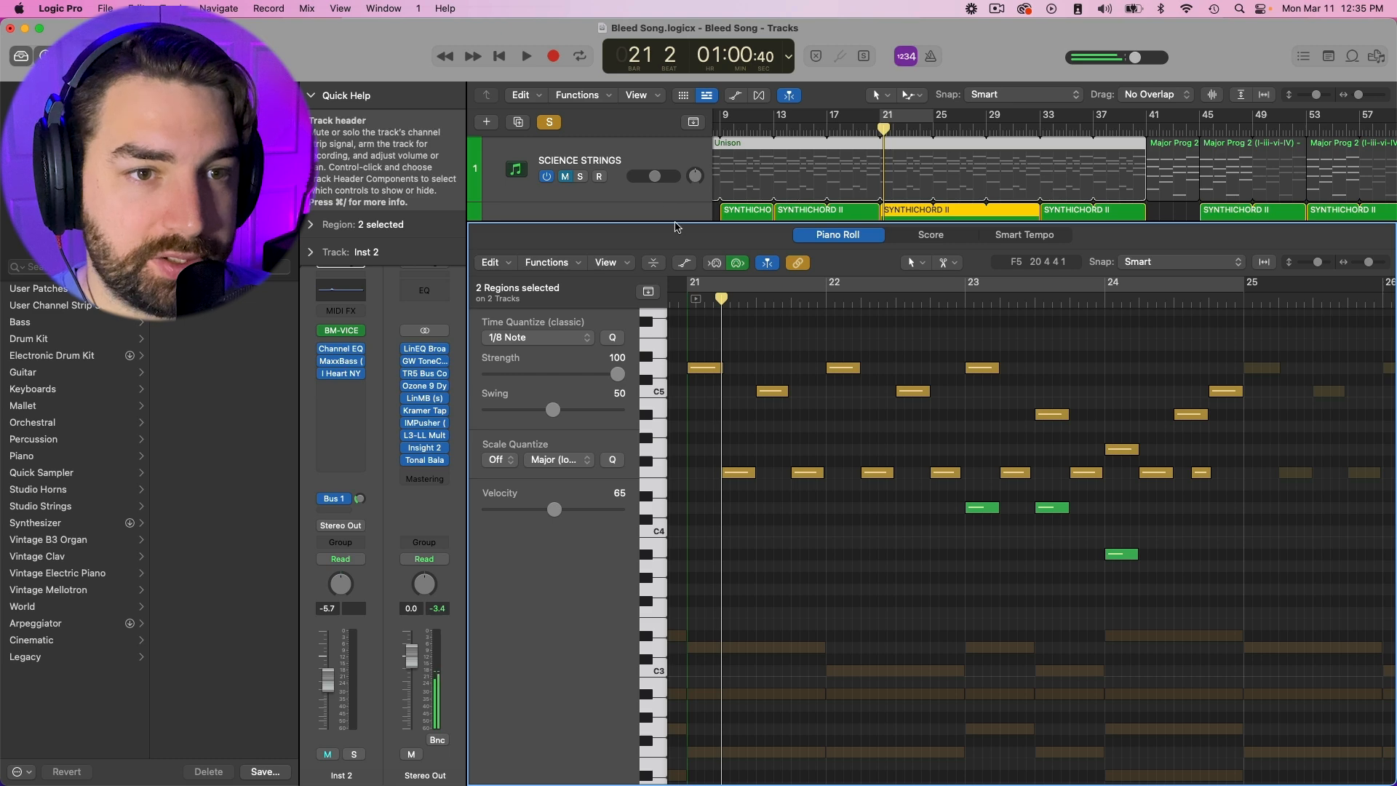
# Open the Tape Cassette 2 insert on SYNTHICHORD II and the Comeback Kid insert on Aux 3, and arrange their windows
pyautogui.moveTo(673, 225); pyautogui.dragTo(673, 275)
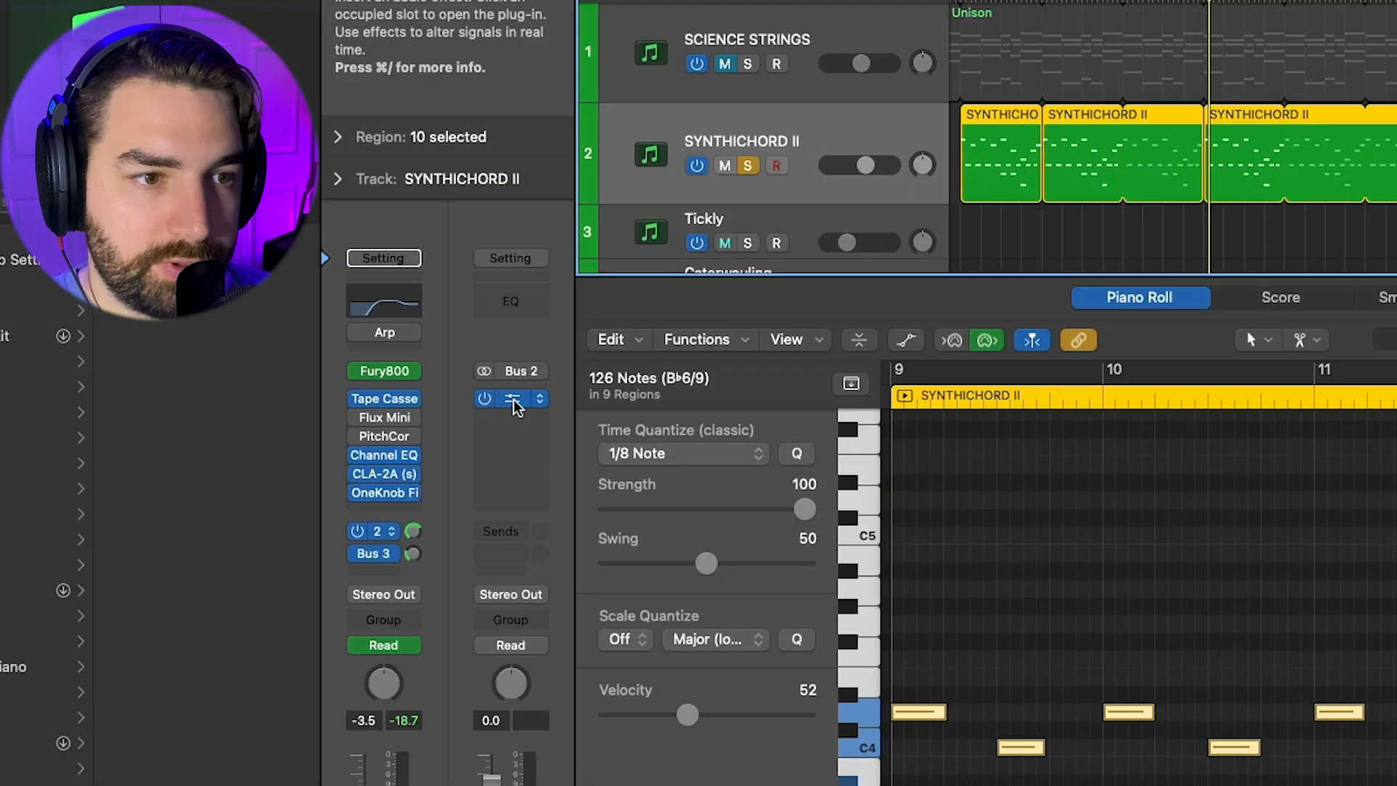
pyautogui.click(389, 399)
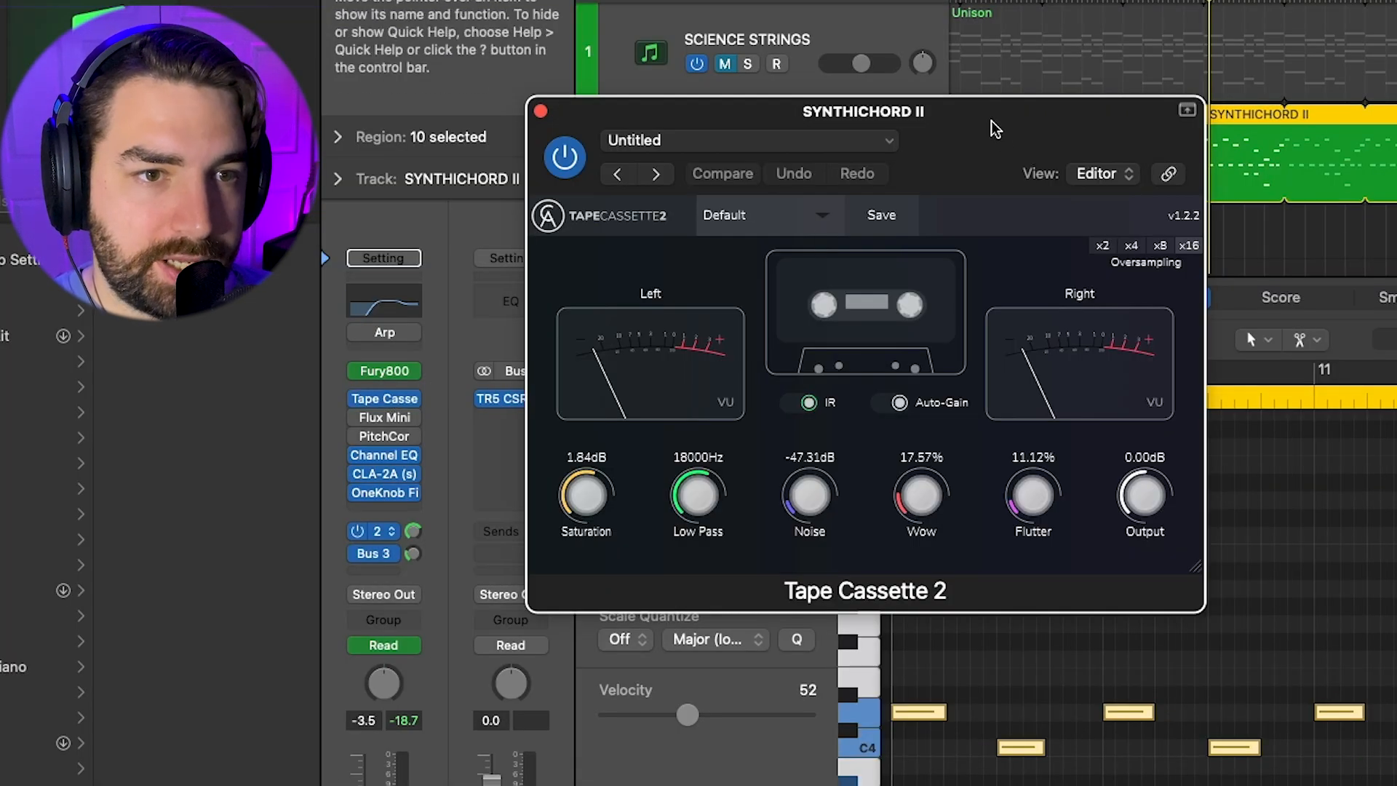
pyautogui.moveTo(992, 120); pyautogui.dragTo(625, 154)
pyautogui.press('space')
pyautogui.click(514, 398)
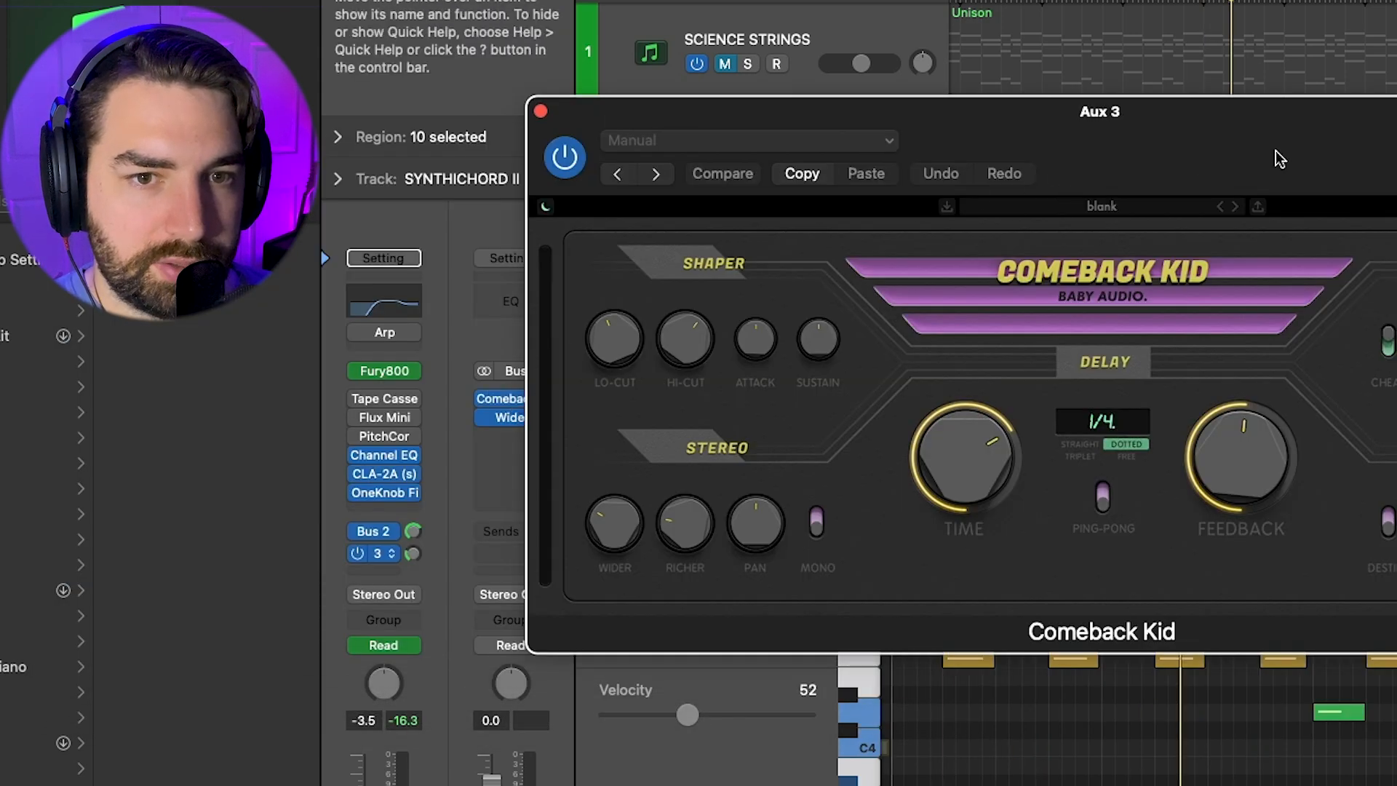
pyautogui.moveTo(1267, 173); pyautogui.dragTo(1012, 408)
pyautogui.moveTo(1215, 118); pyautogui.dragTo(1115, 16)
# Listen to SYNTHICHORD II with Tape Cassette 2 and Comeback Kid bypassed, keeping both plug-in windows in view
pyautogui.click(272, 361)
pyautogui.click(272, 360)
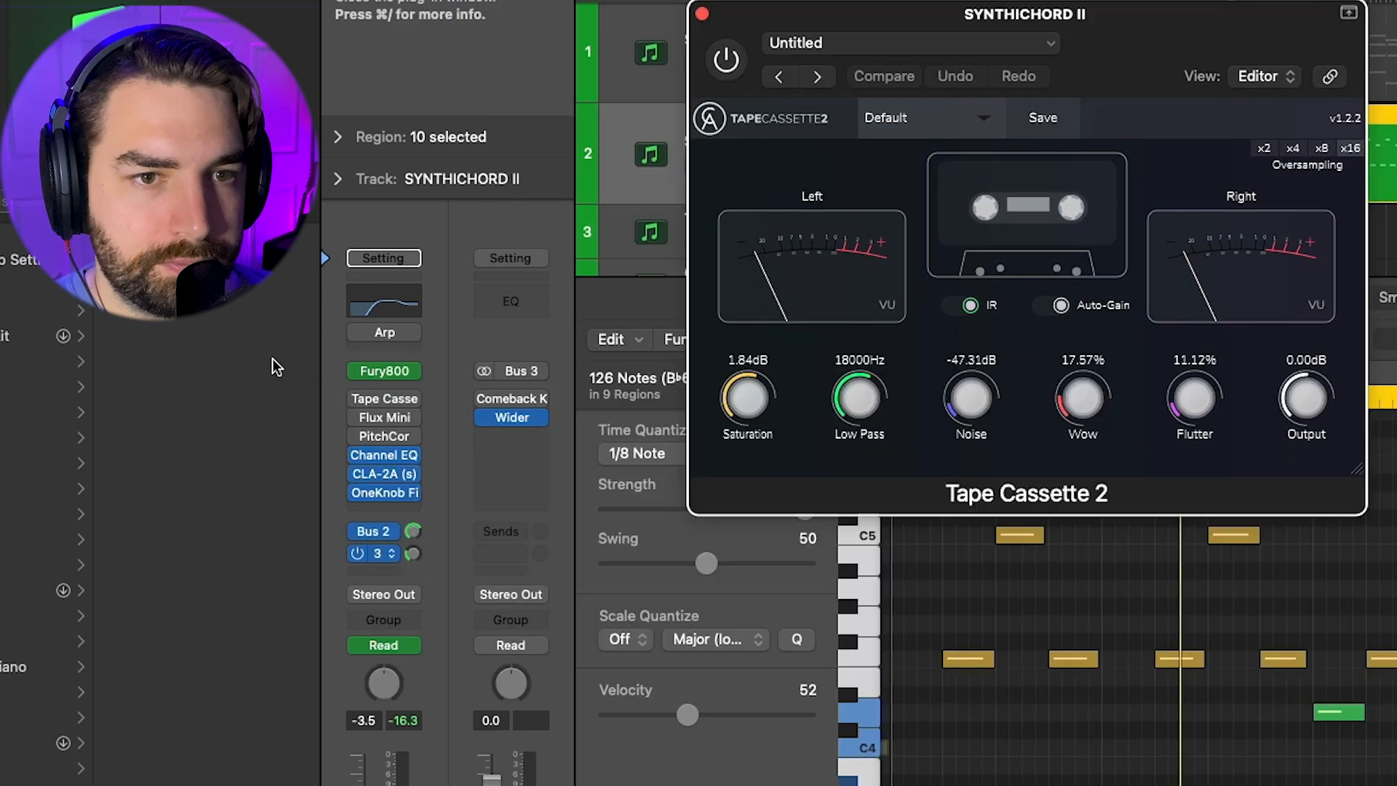
pyautogui.moveTo(1140, 64); pyautogui.dragTo(1045, 396)
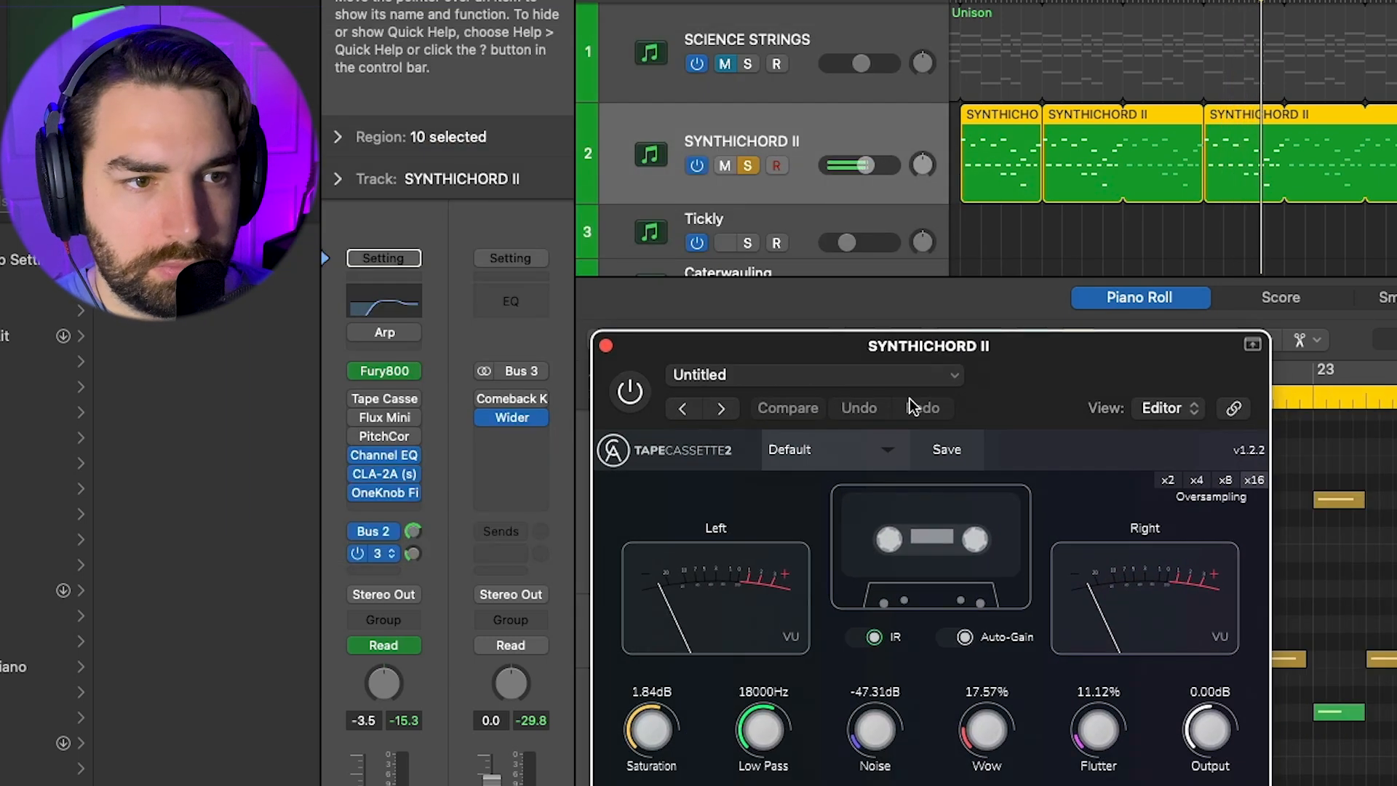
pyautogui.click(512, 402)
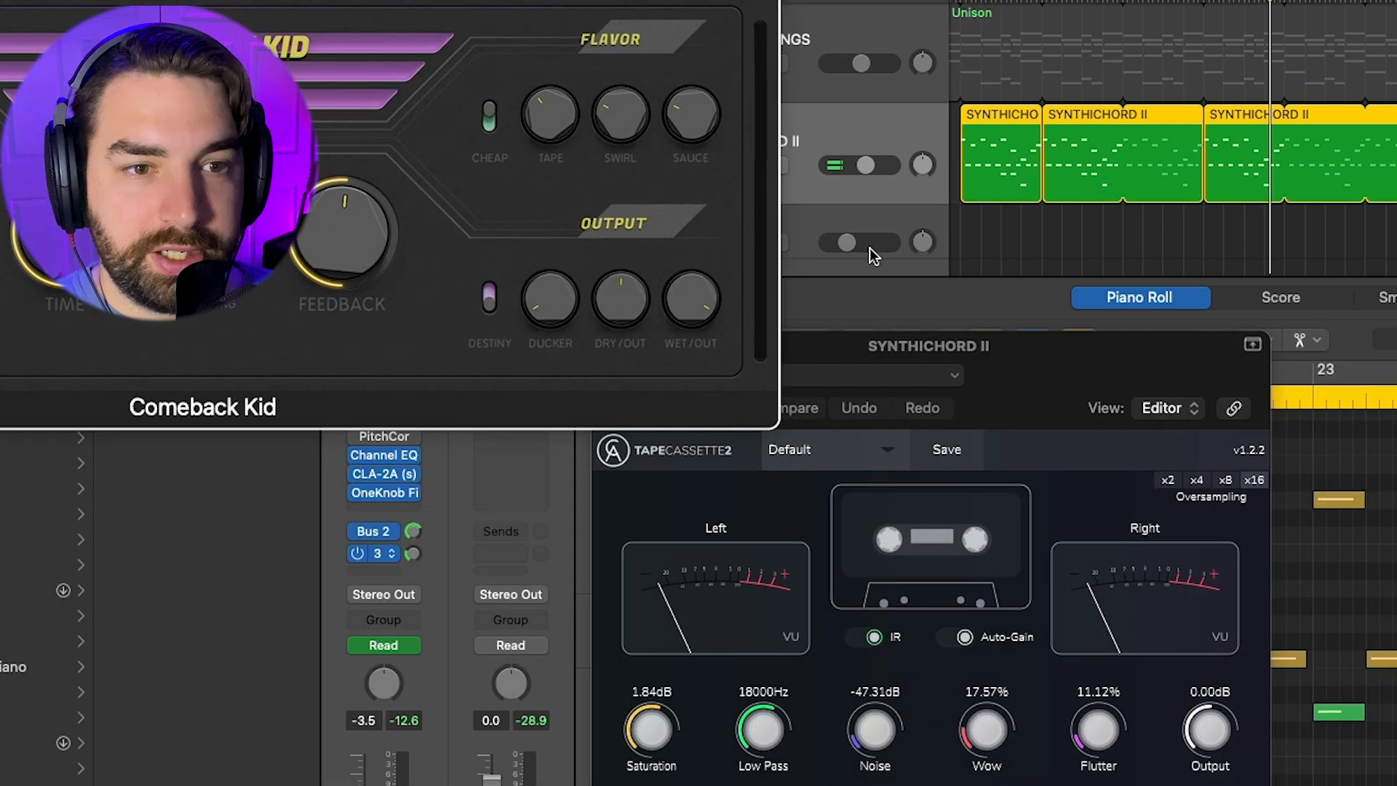
pyautogui.moveTo(1071, 357); pyautogui.dragTo(725, 11)
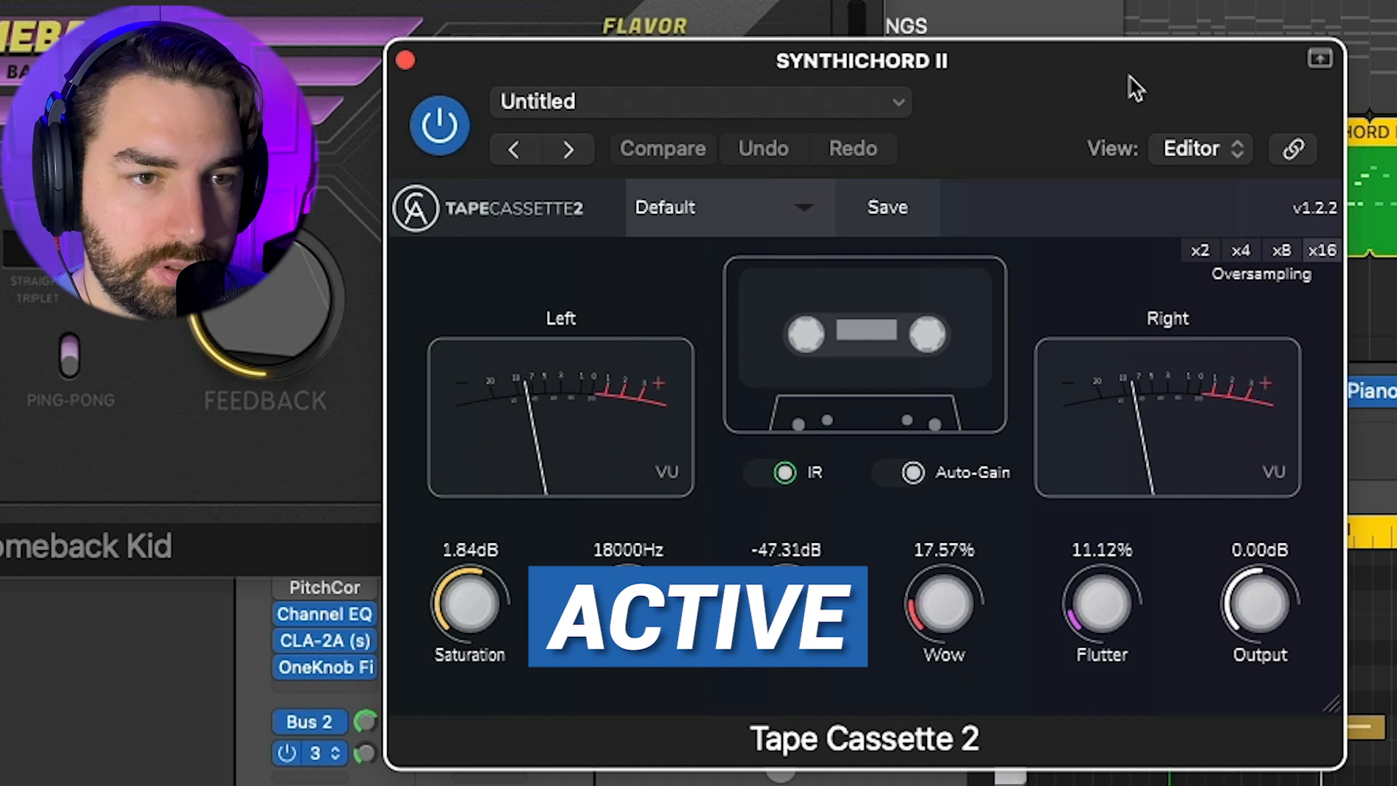
# Compare the SYNTHICHORD II sound with Tape Cassette 2 bypassed and active, then close the plug-in window
pyautogui.click(435, 127)
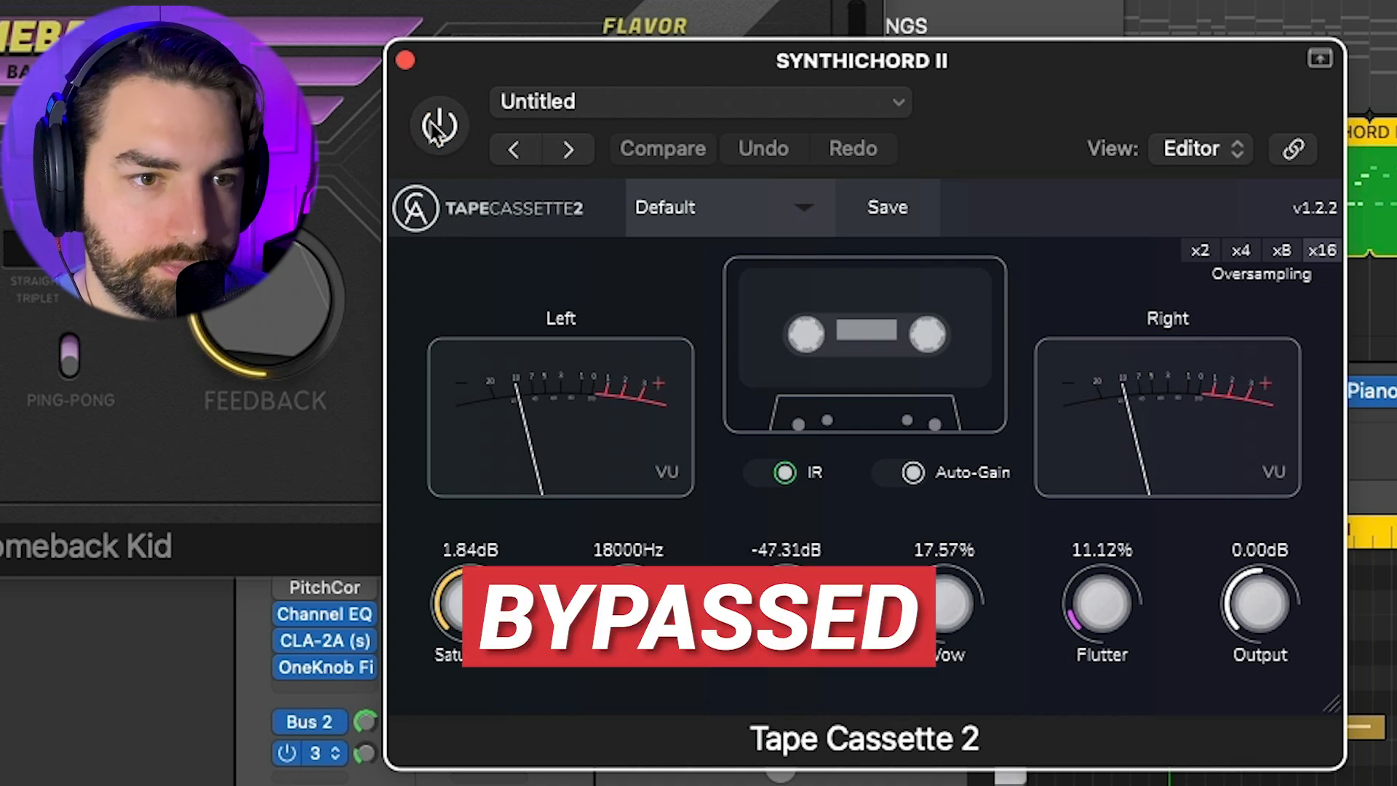
pyautogui.click(438, 127)
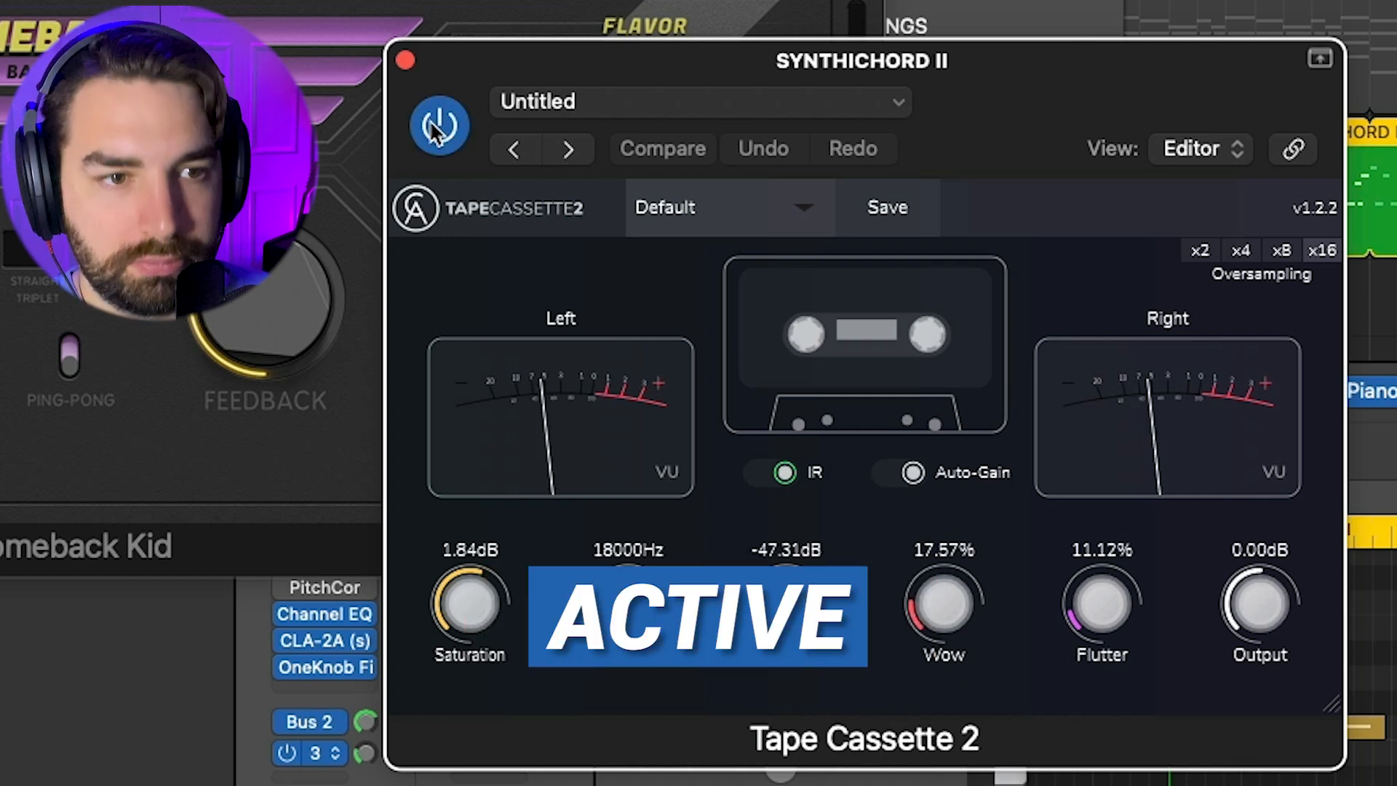
pyautogui.click(404, 58)
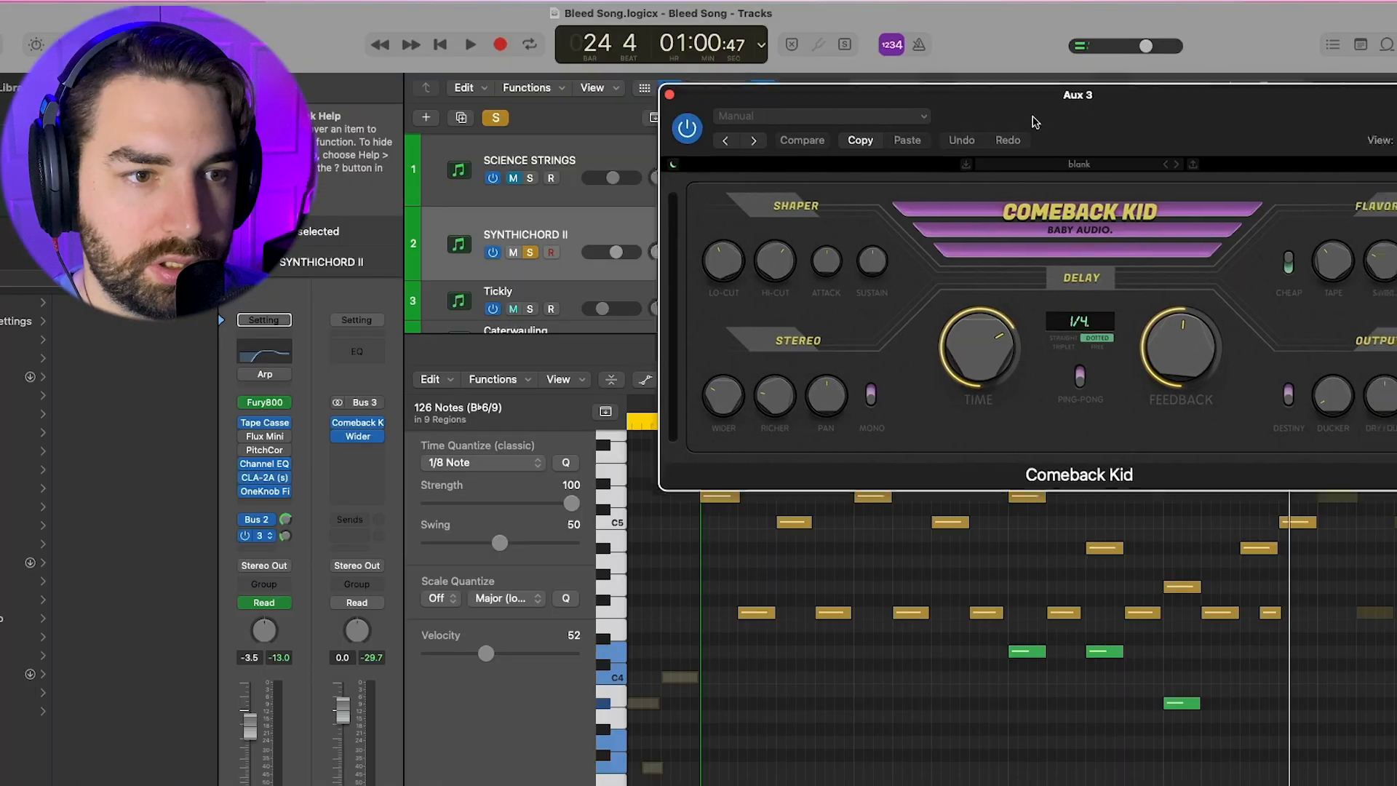
# Inspect the Wider plug-in that follows Comeback Kid on Aux 3, then close its window
pyautogui.moveTo(1036, 122); pyautogui.dragTo(893, 182)
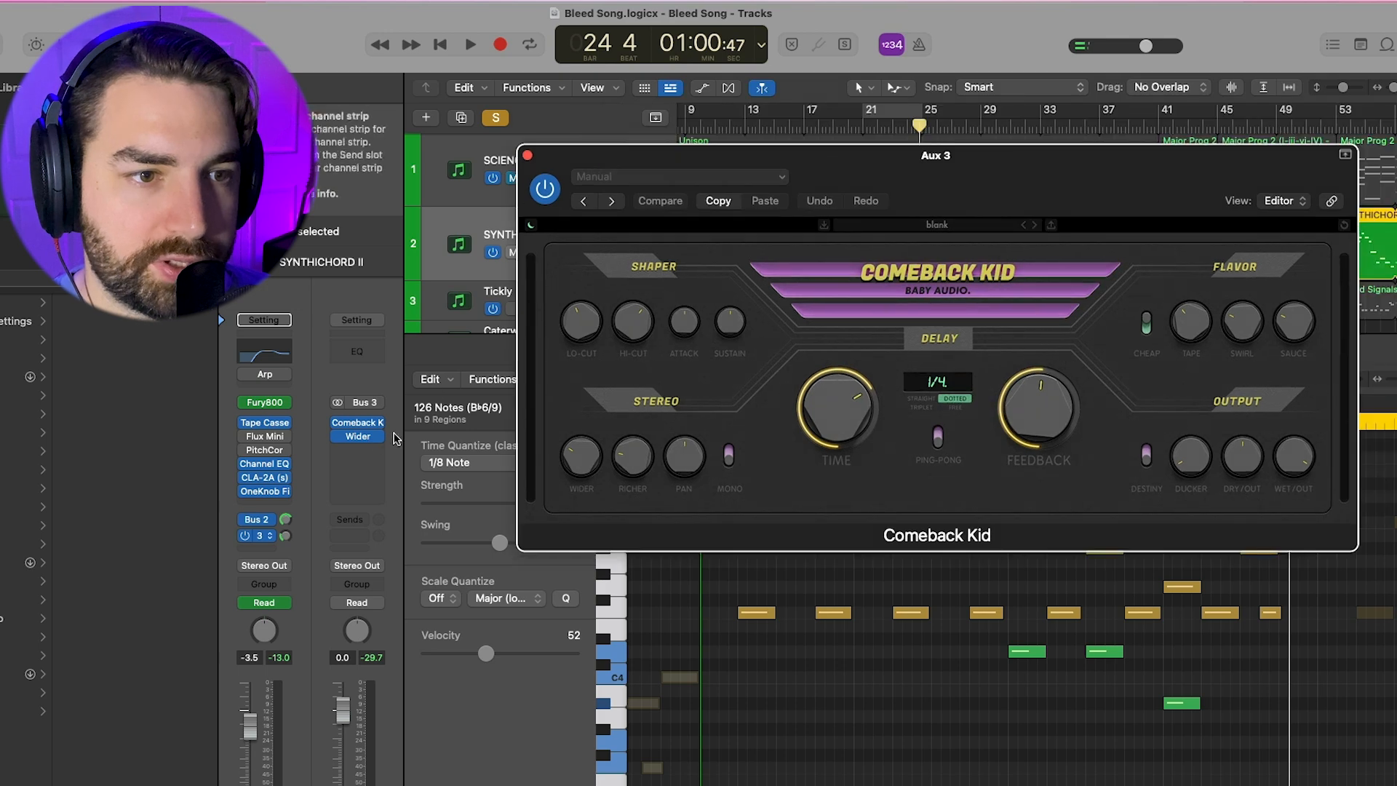
pyautogui.click(361, 437)
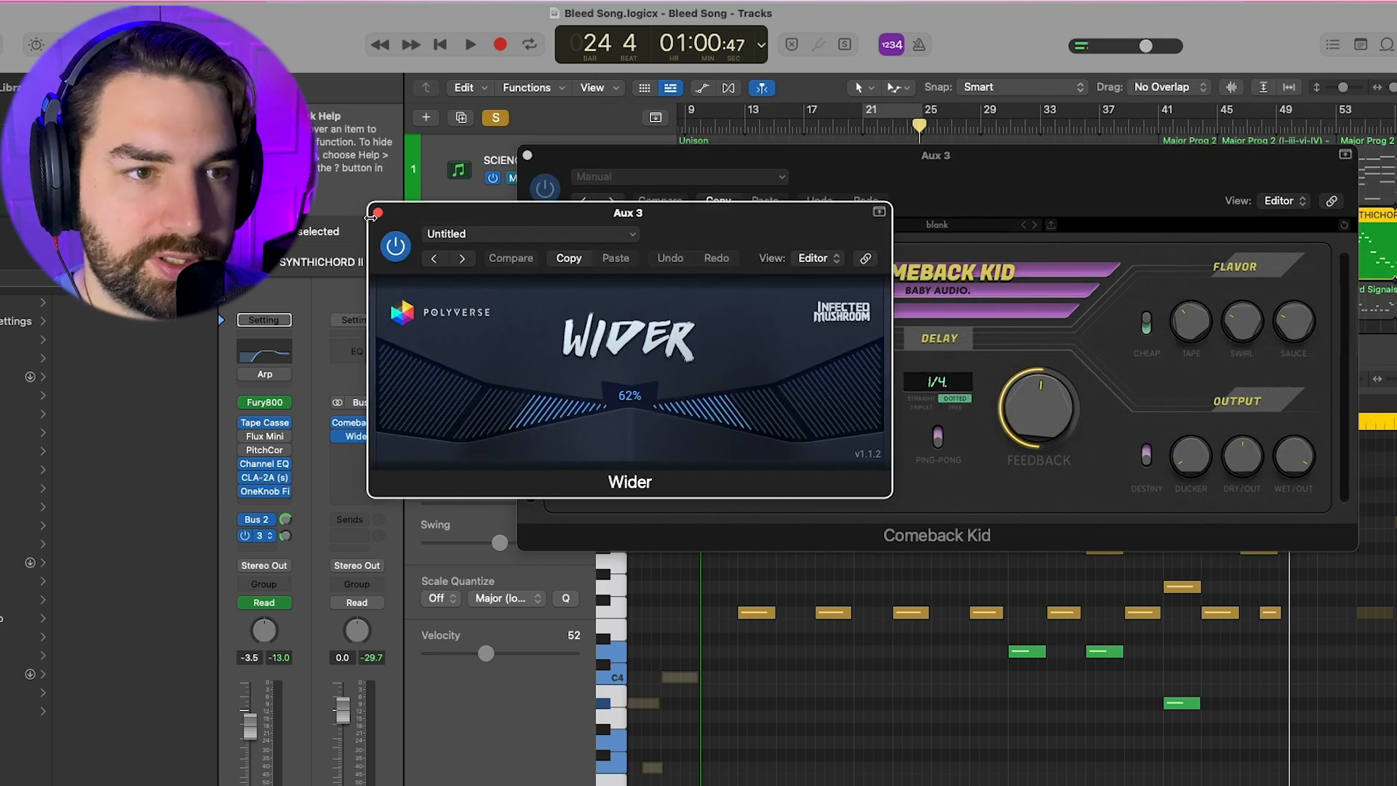
pyautogui.click(378, 213)
# Listen to the arpeggio's Comeback Kid delay through the bus 3 send, then close the plug-in window
pyautogui.moveTo(975, 176); pyautogui.dragTo(531, 142)
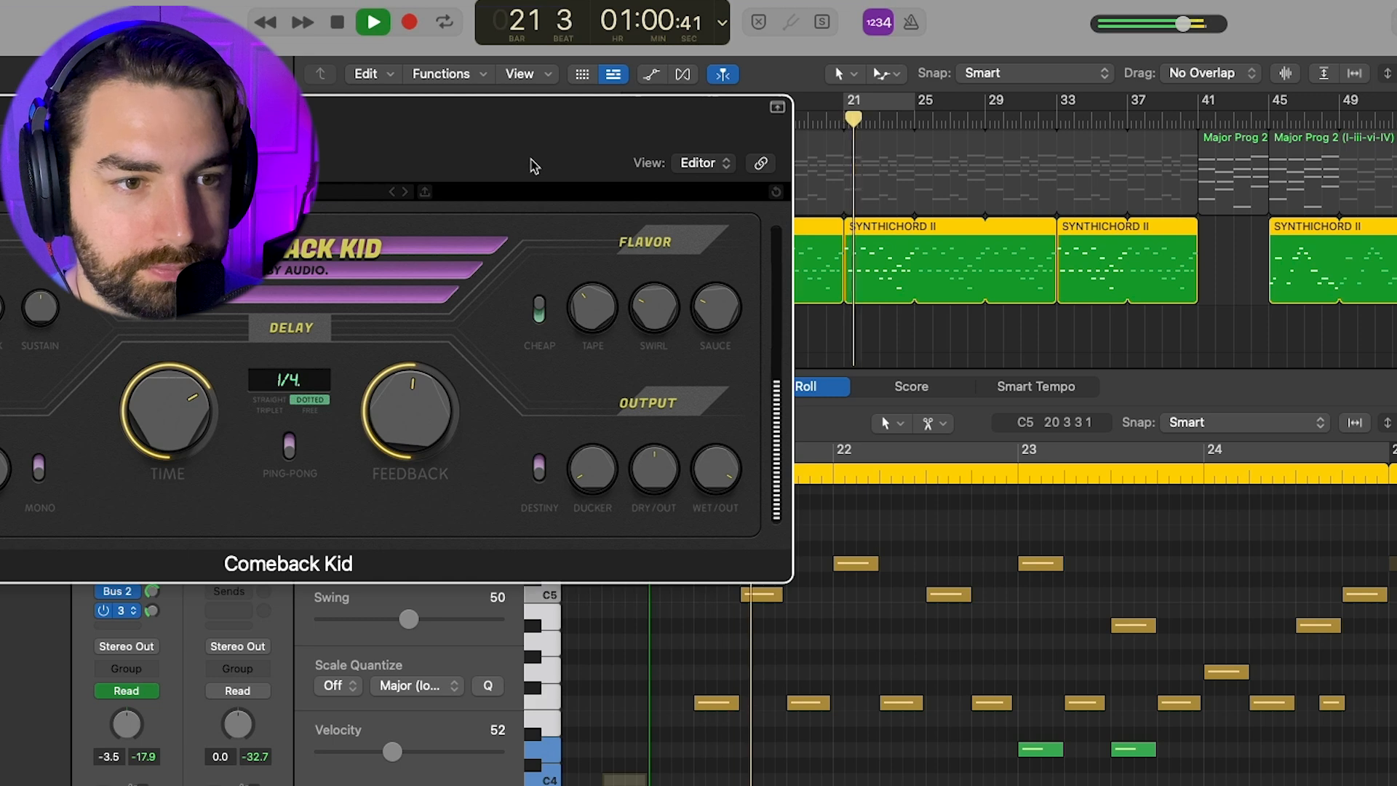
pyautogui.moveTo(535, 166); pyautogui.dragTo(1092, 105)
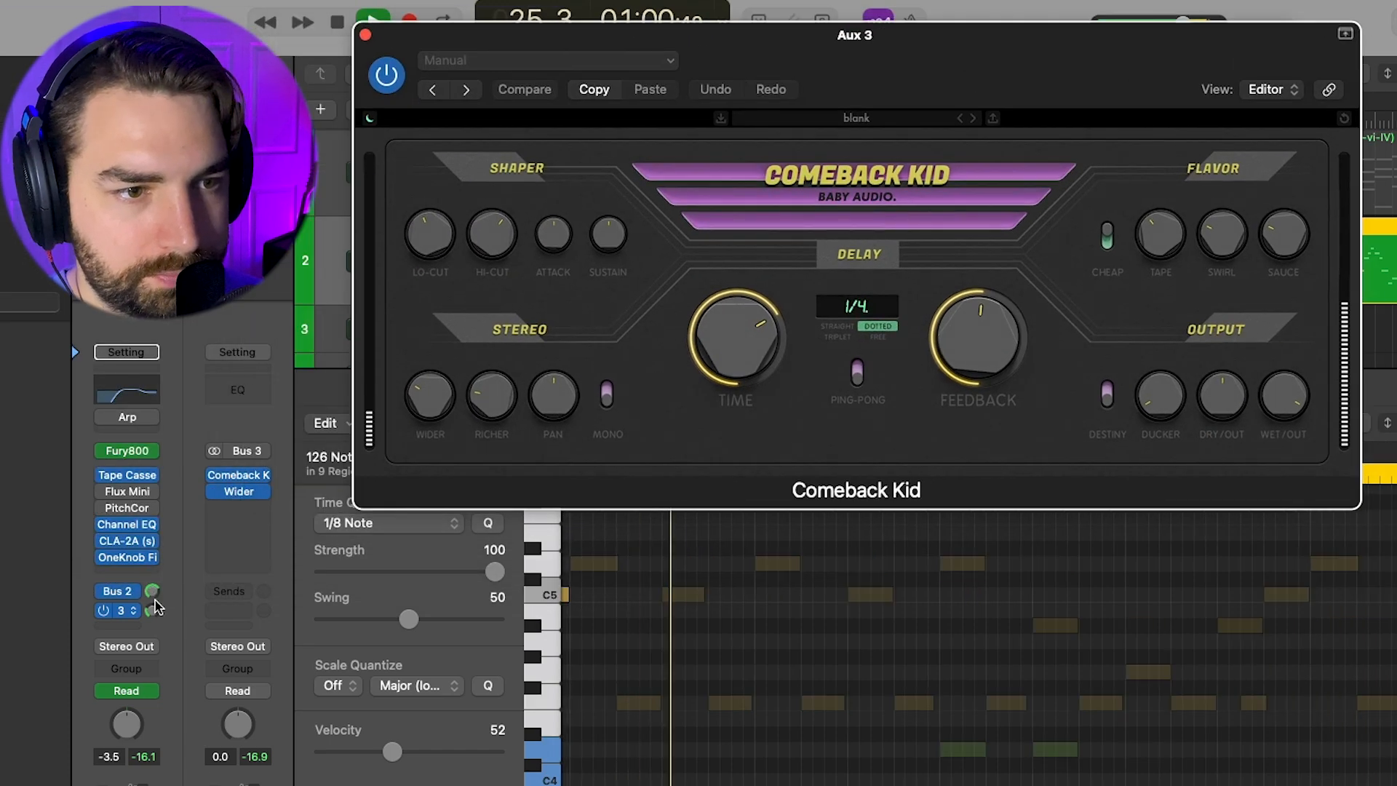
pyautogui.click(151, 636)
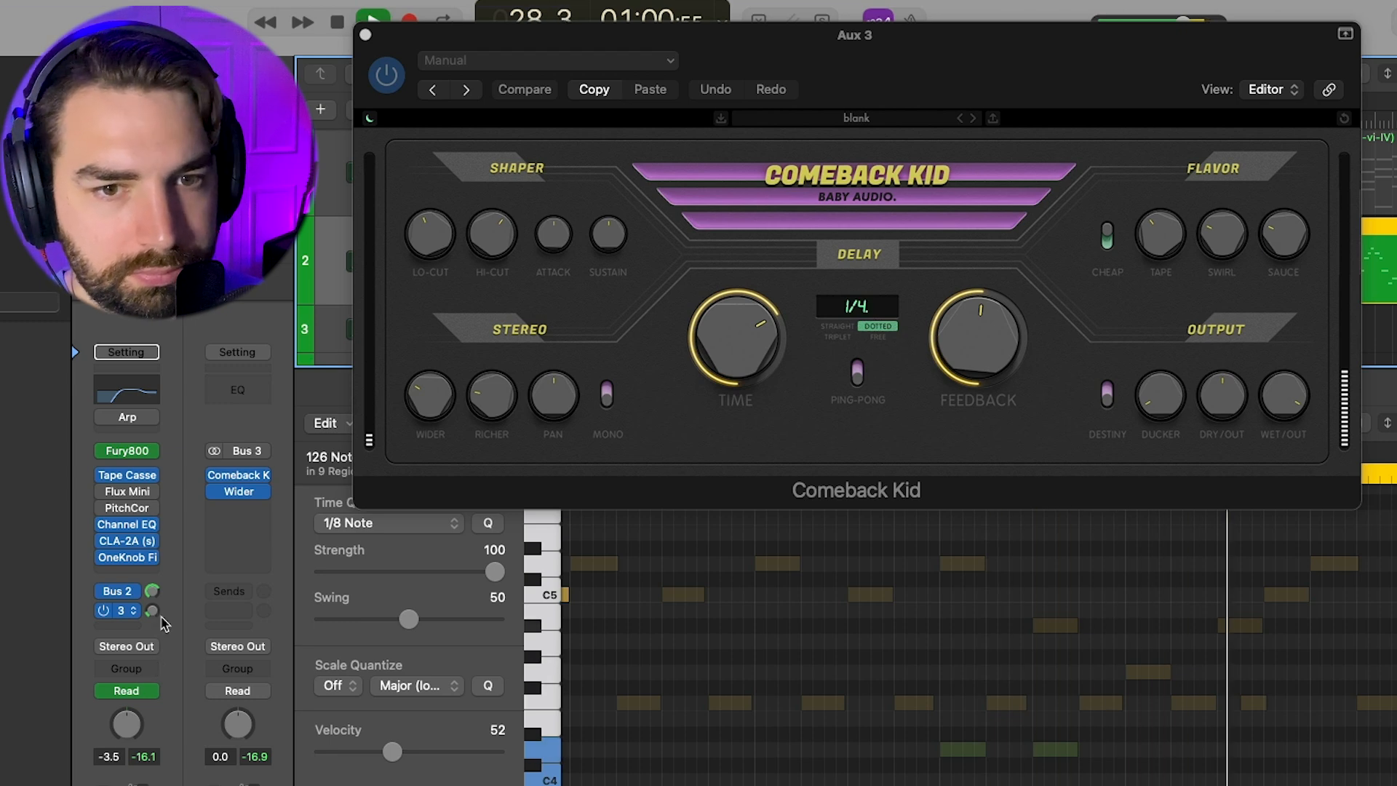
pyautogui.press('space')
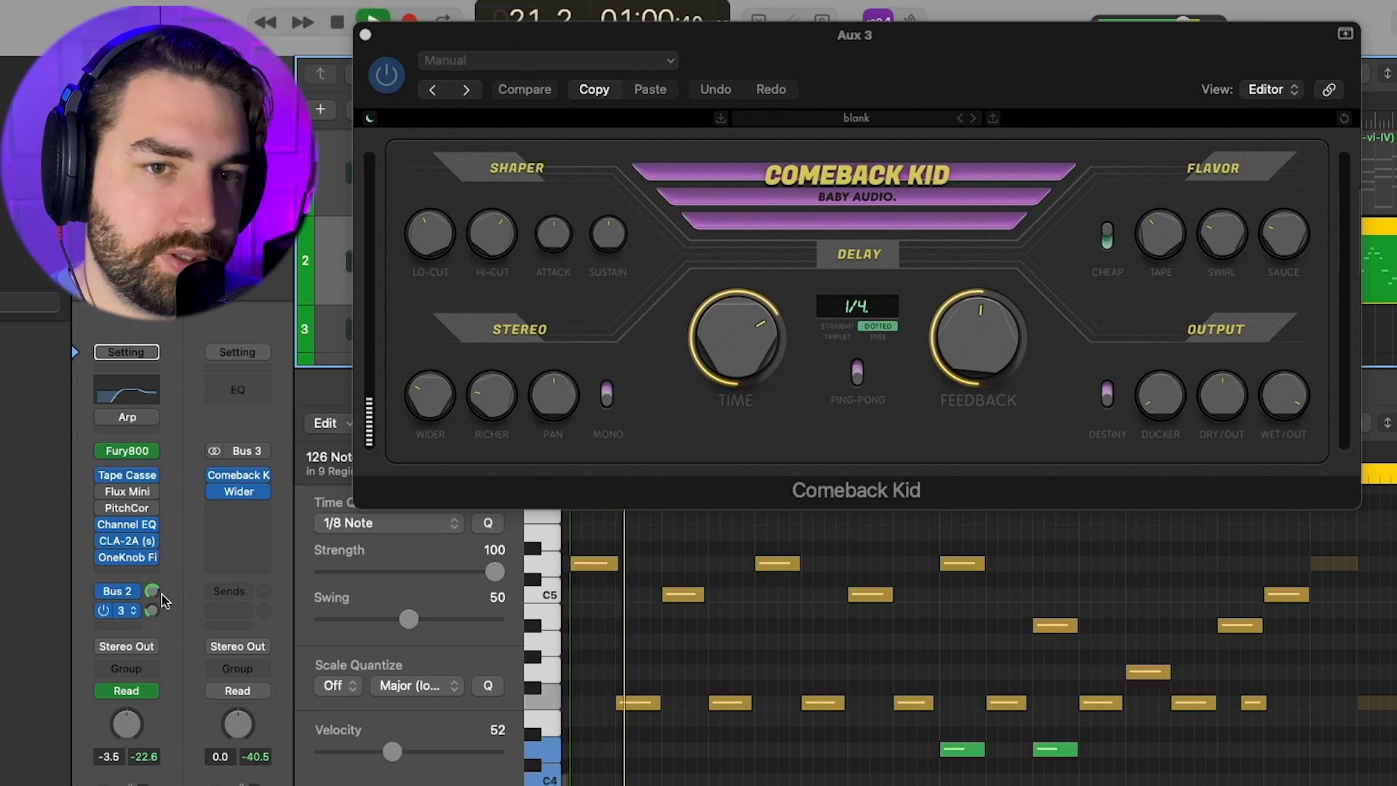
pyautogui.press('super+w')
# Turn on the bars 21 to 24 cycle and solo SCIENCE STRINGS to play it together with SYNTHICHORD II
pyautogui.click(777, 99)
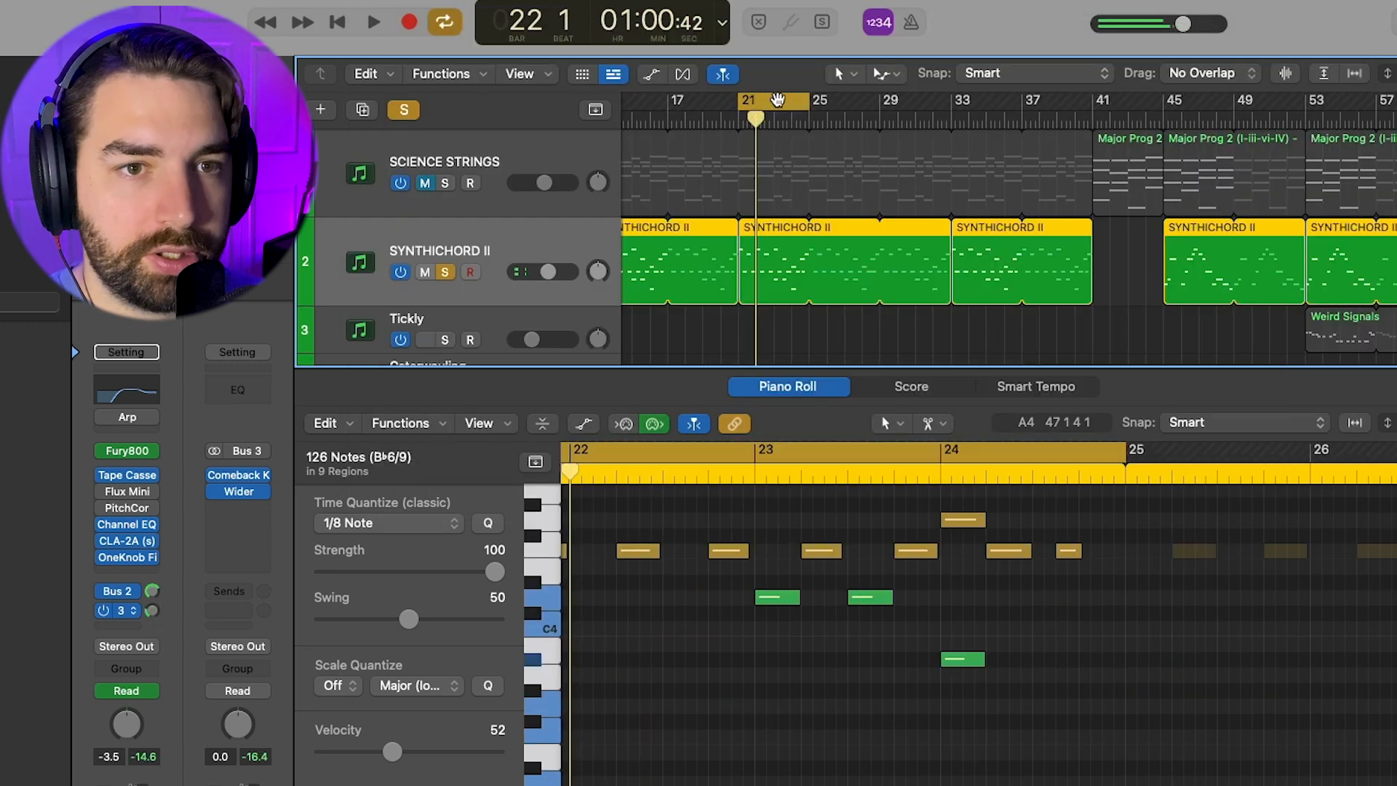
pyautogui.click(445, 184)
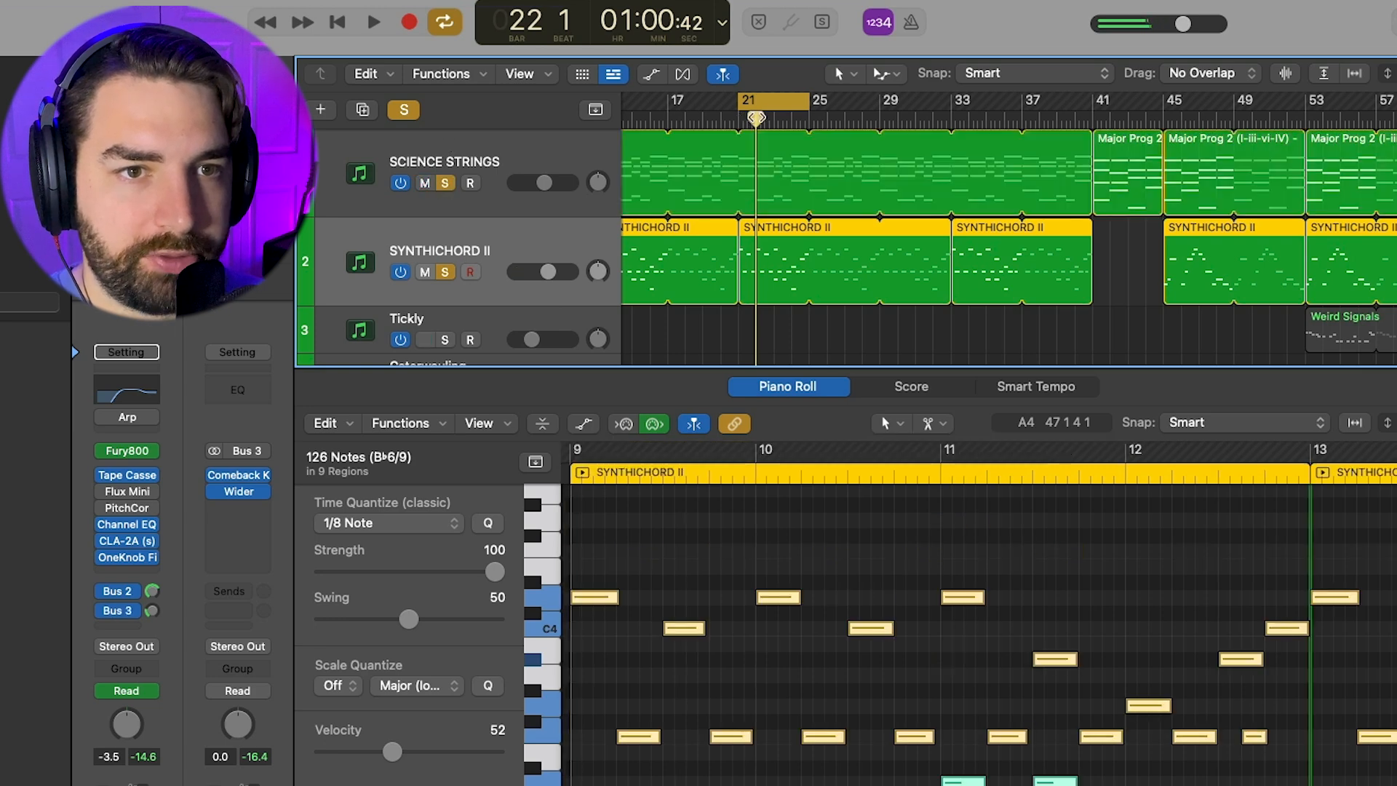
pyautogui.press('space')
pyautogui.press('space')
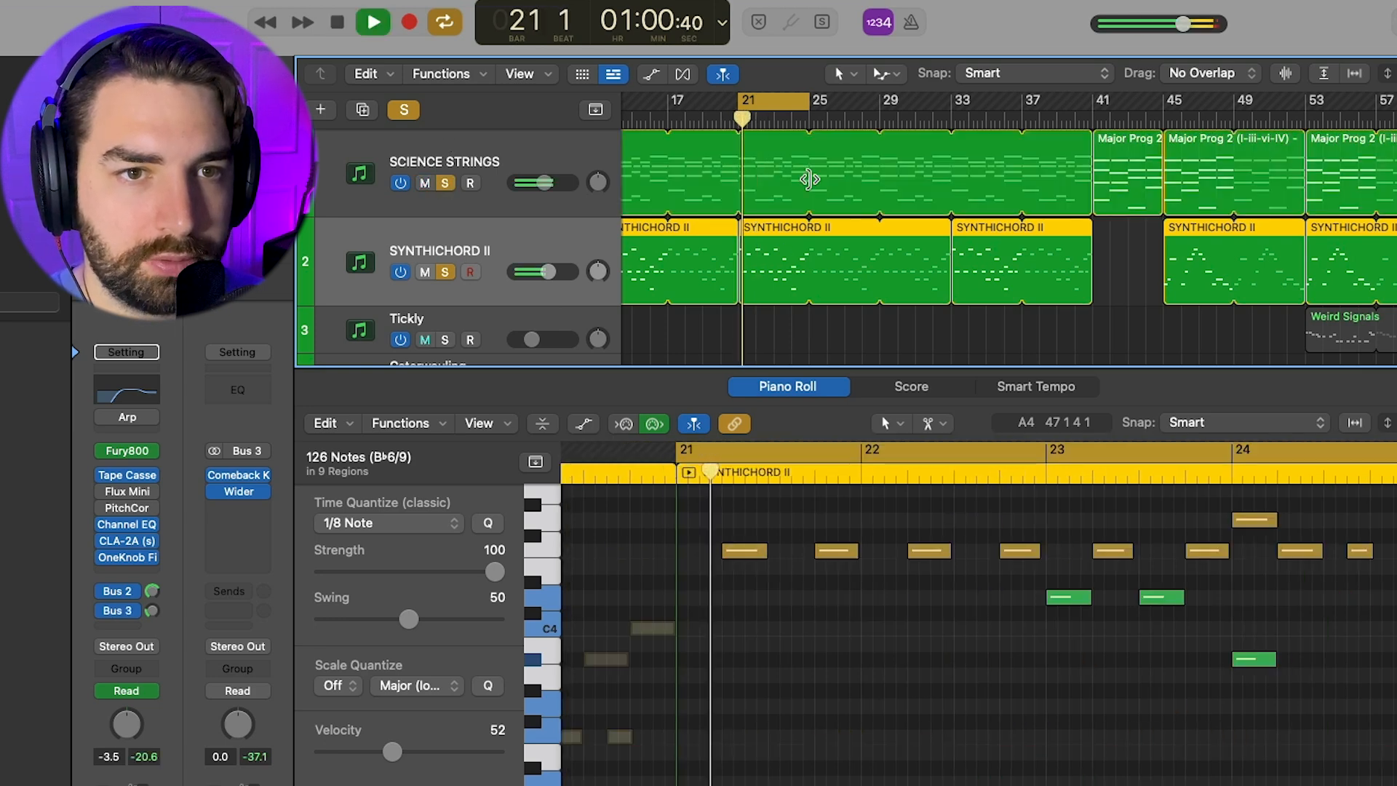
# Turn off the bars 21 to 24 cycle and hide the Piano Roll to show the full track list during playback
pyautogui.click(802, 98)
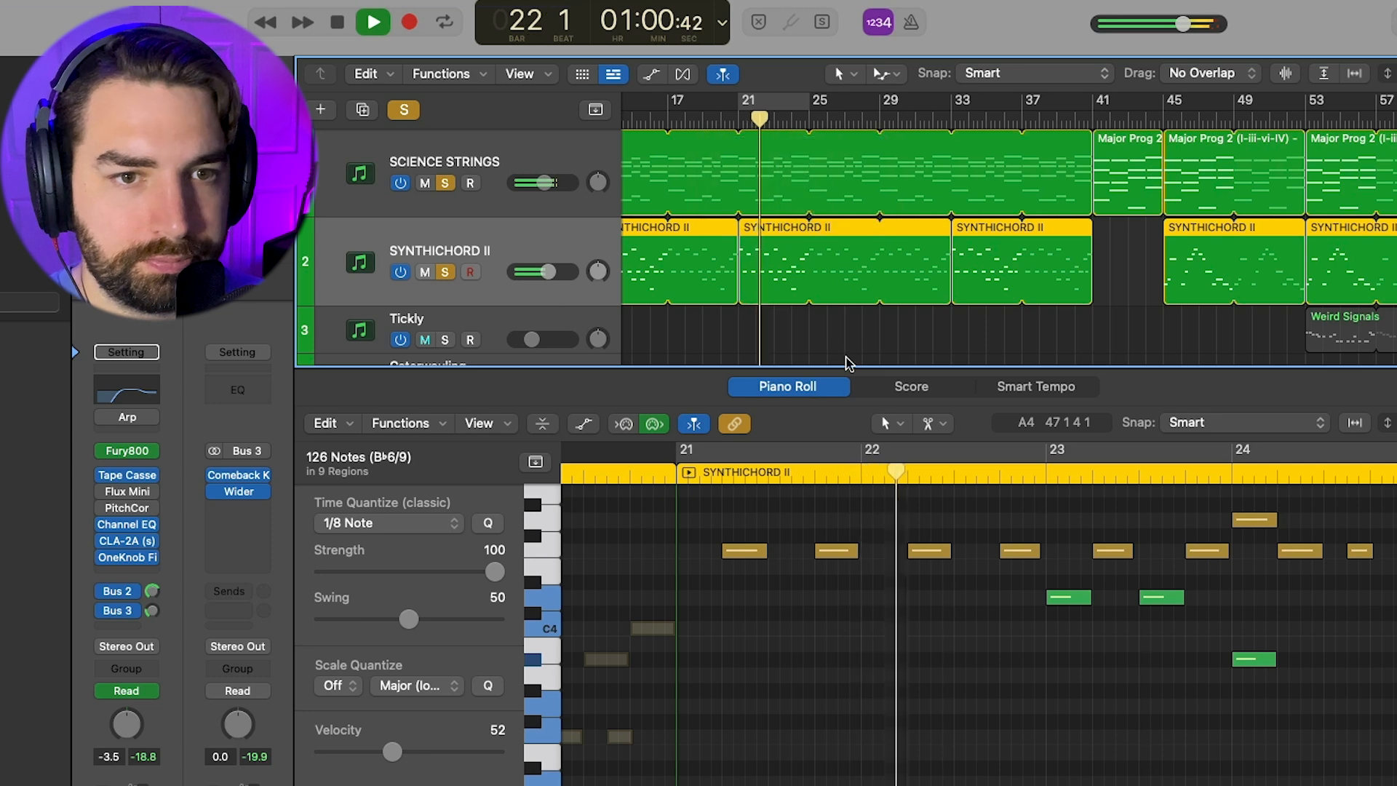
pyautogui.press('p')
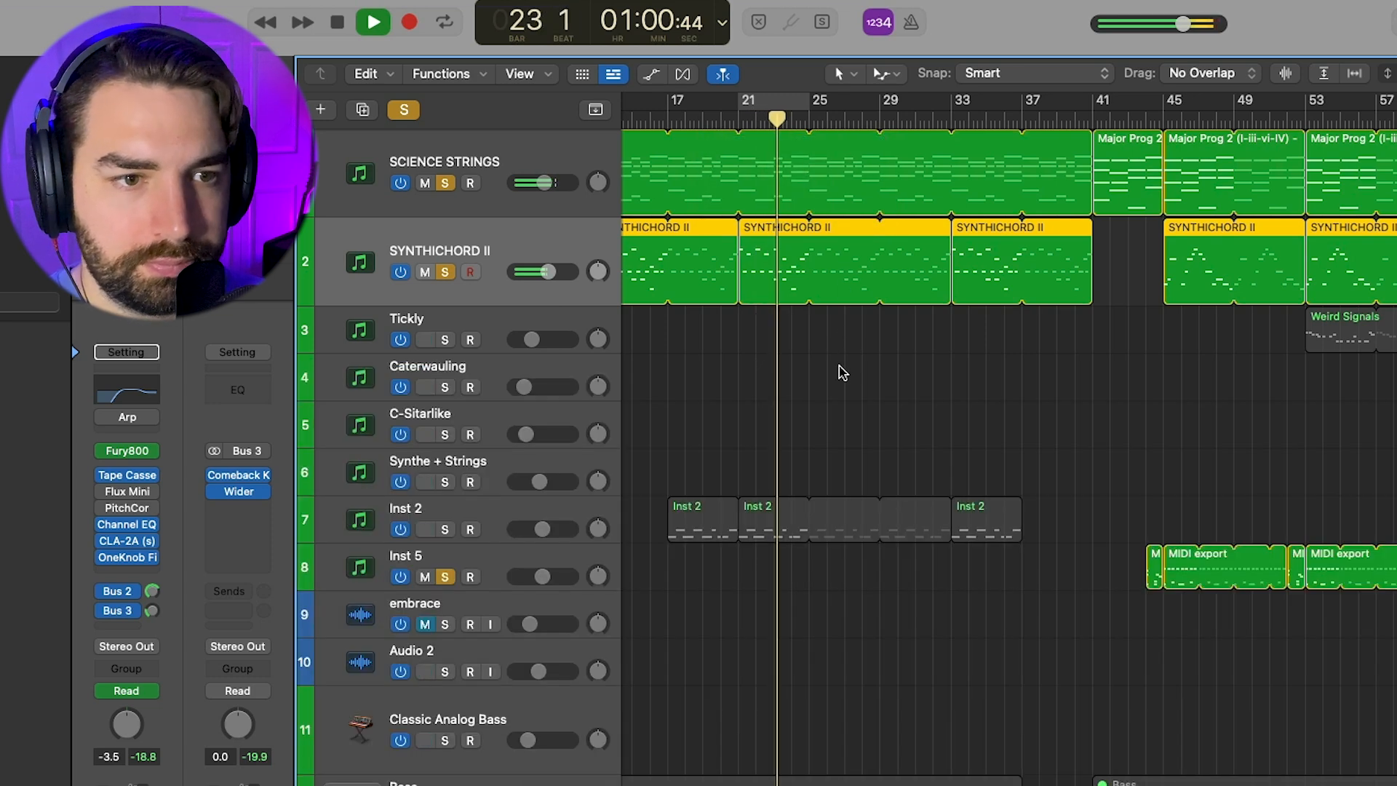
pyautogui.hscroll(-2, 810, 428)
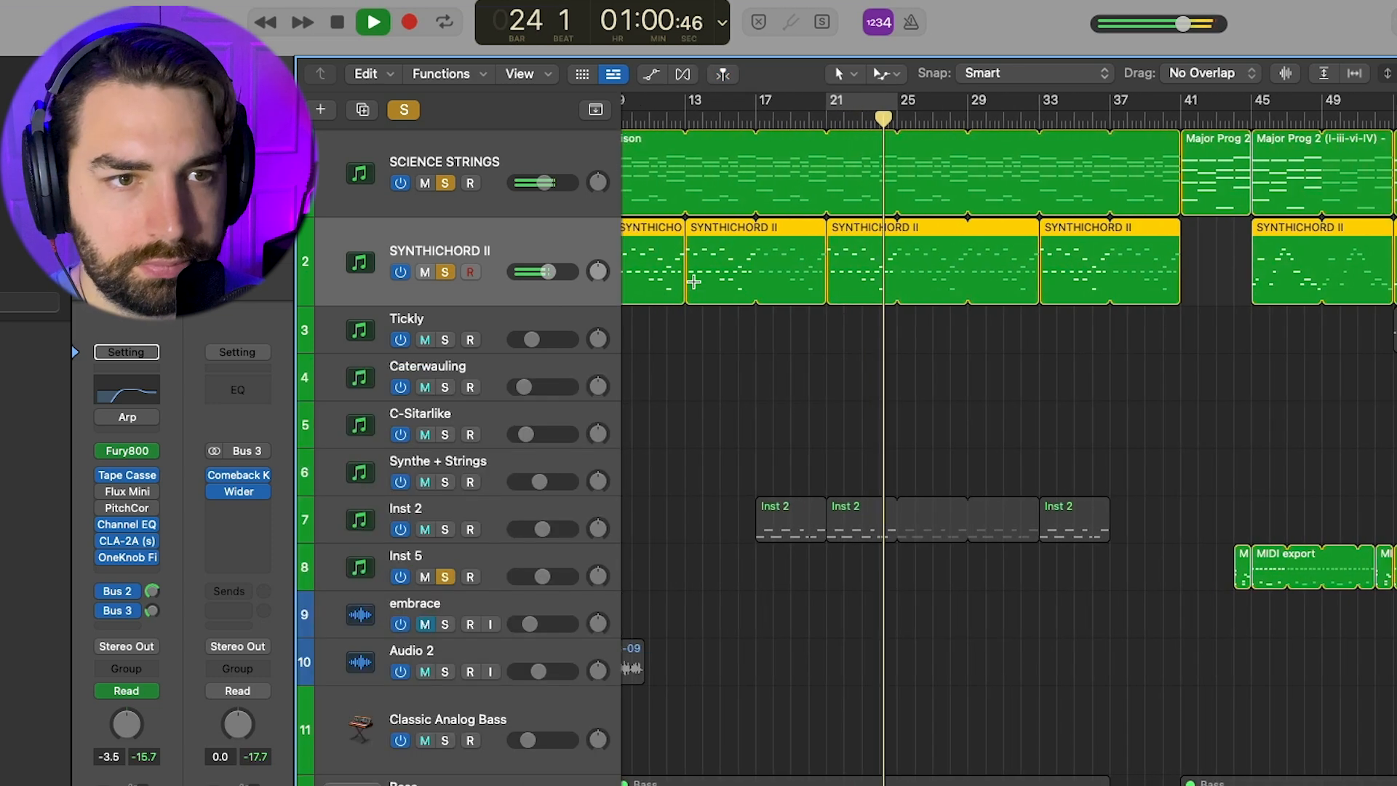
# Solo Inst 2 and the Bass track to hear them together with the strings and SYNTHICHORD II, and stop playback
pyautogui.click(445, 529)
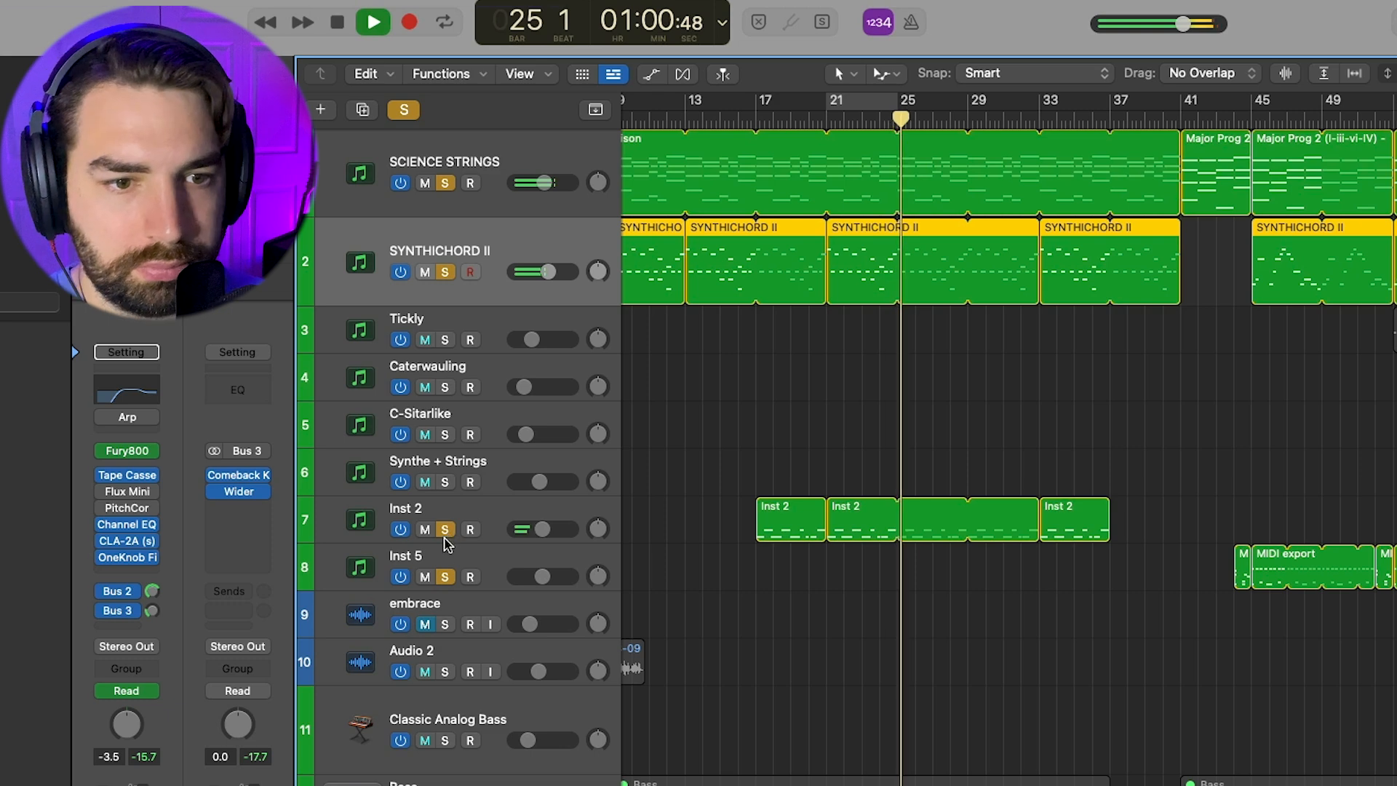
pyautogui.click(446, 785)
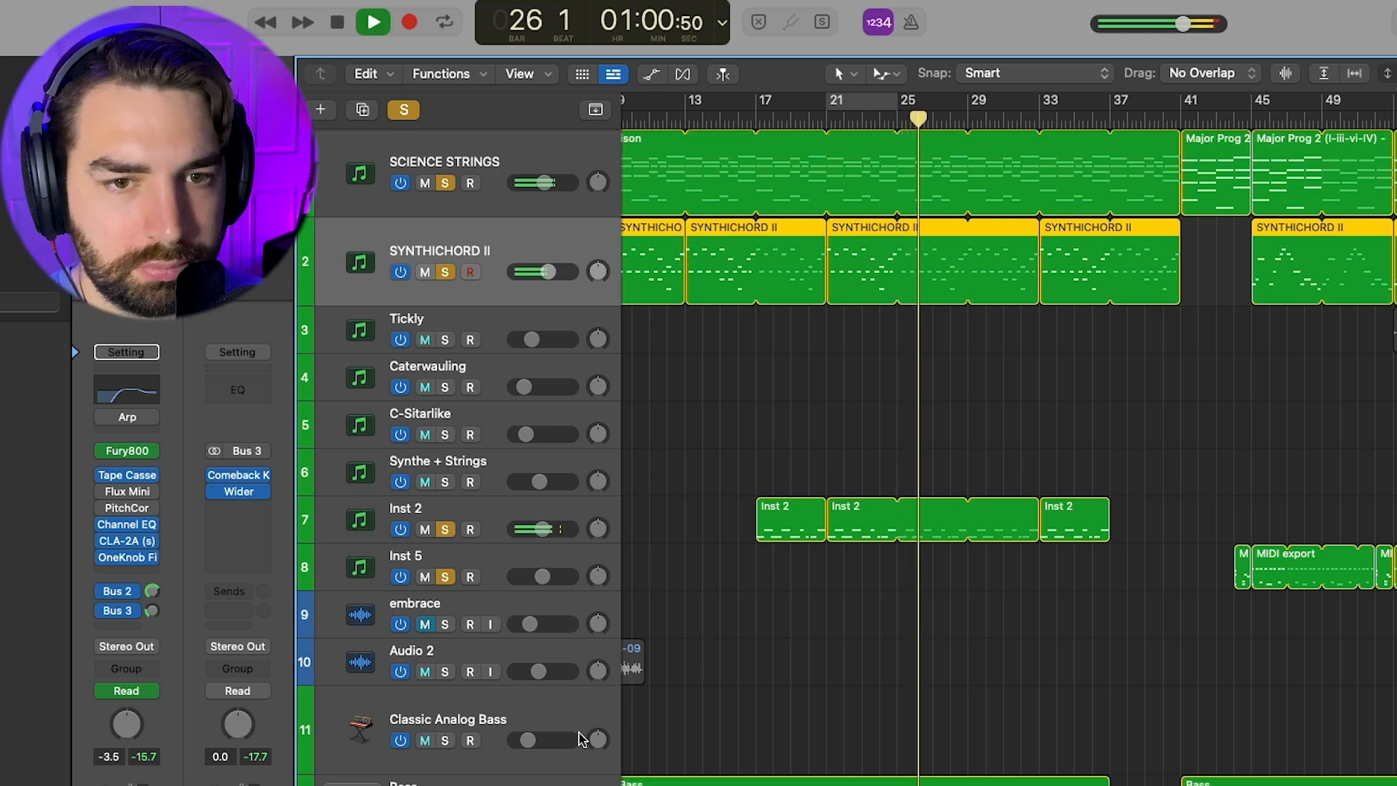
pyautogui.hscroll(3, 729, 676)
pyautogui.hscroll(-3, 728, 676)
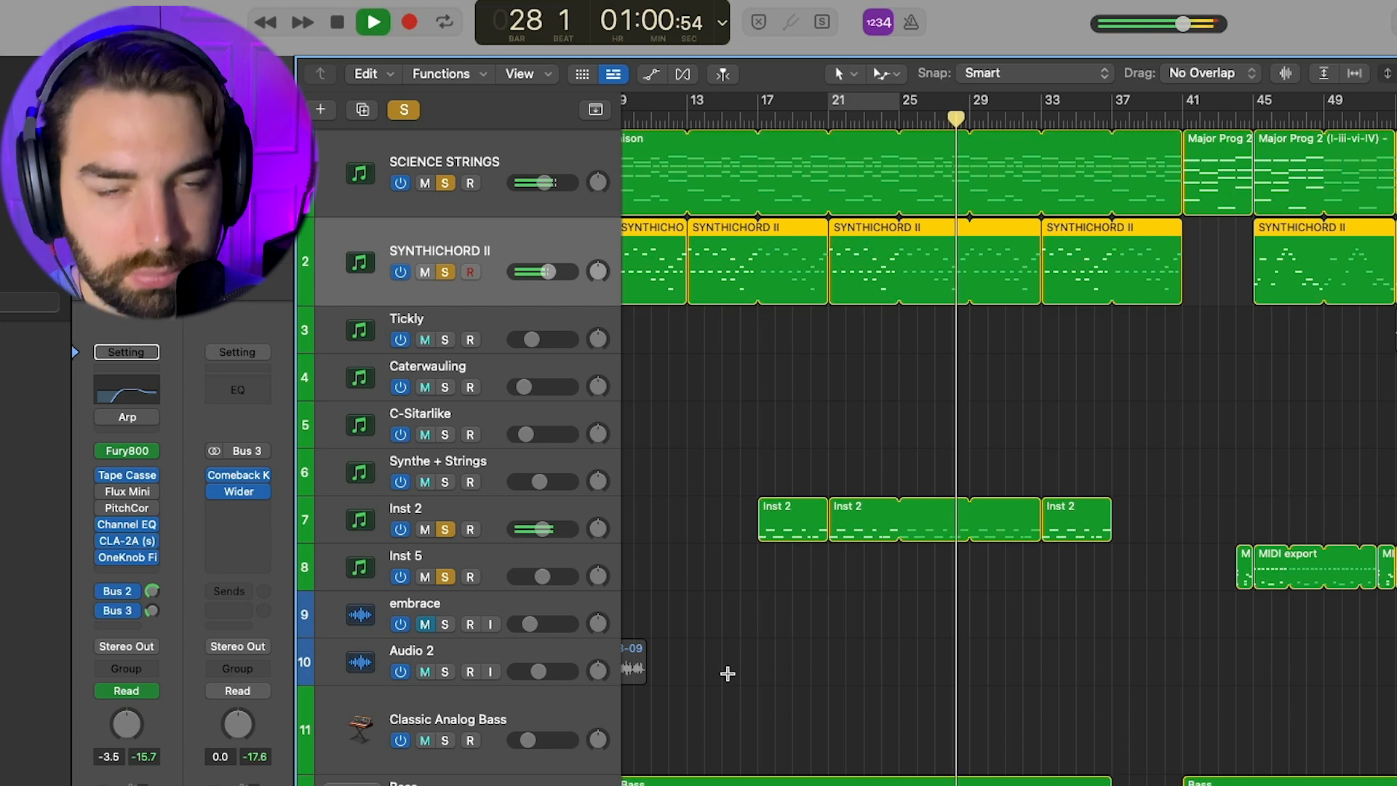
pyautogui.press('space')
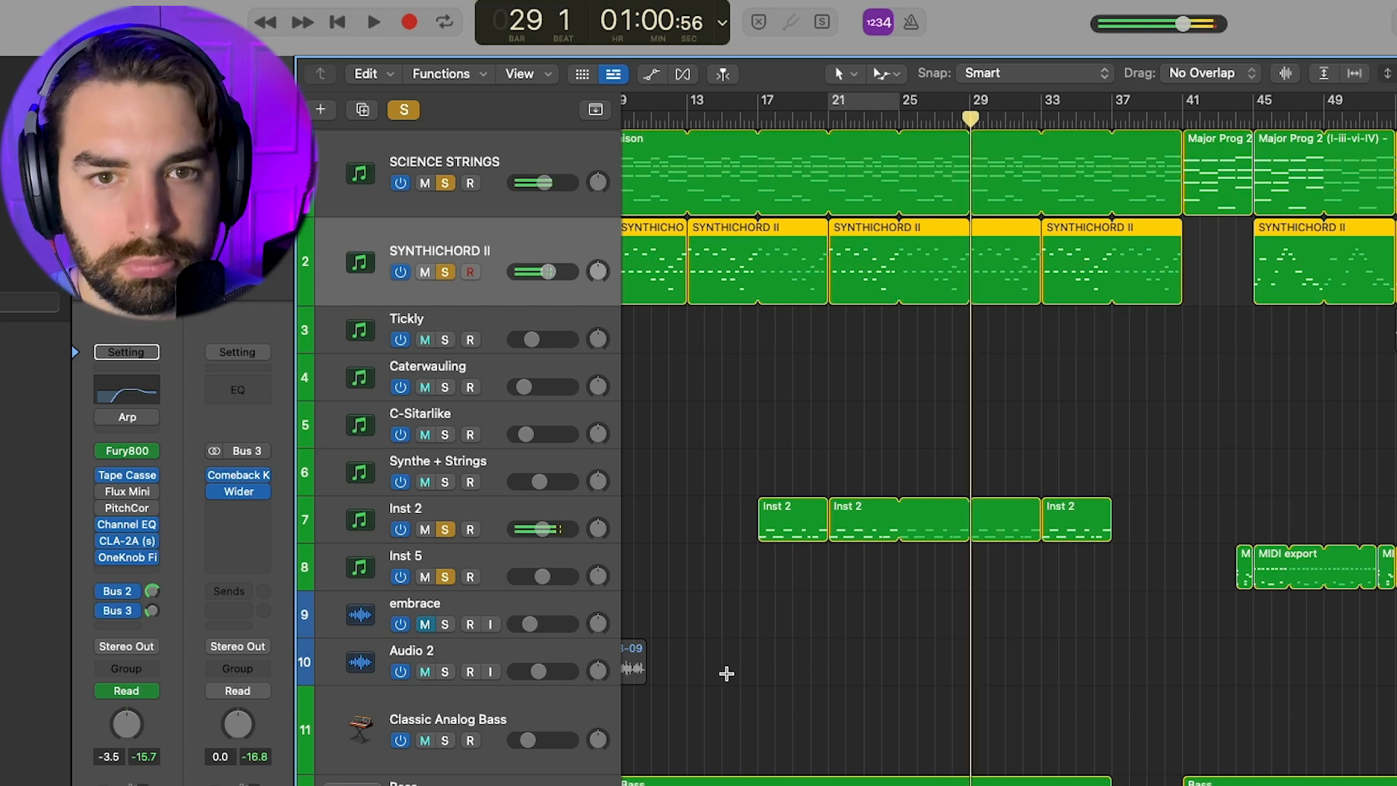
# Highlight the bar 25 notes of the Space Harp region to examine its arpeggio pattern
pyautogui.hscroll(12, 728, 673)
pyautogui.hscroll(5, 746, 667)
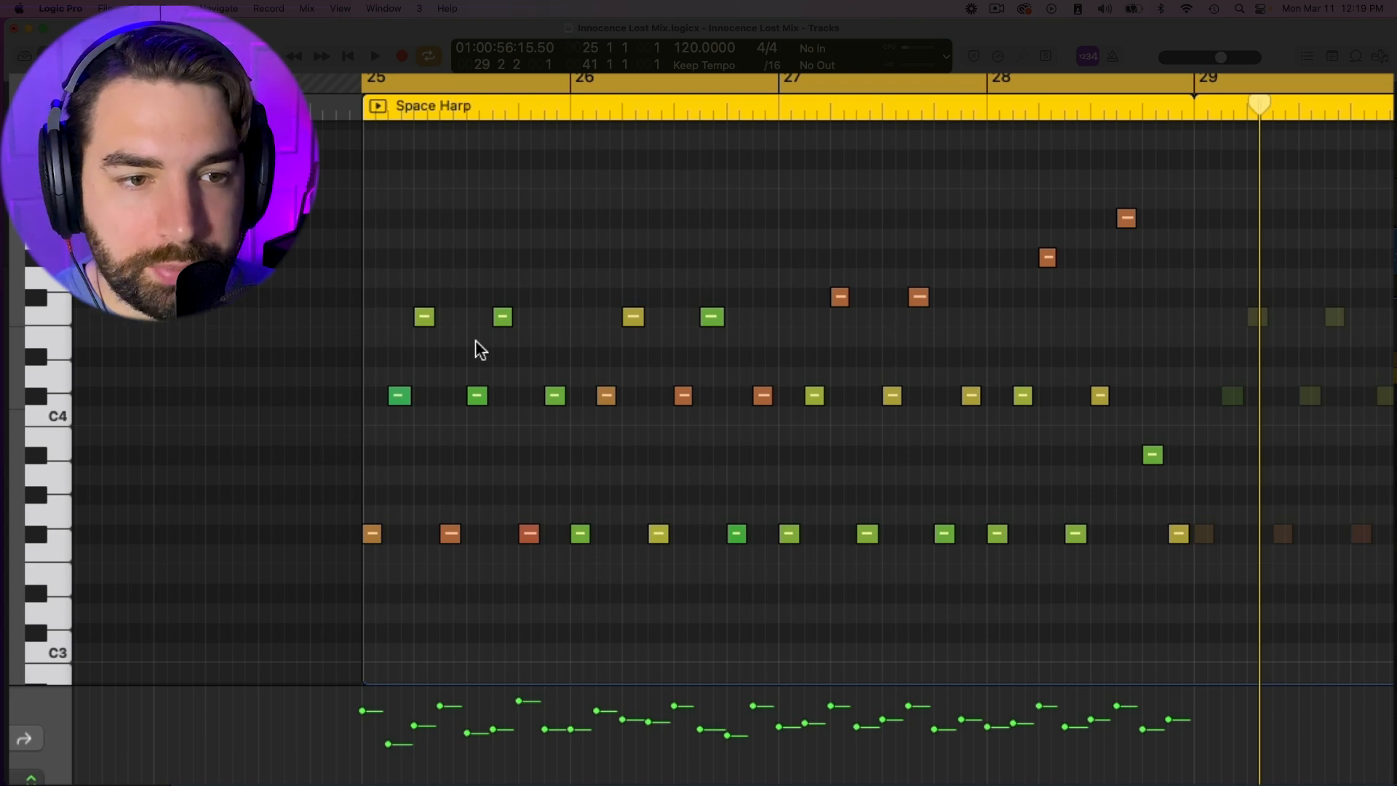
pyautogui.moveTo(514, 264); pyautogui.dragTo(361, 668)
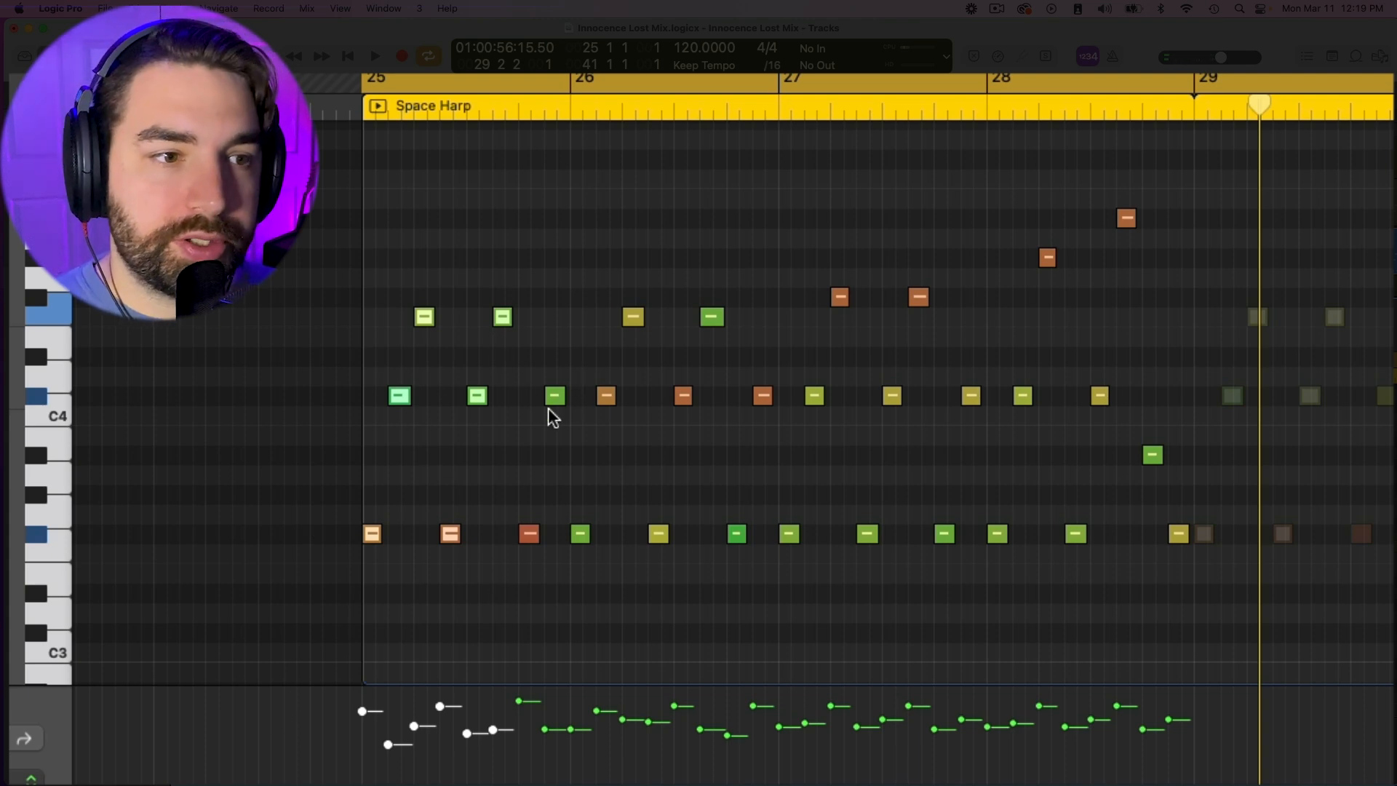
pyautogui.moveTo(558, 353); pyautogui.dragTo(478, 620)
pyautogui.moveTo(560, 309); pyautogui.dragTo(172, 688)
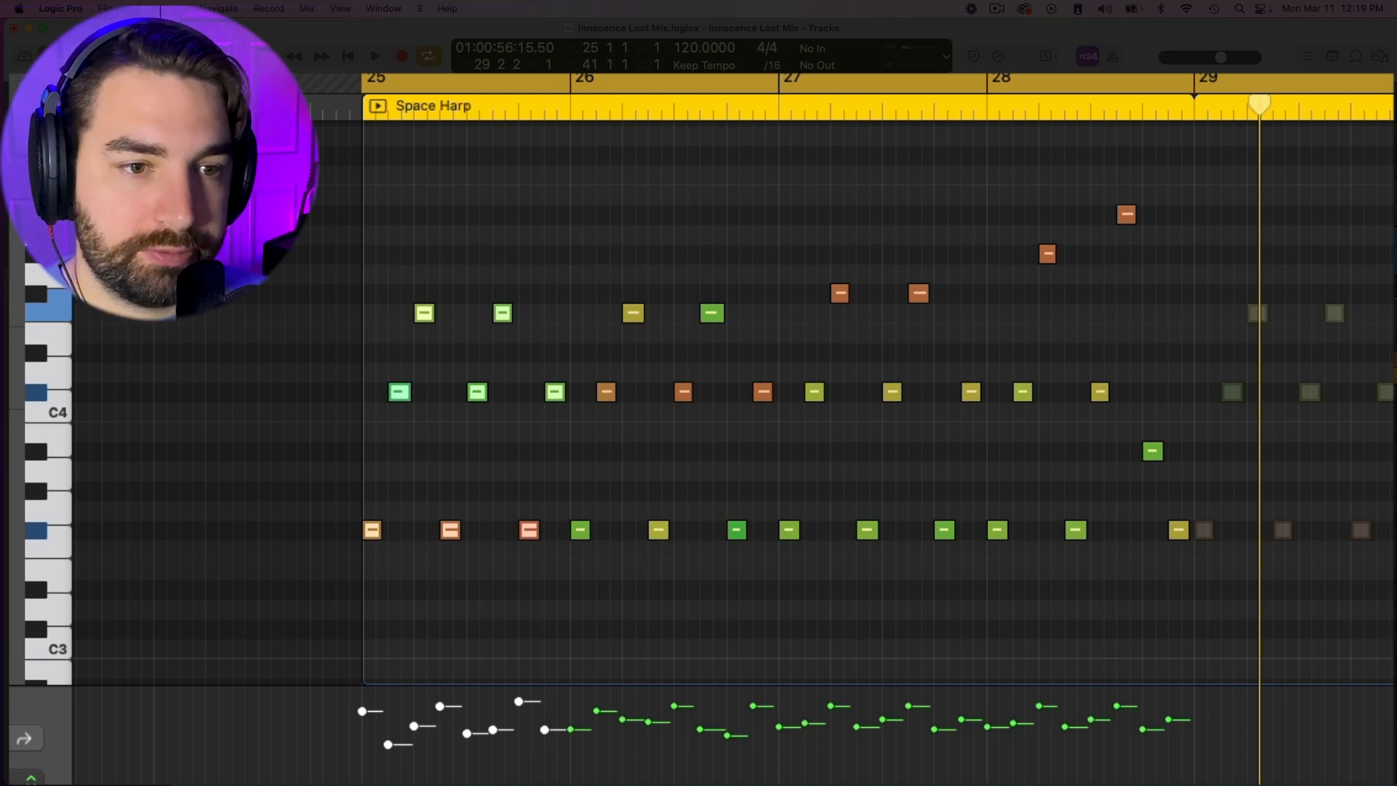
# Clear the note selection and play the Space Harp arpeggio from bar 25, stopping midway through bar 27
pyautogui.click(617, 172)
pyautogui.press('space')
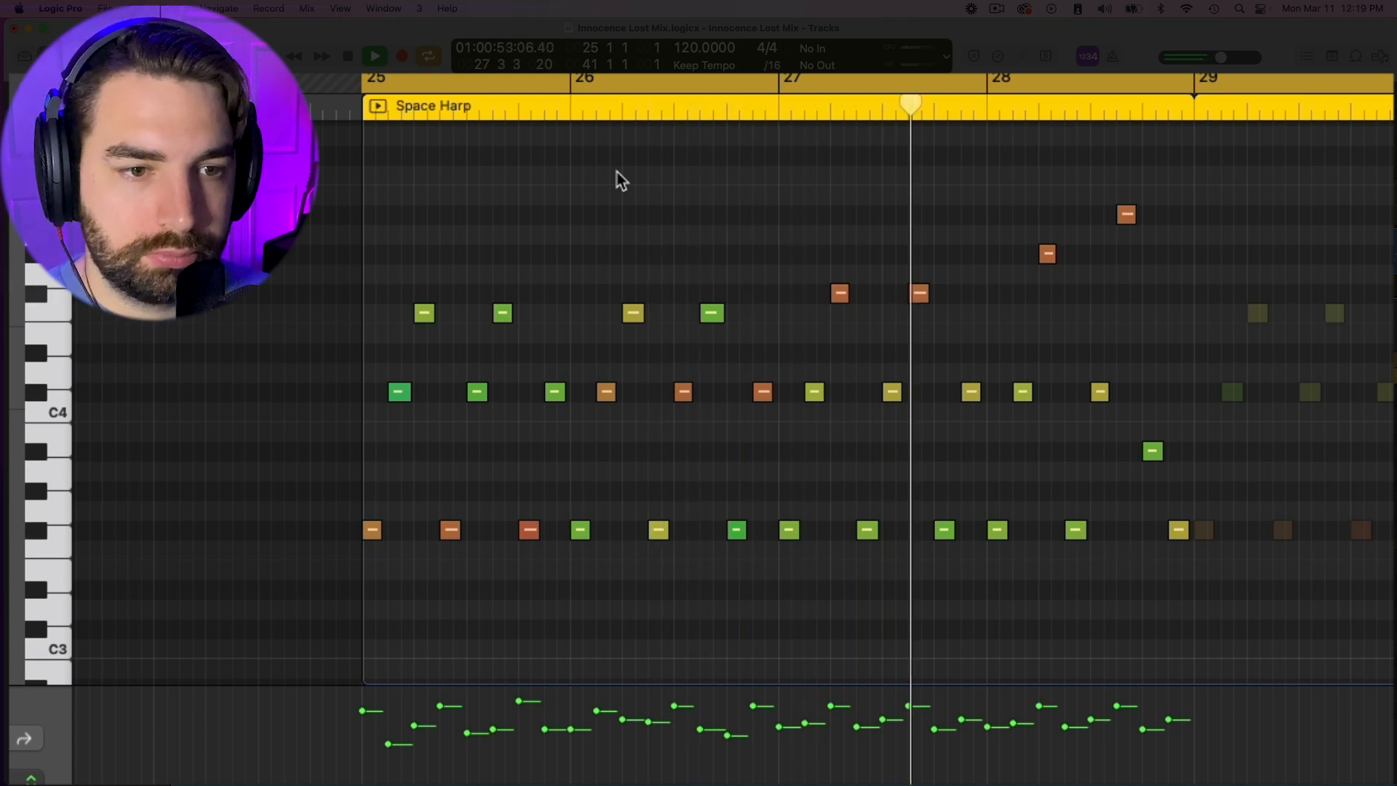
pyautogui.press('space')
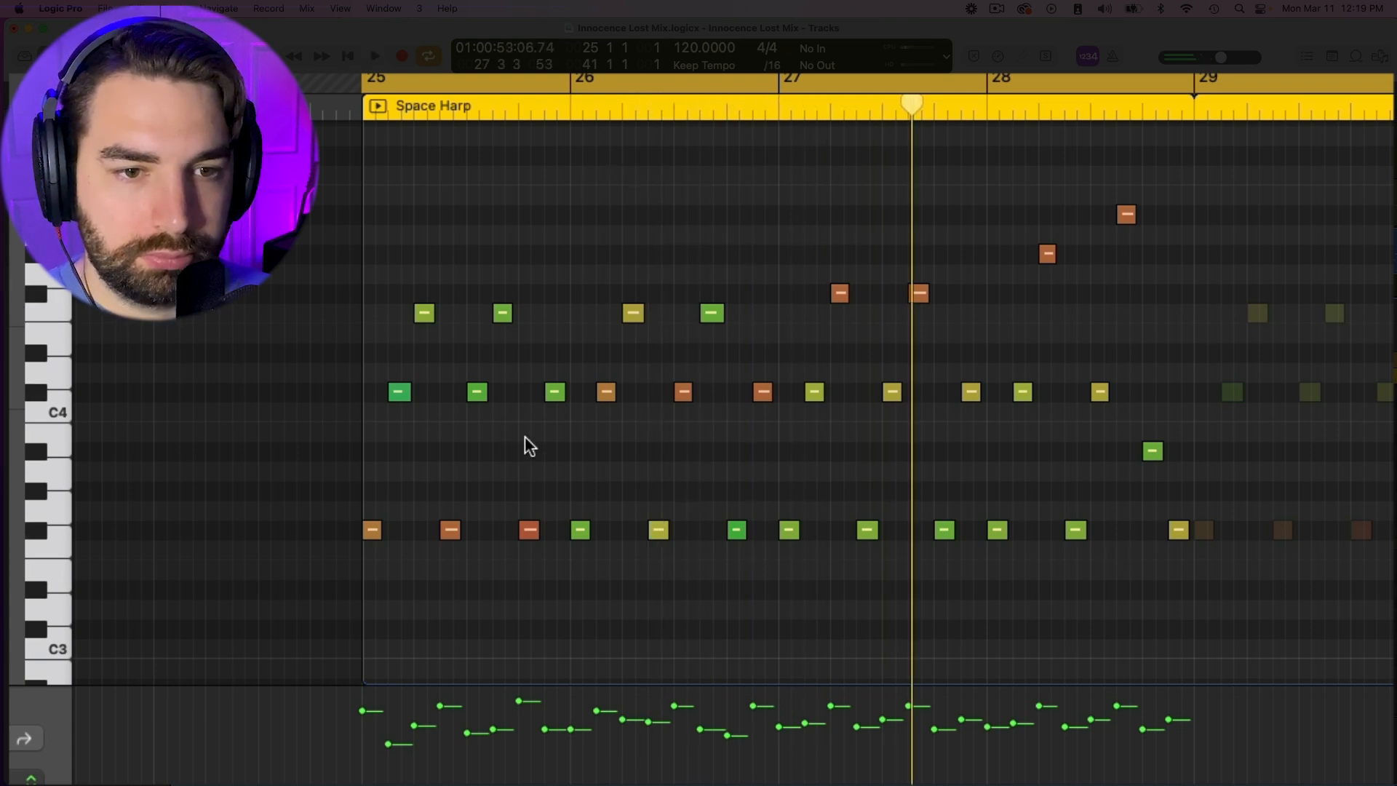
# Highlight the first two Space Harp notes, and then the last middle-row note of bar 25
pyautogui.moveTo(420, 373); pyautogui.dragTo(318, 547)
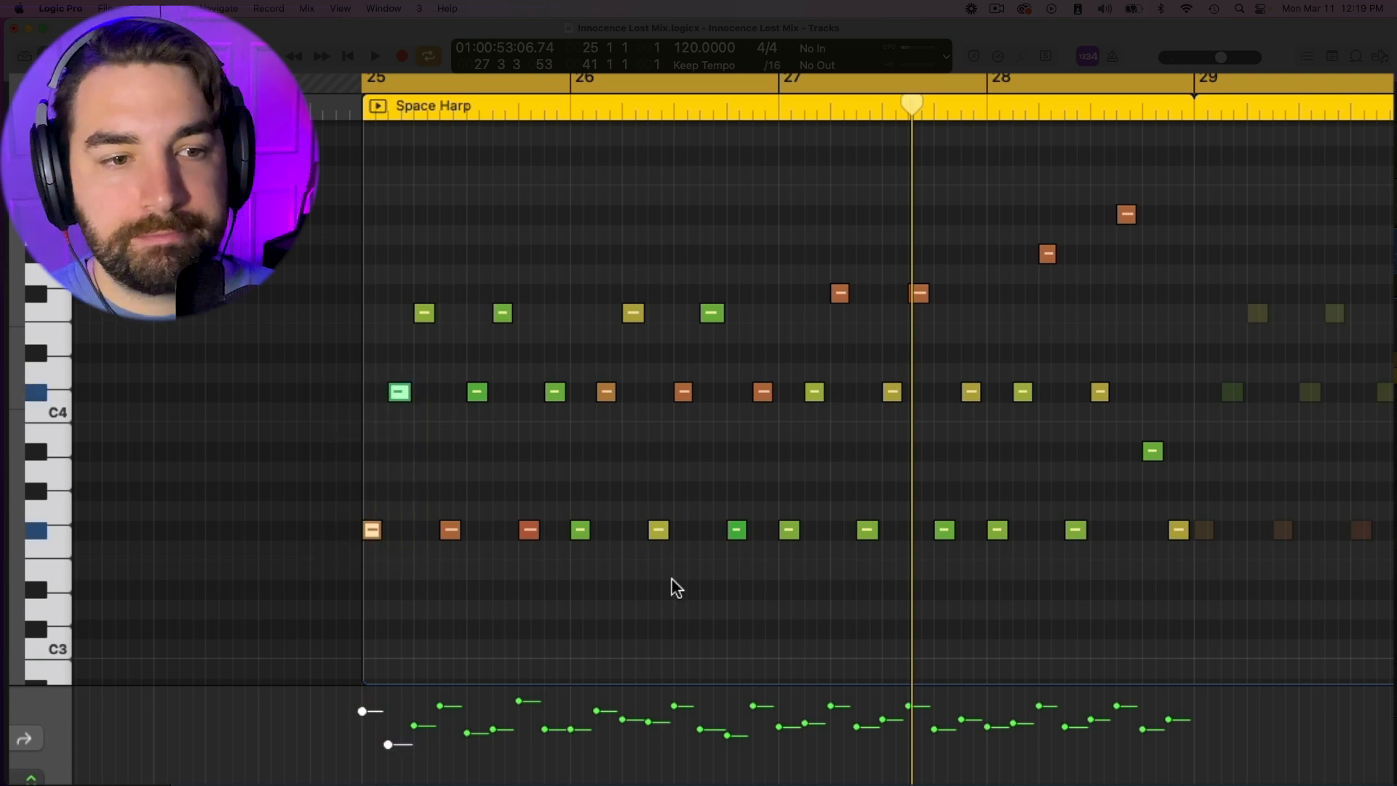
pyautogui.moveTo(545, 365); pyautogui.dragTo(550, 550)
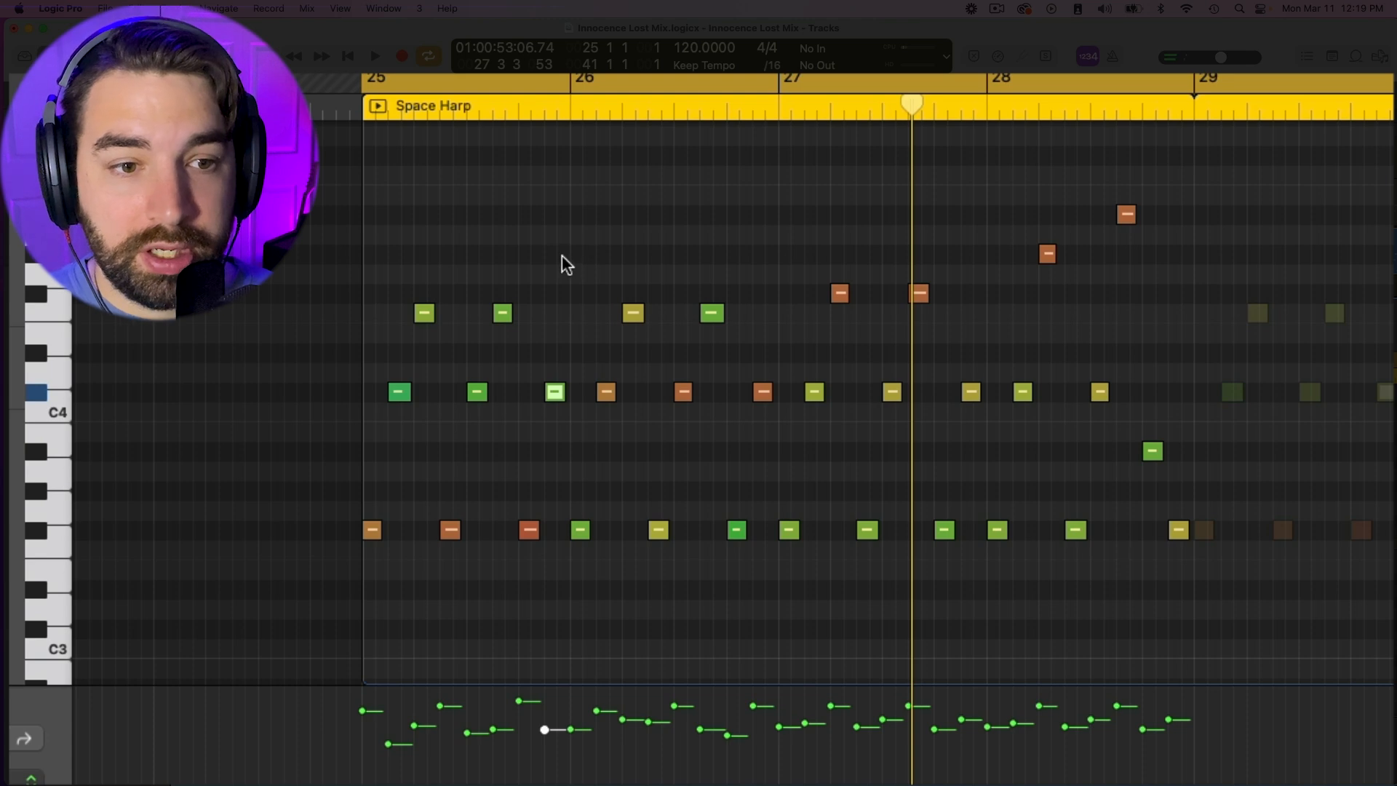
pyautogui.scroll(1, 562, 256)
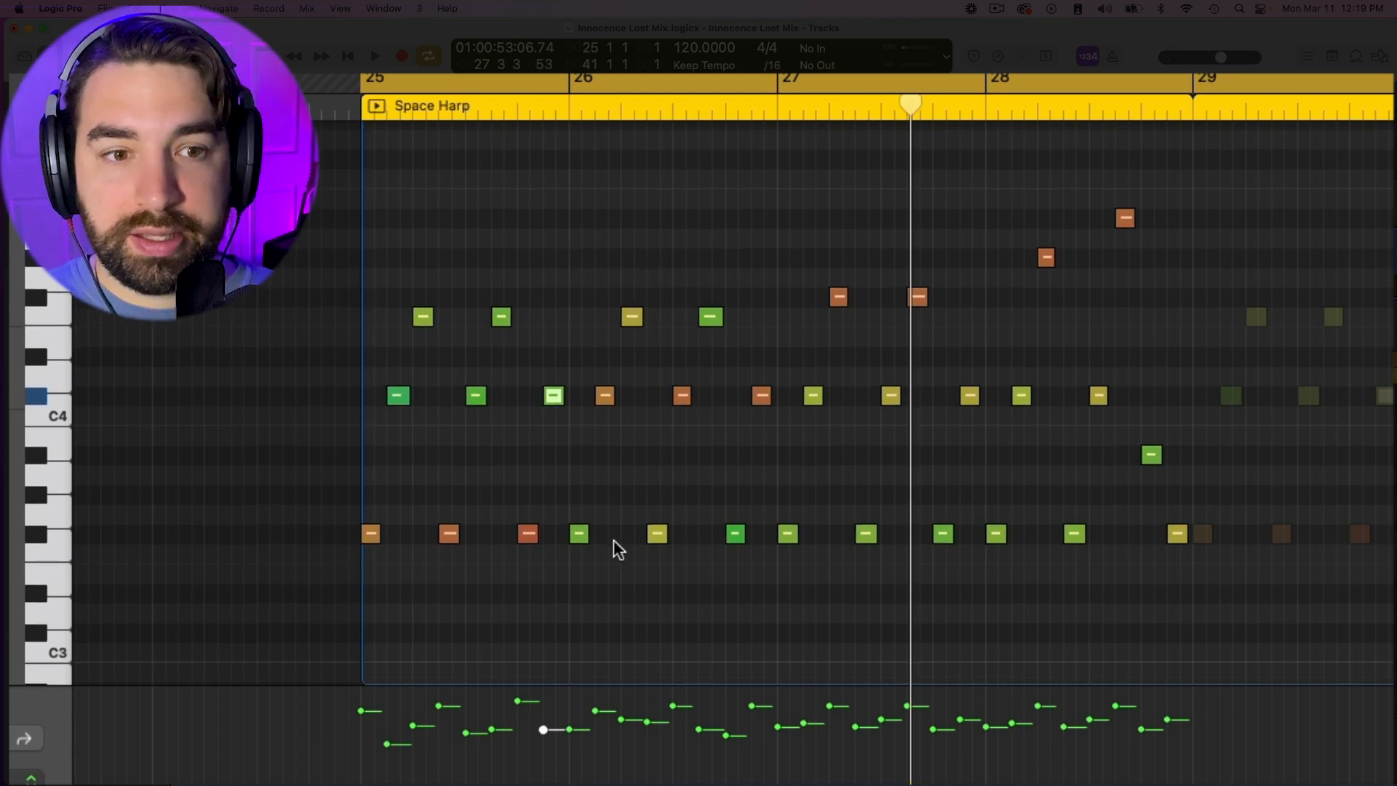
# Place the playhead just after the start of bar 29, keeping the Space Harp region at bar 25
pyautogui.moveTo(798, 111); pyautogui.dragTo(809, 106)
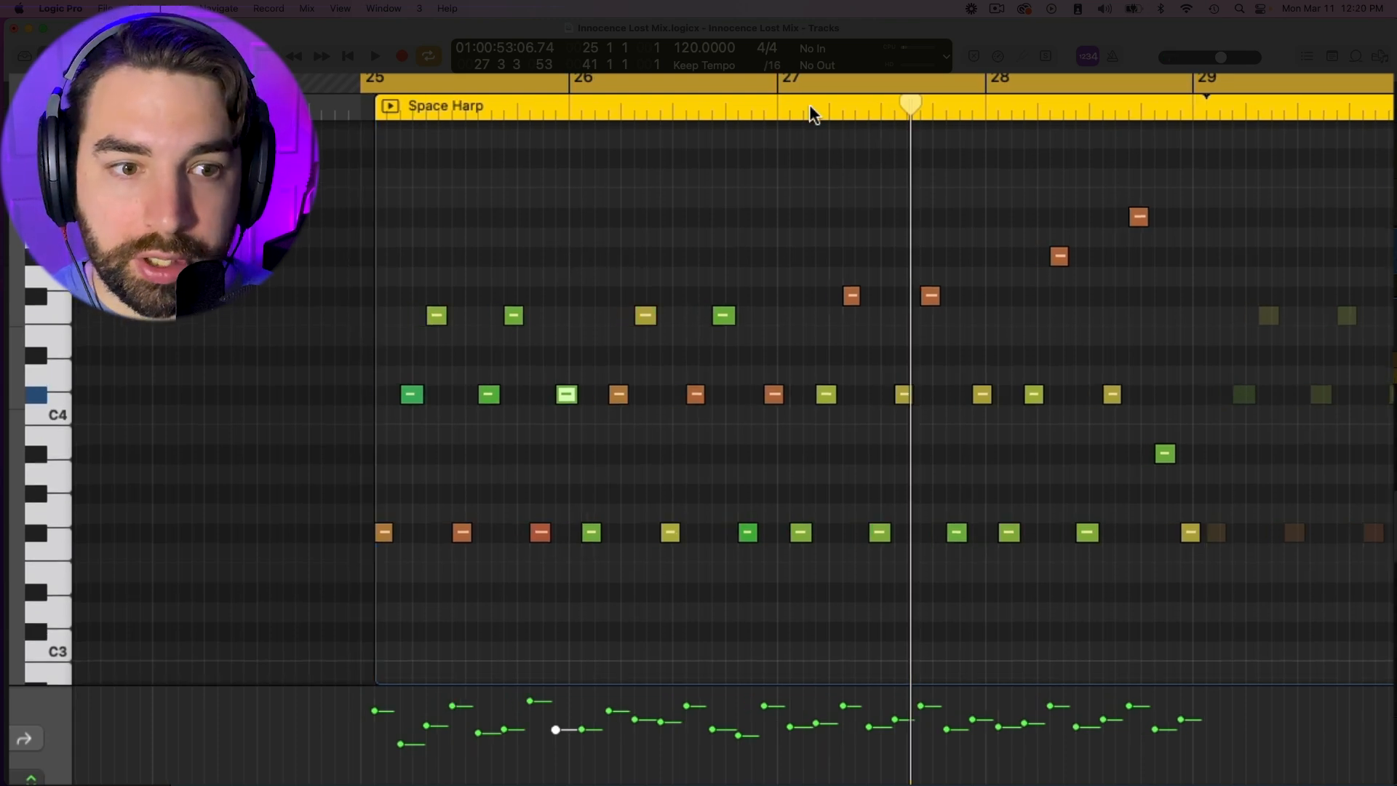
pyautogui.hscroll(3, 777, 111)
pyautogui.scroll(-1, 979, 131)
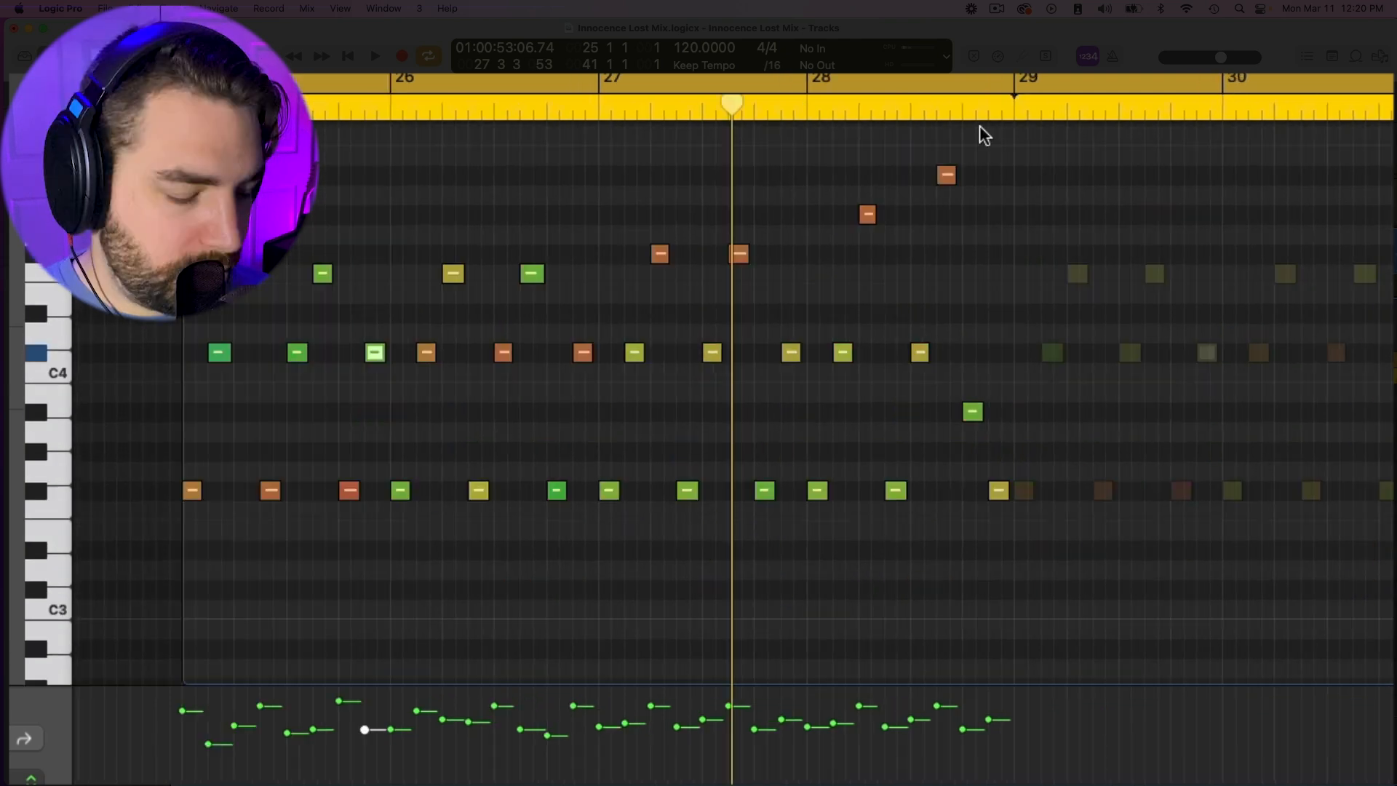
pyautogui.scroll(1, 984, 131)
pyautogui.click(1036, 112)
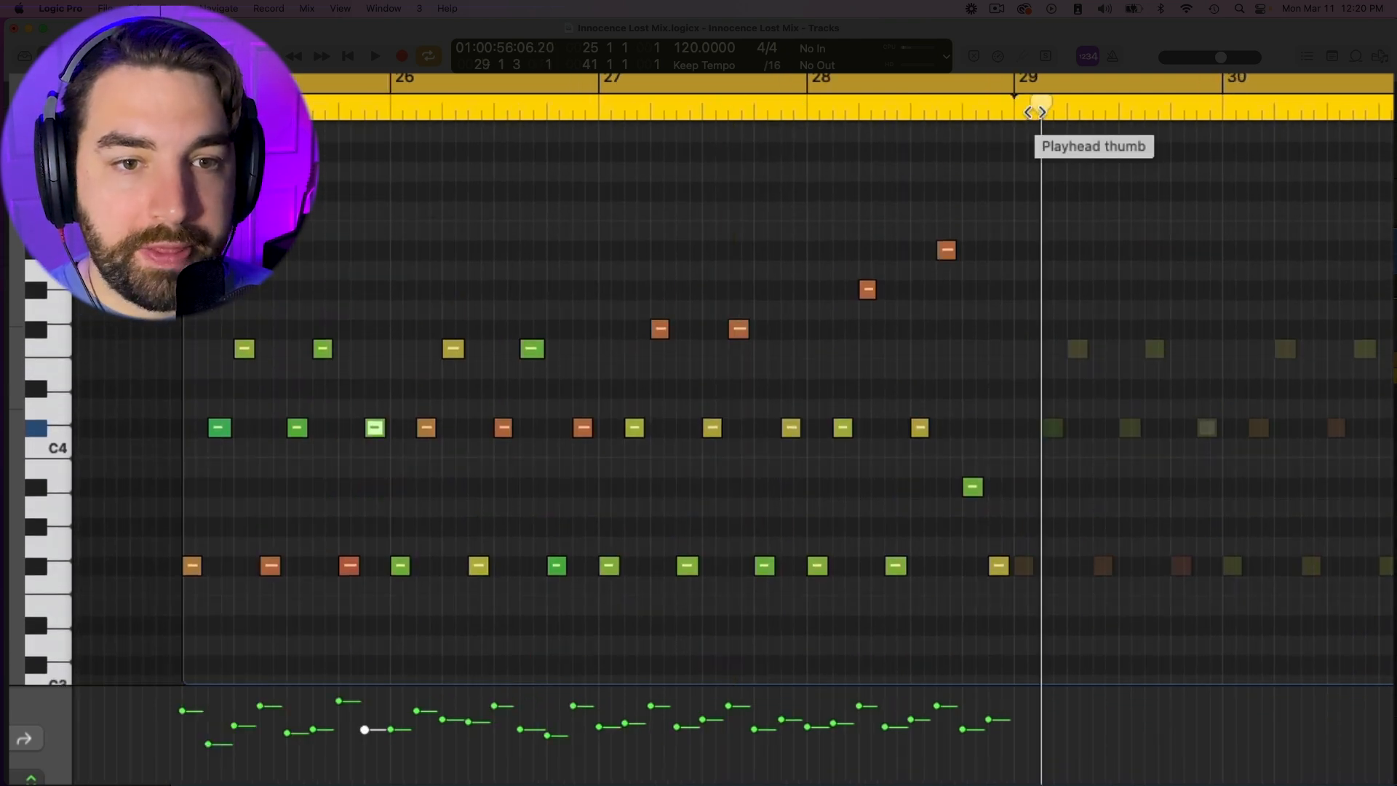
pyautogui.scroll(-2, 933, 222)
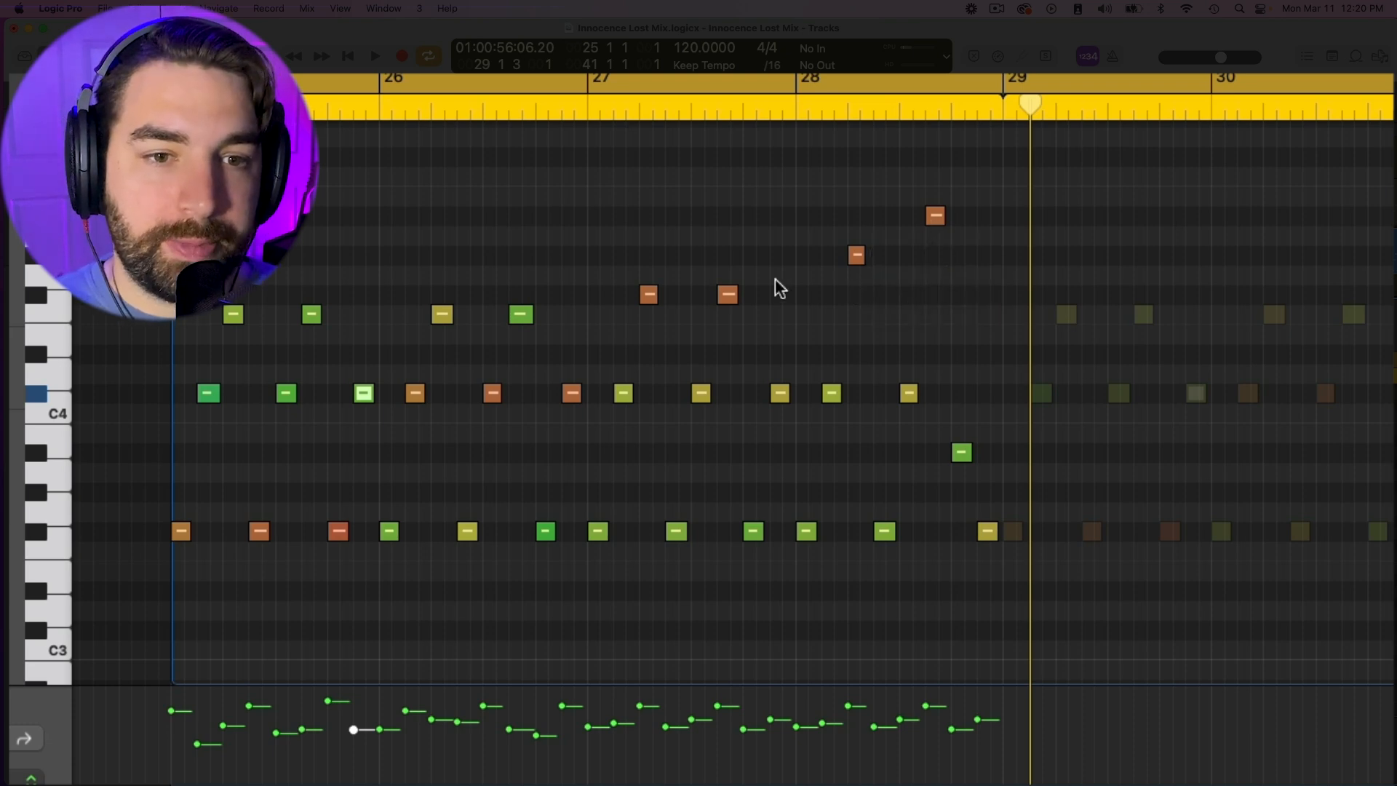
# Highlight the four highest Space Harp notes in bars 27 and 28, and clear the selection
pyautogui.moveTo(618, 194); pyautogui.dragTo(959, 335)
pyautogui.hscroll(1, 959, 335)
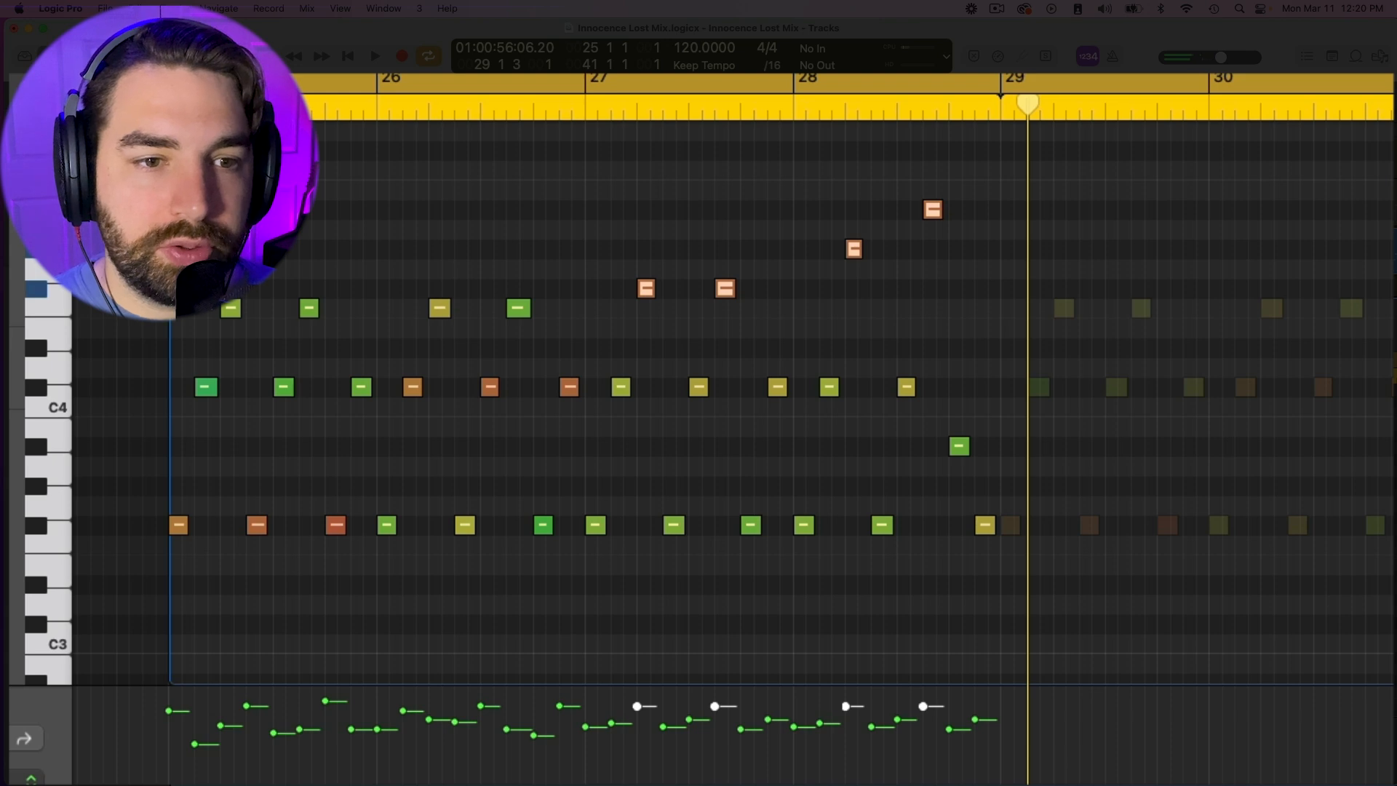
pyautogui.hscroll(1, 881, 173)
pyautogui.click(953, 167)
pyautogui.hscroll(-4, 873, 197)
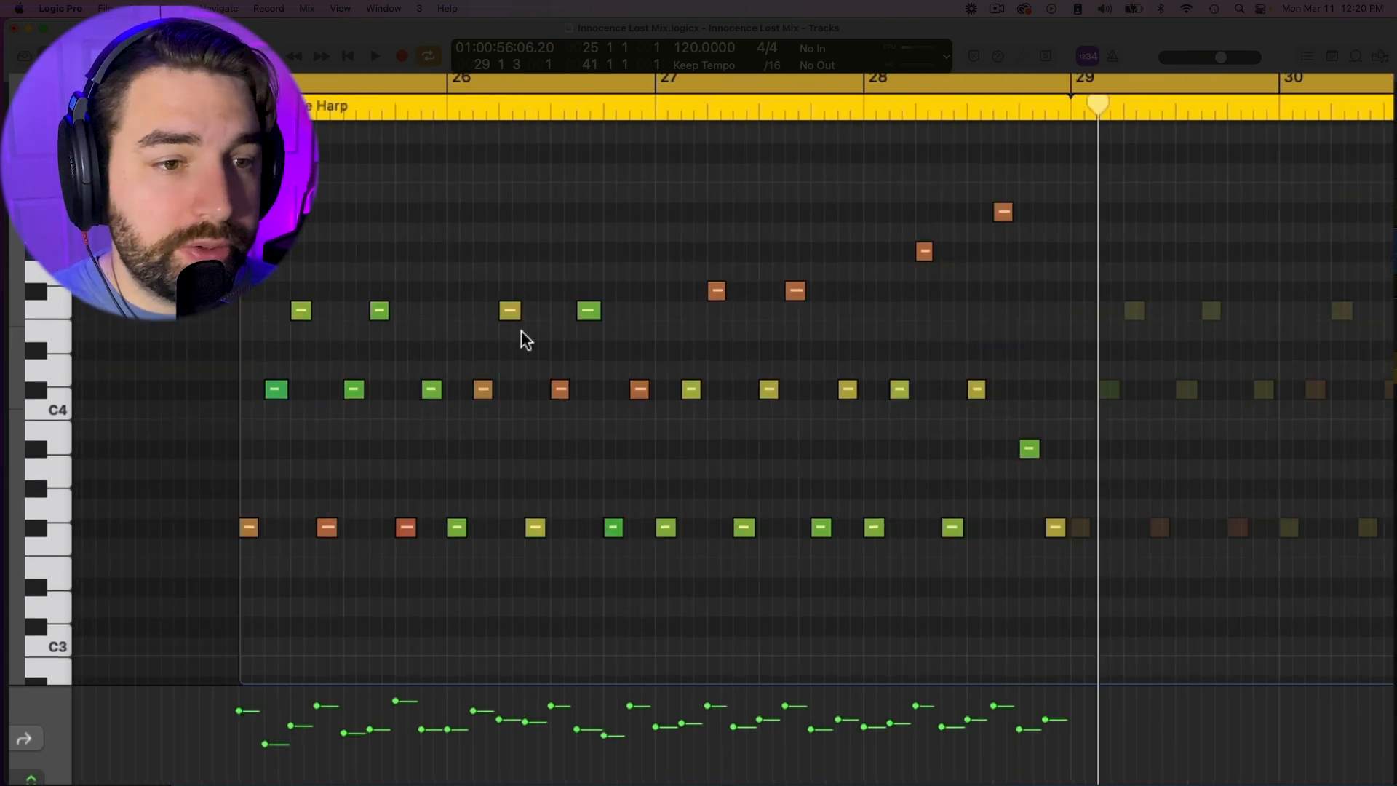
# Try the second low note of bar 25 at the pitch of bar 28's first high note, play it, and restore its original pitch
pyautogui.click(329, 527)
pyautogui.scroll(1, 331, 535)
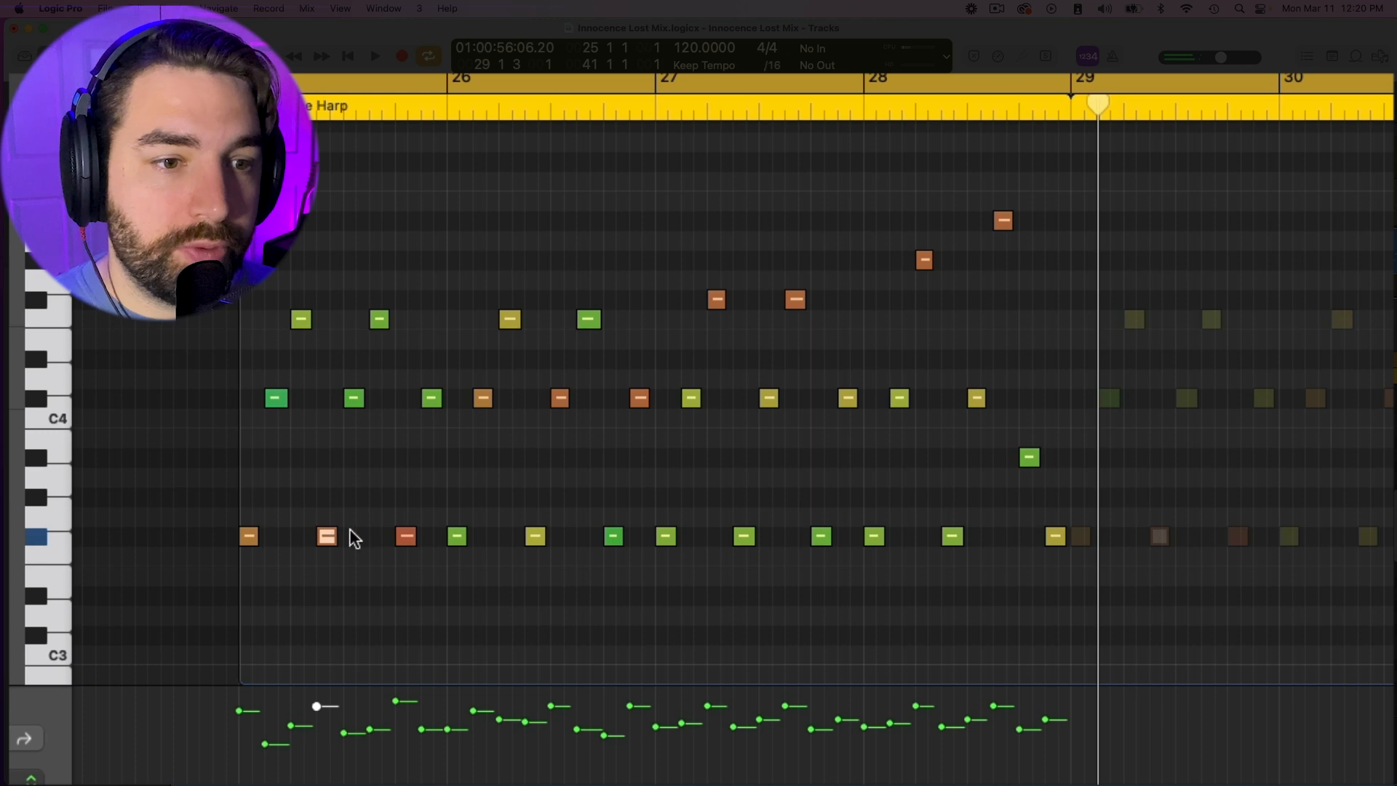
pyautogui.moveTo(327, 542); pyautogui.dragTo(328, 264)
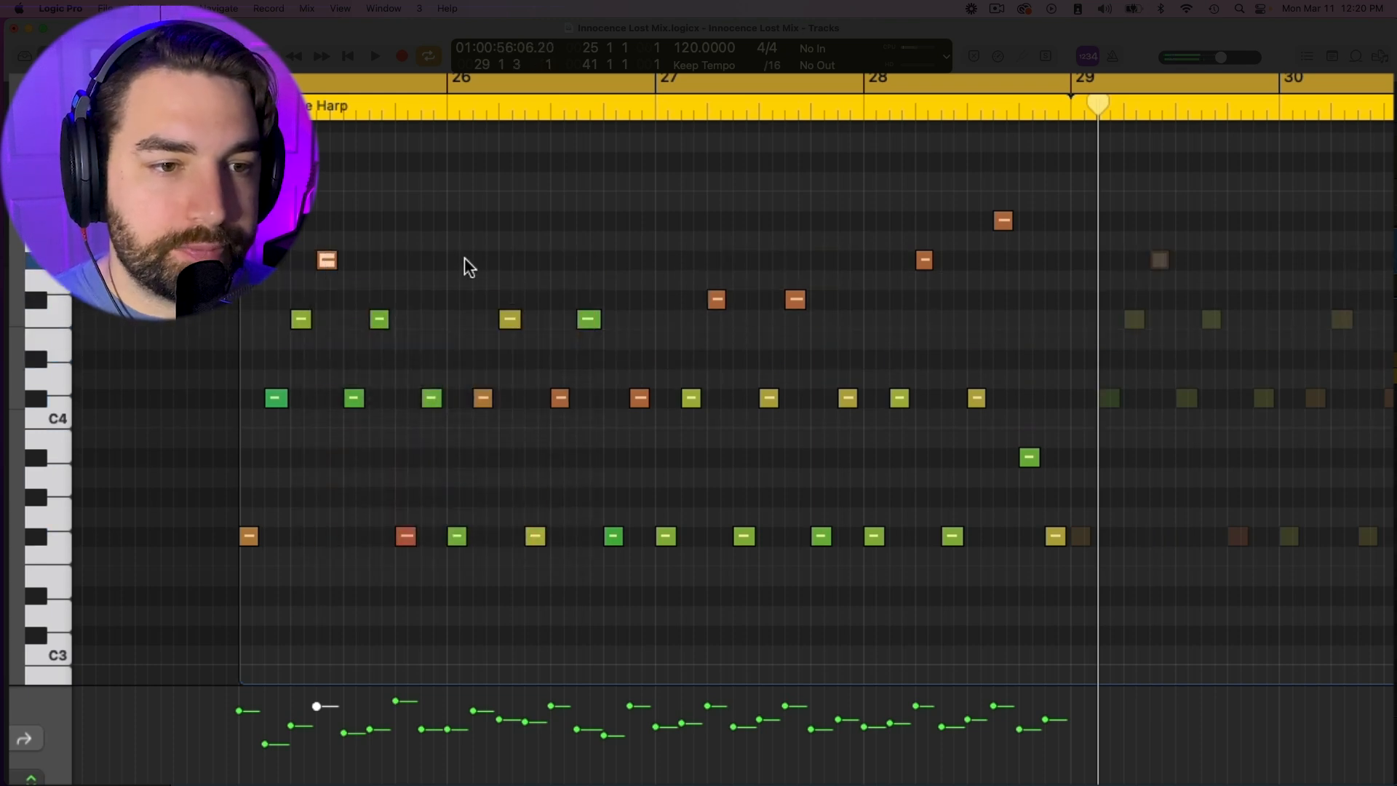
pyautogui.press('space')
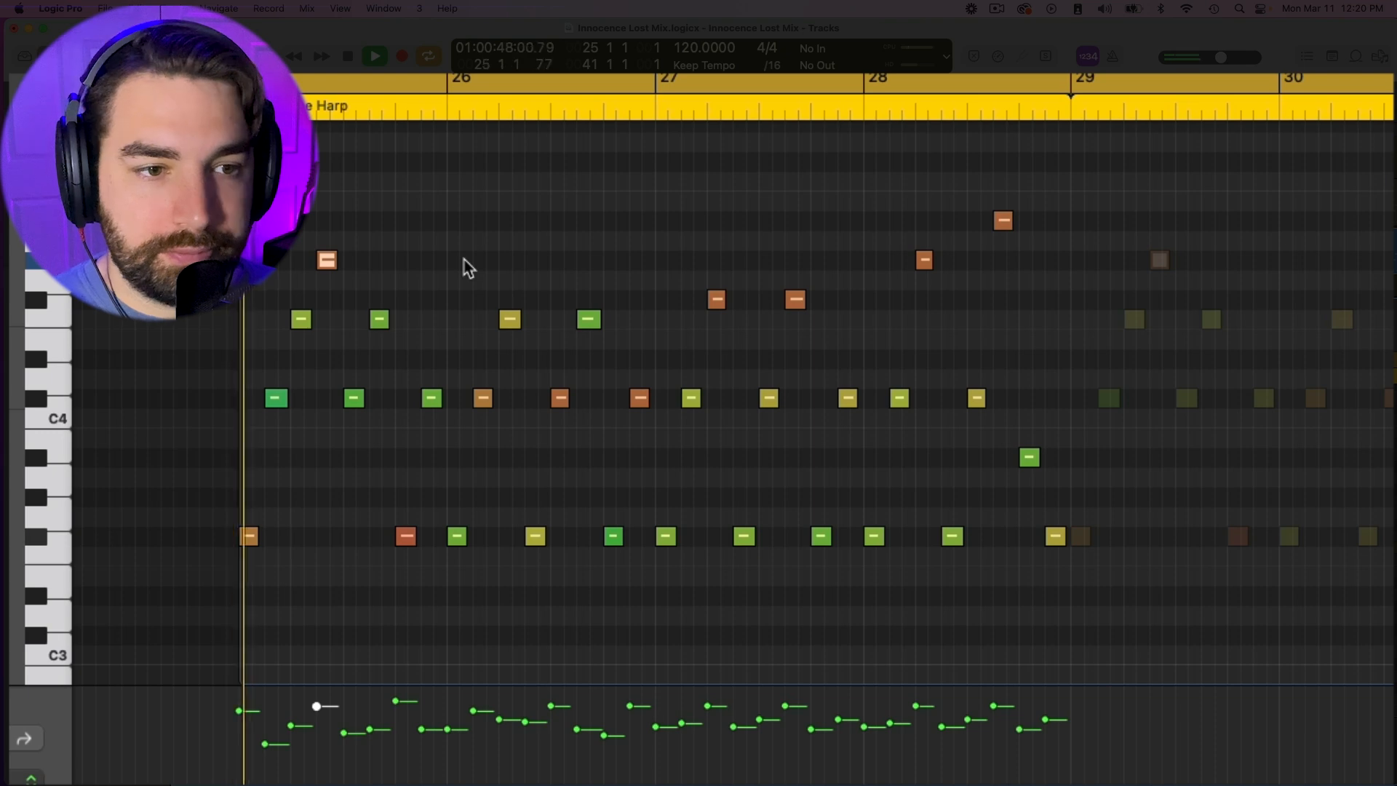
pyautogui.press('space')
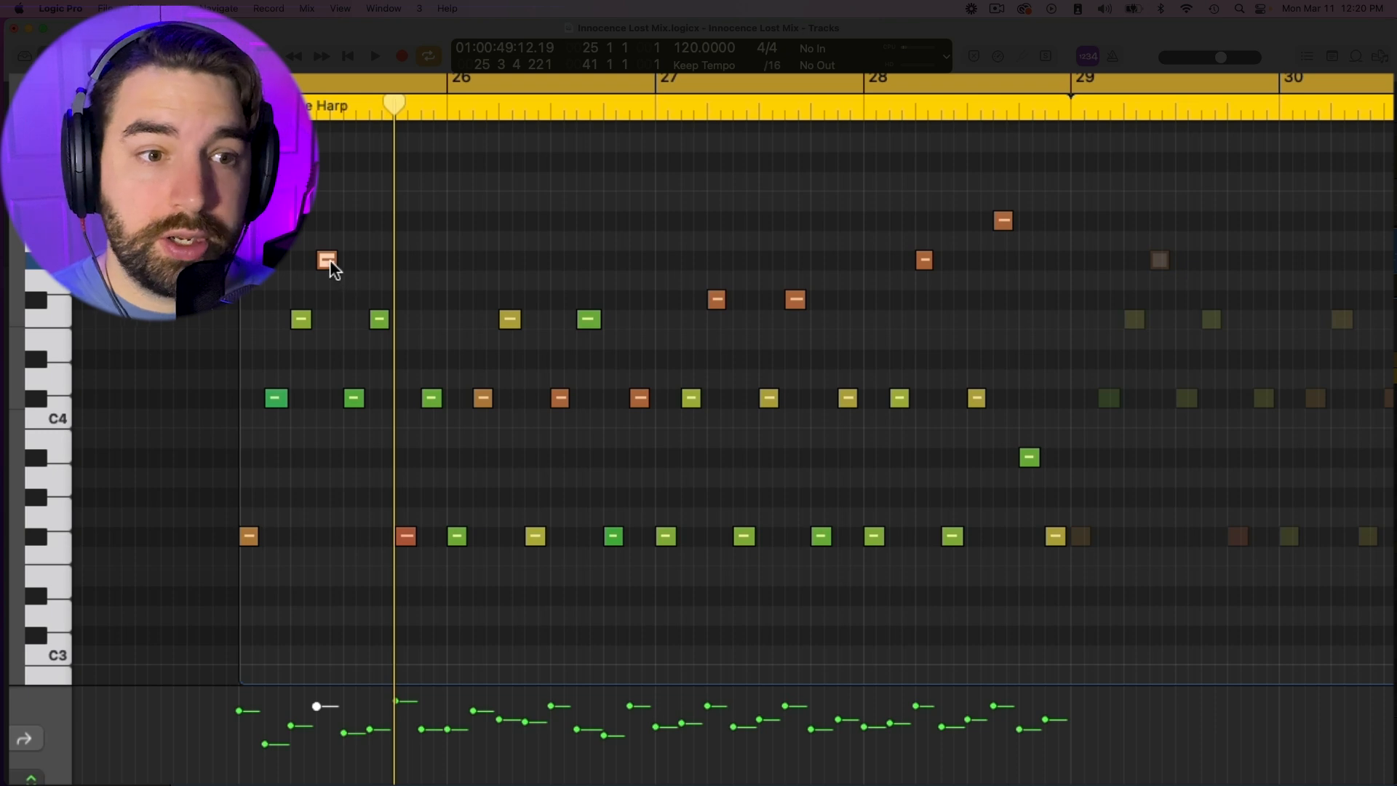
pyautogui.moveTo(329, 260); pyautogui.dragTo(340, 546)
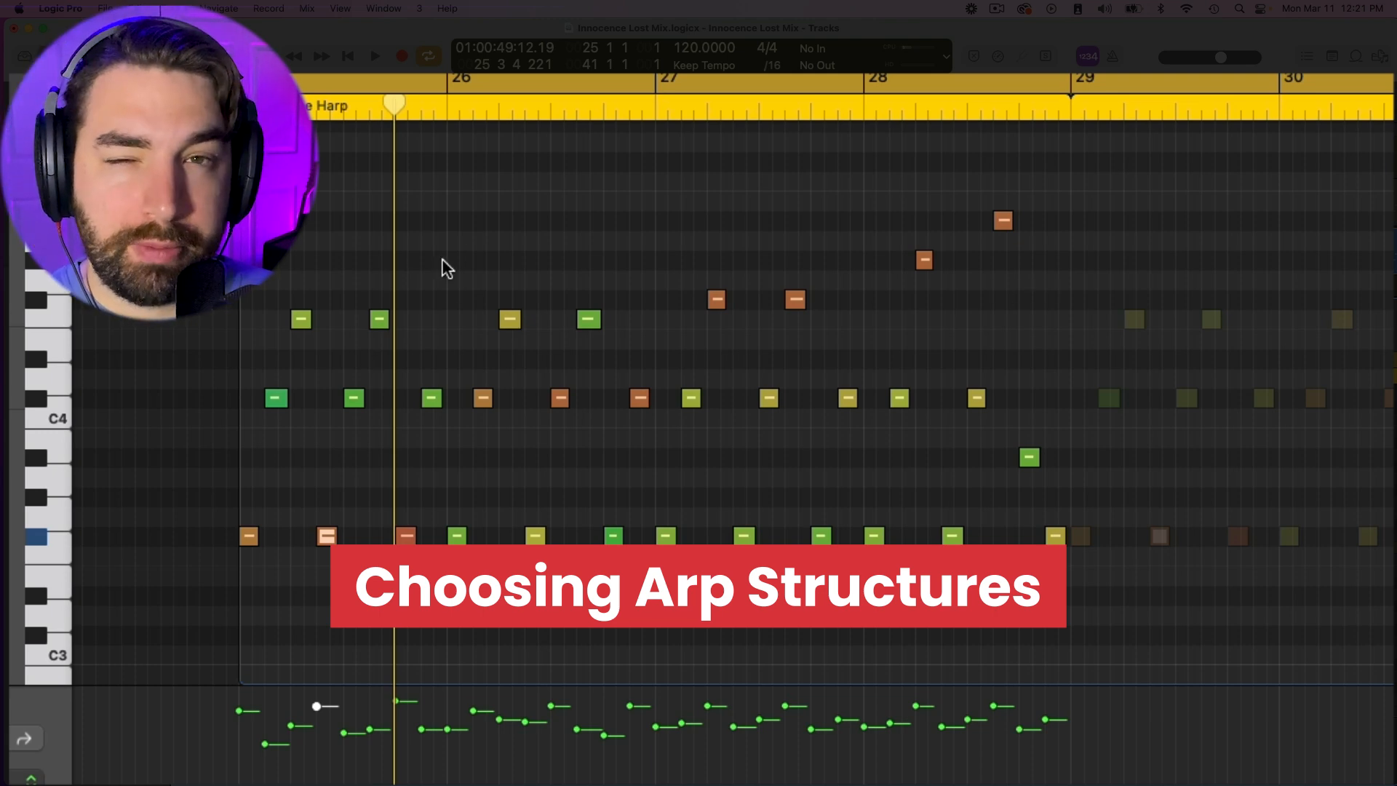
# Move the playhead into bar 24, highlight all Space Harp notes in bars 25 and 26, and clear the selection
pyautogui.moveTo(395, 108); pyautogui.dragTo(91, 145)
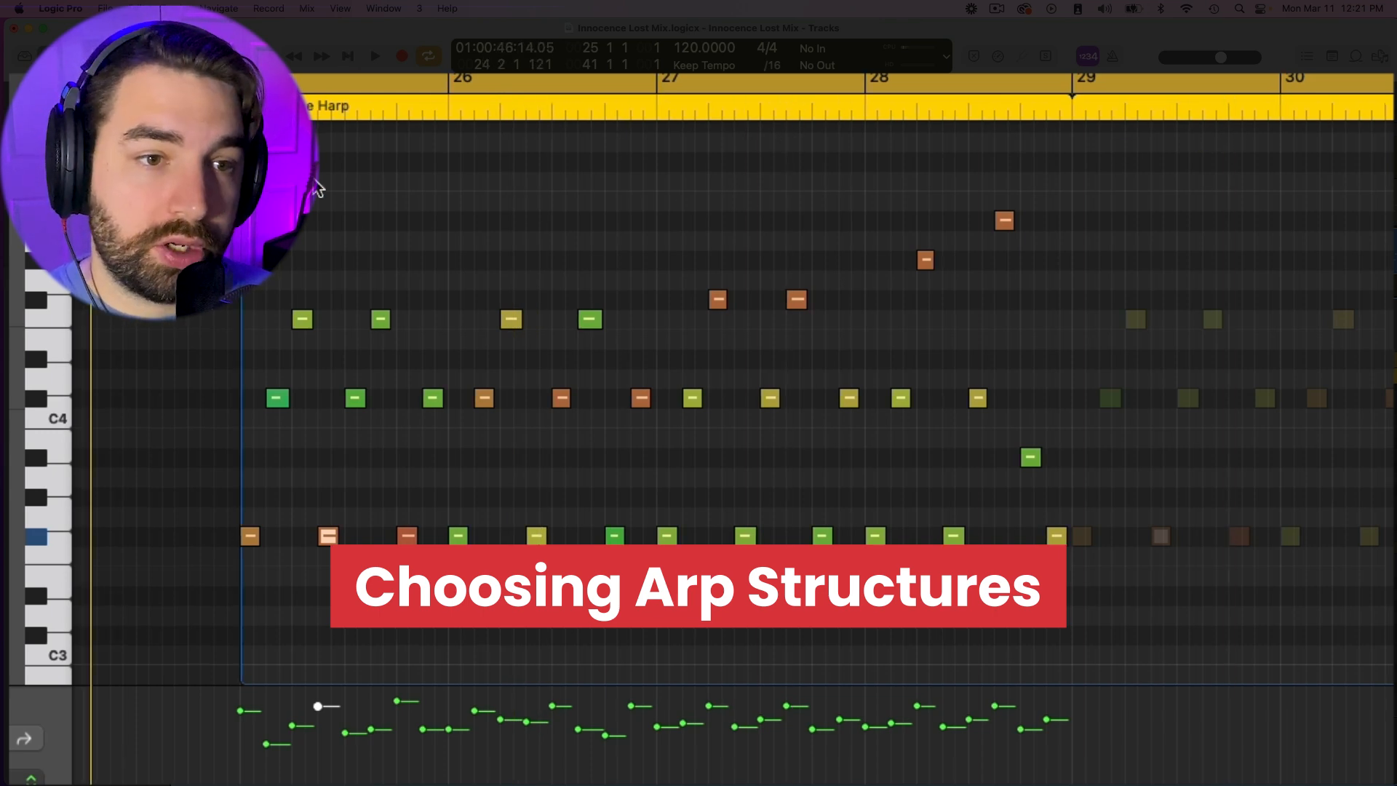
pyautogui.moveTo(653, 199); pyautogui.dragTo(167, 645)
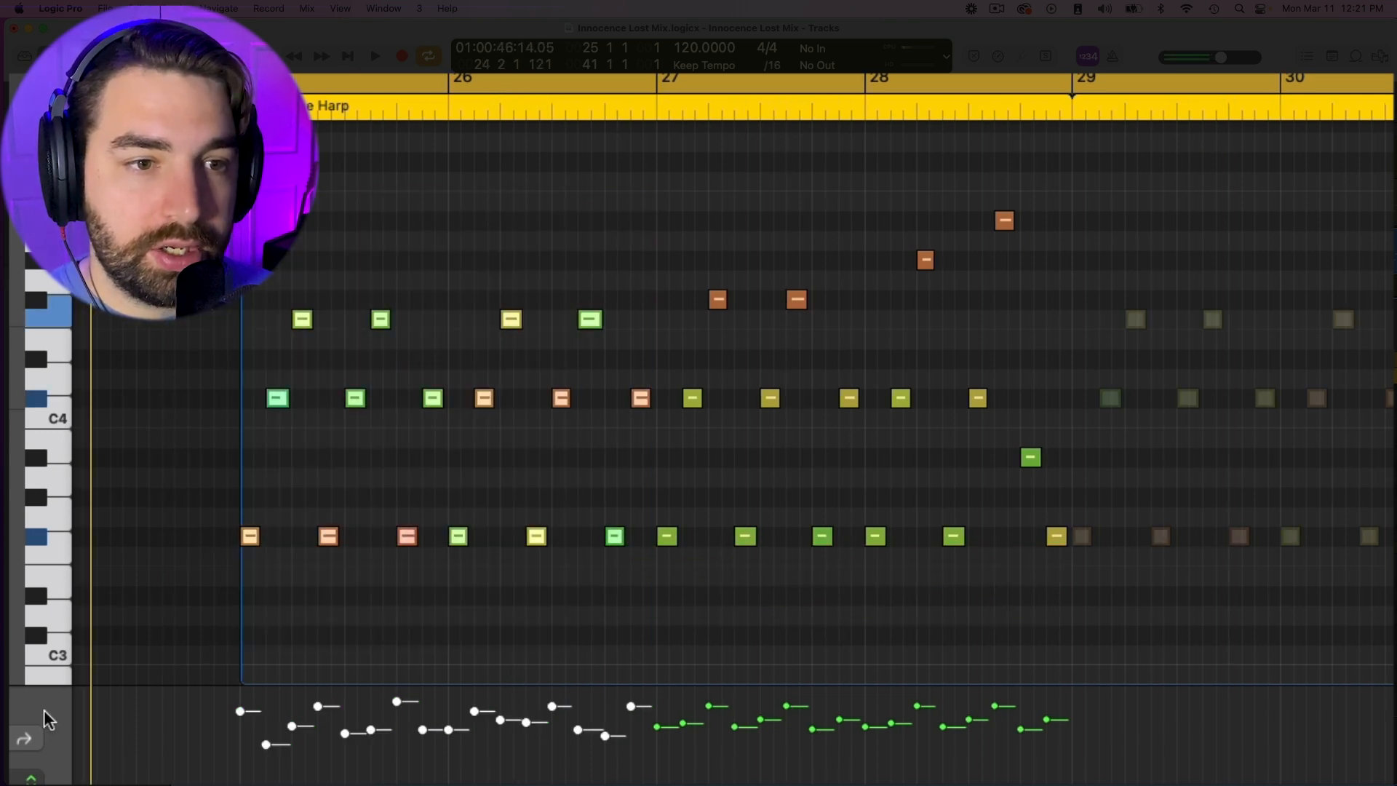
pyautogui.scroll(-3, 550, 357)
pyautogui.click(658, 536)
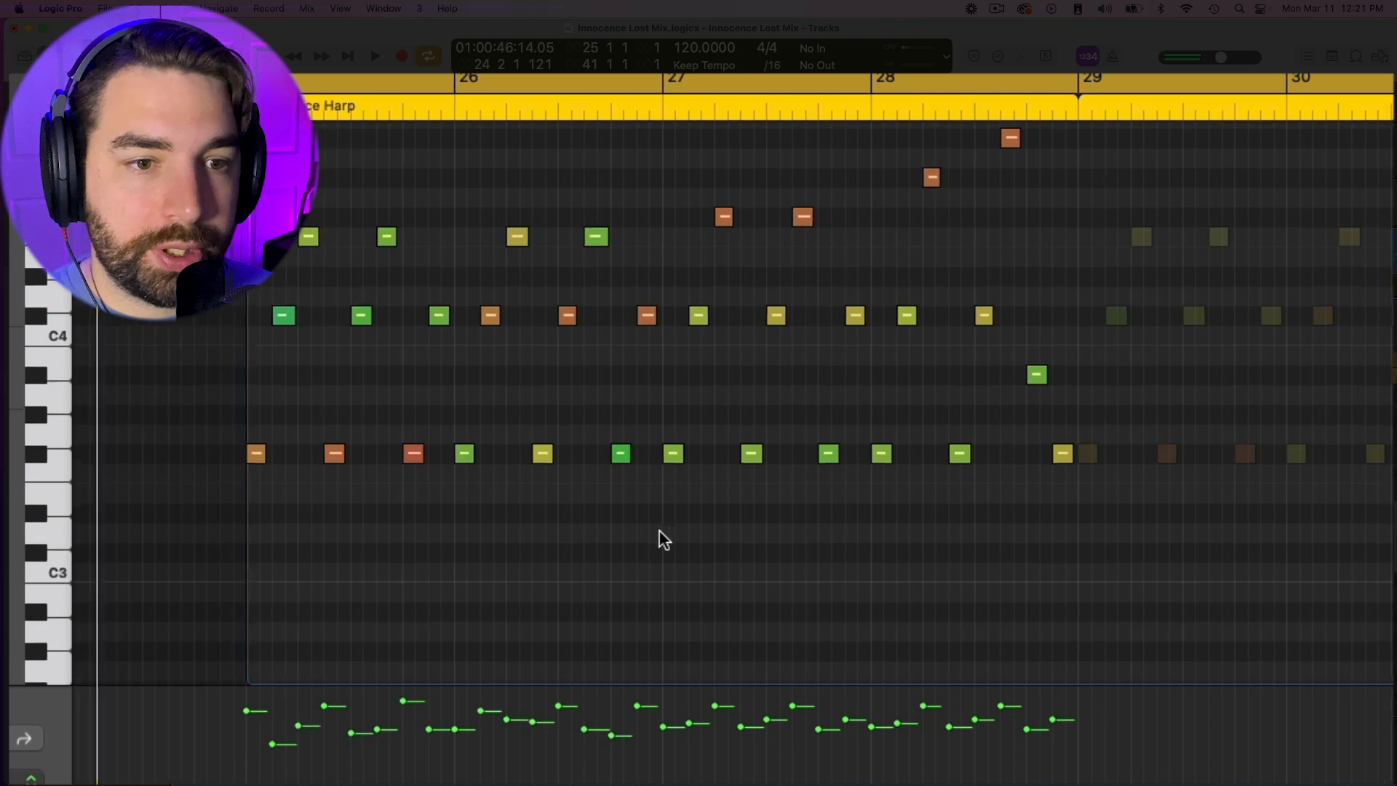
# Try raising the A#3 note near the end of bar 28 to C#4, and return it to A#3
pyautogui.hscroll(3, 666, 480)
pyautogui.scroll(3, 665, 428)
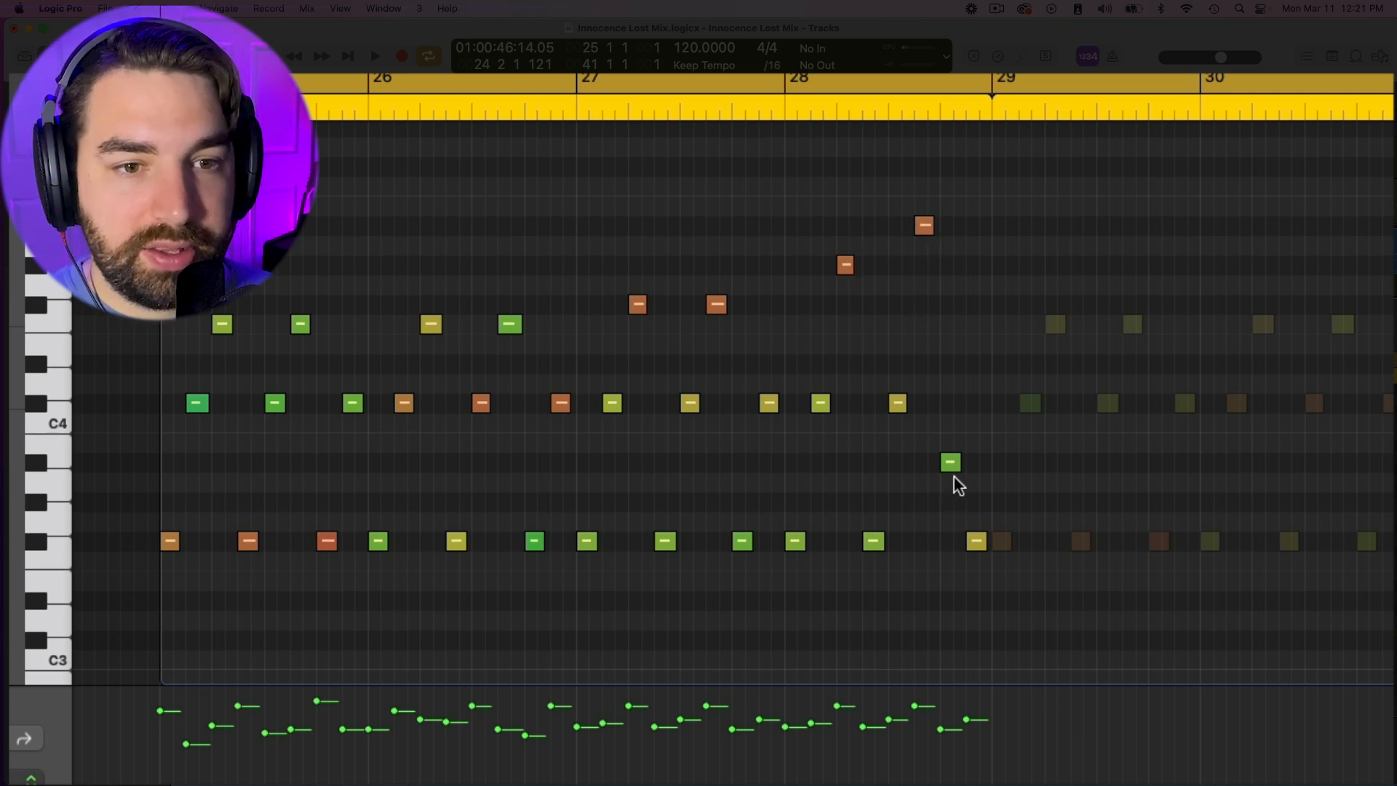
pyautogui.moveTo(951, 464); pyautogui.dragTo(955, 411)
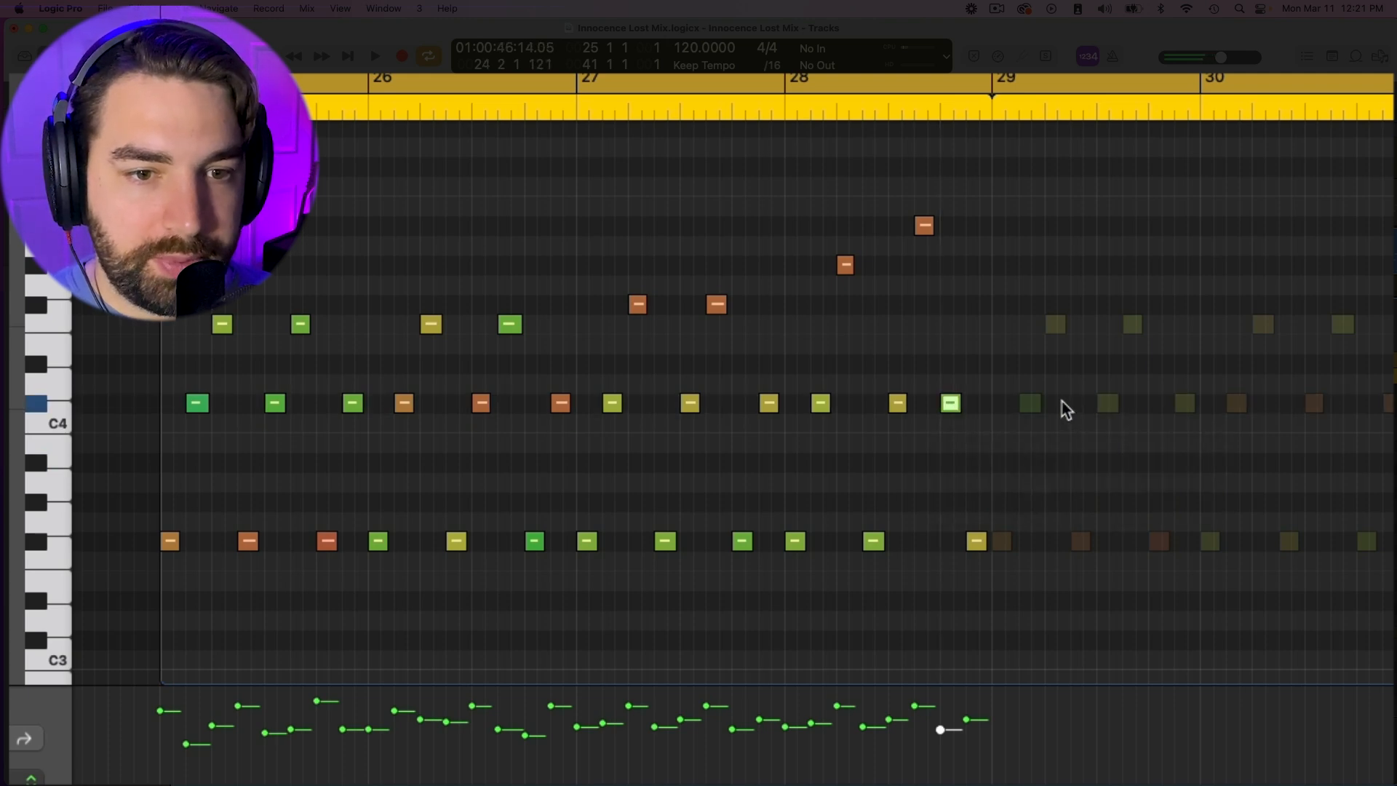
pyautogui.moveTo(955, 409); pyautogui.dragTo(955, 468)
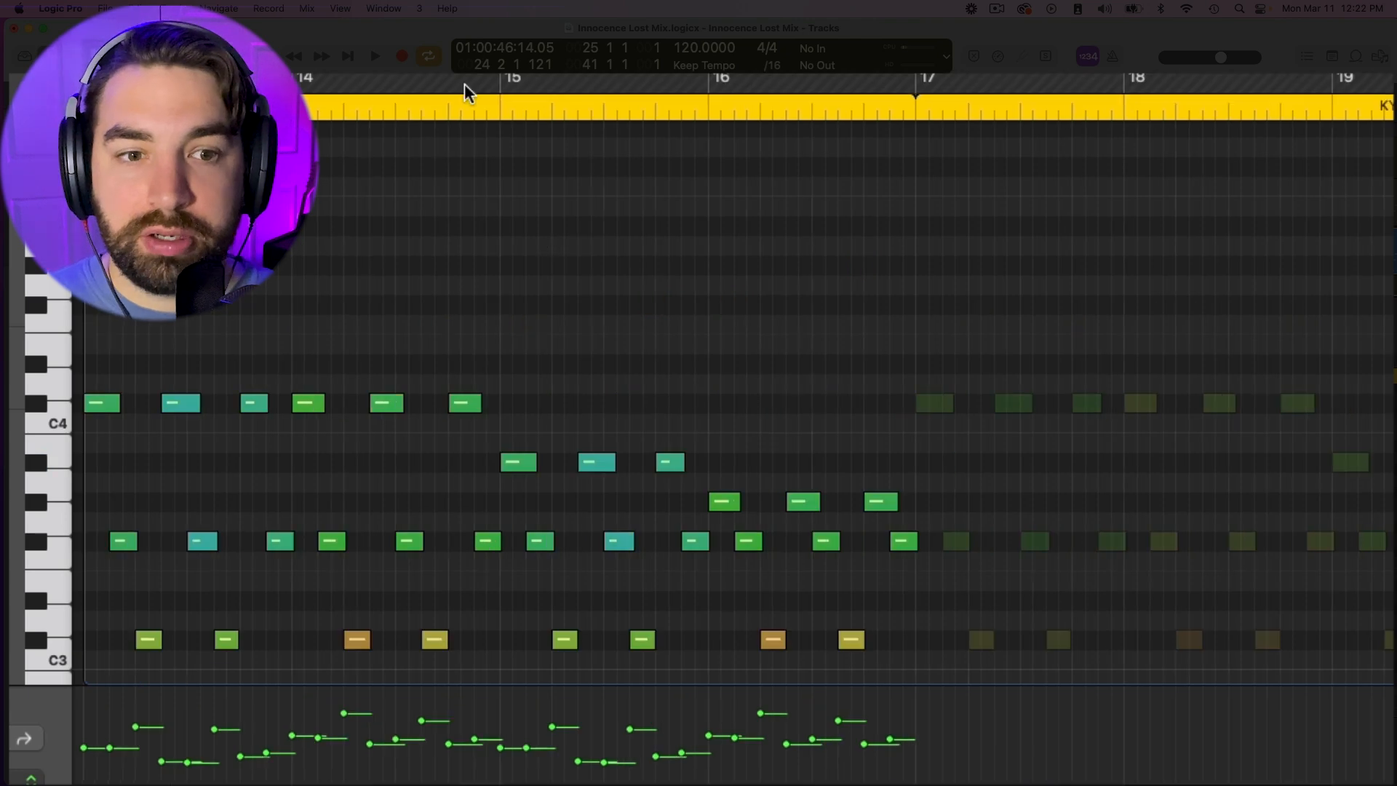
# Select the two lower rows of repeating notes across bars 13 to 16 of the KY - Explorers 1 region
pyautogui.hscroll(-5, 574, 211)
pyautogui.scroll(-3, 604, 217)
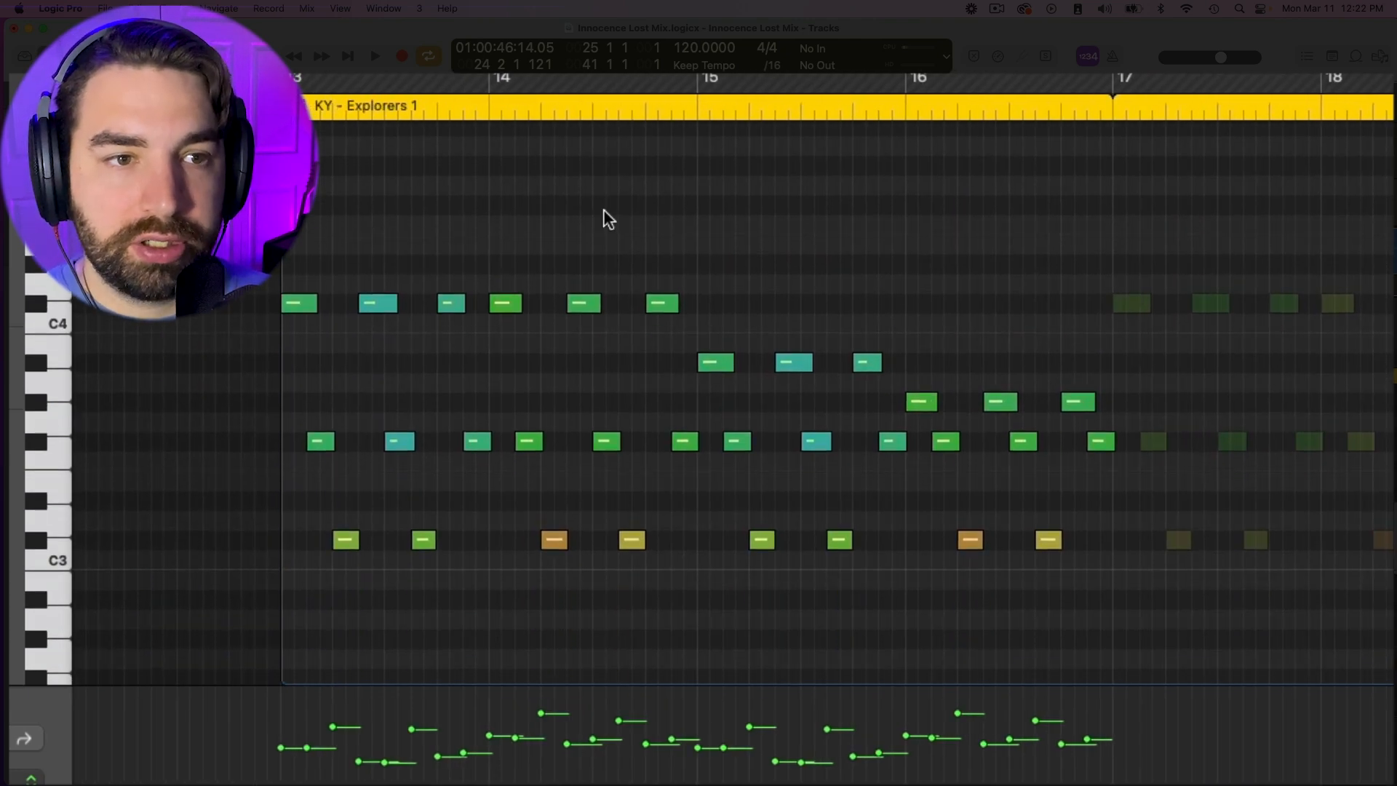
pyautogui.scroll(-1, 604, 210)
pyautogui.hscroll(-1, 604, 209)
pyautogui.scroll(-1, 598, 211)
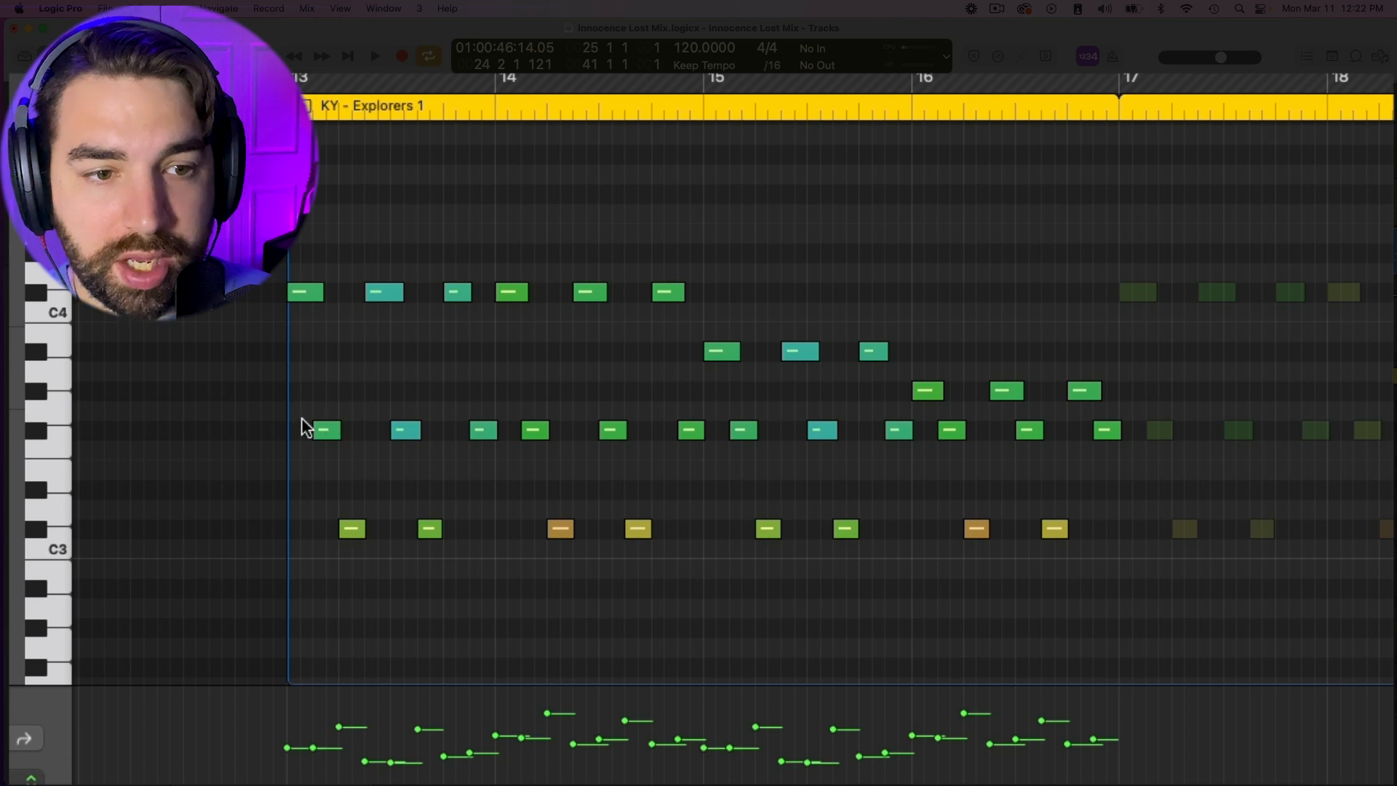
pyautogui.moveTo(301, 419); pyautogui.dragTo(1113, 565)
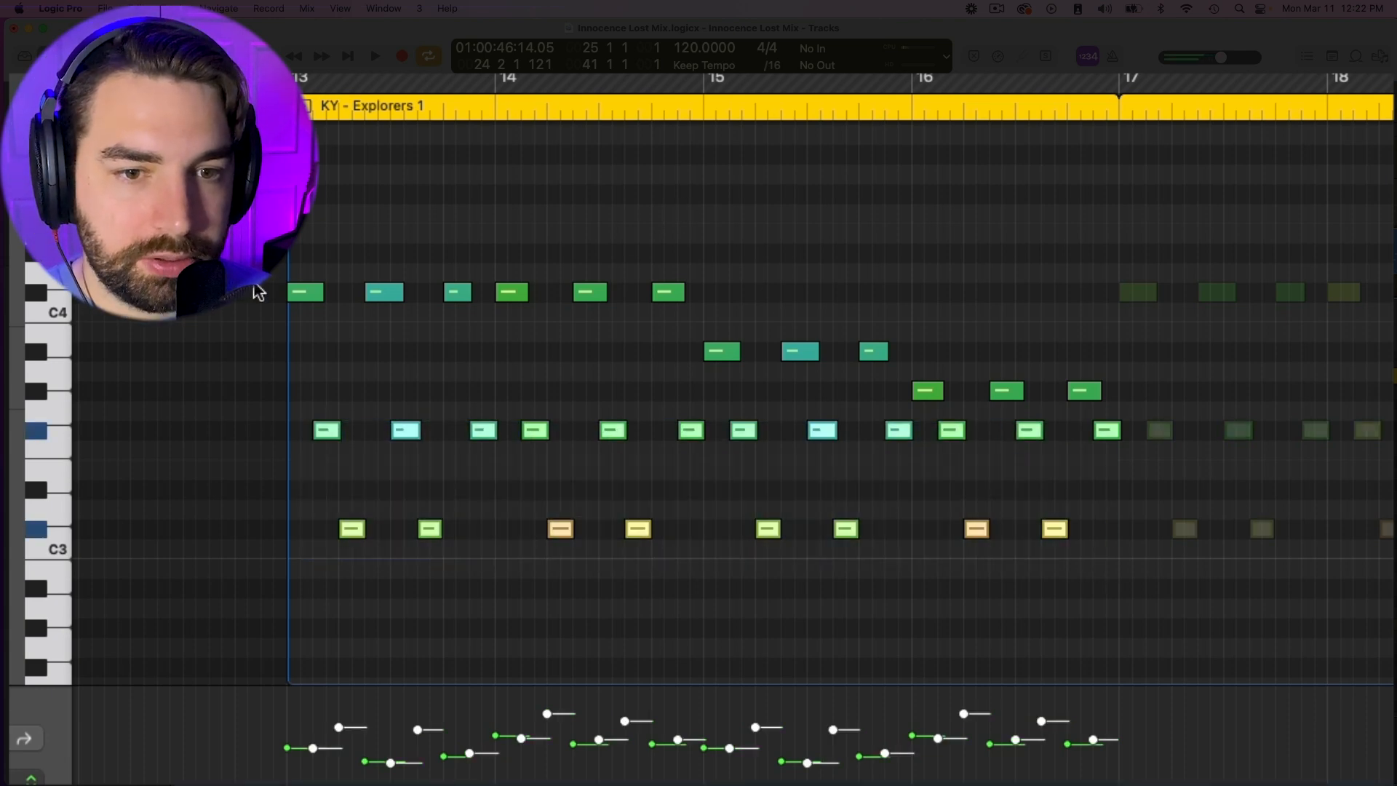
# Play back bars 13 to 16 of the KY - Explorers 1 region from just before bar 13
pyautogui.click(274, 79)
pyautogui.press('space')
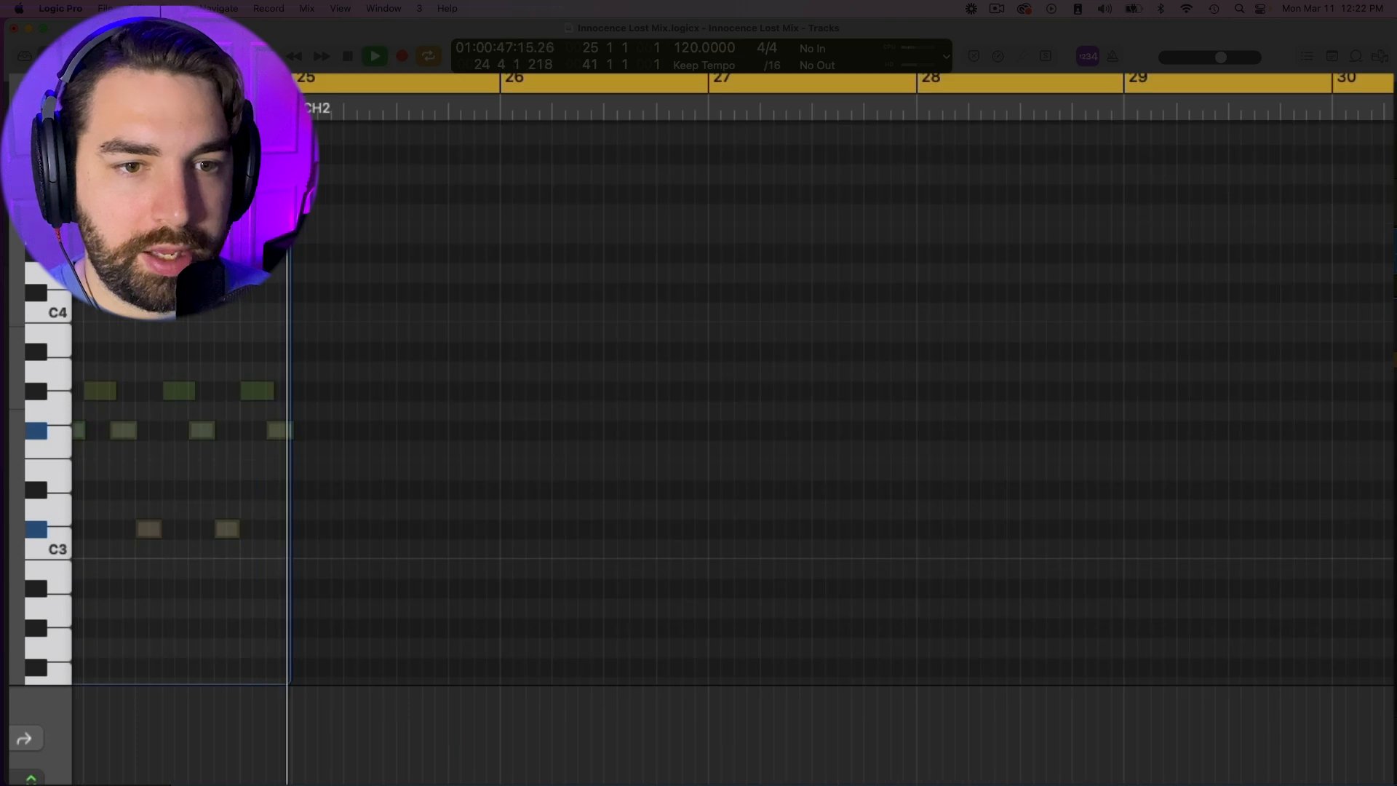
pyautogui.press('space')
pyautogui.hotkey('shift', 'space')
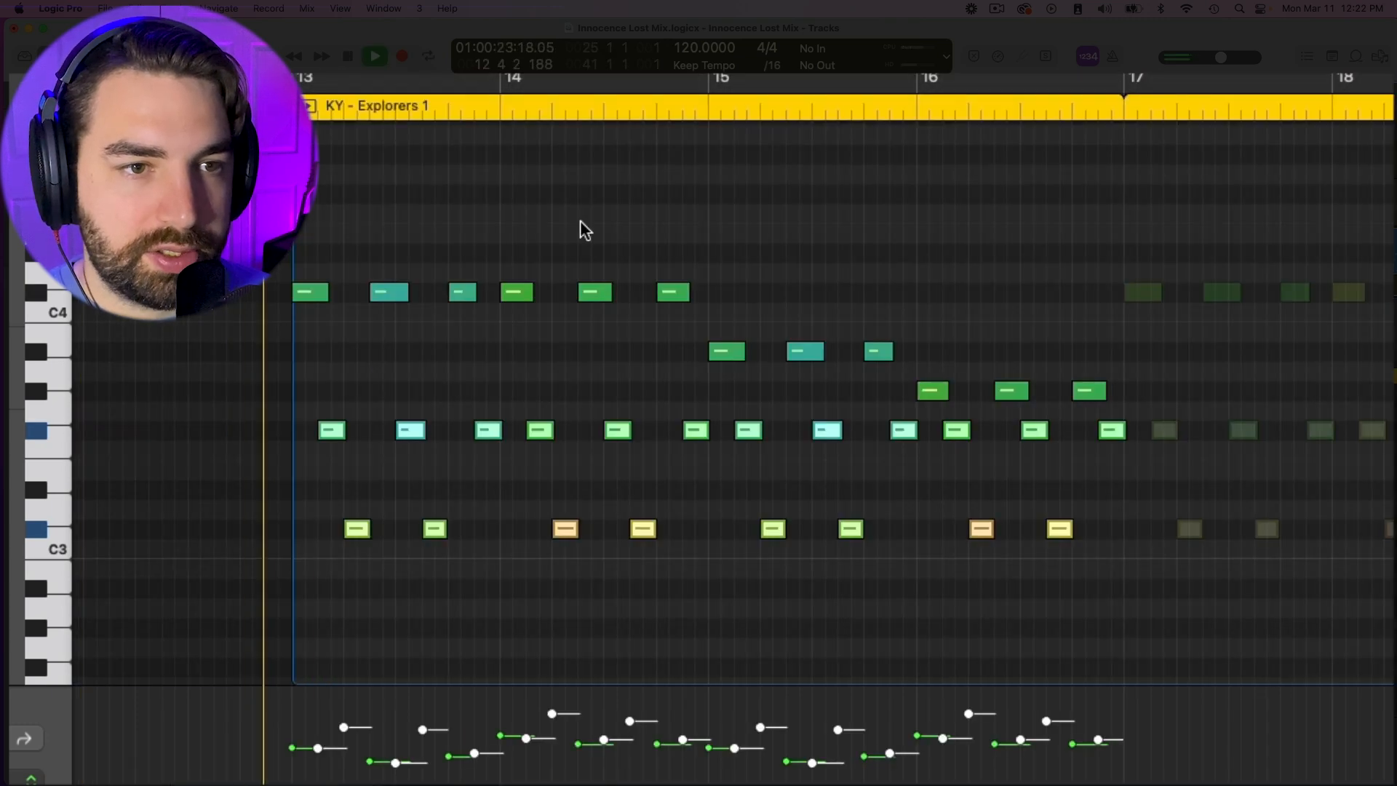
pyautogui.press('space')
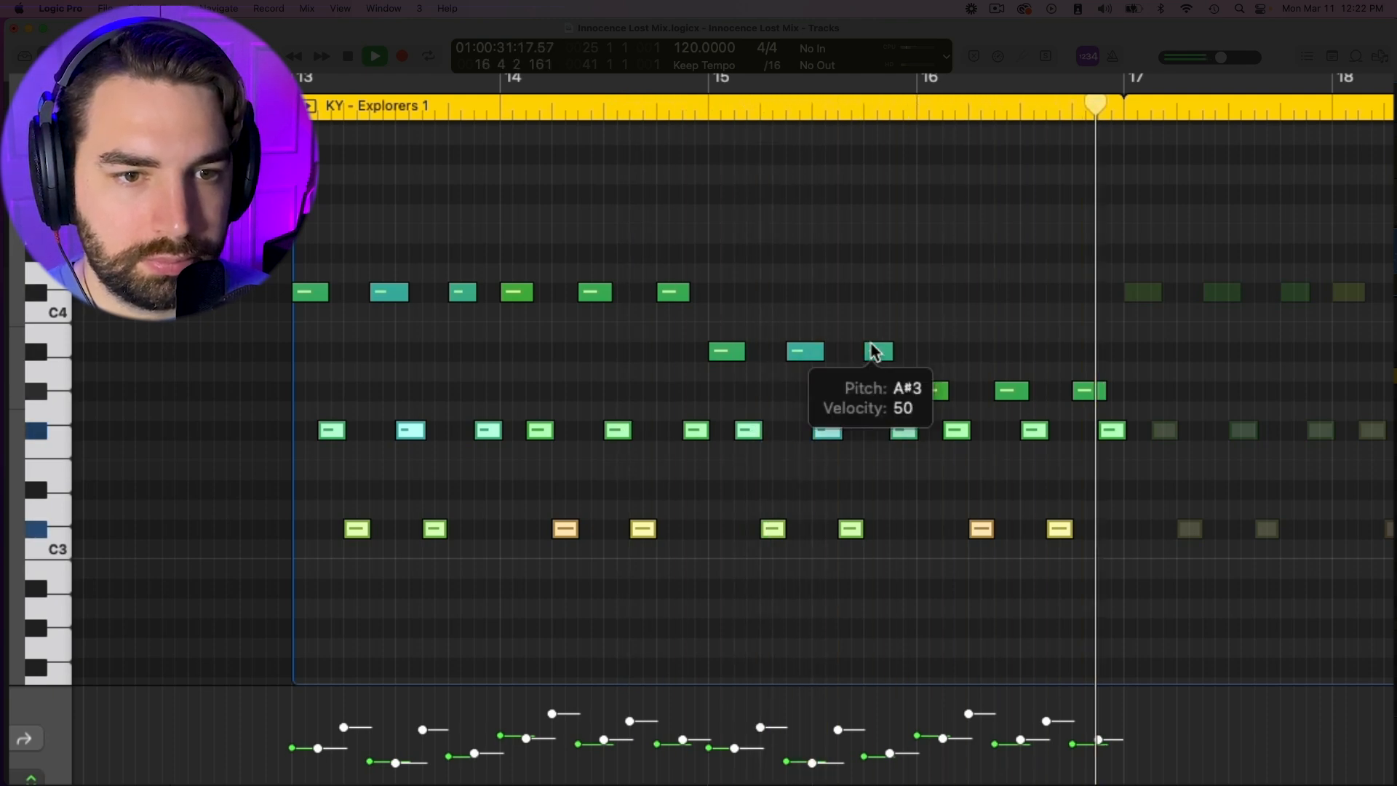
pyautogui.press('space')
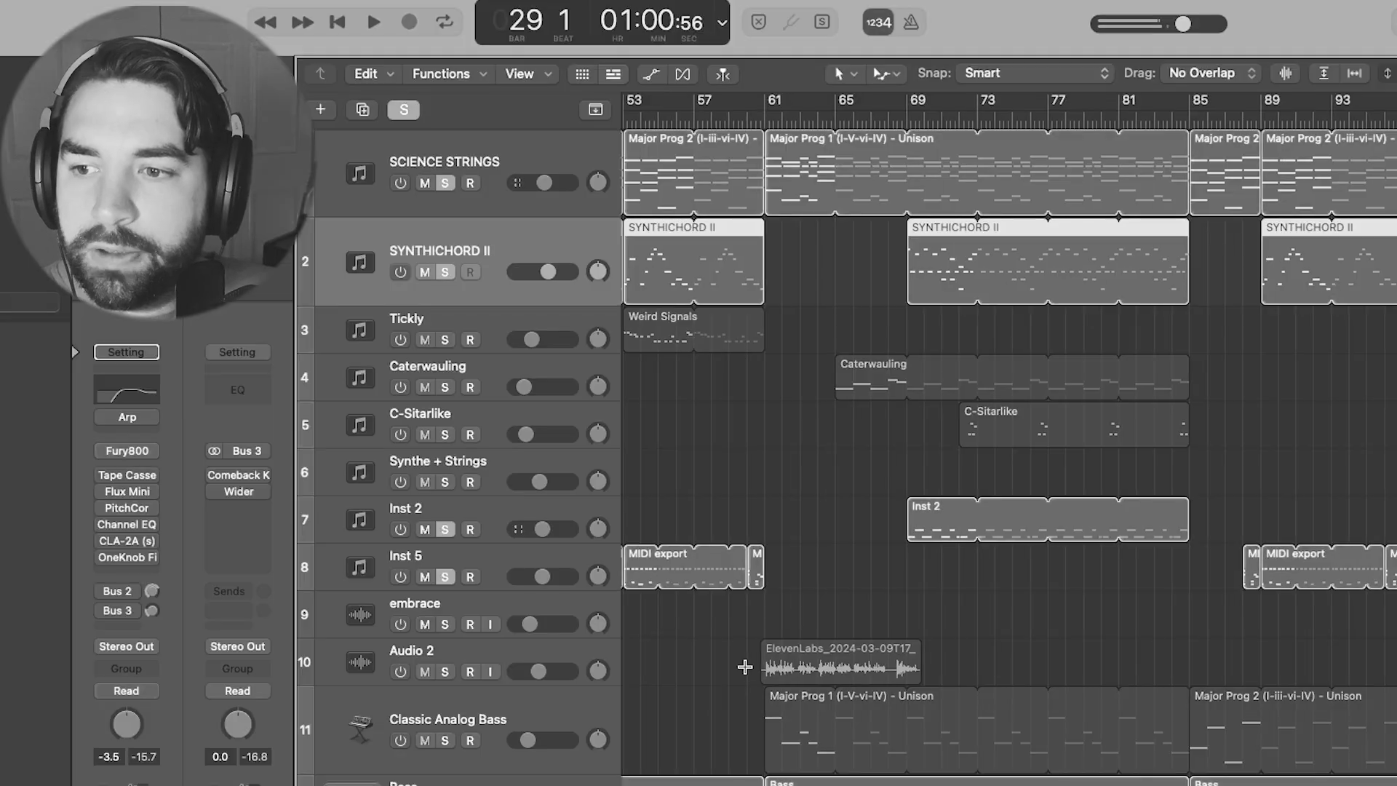
pyautogui.hscroll(10, 744, 666)
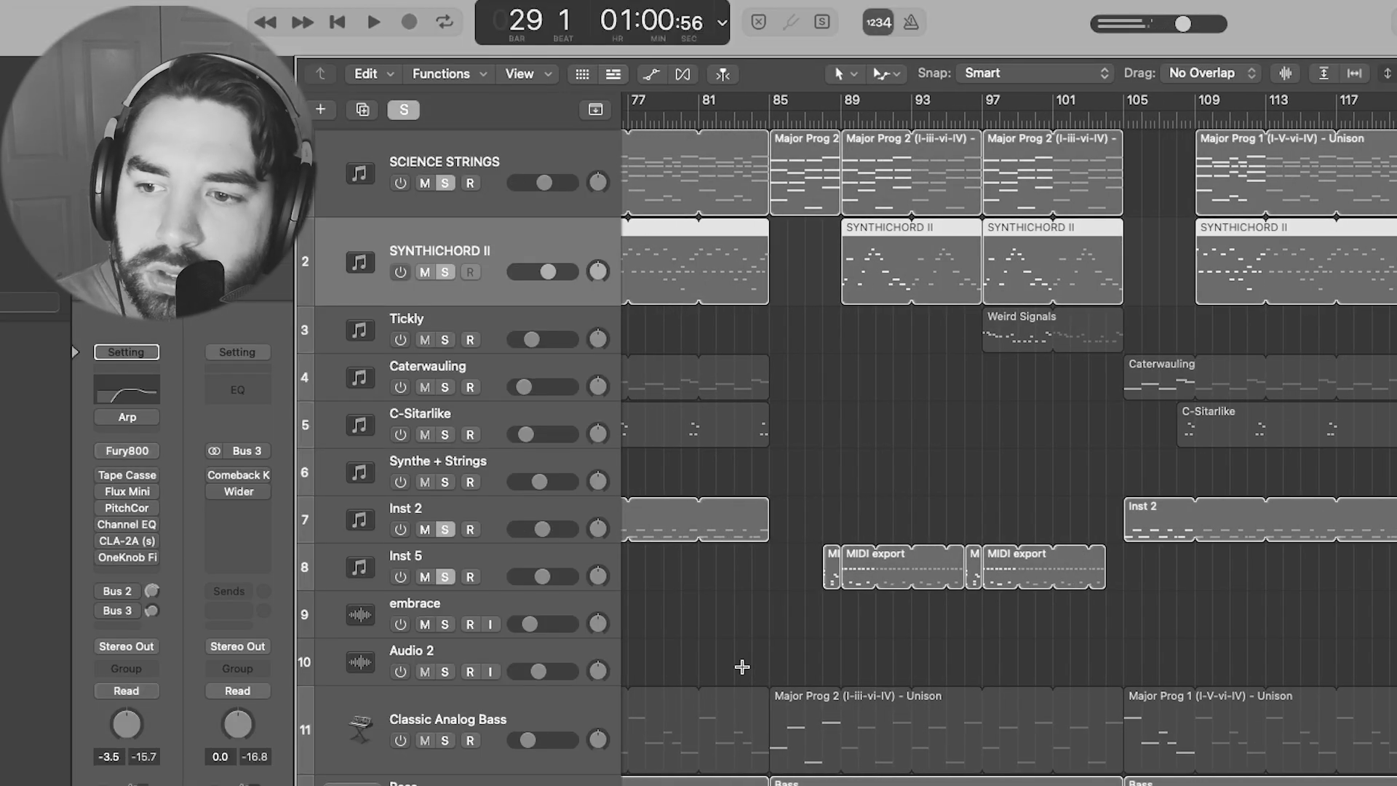
pyautogui.hscroll(-10, 744, 666)
pyautogui.hscroll(-5, 739, 665)
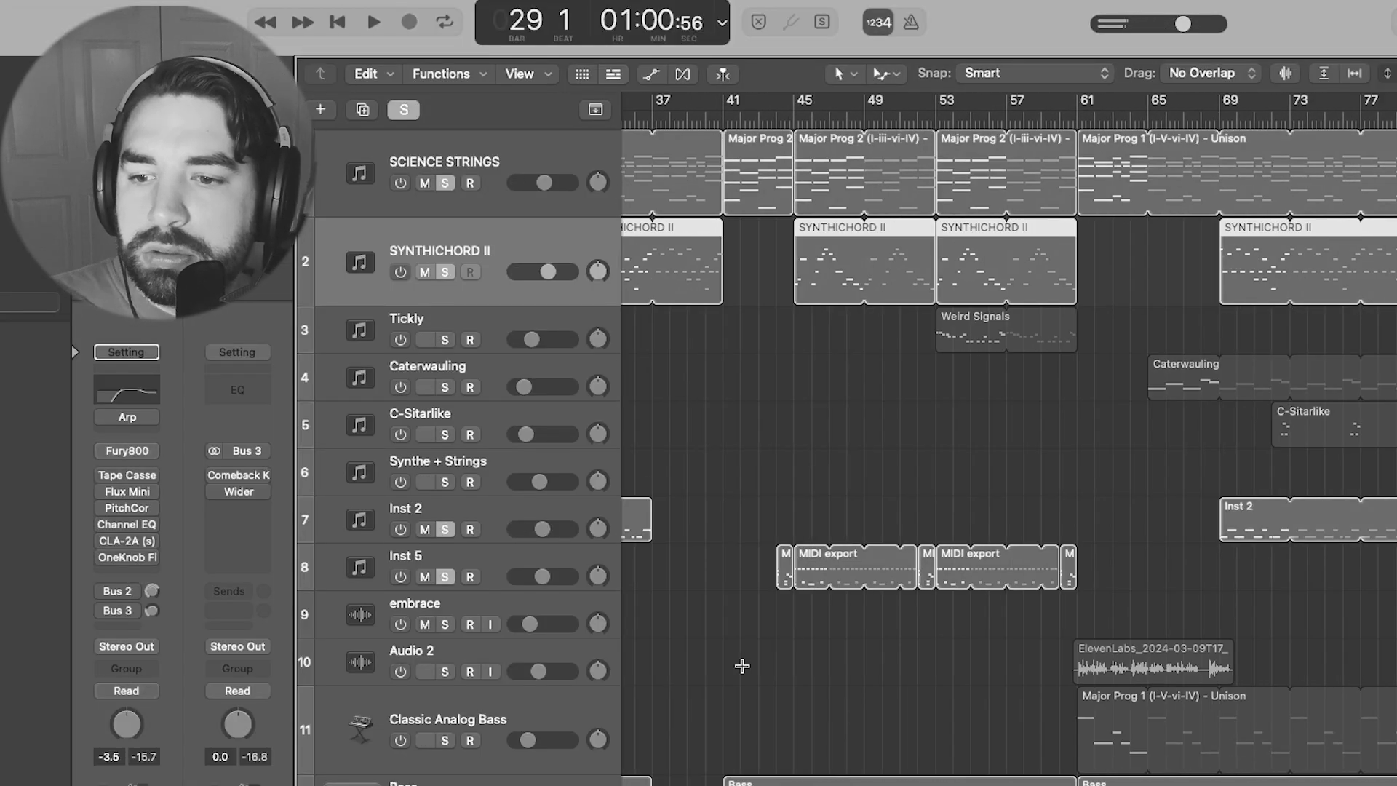
pyautogui.hscroll(3, 740, 664)
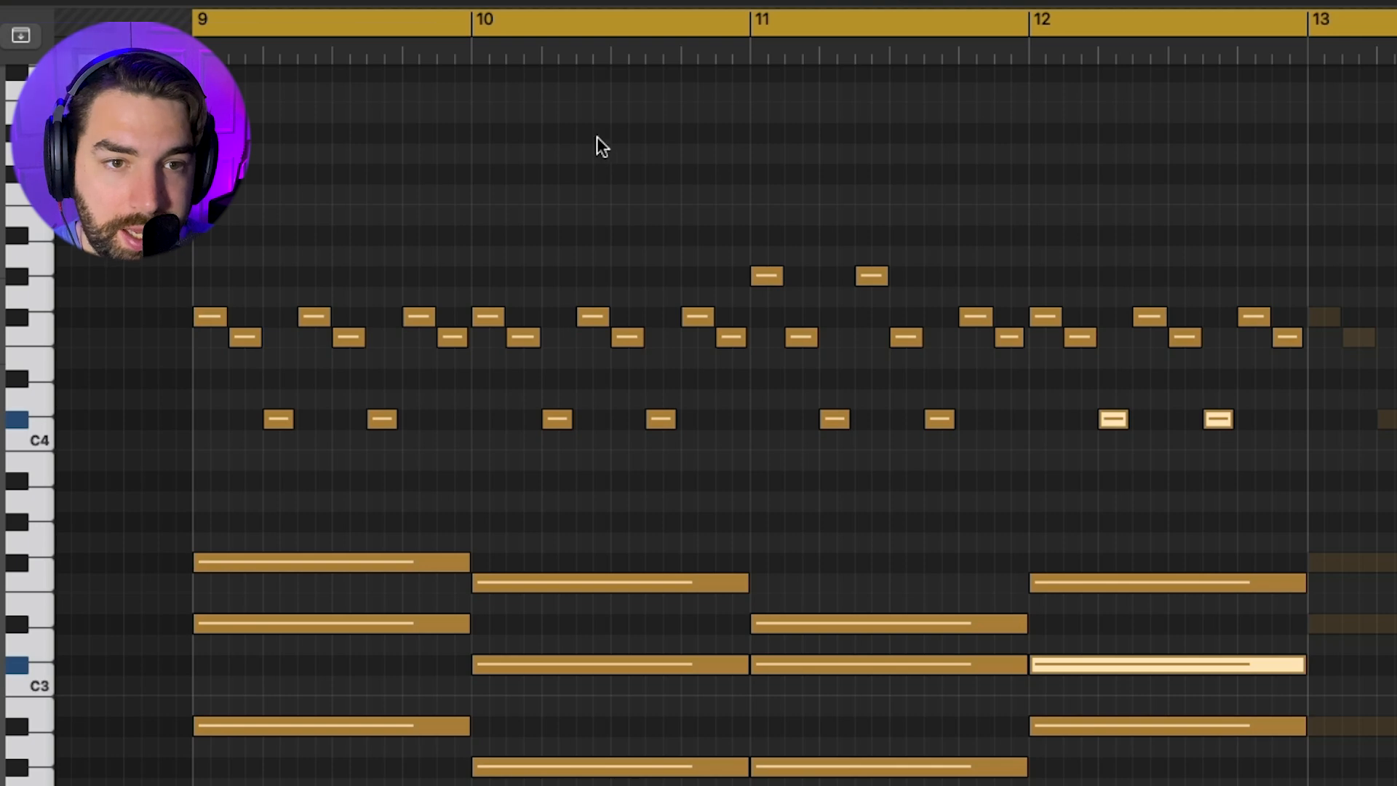
# Highlight the C#3 chord notes in bars 10 to 12, and the C#4 arpeggio notes across bars 9 to 12
pyautogui.scroll(-3, 171, 255)
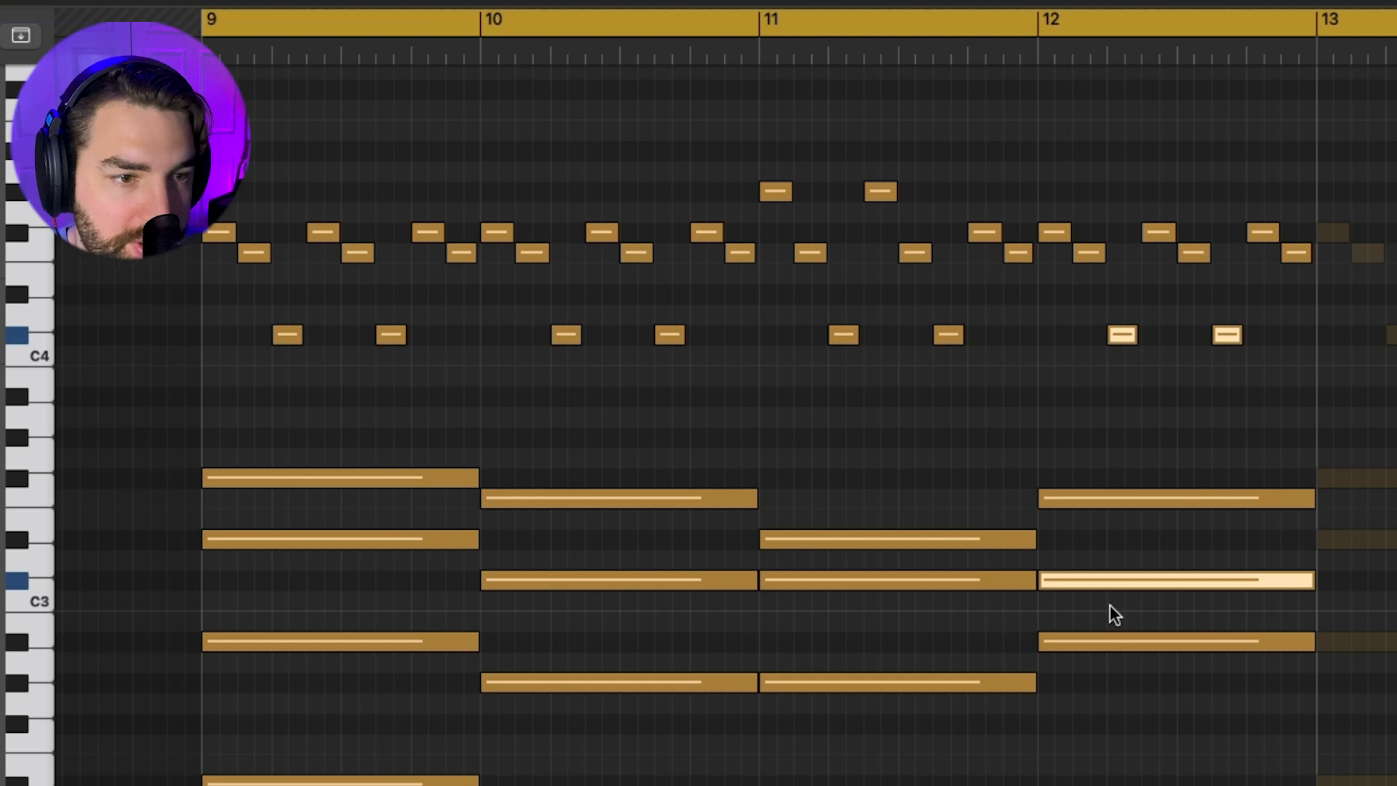
pyautogui.moveTo(1110, 606); pyautogui.dragTo(617, 567)
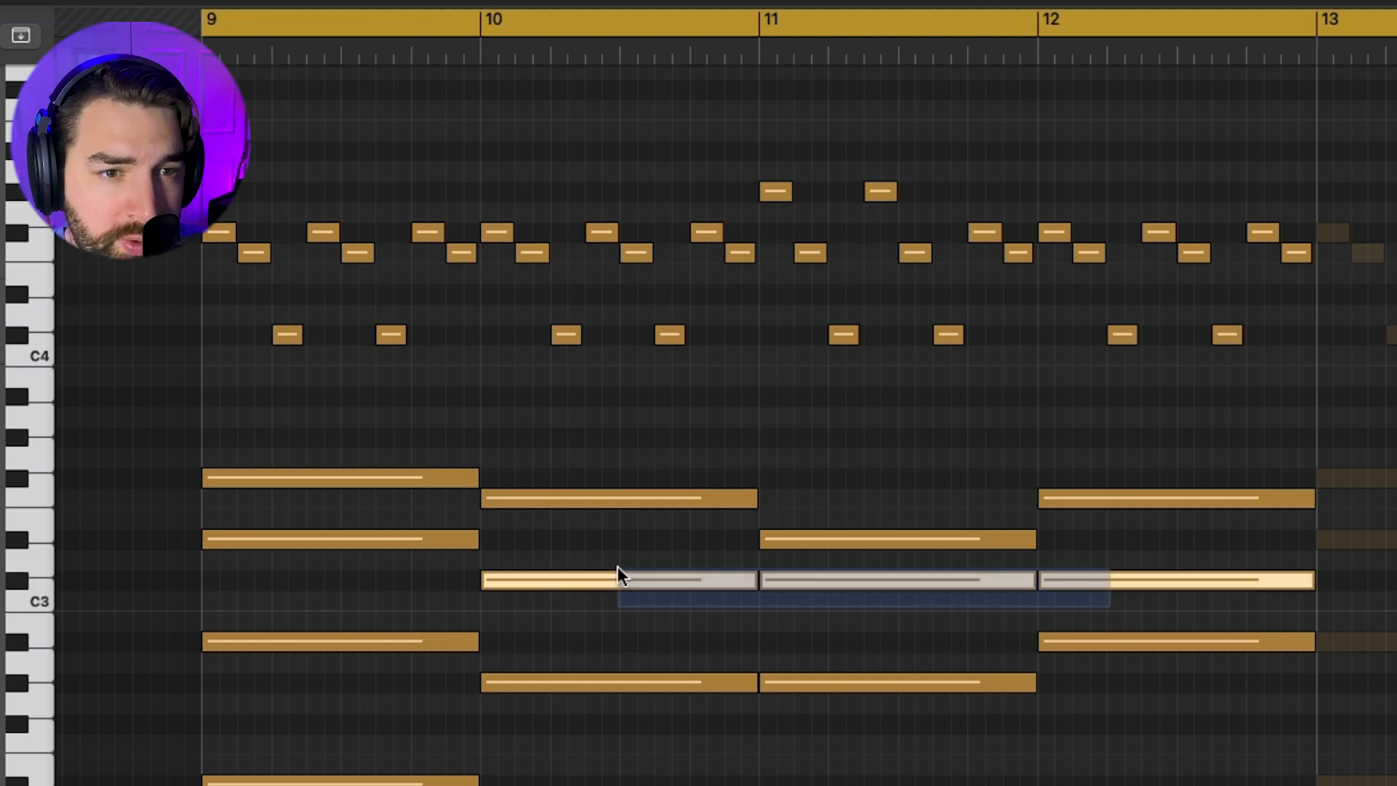
pyautogui.moveTo(1273, 289); pyautogui.dragTo(249, 390)
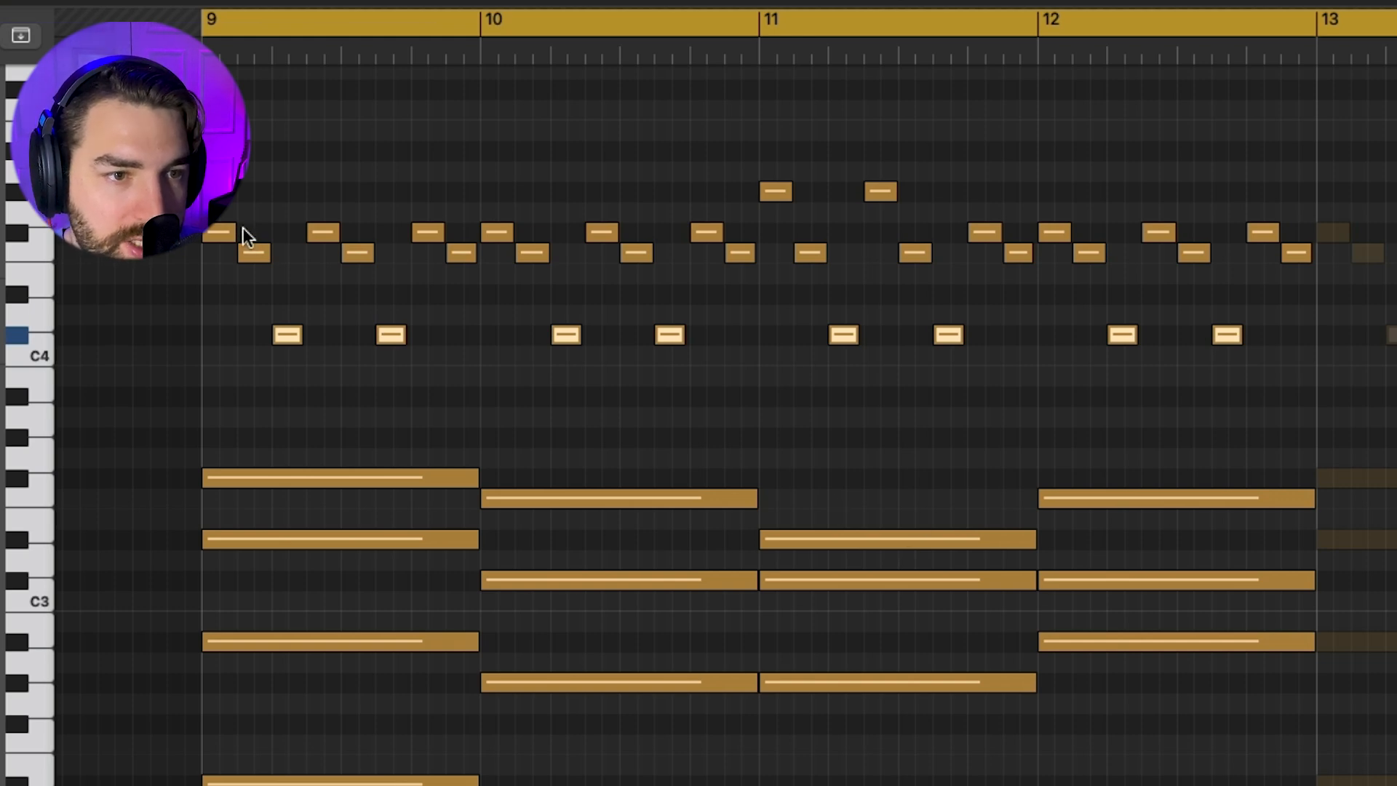
# Highlight the first F#4 arpeggio note and the F#3 chord note in bar 9, plus bar 10's F3 chord note
pyautogui.click(217, 230)
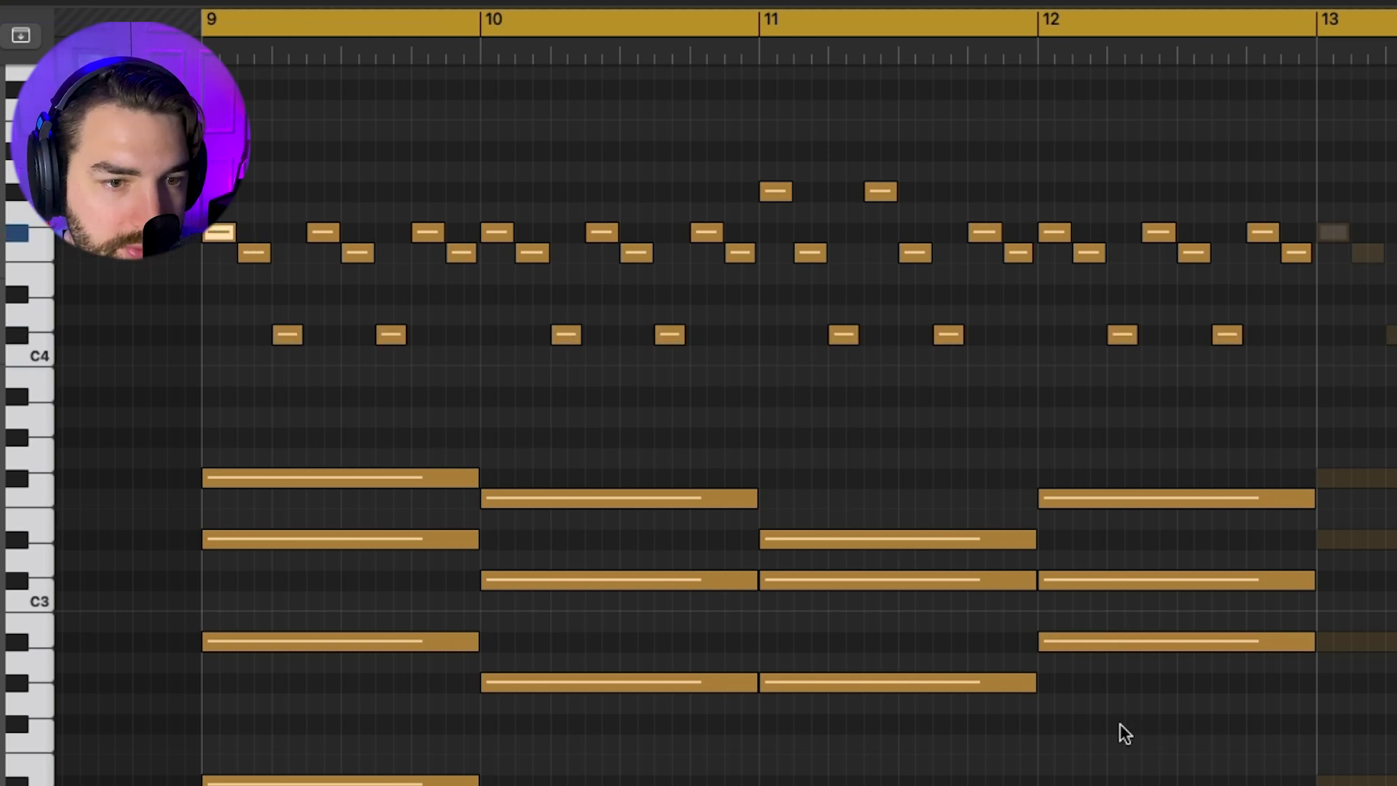
pyautogui.click(354, 477)
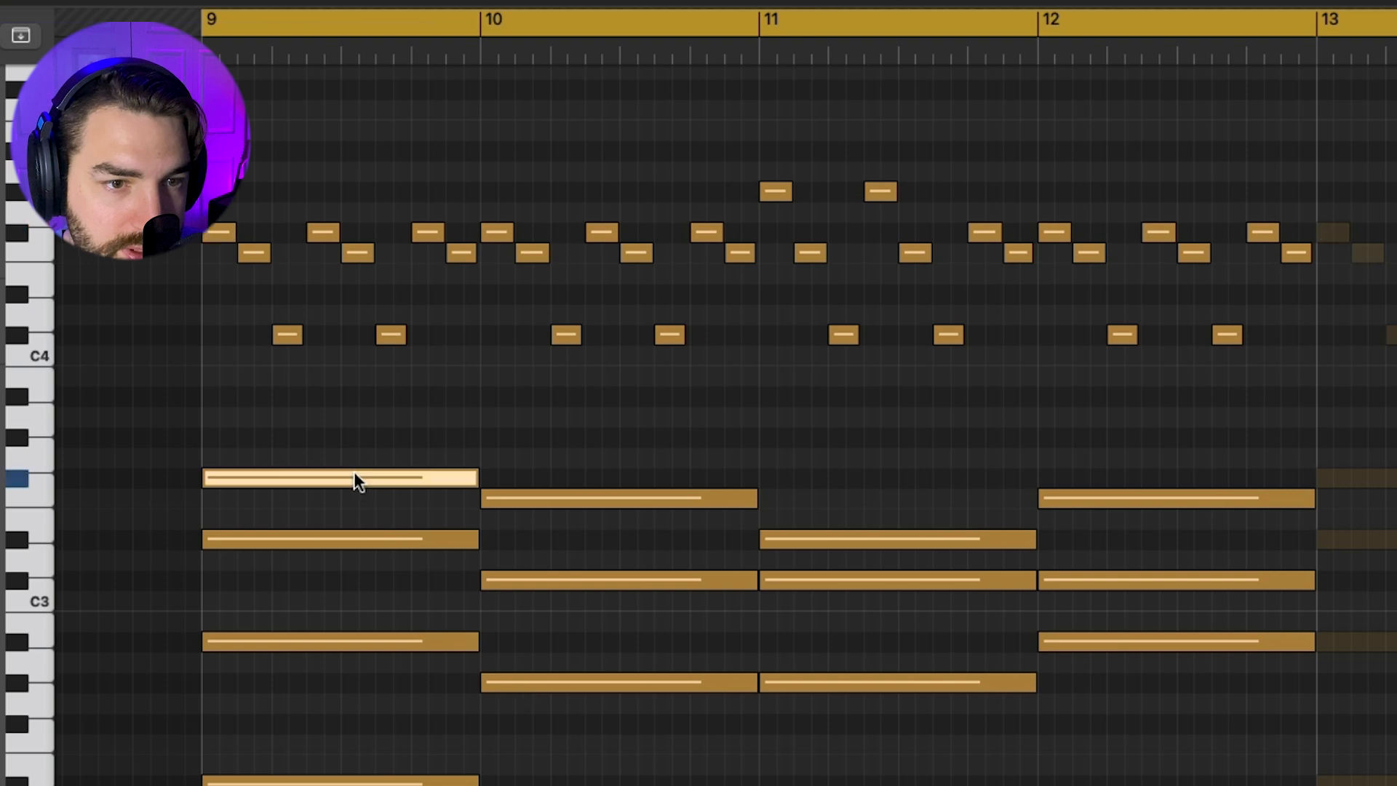
pyautogui.click(626, 502)
# Highlight the two G#4 arpeggio notes in bar 11 and the G#2 chord notes of bars 10 and 11
pyautogui.click(910, 728)
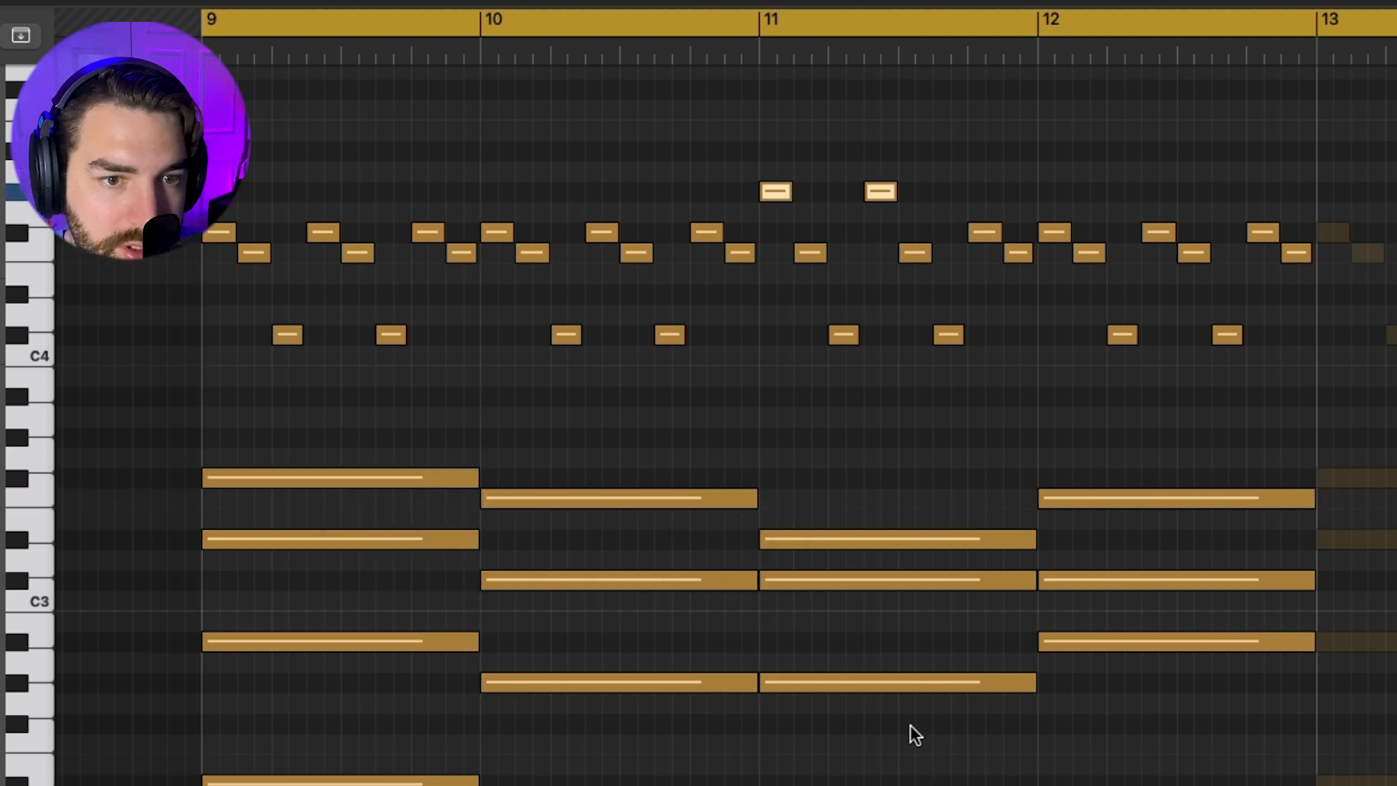
pyautogui.click(853, 684)
pyautogui.moveTo(851, 634); pyautogui.dragTo(615, 724)
# Play back the arpeggio together with its chords through bars 9 to 12
pyautogui.scroll(2, 631, 560)
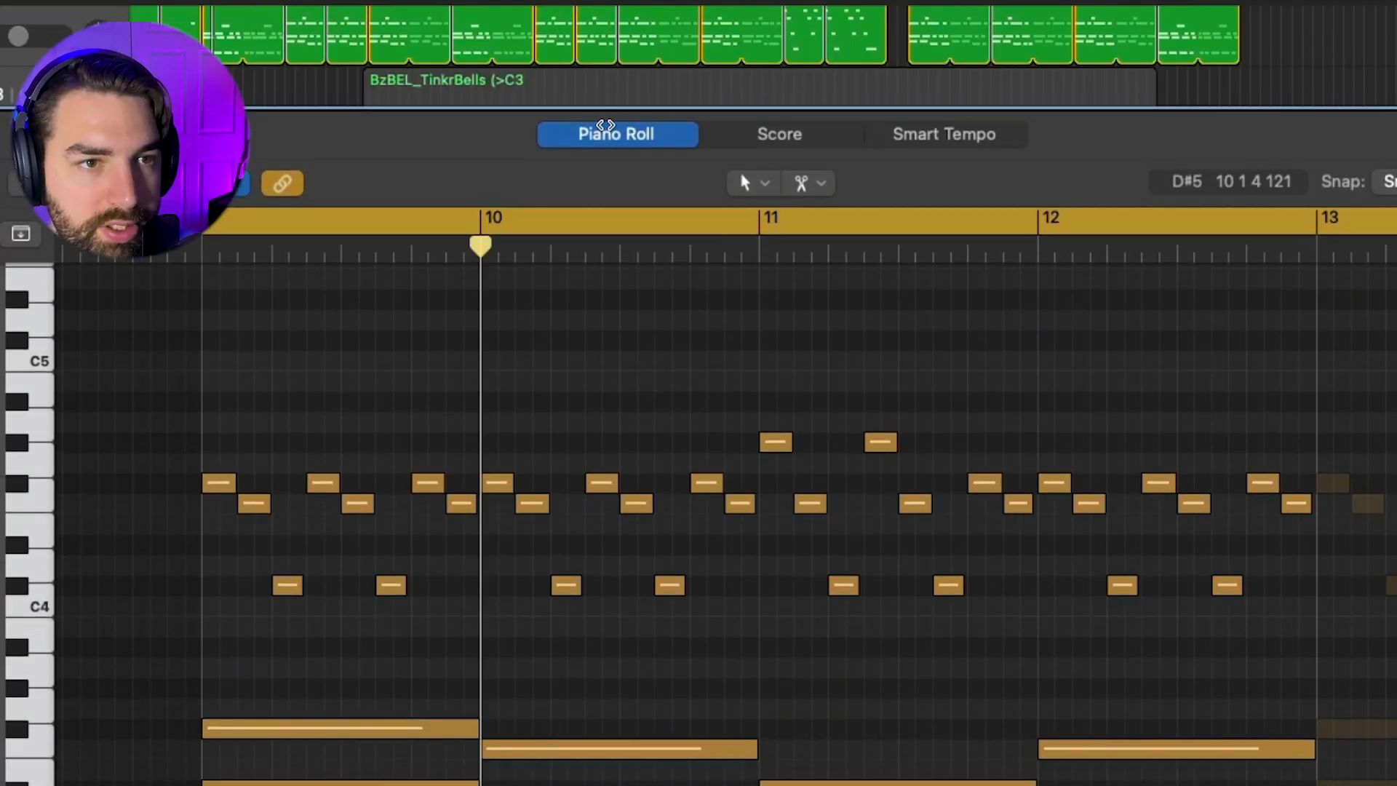
pyautogui.press('space')
pyautogui.scroll(-5, 804, 539)
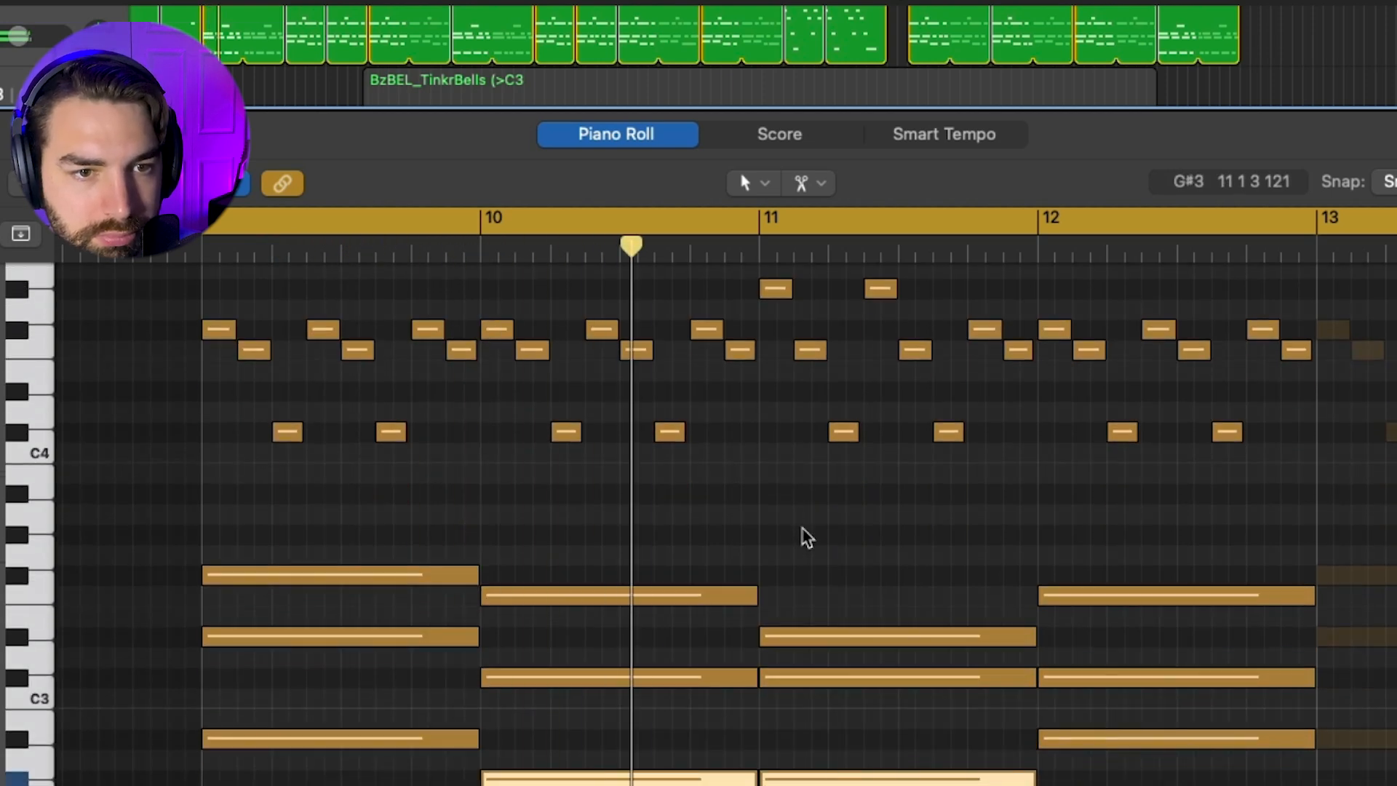
pyautogui.scroll(4, 806, 538)
pyautogui.scroll(2, 806, 539)
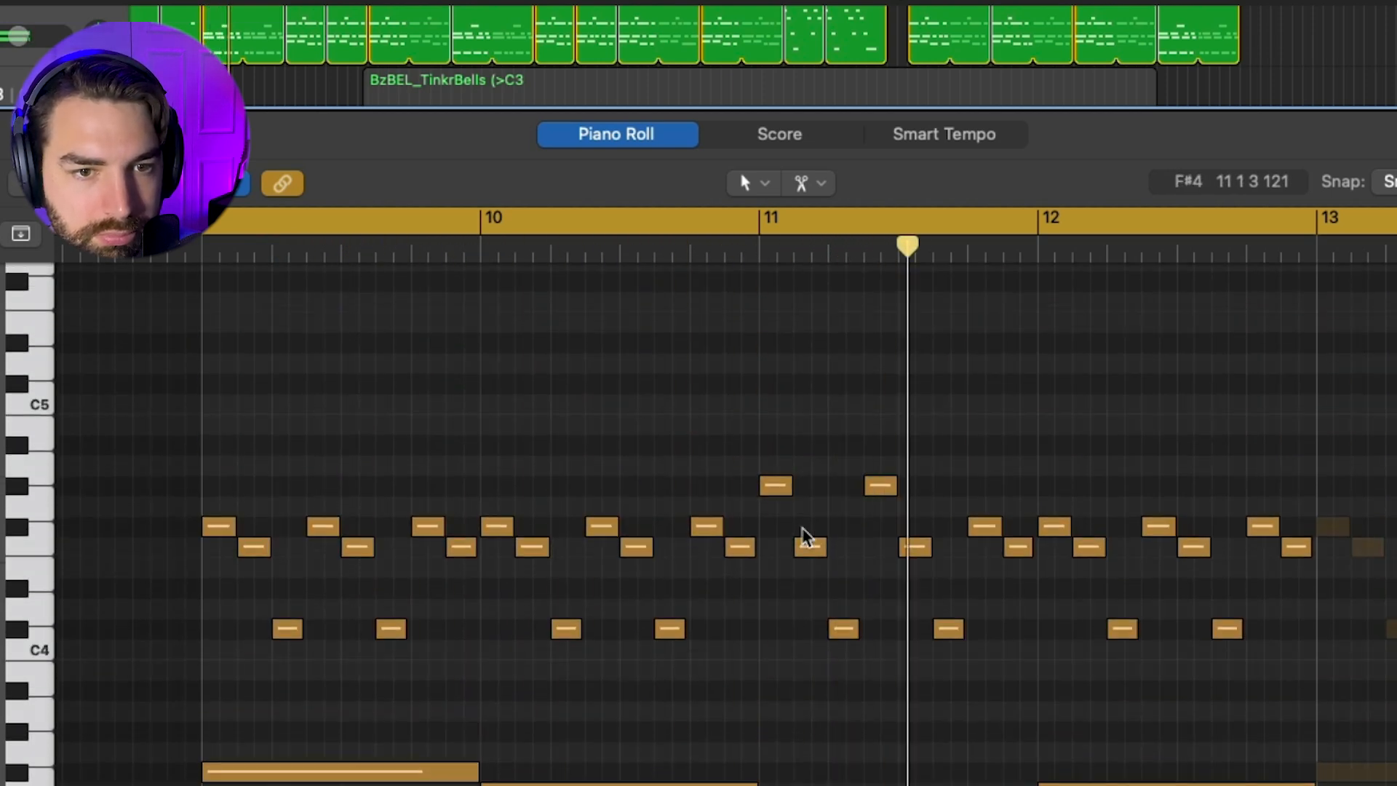
pyautogui.scroll(-4, 805, 539)
pyautogui.scroll(2, 806, 539)
pyautogui.hscroll(1, 807, 537)
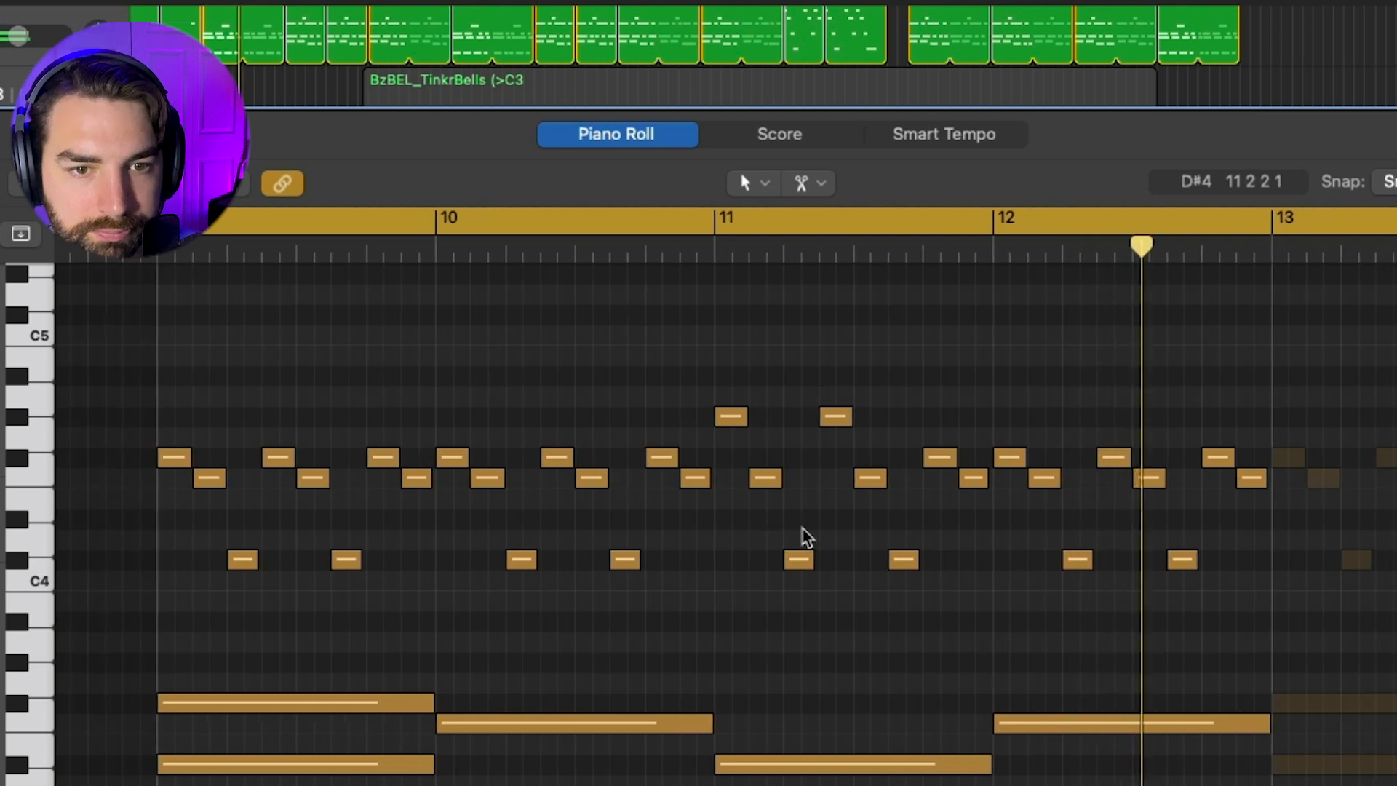
pyautogui.hscroll(-1, 807, 537)
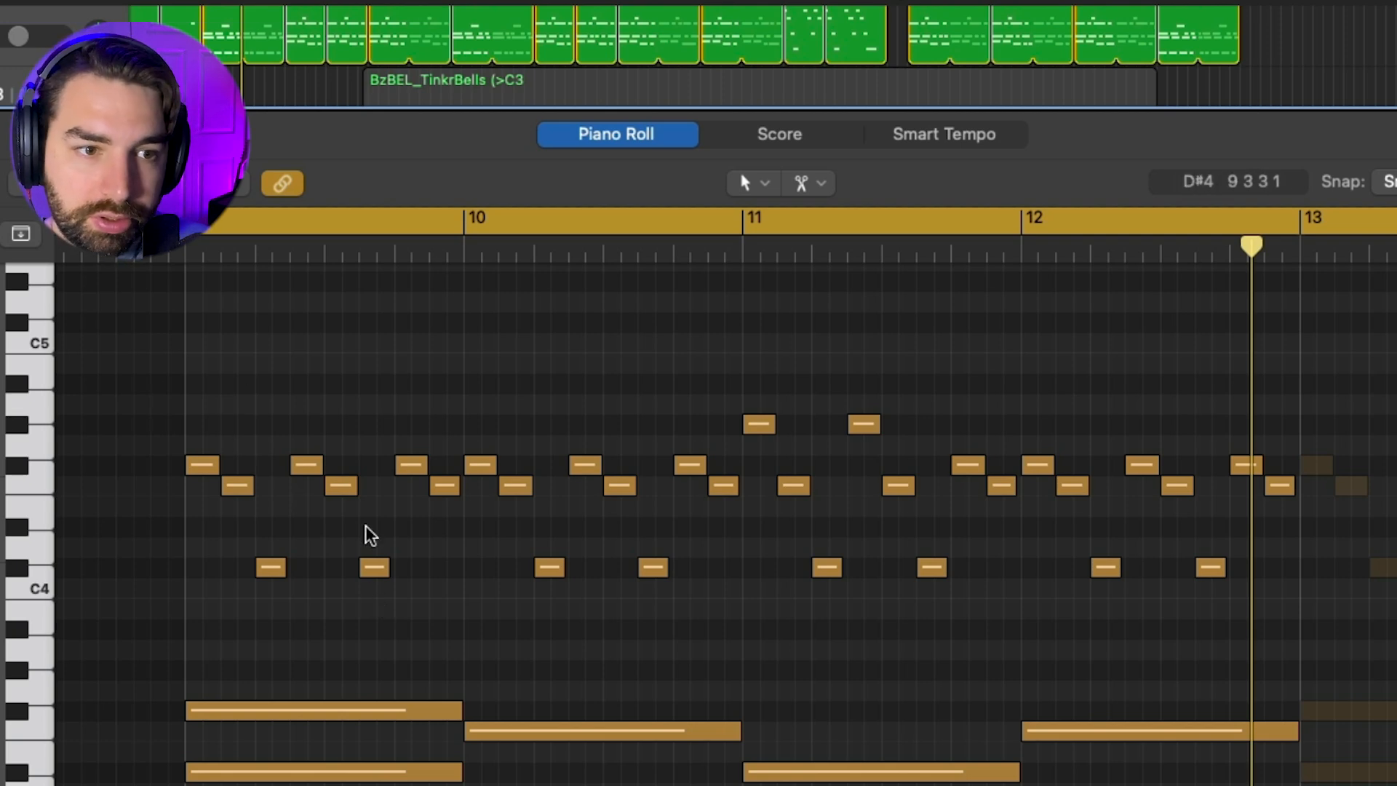
# Move the playhead to just before bar 9 and replay the arpeggio and chords up to bar 13
pyautogui.click(175, 249)
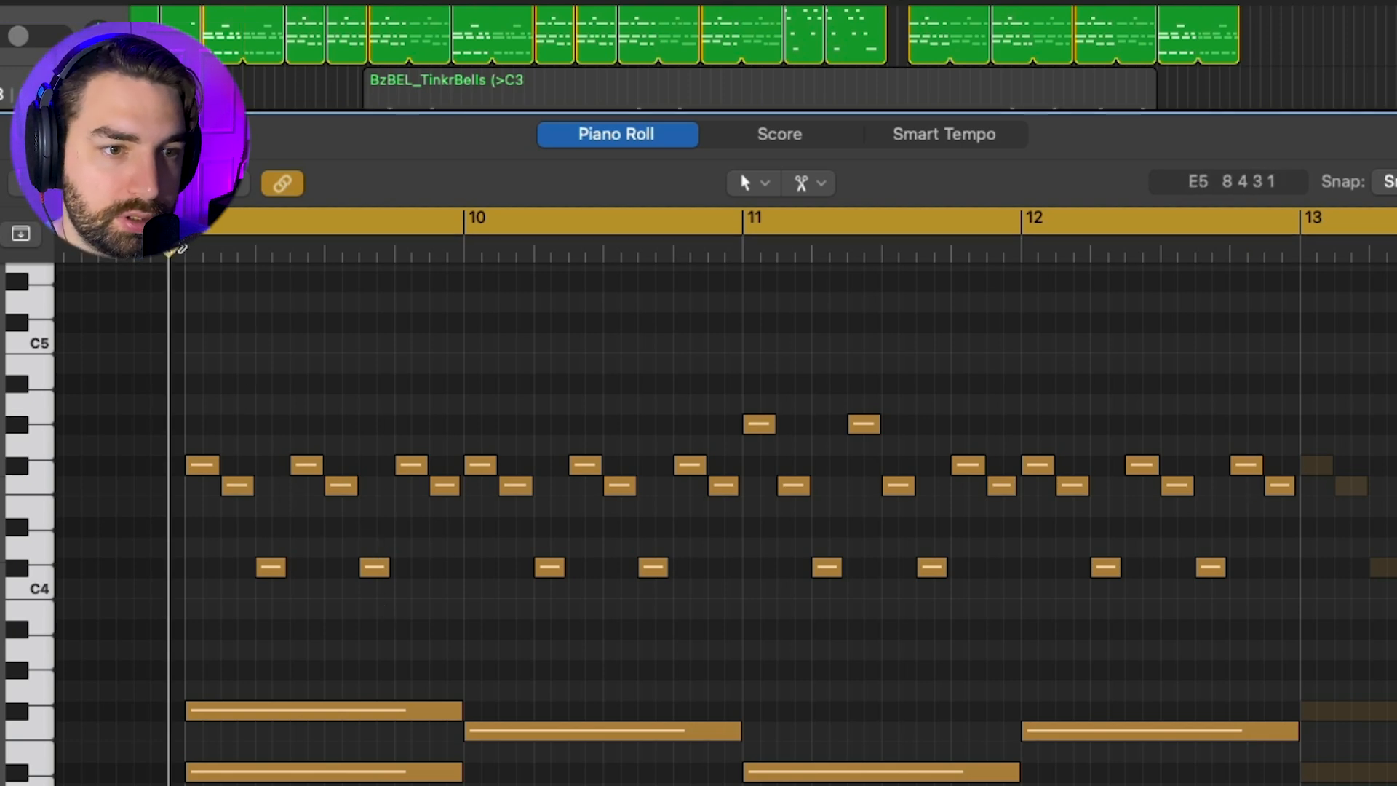
pyautogui.scroll(-3, 877, 583)
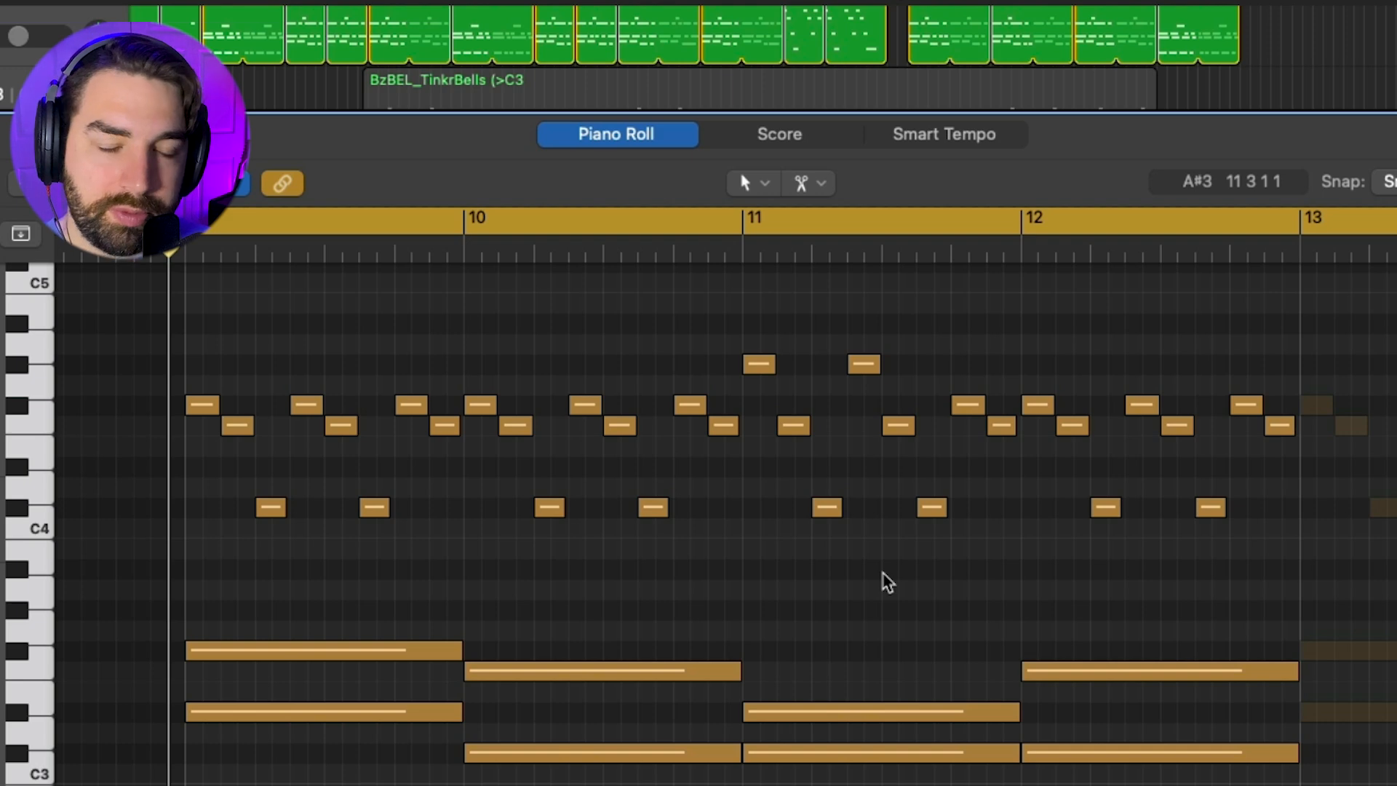
pyautogui.press('space')
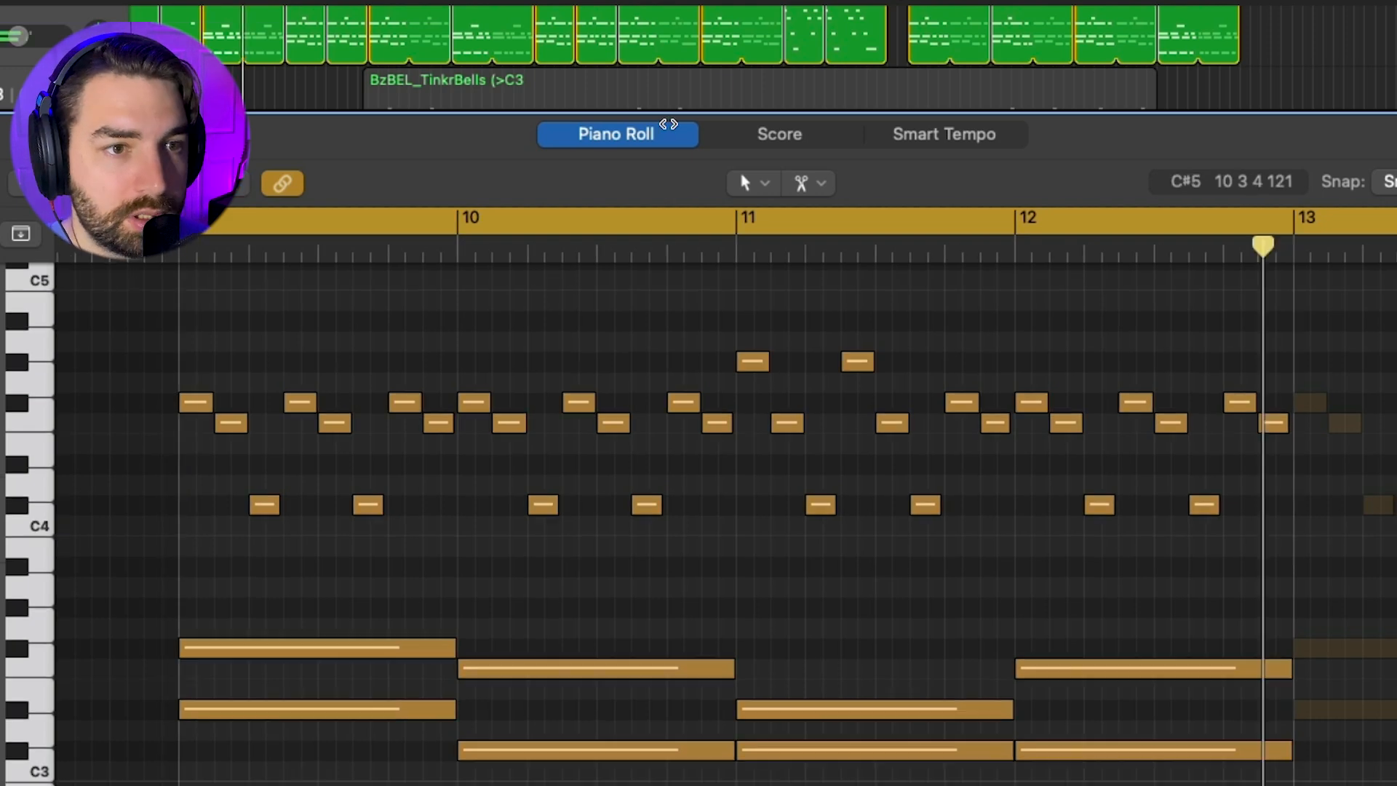
pyautogui.moveTo(668, 120); pyautogui.dragTo(667, 116)
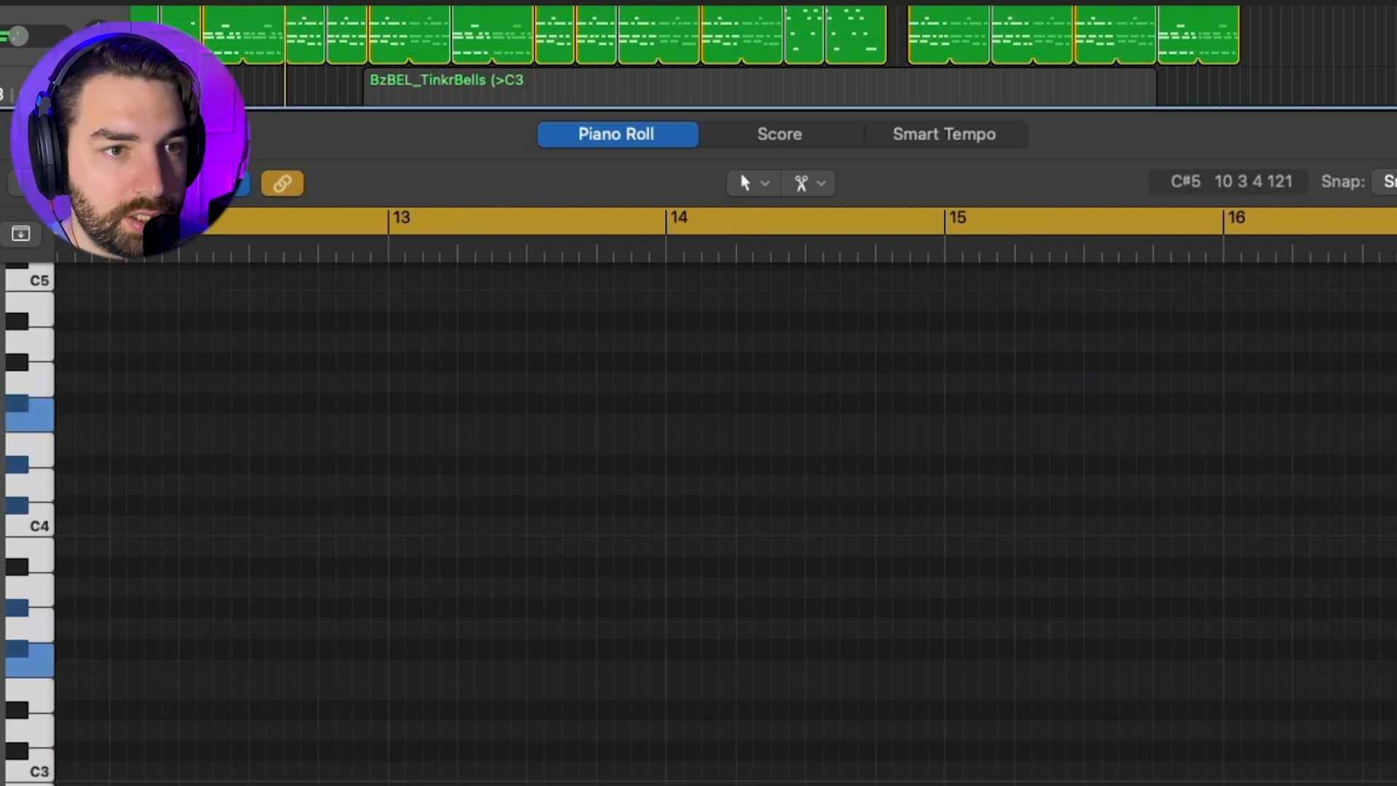
# Play back the Steinway Grand Piano arpeggio with its chords through bars 17 to 20, starting just before bar 17
pyautogui.hscroll(10, 1075, 474)
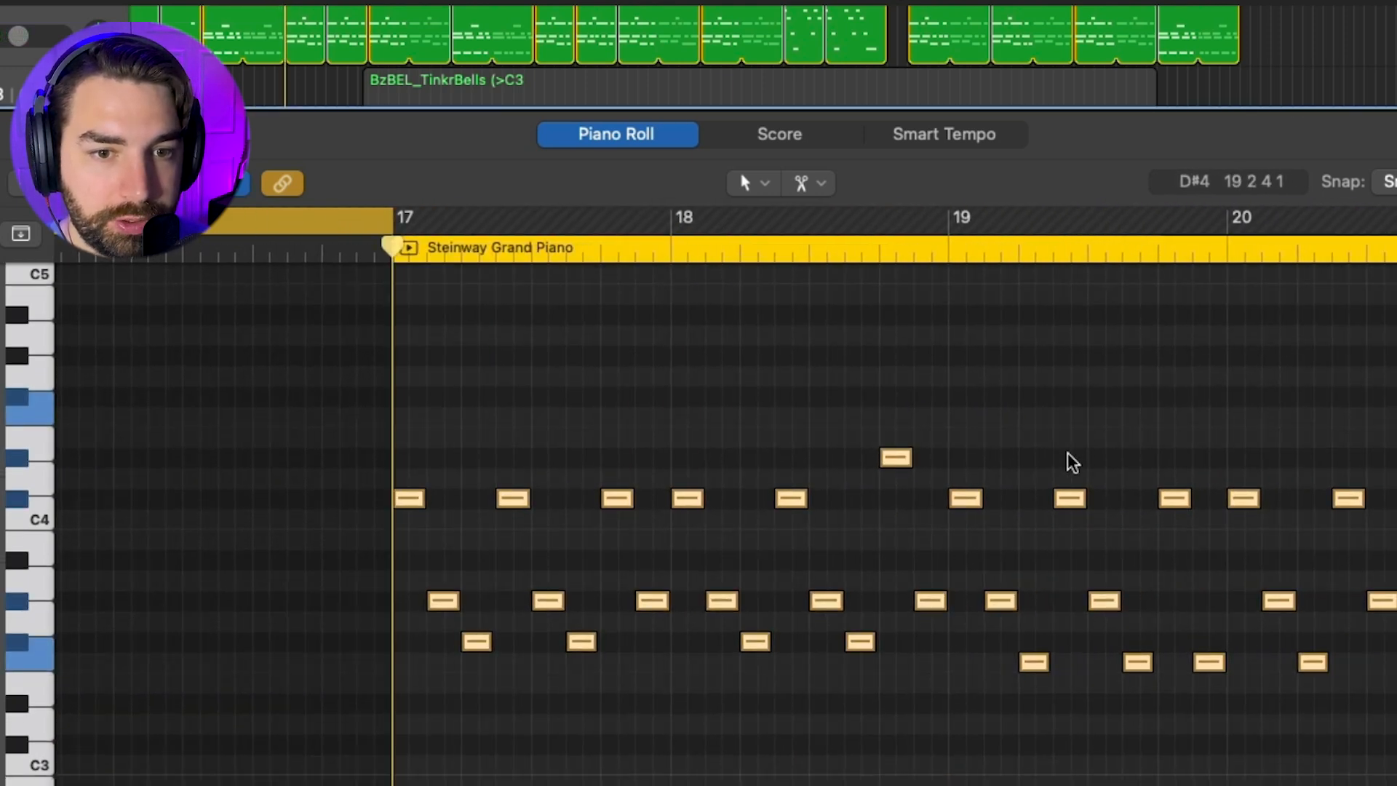
pyautogui.hscroll(2, 1073, 462)
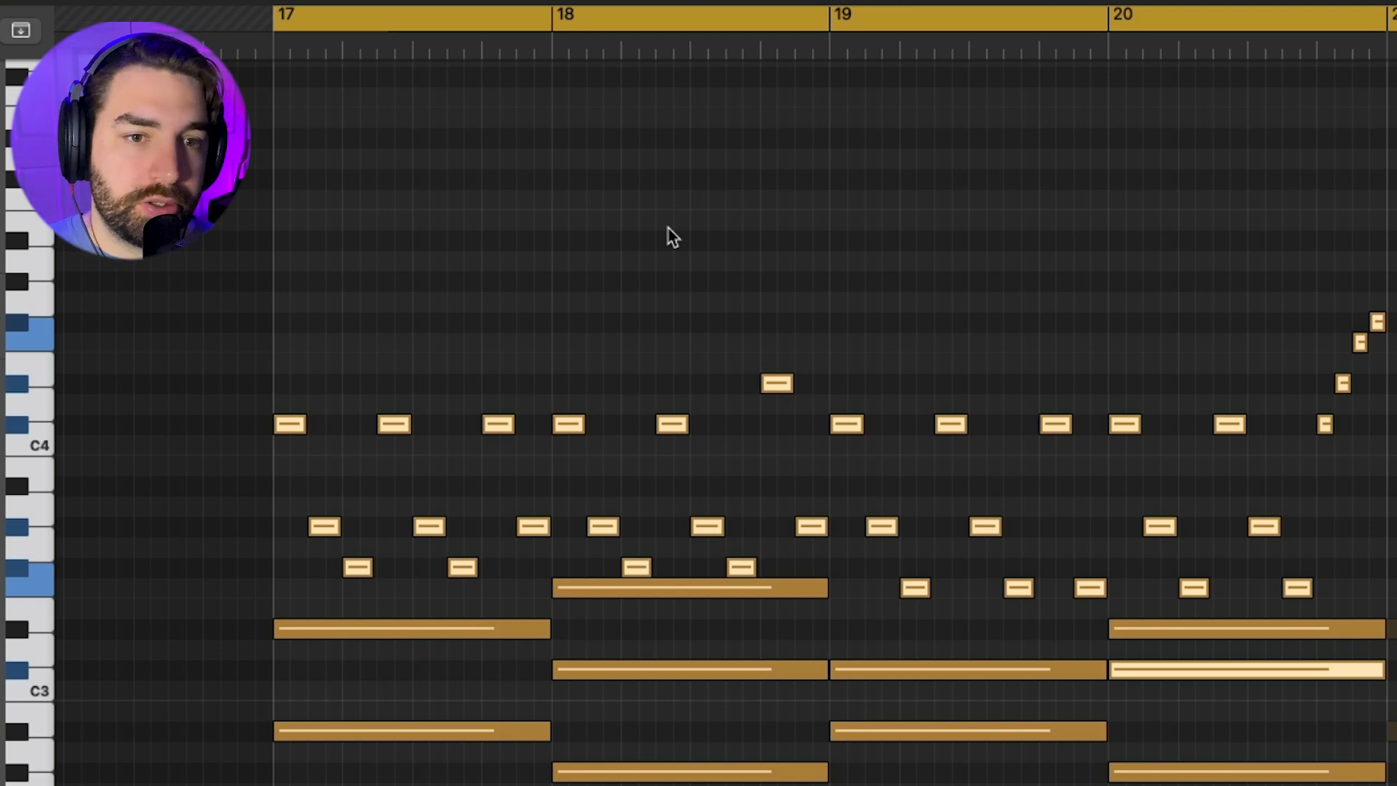
pyautogui.hscroll(2, 673, 237)
pyautogui.scroll(-3, 675, 239)
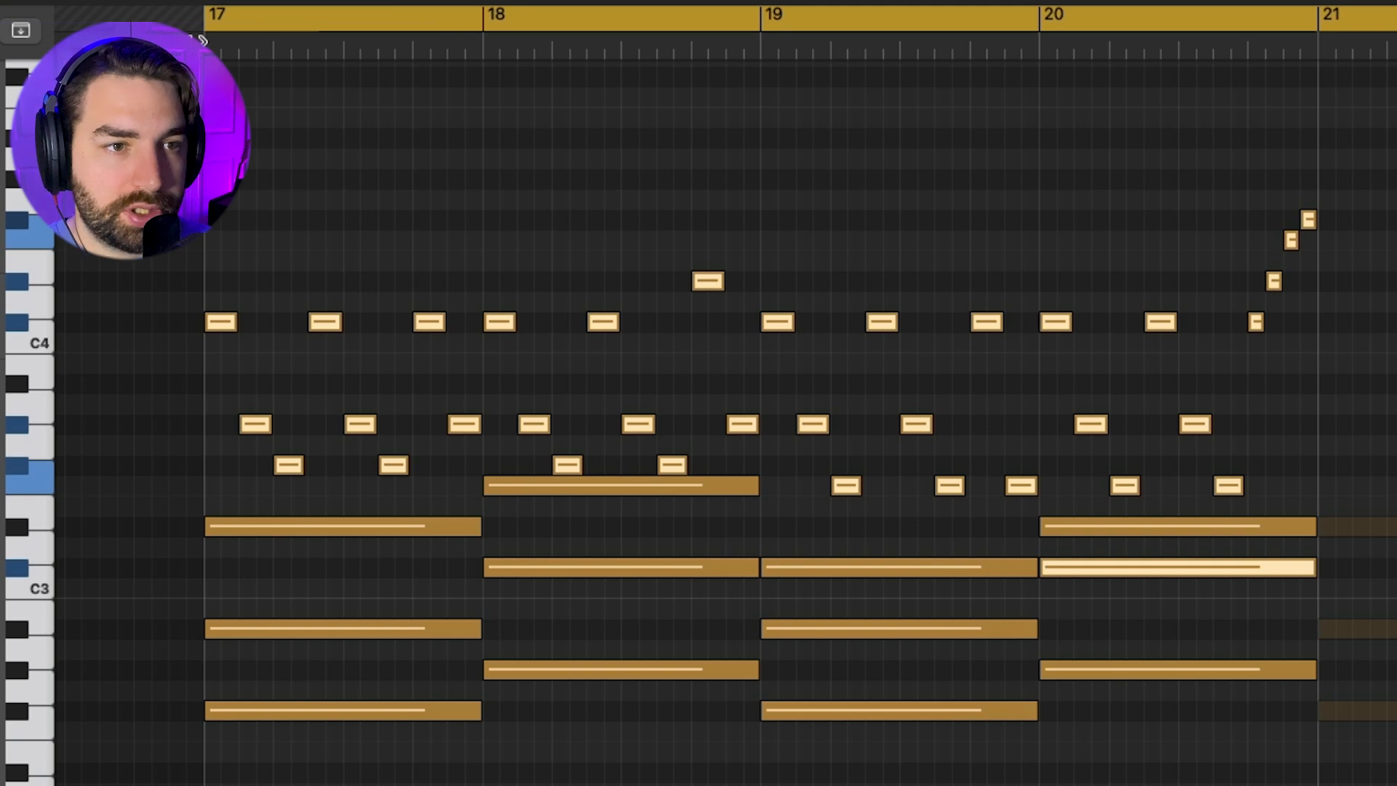
pyautogui.press('space')
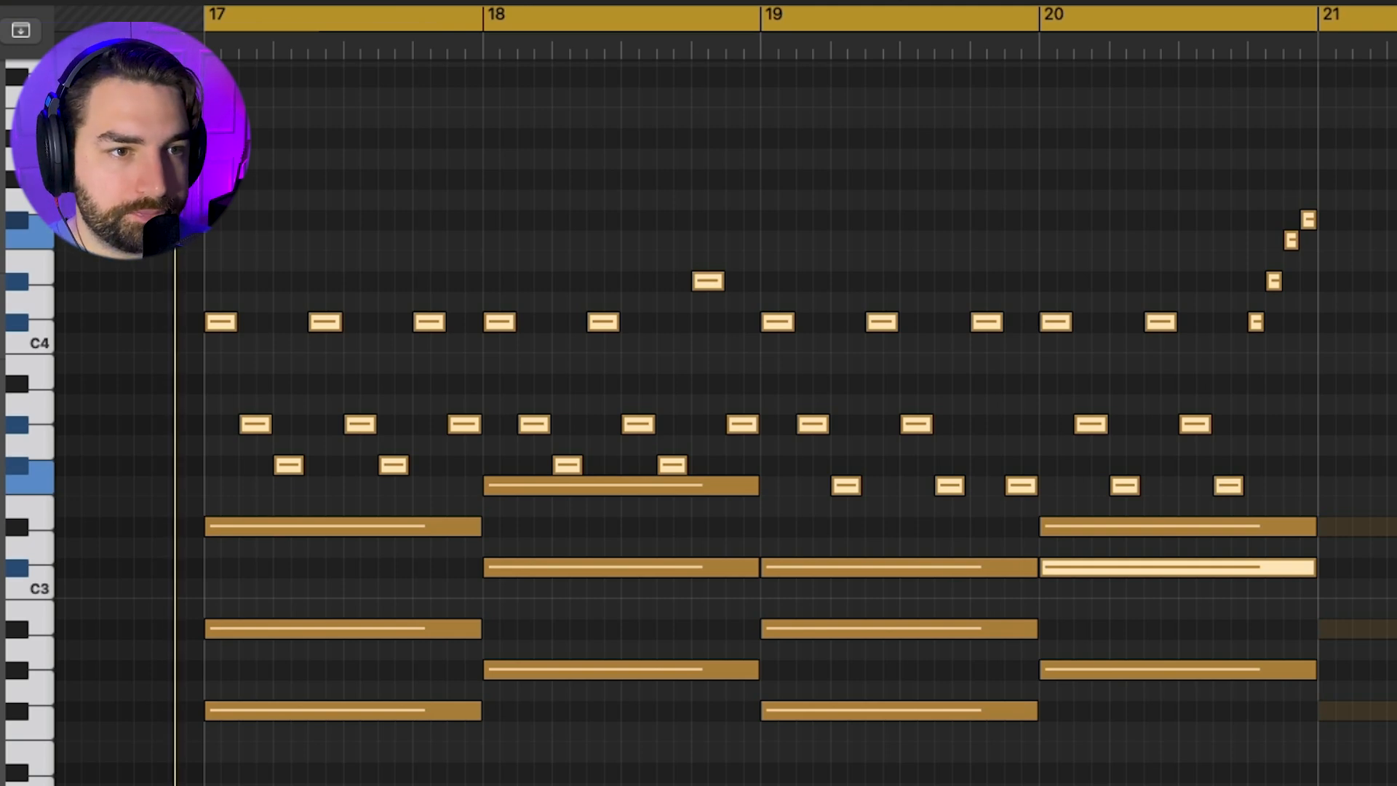
pyautogui.scroll(-3, 514, 234)
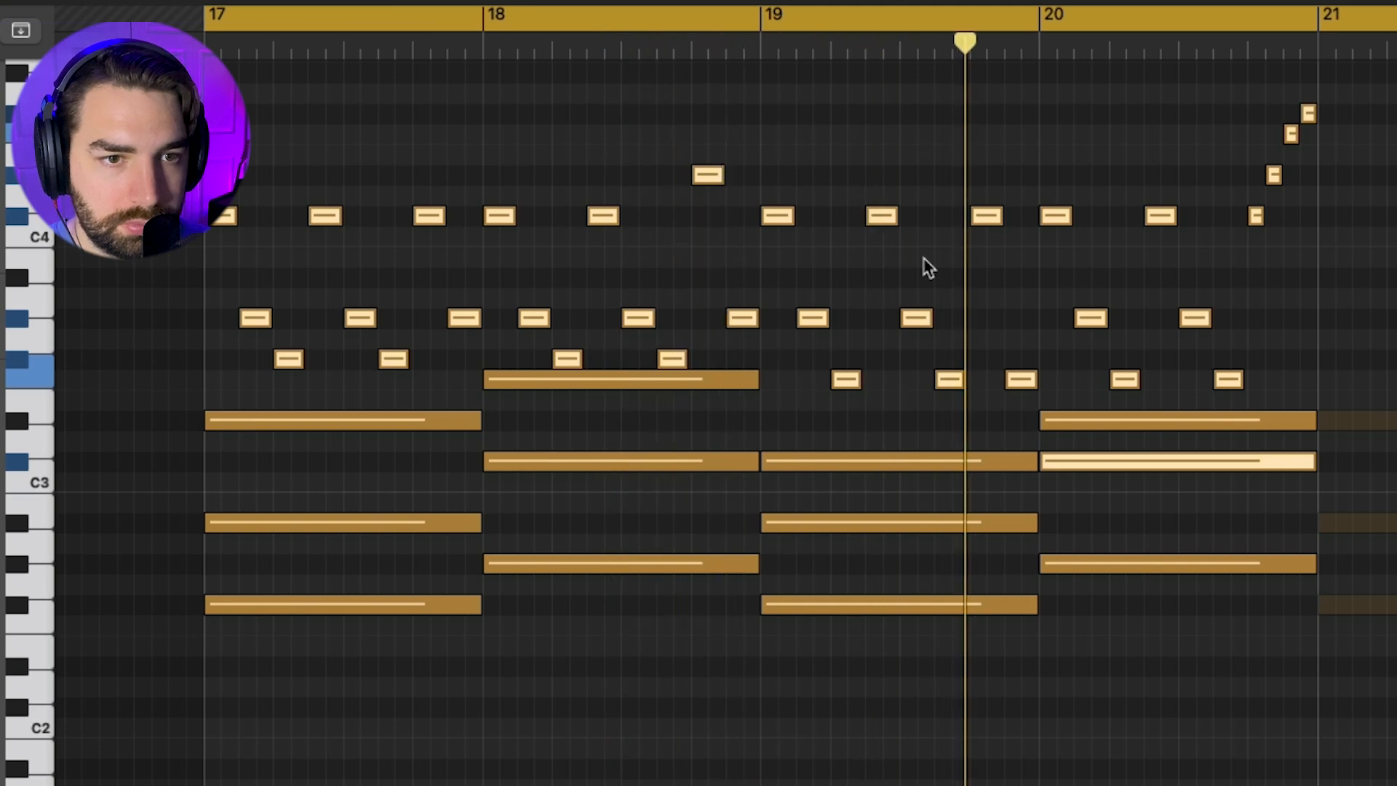
pyautogui.scroll(3, 978, 307)
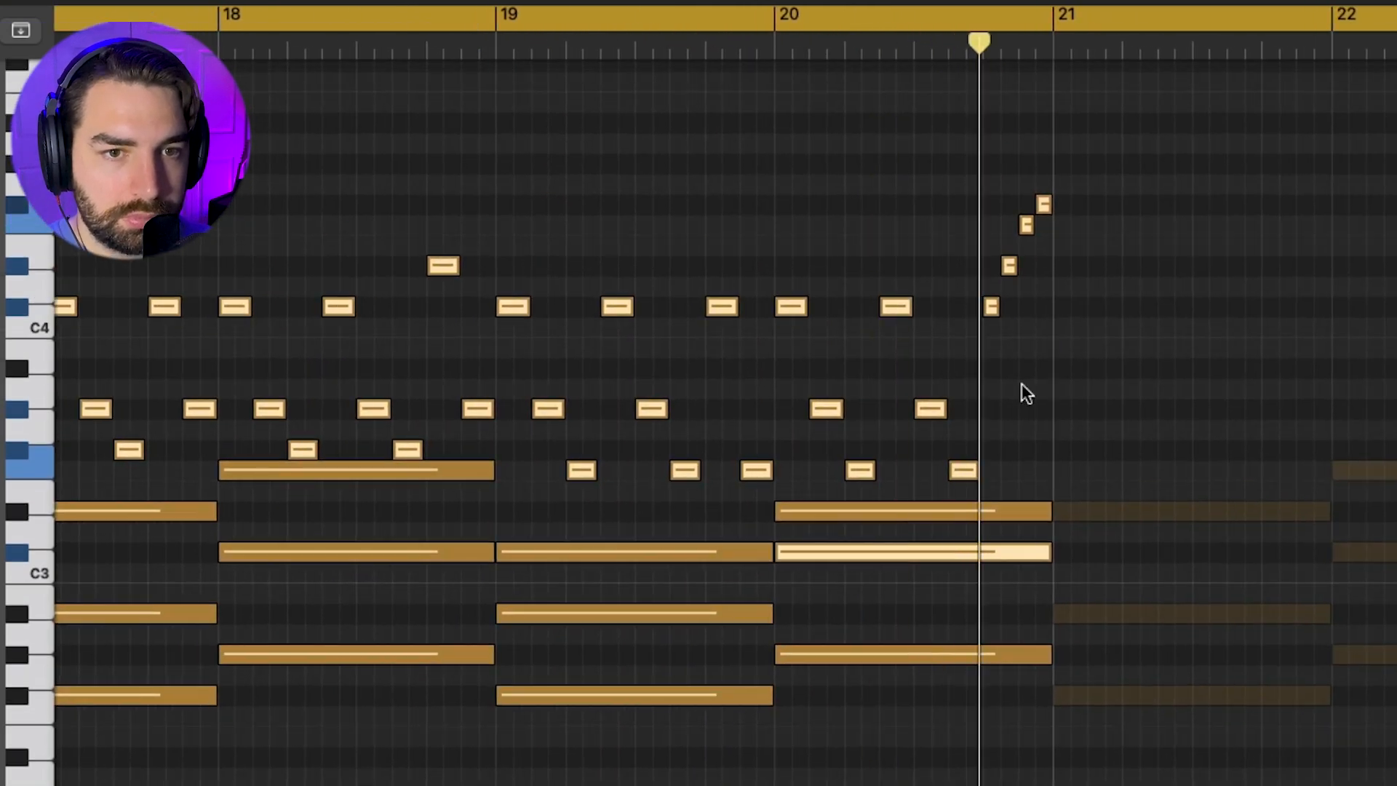
pyautogui.press('space')
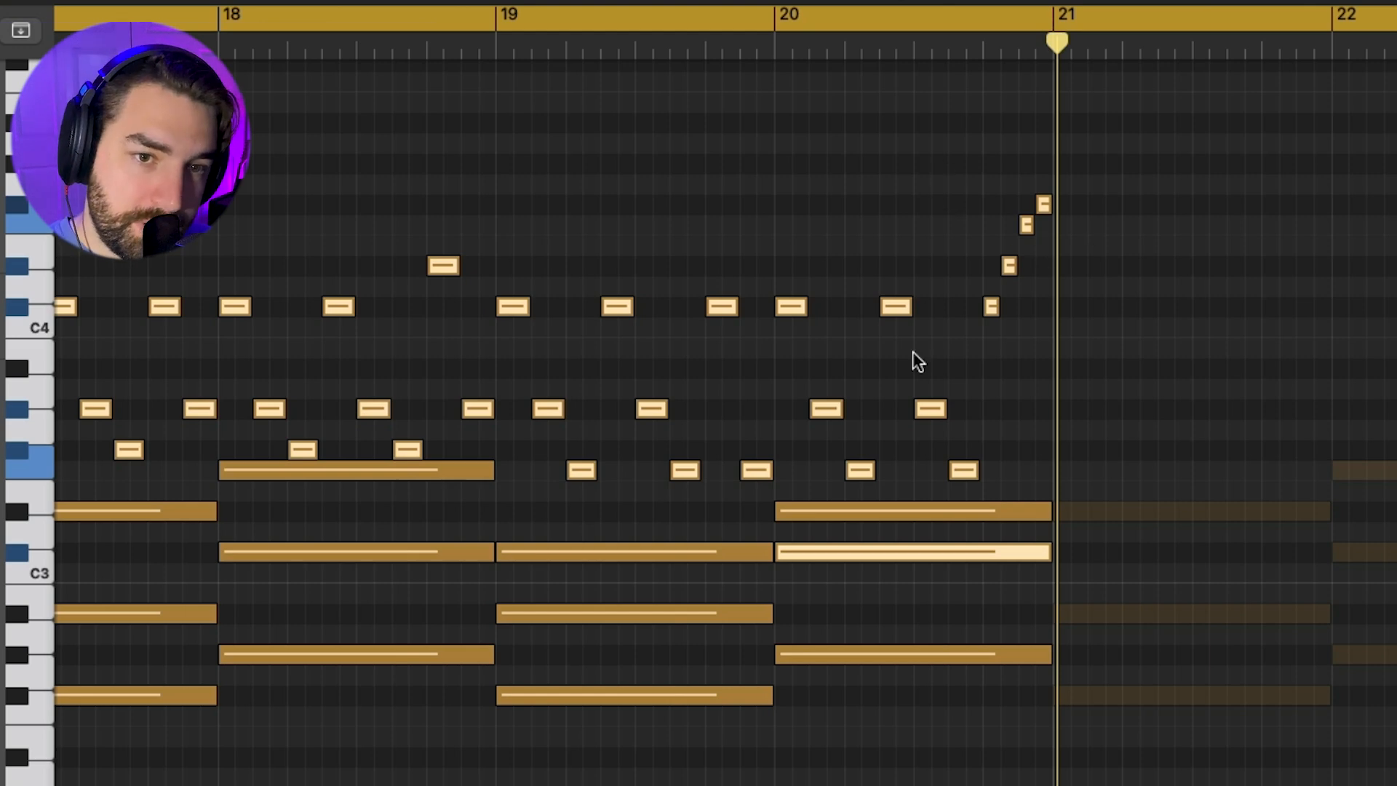
# Highlight the C#3 chord notes in bars 18 to 20, and the C#4 arpeggio notes across bars 17 to 20
pyautogui.scroll(-5, 1011, 339)
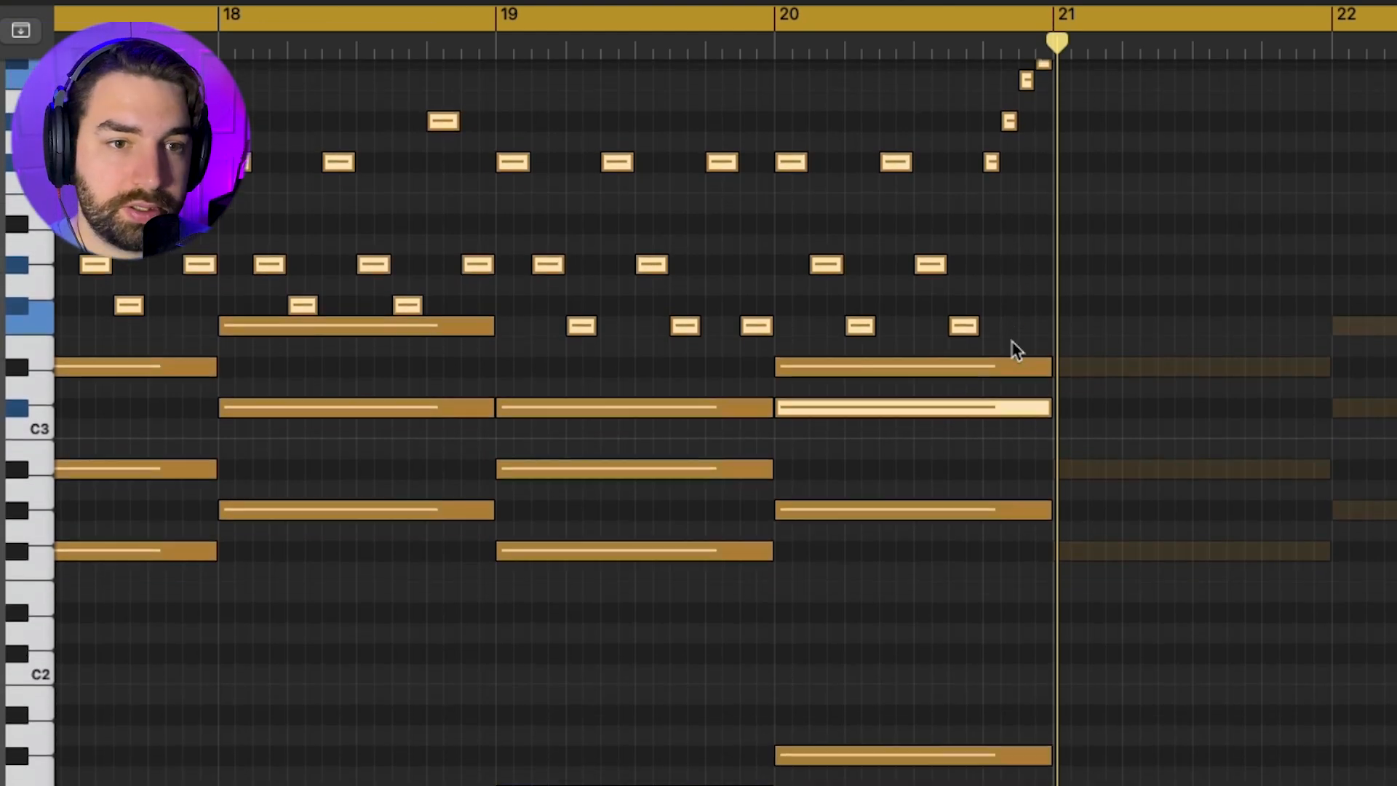
pyautogui.hscroll(-5, 1012, 340)
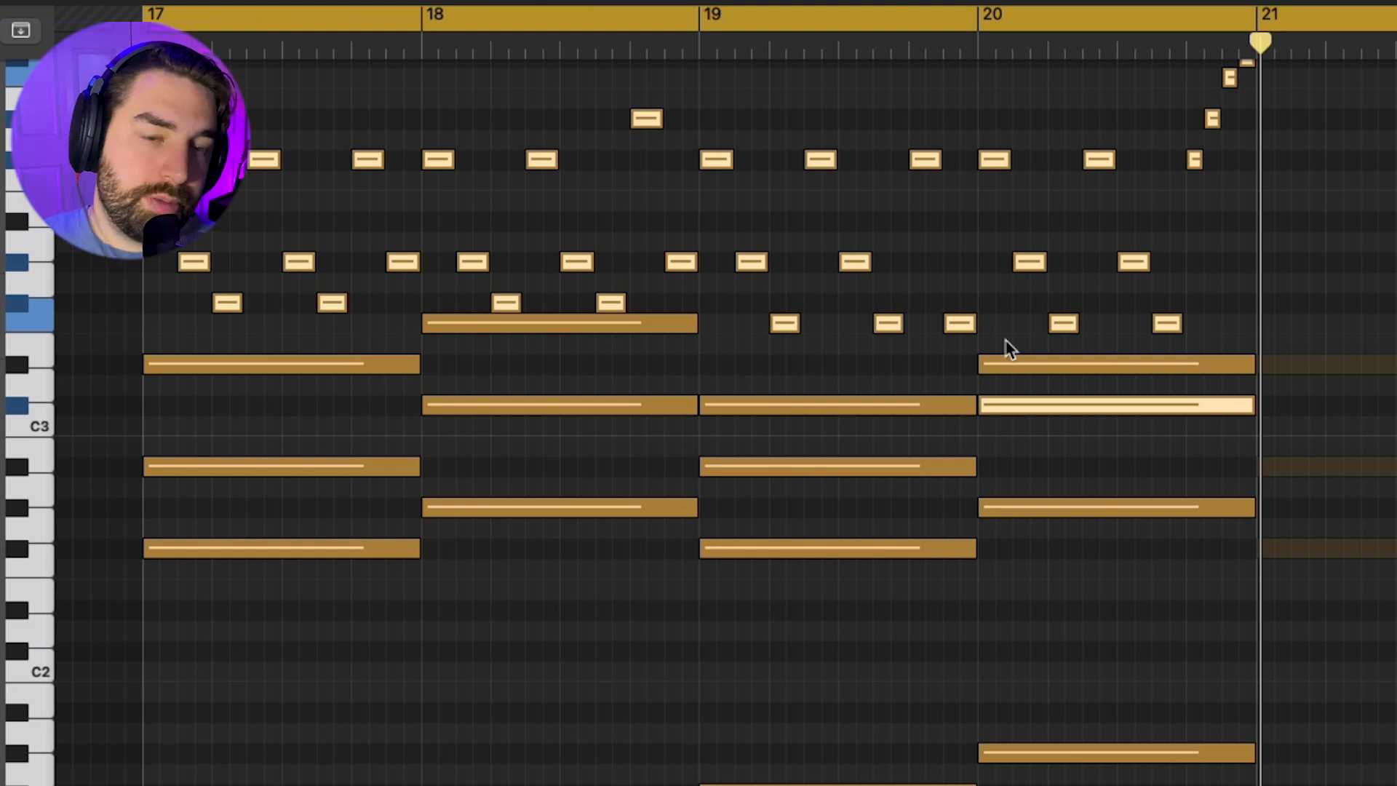
pyautogui.hscroll(-3, 802, 256)
pyautogui.scroll(3, 801, 256)
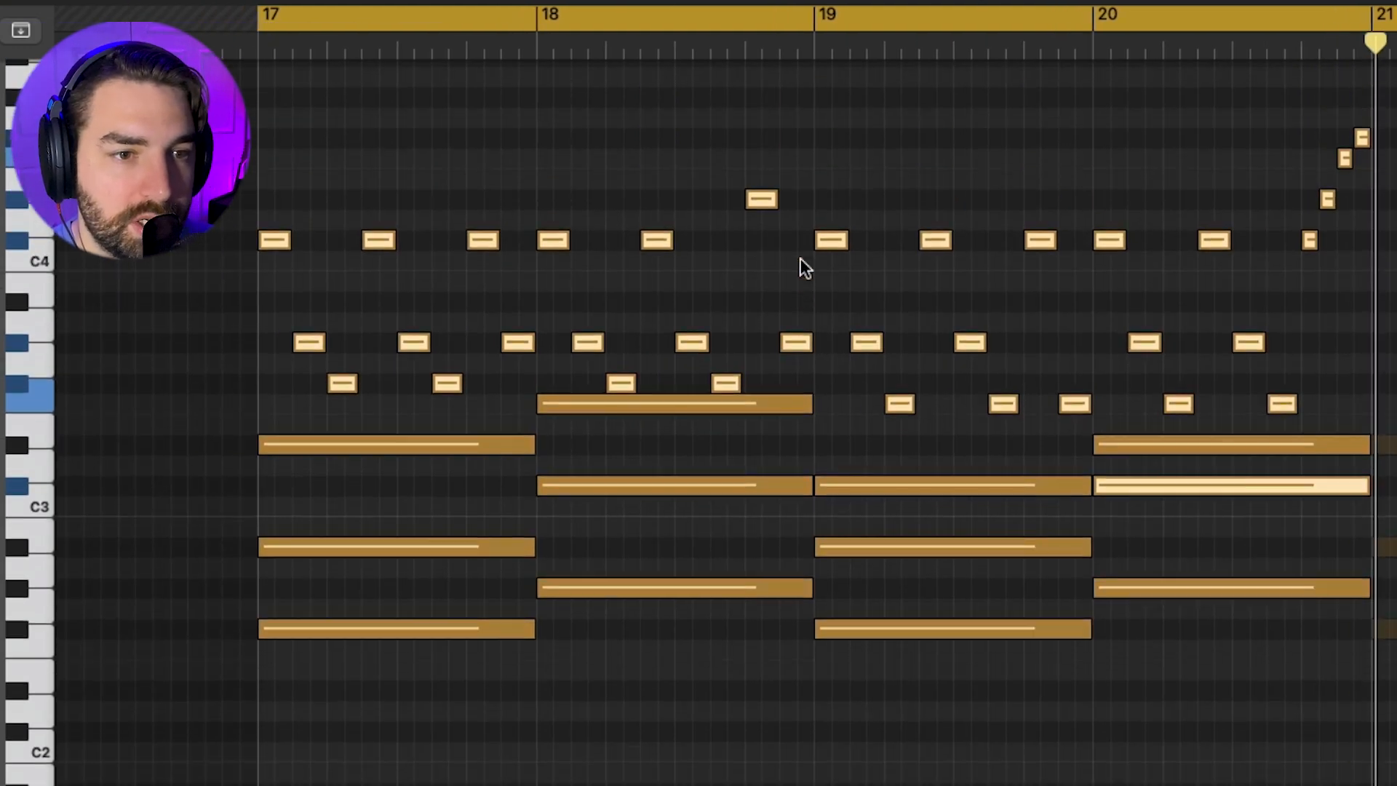
pyautogui.scroll(-1, 308, 233)
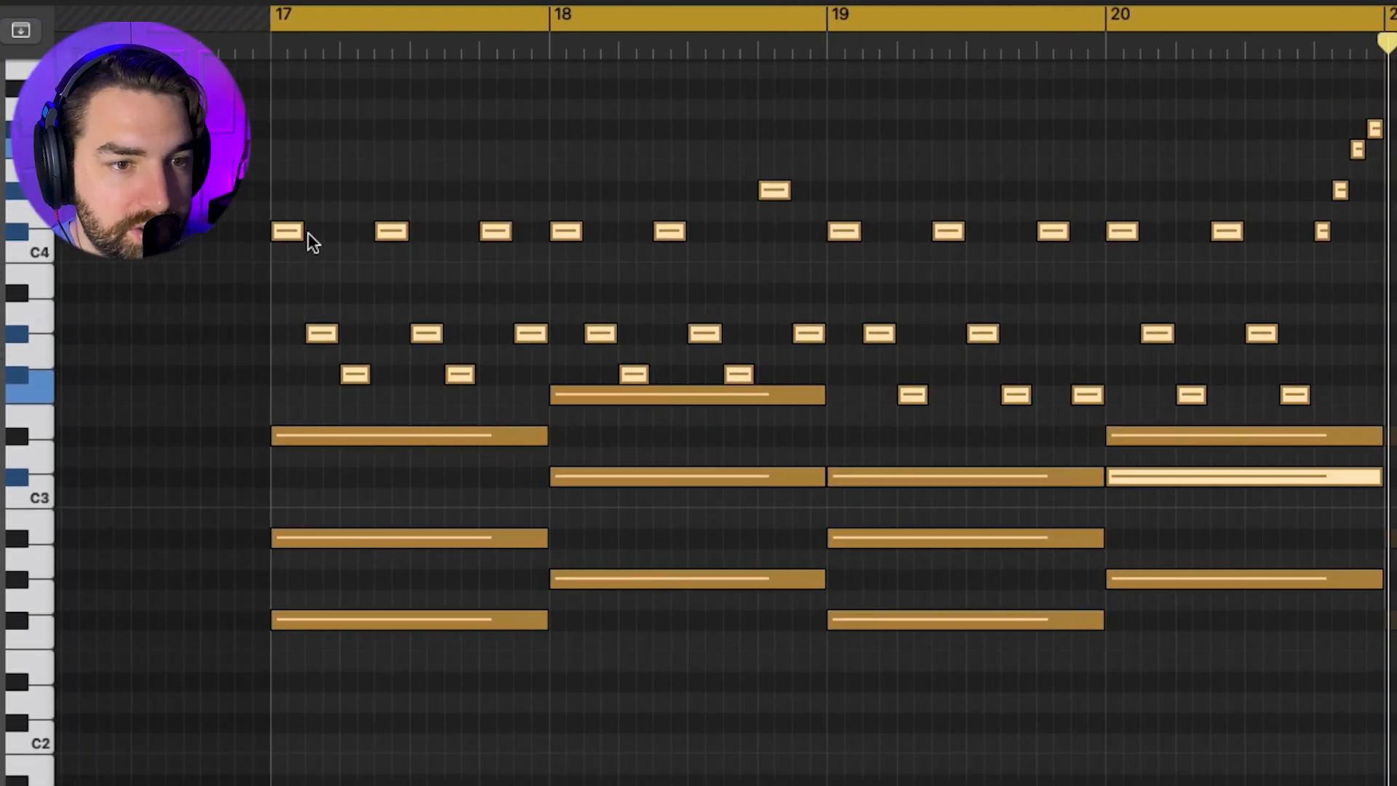
pyautogui.hscroll(1, 308, 233)
pyautogui.click(1066, 443)
pyautogui.moveTo(1168, 457); pyautogui.dragTo(704, 495)
pyautogui.moveTo(1247, 217); pyautogui.dragTo(213, 251)
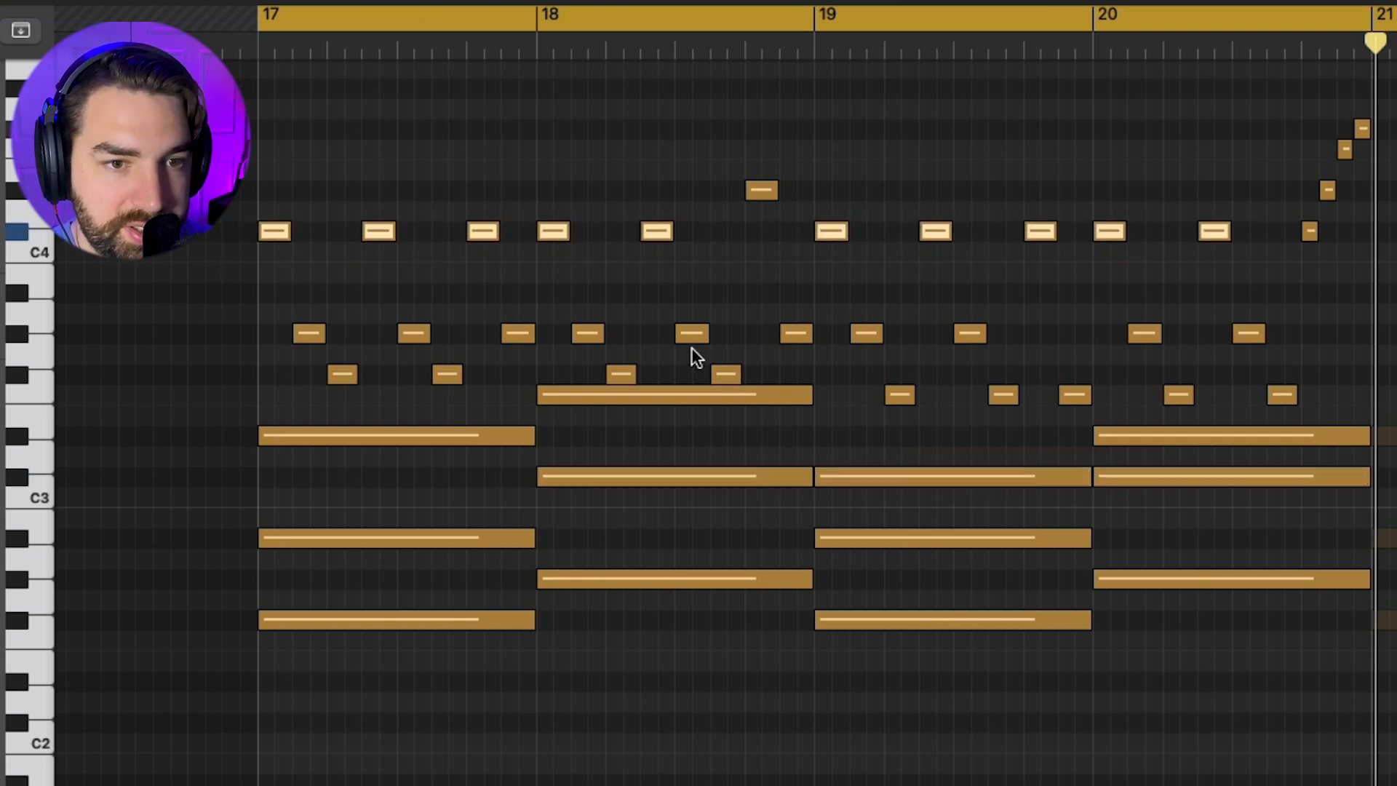
# Highlight the G#3 arpeggio notes across bars 17 to 20, and the G#2 chord notes in bars 18 and 20
pyautogui.moveTo(1324, 299); pyautogui.dragTo(233, 347)
pyautogui.click(793, 580)
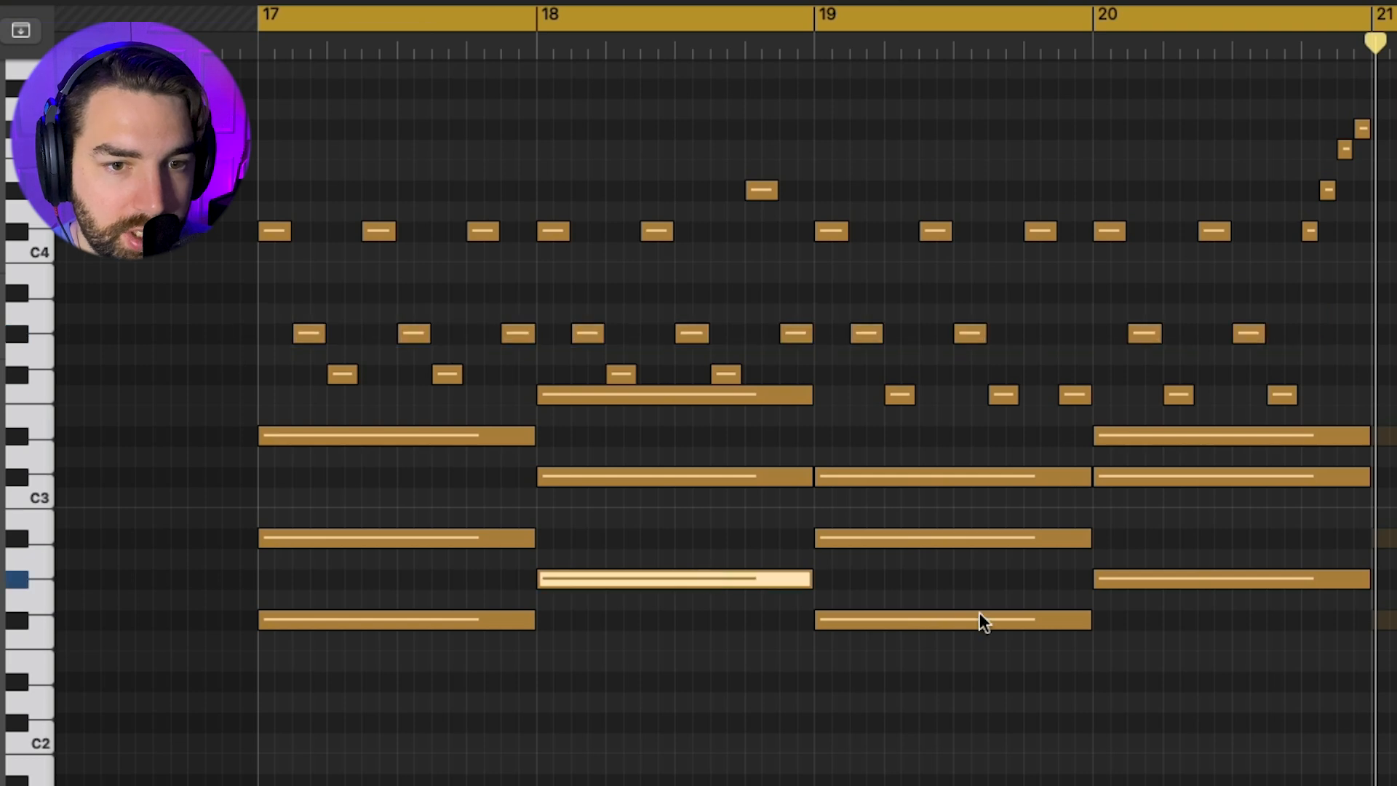
pyautogui.click(1144, 580)
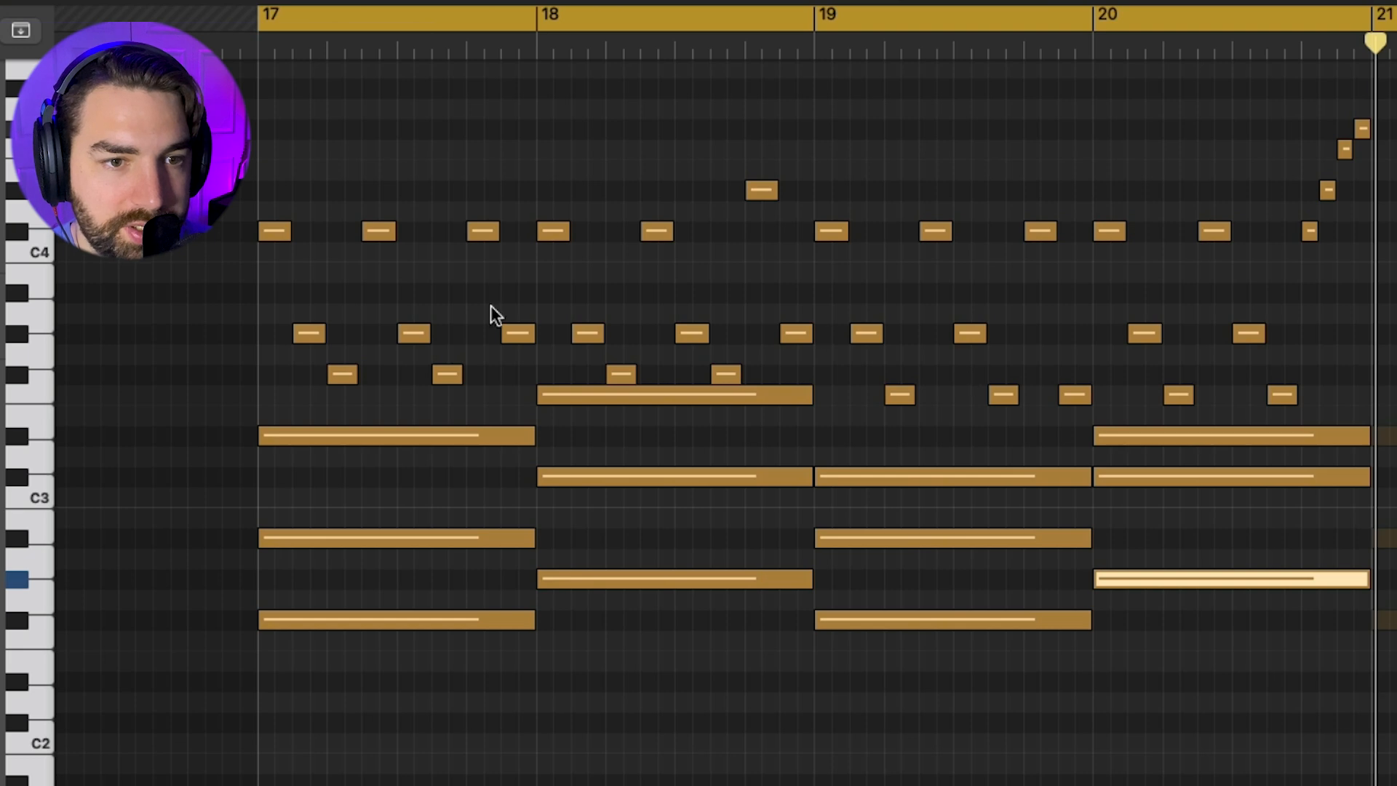
# Compare the F3 arpeggio notes in bars 19 and 20 with the F#2 chord note in bar 17 and F3 in bar 18
pyautogui.moveTo(1336, 370); pyautogui.dragTo(876, 418)
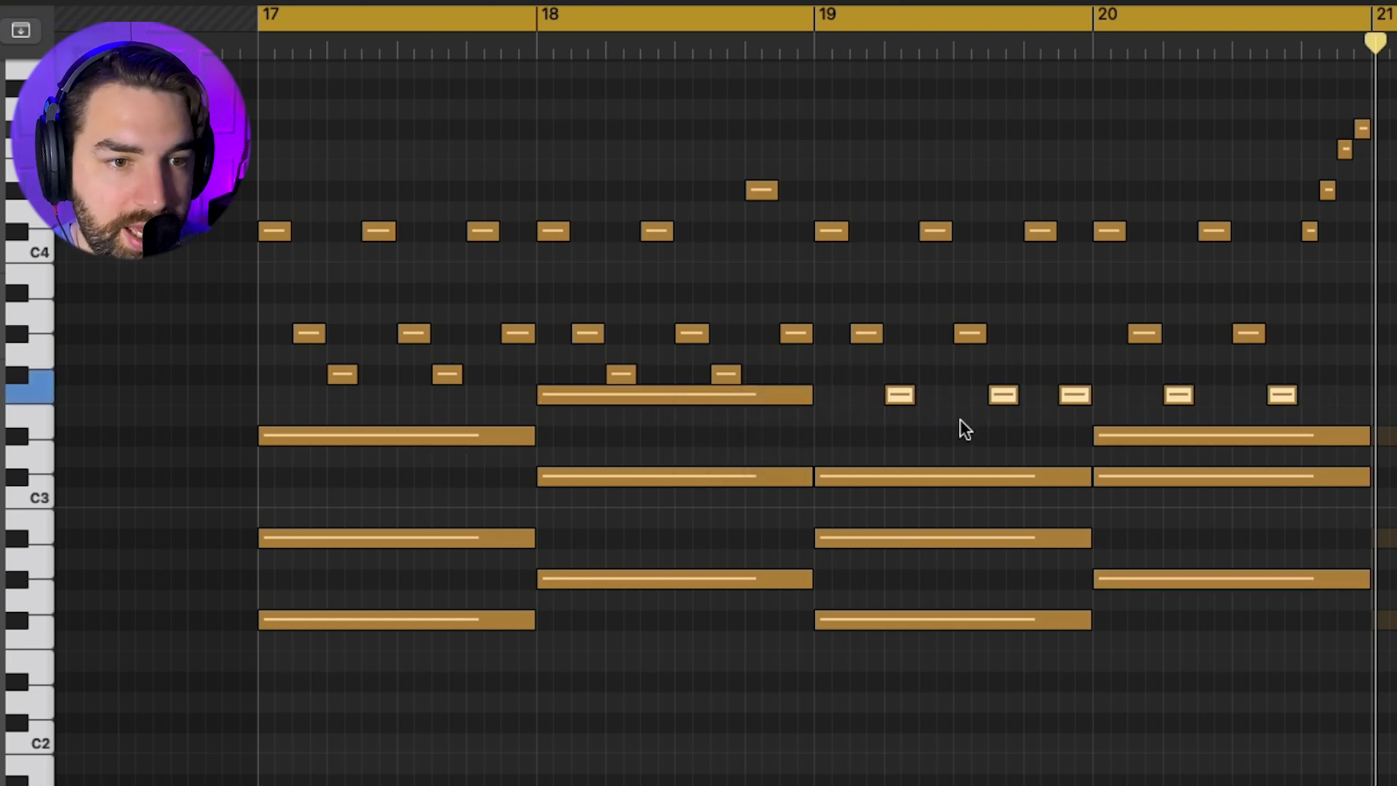
pyautogui.click(334, 631)
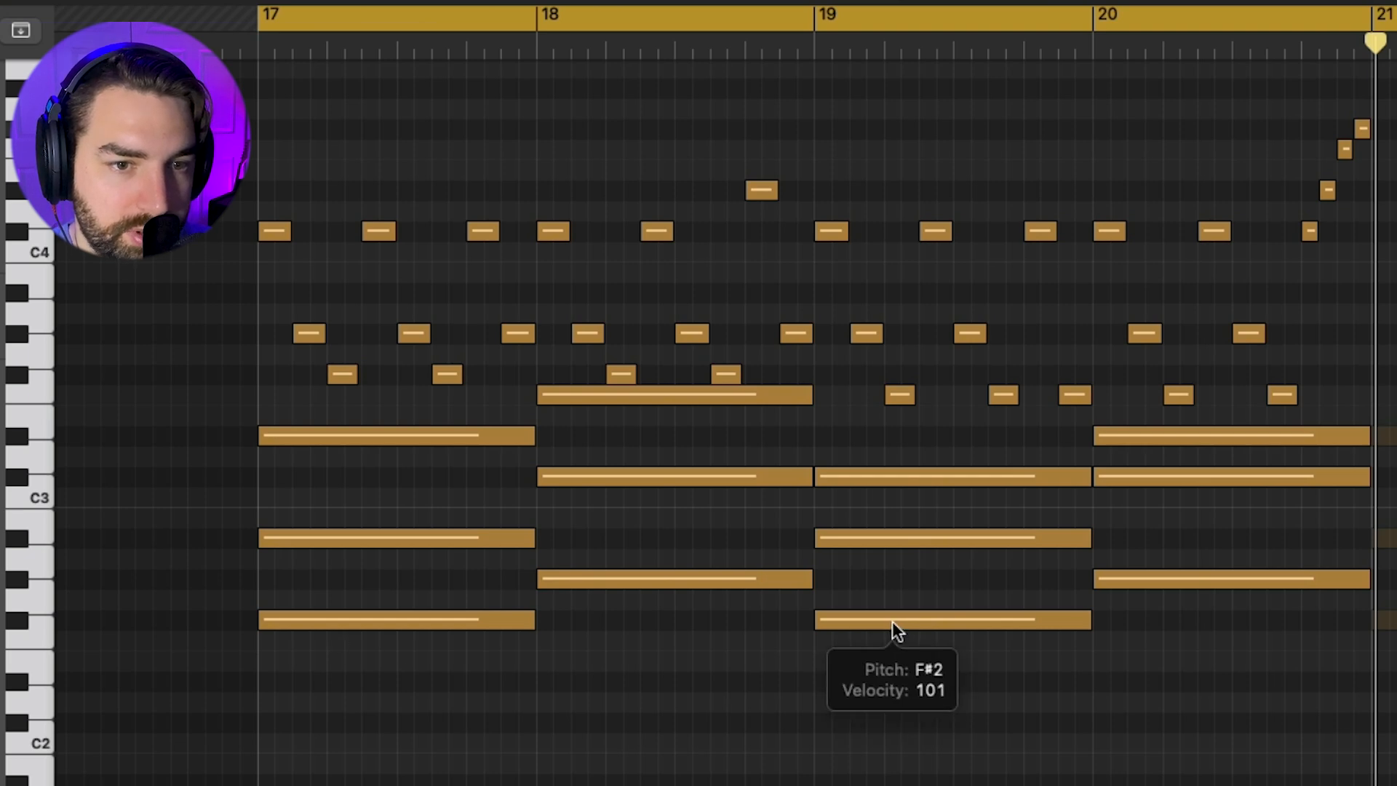
pyautogui.click(612, 399)
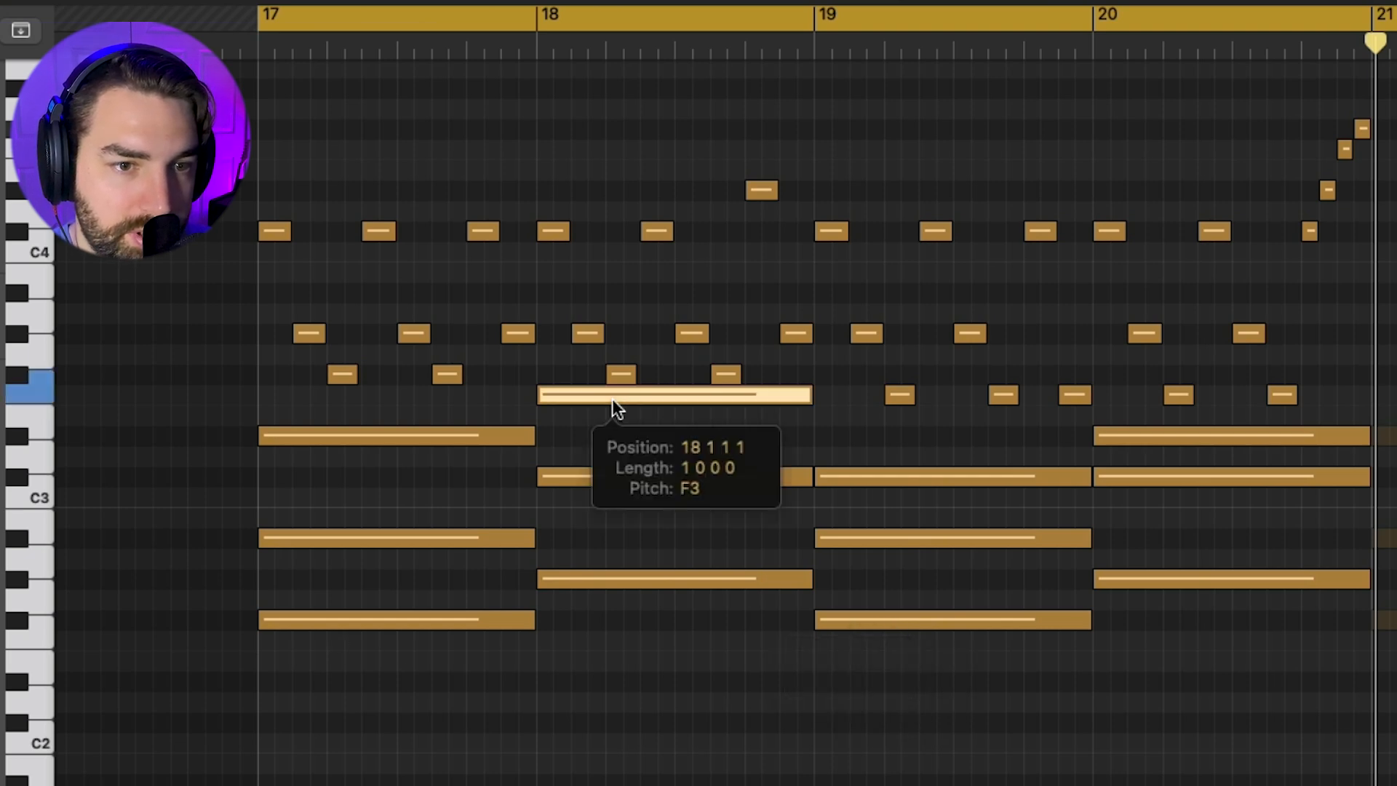
# Play back the real hero arrangement from bar 5 into bar 12, with the tracks enlarged horizontally
pyautogui.scroll(3, 831, 386)
pyautogui.hscroll(4, 829, 386)
pyautogui.scroll(-3, 796, 397)
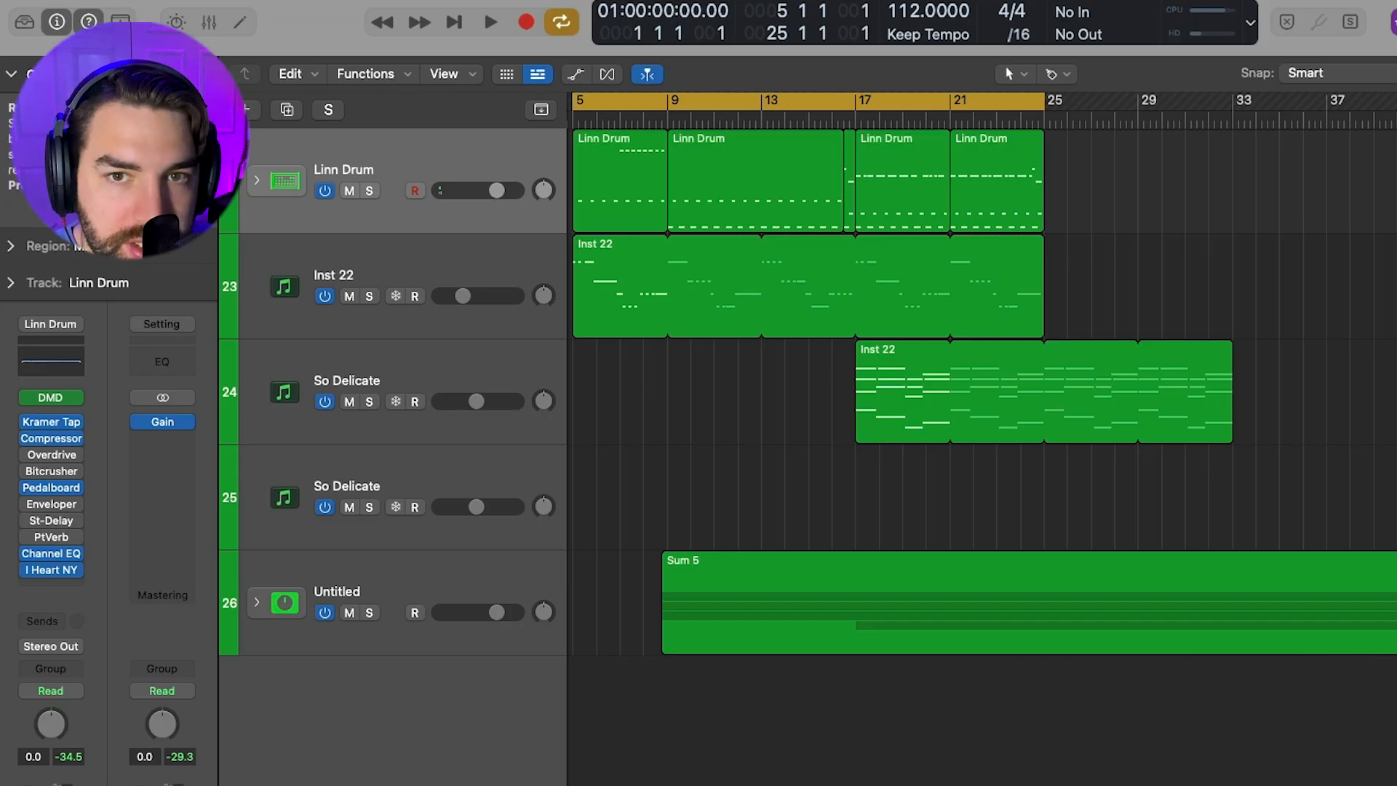
pyautogui.press('super+Right')
pyautogui.press('super+Right')
pyautogui.press('super+Right')
pyautogui.press('super+Right')
pyautogui.scroll(1, 772, 267)
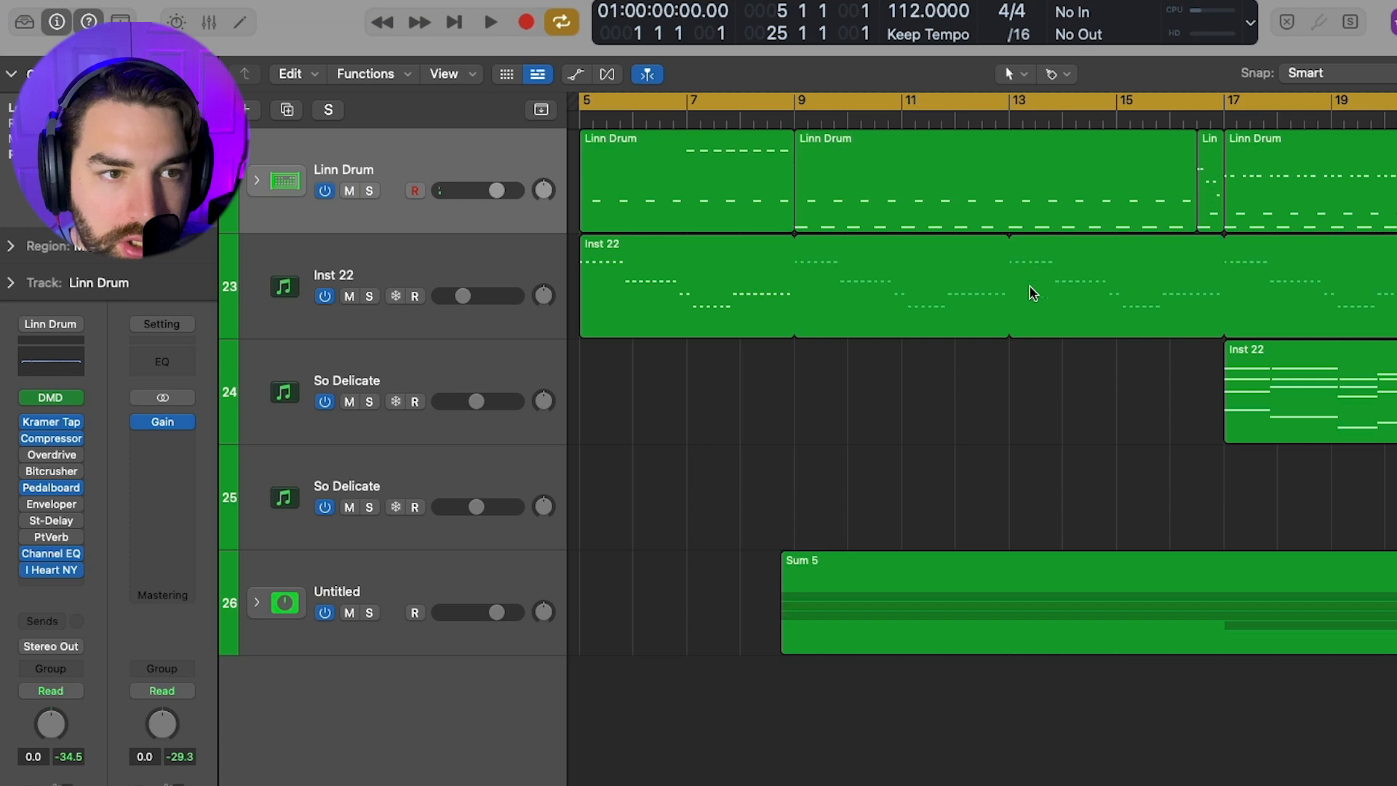
pyautogui.click(586, 115)
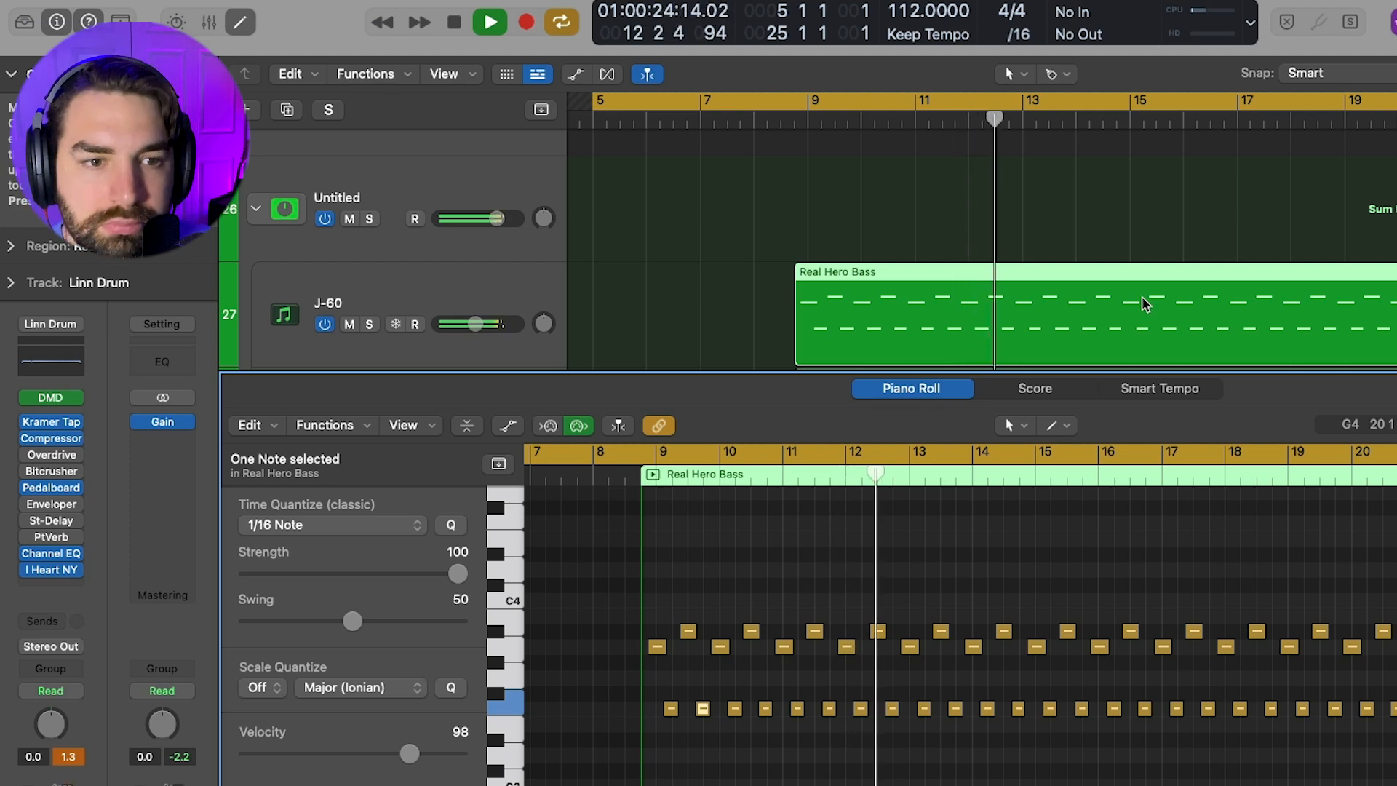
pyautogui.press('space')
# Enlarge the track area above the Piano Roll and inspect the J-60 track's Syntronik instrument with its Synth Gone Stringer preset
pyautogui.moveTo(646, 373); pyautogui.dragTo(646, 643)
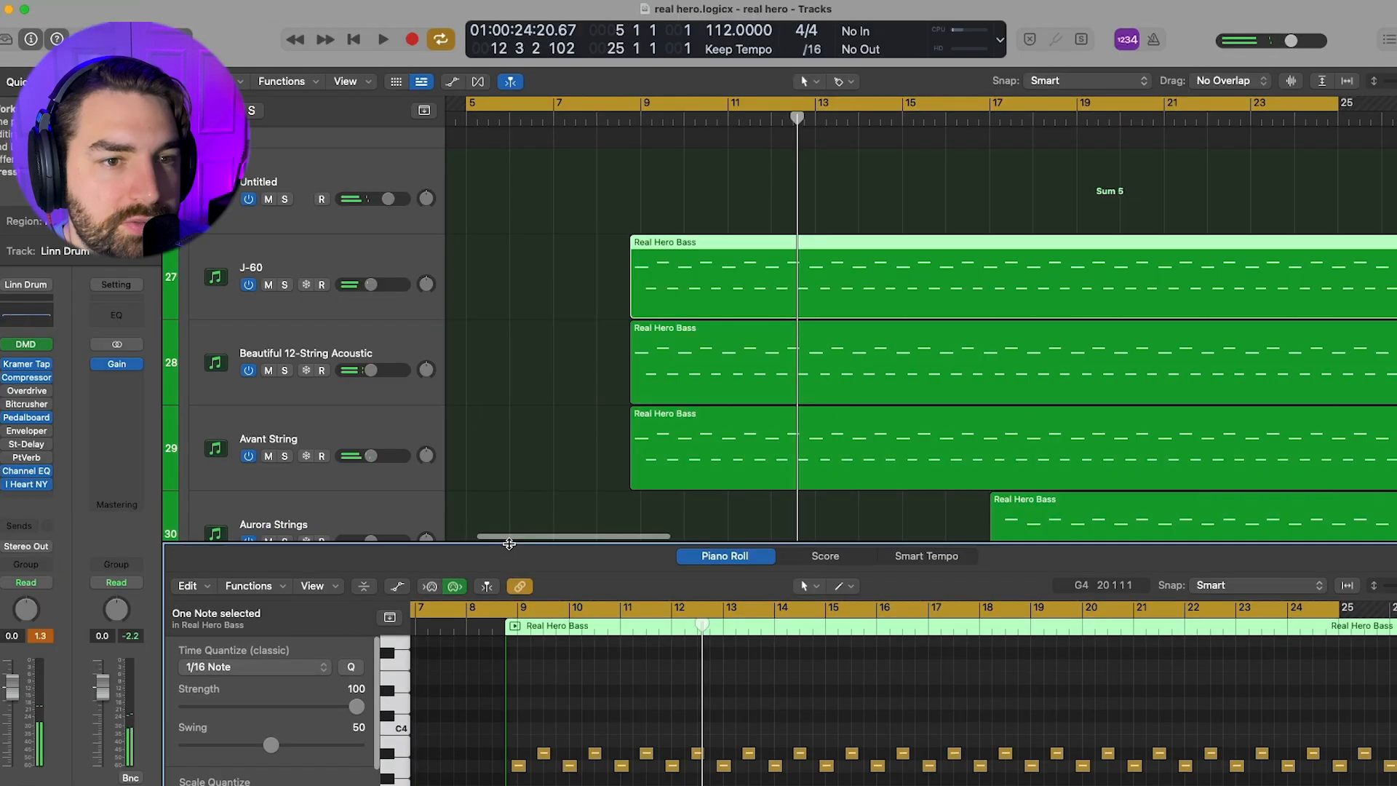
pyautogui.click(342, 305)
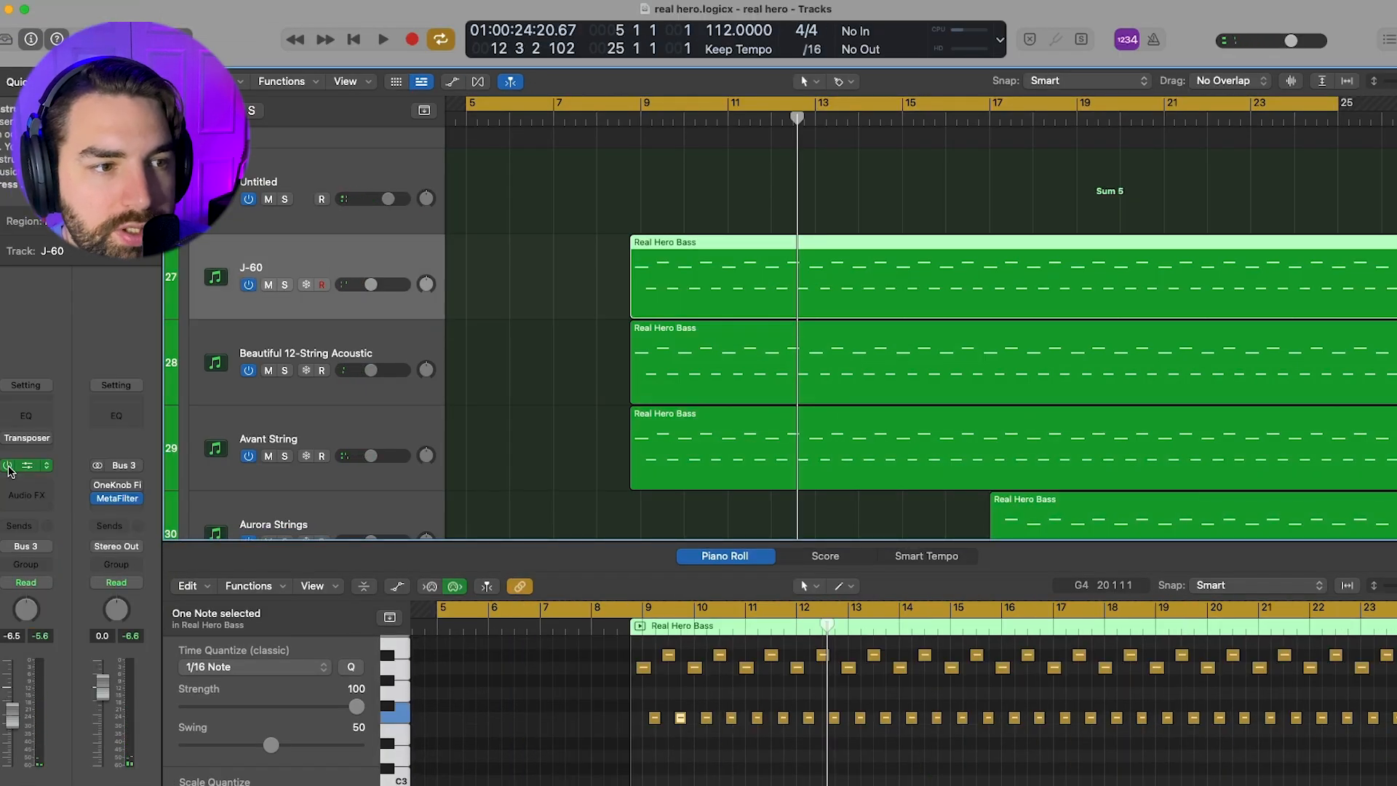
pyautogui.click(21, 468)
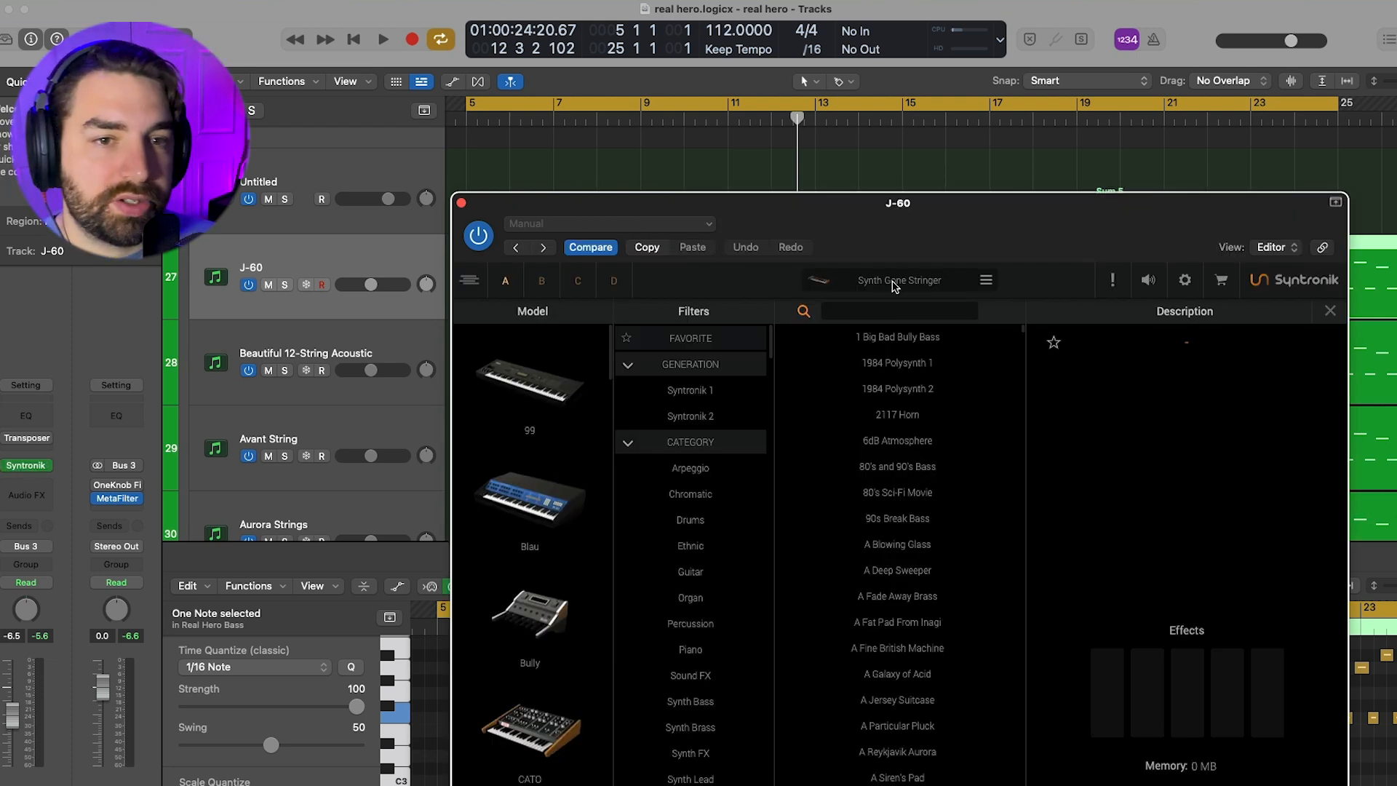
pyautogui.click(820, 288)
pyautogui.moveTo(1032, 205); pyautogui.dragTo(994, 77)
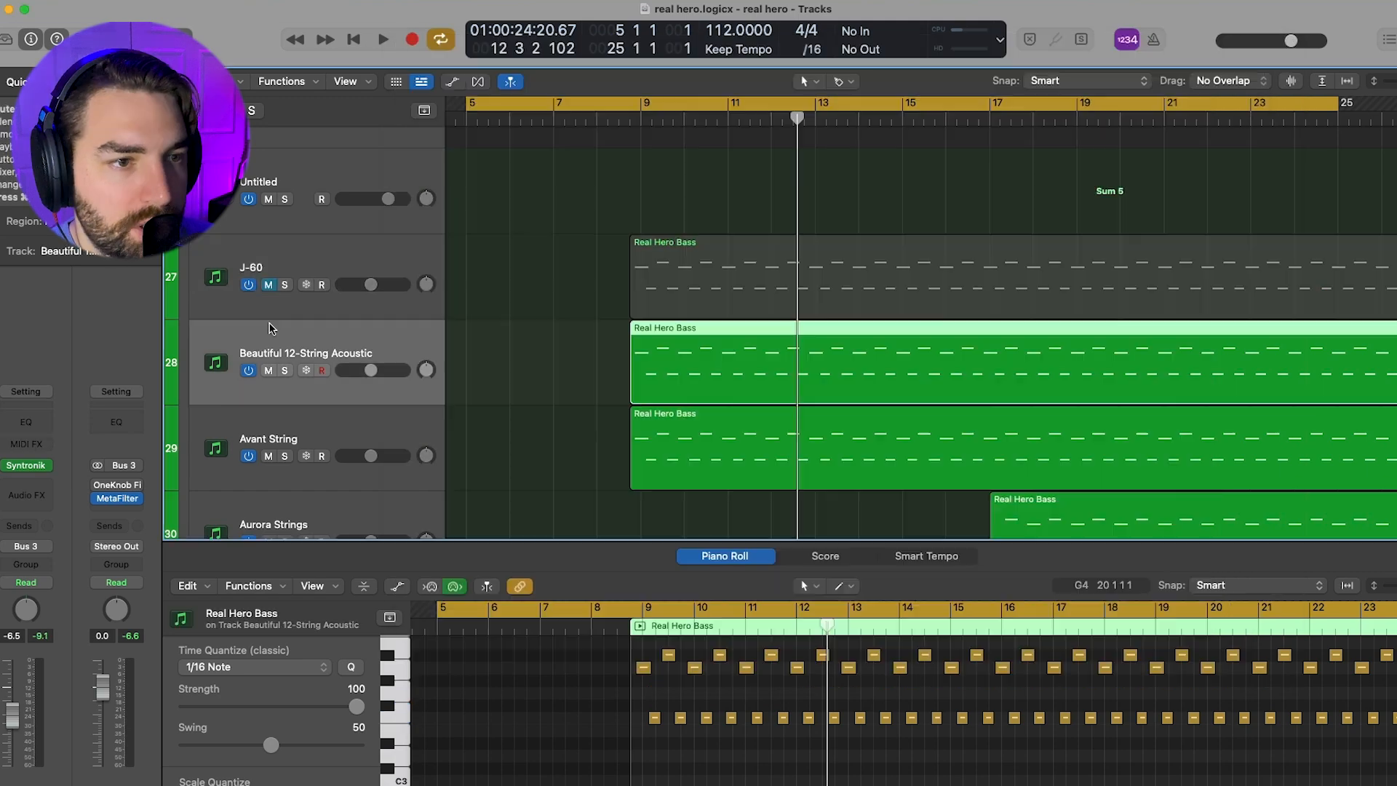
# Mute the Beautiful 12-String Acoustic track and listen to Avant String from bar 9, inspecting its Syntronik instrument
pyautogui.click(270, 370)
pyautogui.click(306, 421)
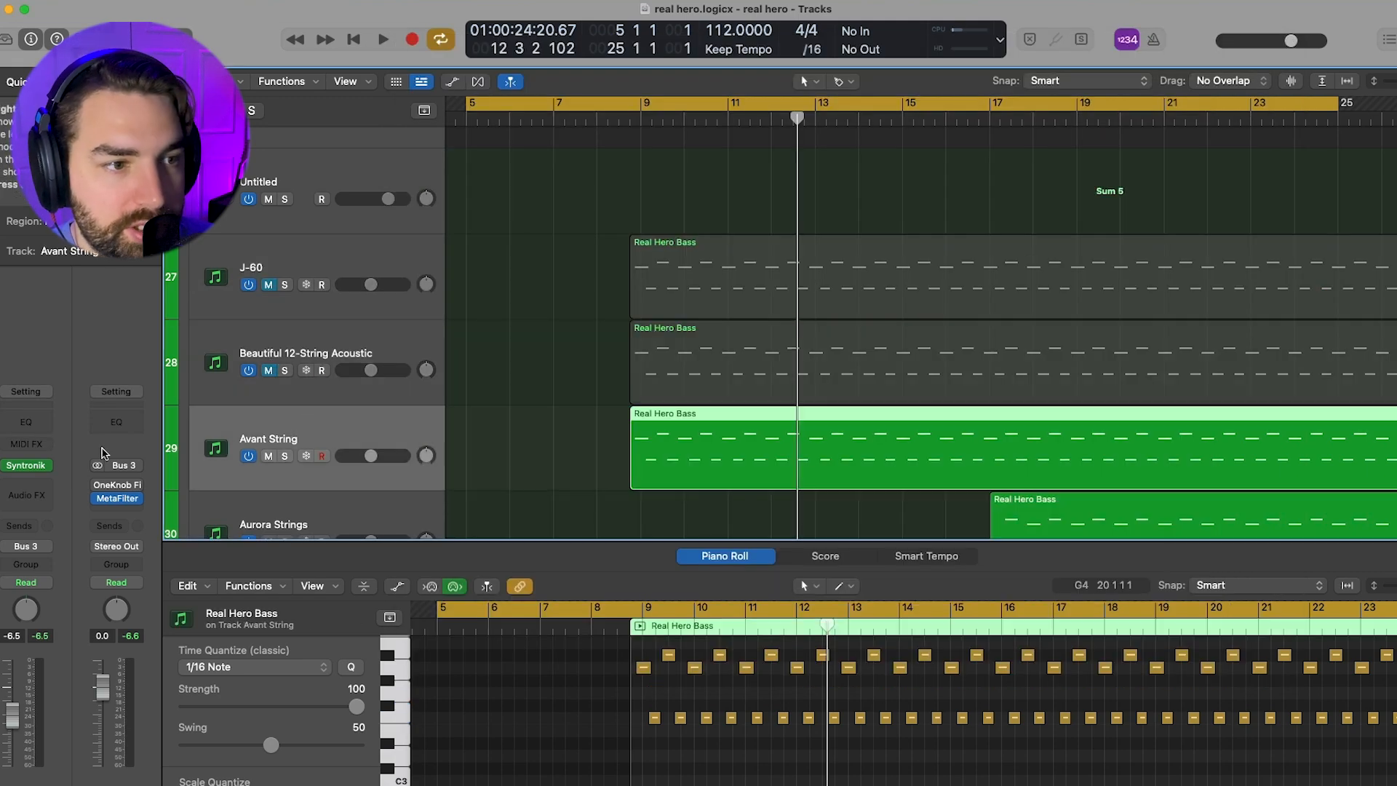
pyautogui.click(25, 465)
pyautogui.click(825, 282)
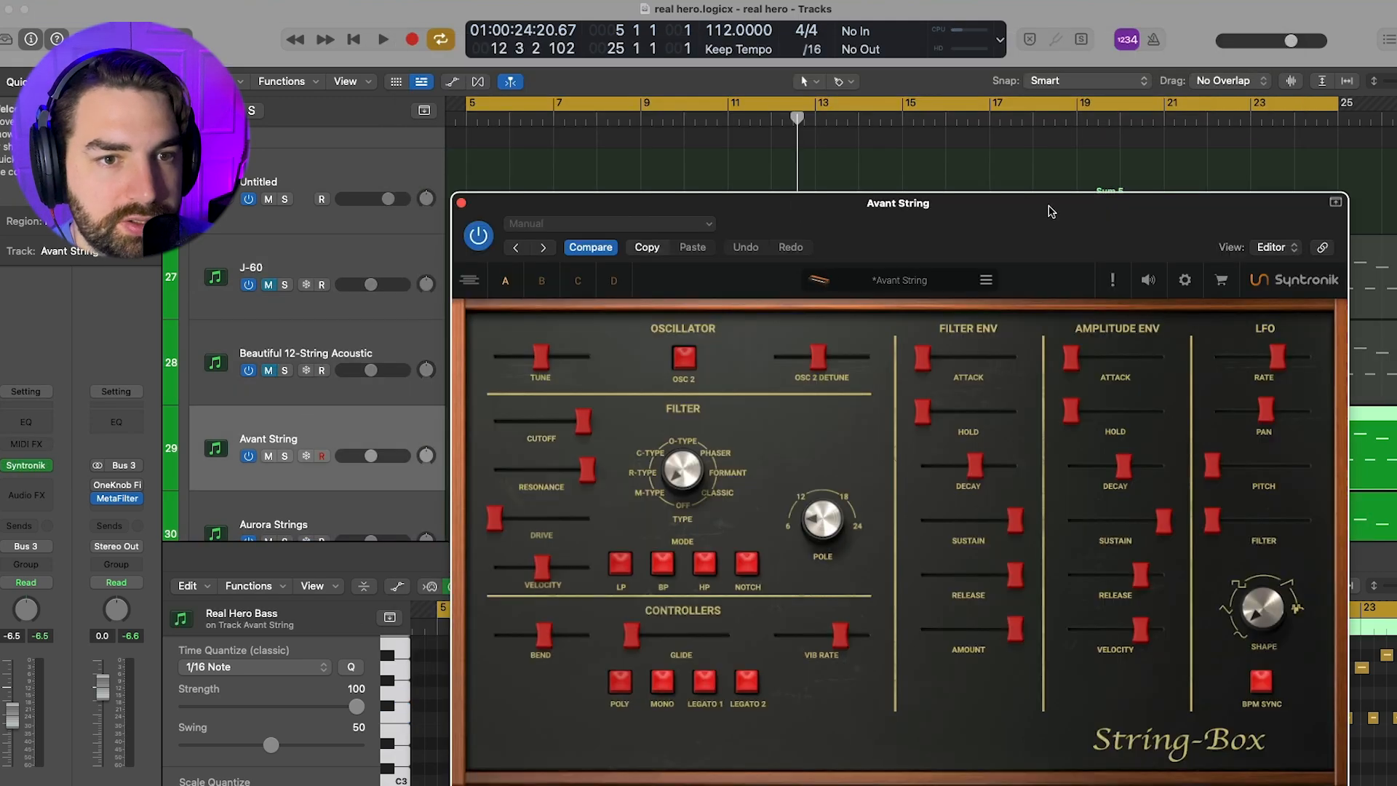
pyautogui.moveTo(1052, 212); pyautogui.dragTo(1123, 619)
pyautogui.press('space')
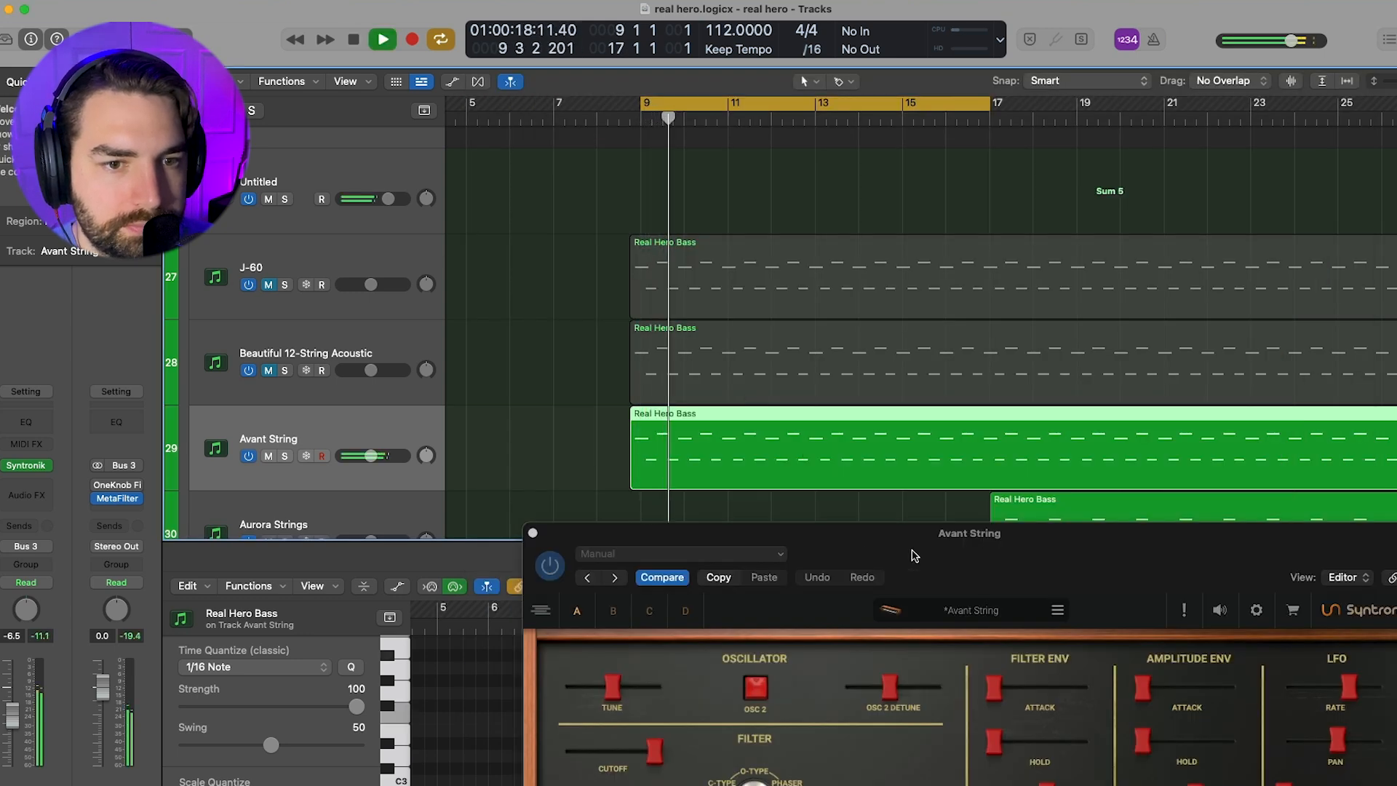
pyautogui.moveTo(932, 630); pyautogui.dragTo(920, 445)
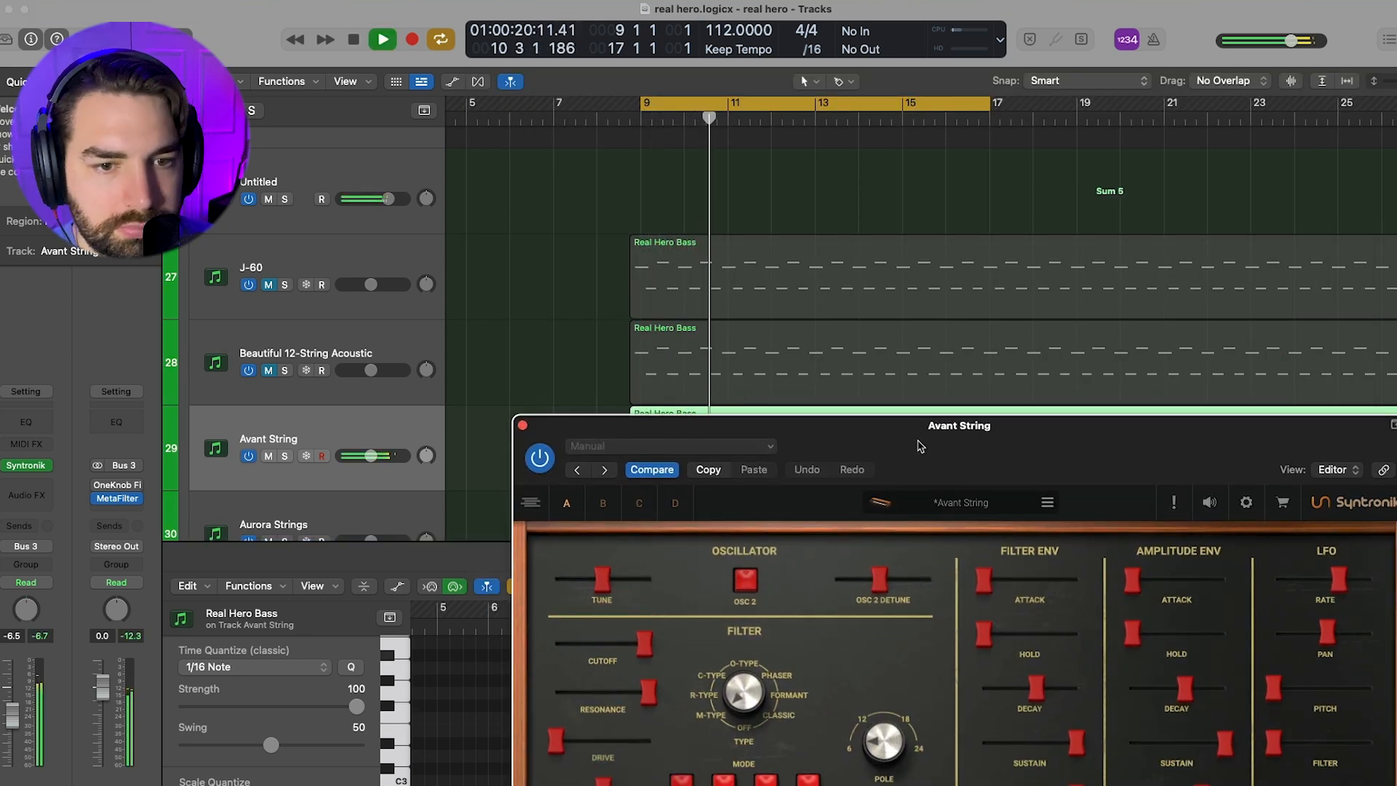
pyautogui.click(522, 425)
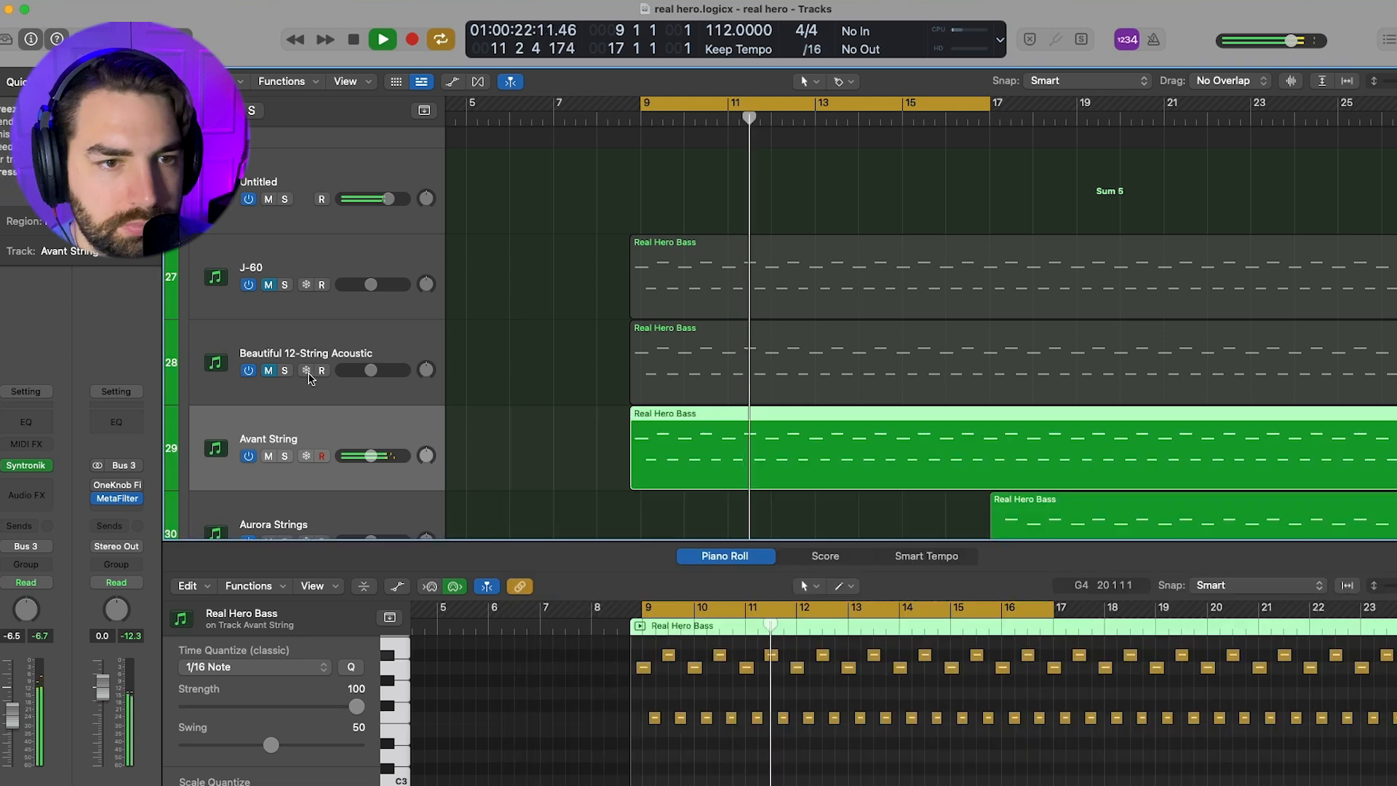
# Listen to Beautiful 12-String Acoustic with Avant String muted, and check its Syntronik instrument
pyautogui.click(358, 365)
pyautogui.scroll(1, 342, 378)
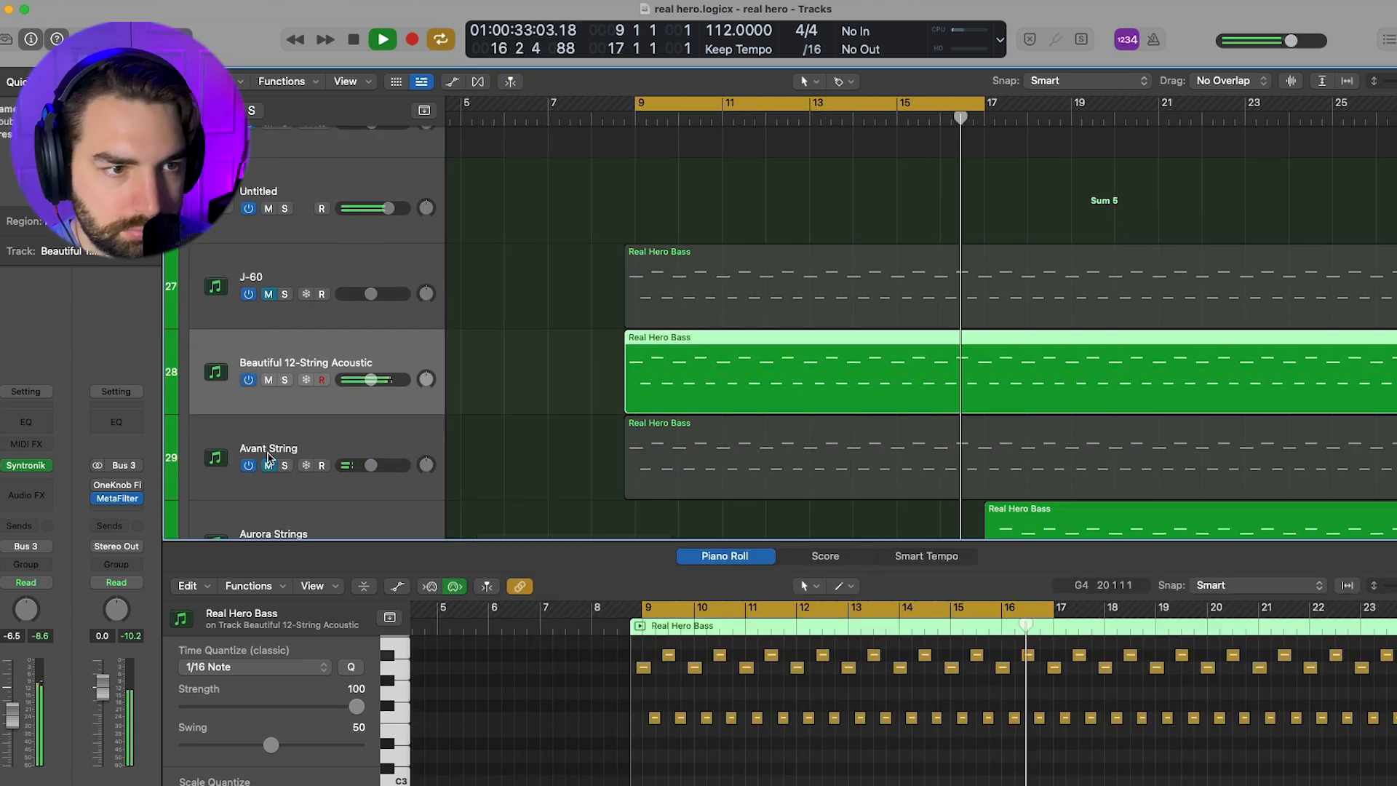
pyautogui.click(26, 465)
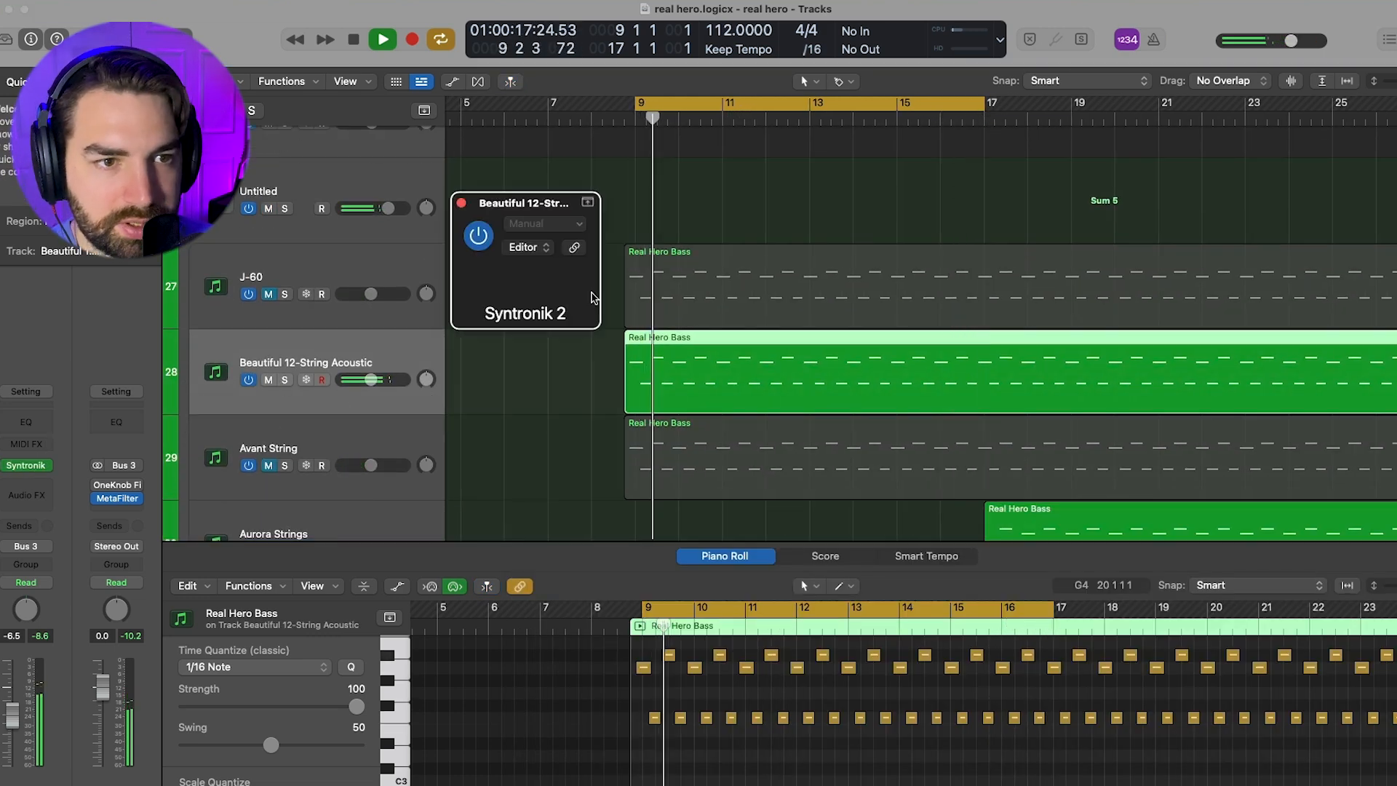
pyautogui.scroll(-3, 374, 367)
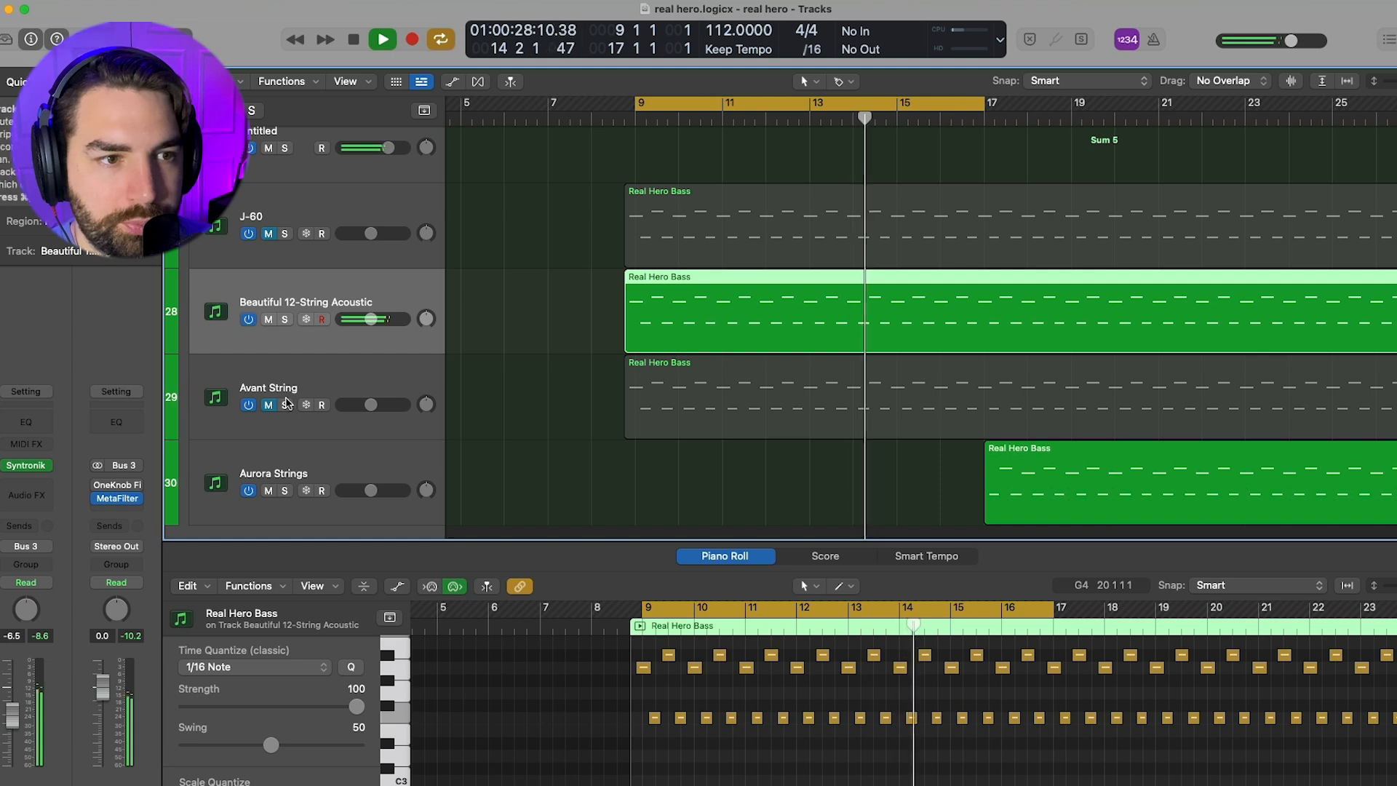
# Unmute the Avant String and J-60 tracks during playback to hear all three arpeggio layers together
pyautogui.click(269, 405)
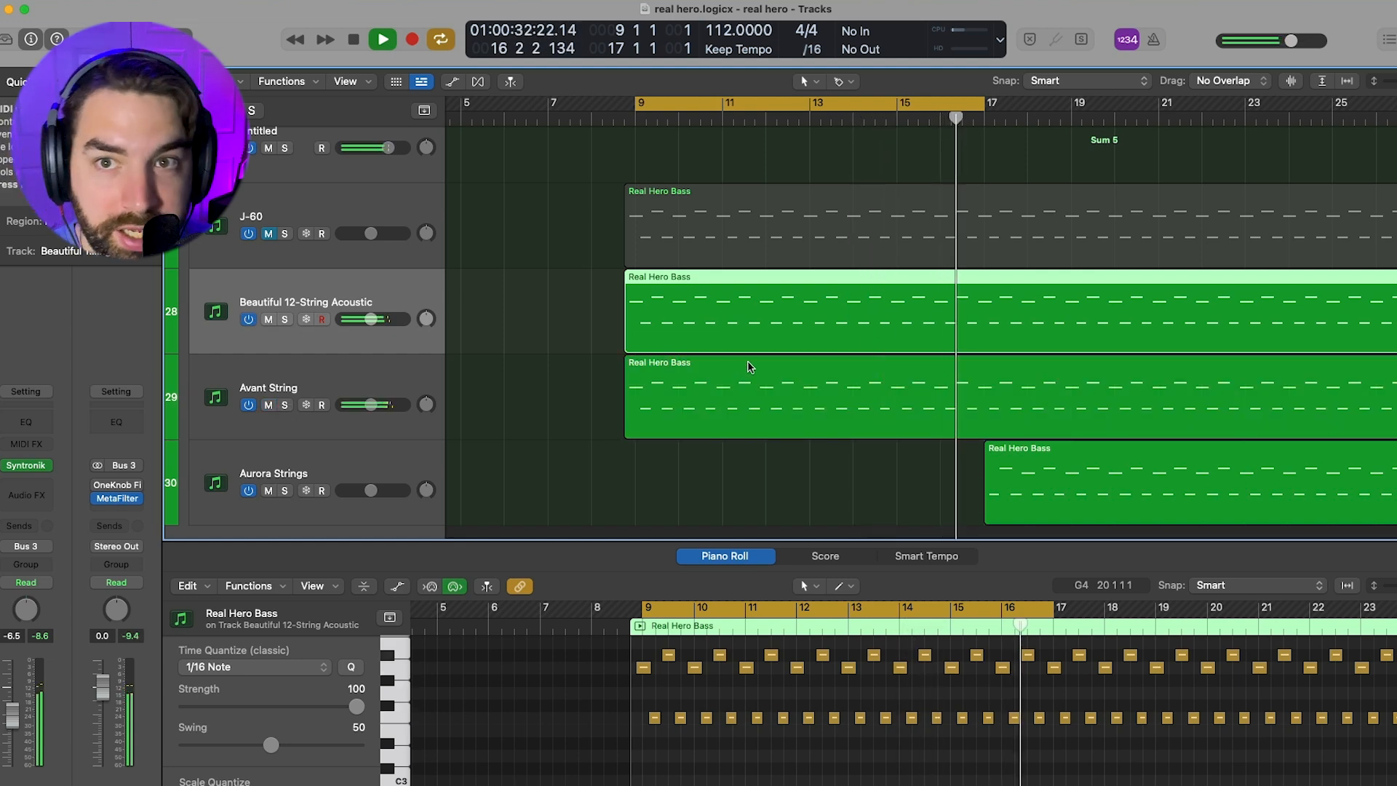
pyautogui.click(269, 234)
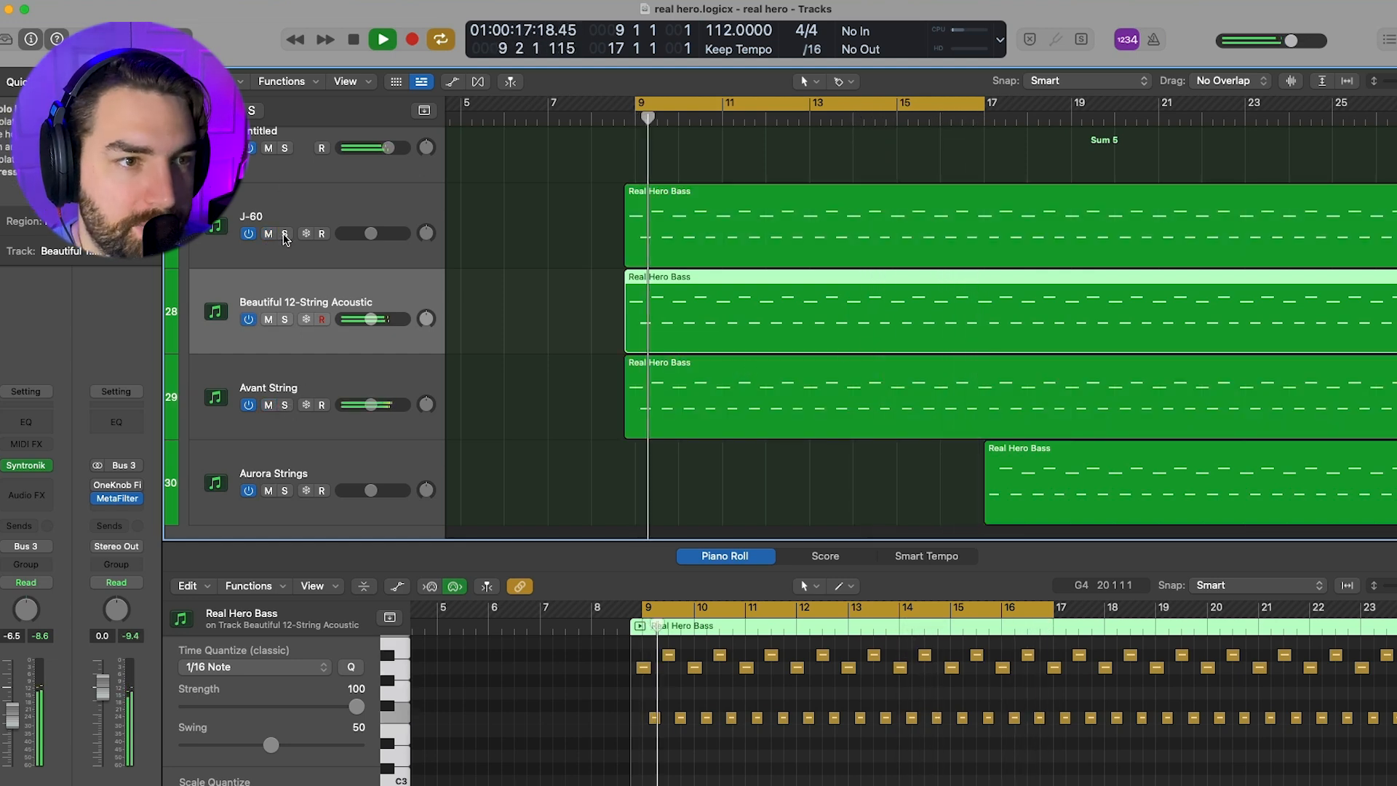
pyautogui.click(285, 234)
pyautogui.click(285, 234)
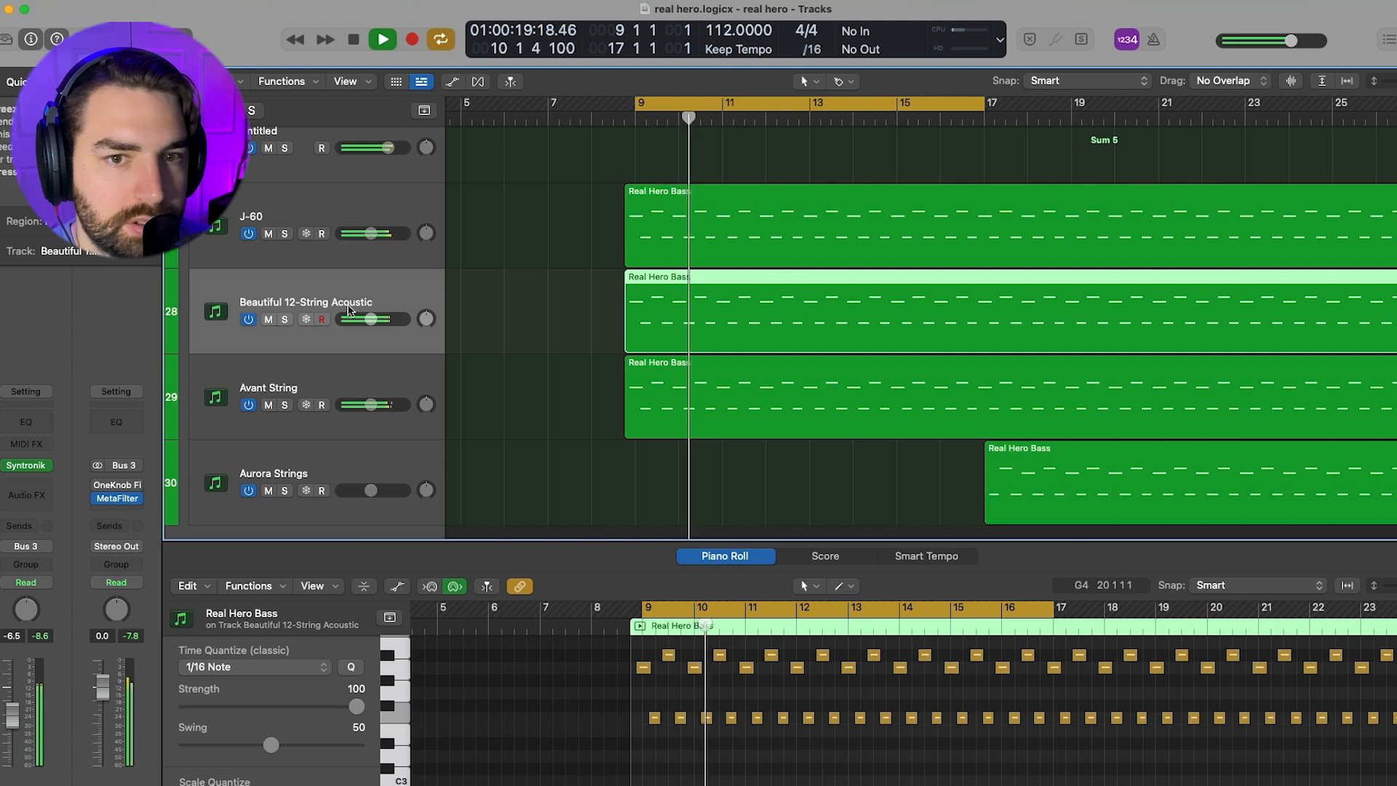
pyautogui.hscroll(-1, 349, 298)
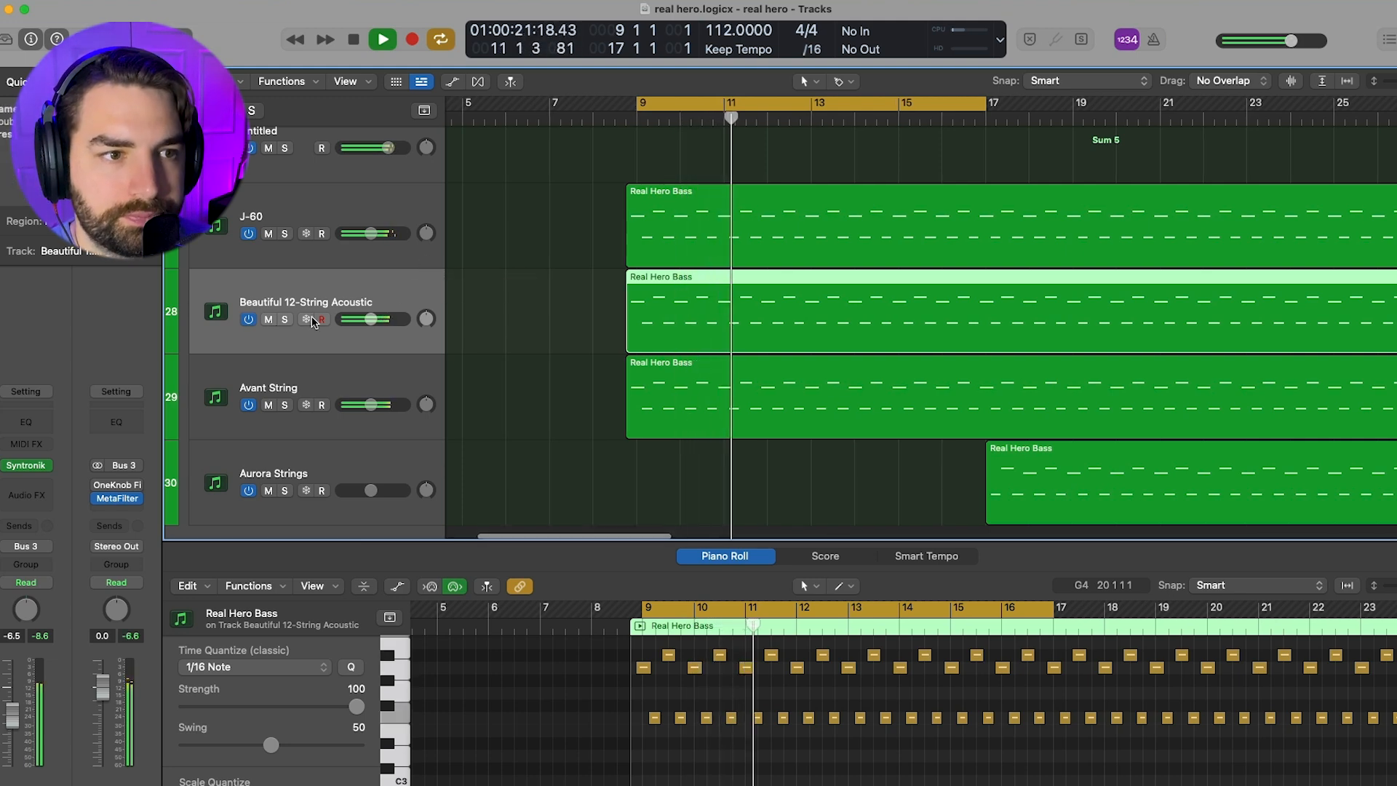
# Compare J-60 alone with the full stack by muting and unmuting Beautiful 12-String Acoustic and Avant String, and stop playback
pyautogui.moveTo(271, 324); pyautogui.dragTo(269, 405)
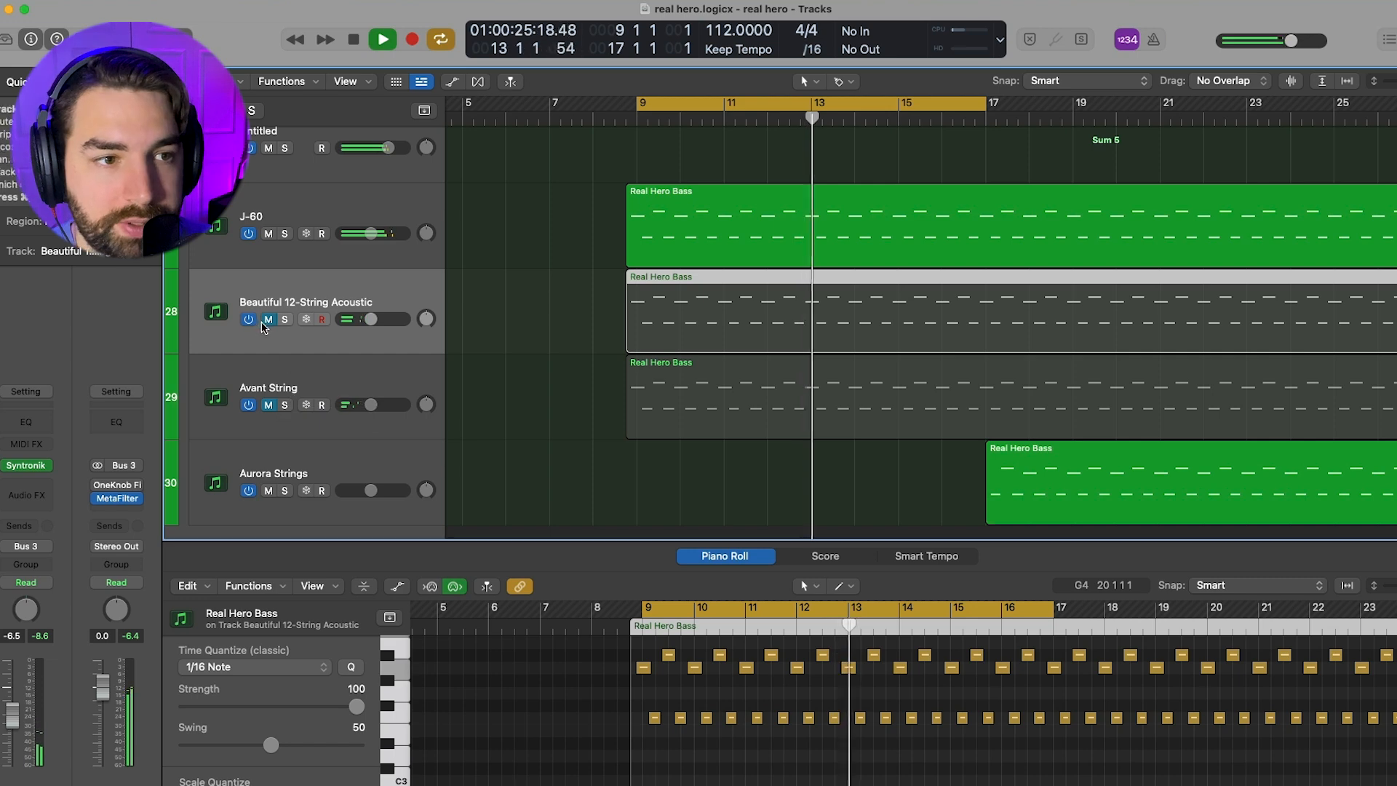
pyautogui.moveTo(269, 323); pyautogui.dragTo(268, 405)
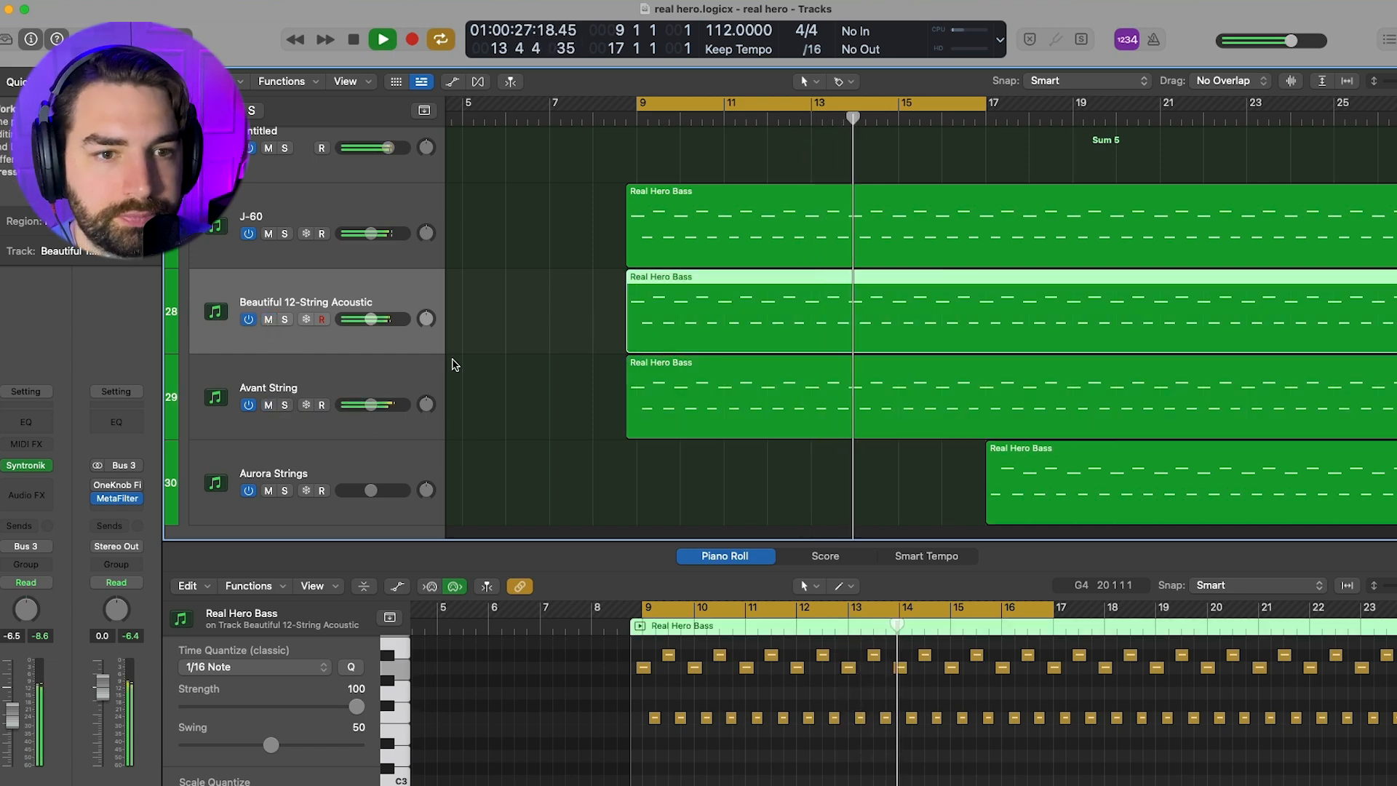
pyautogui.press('space')
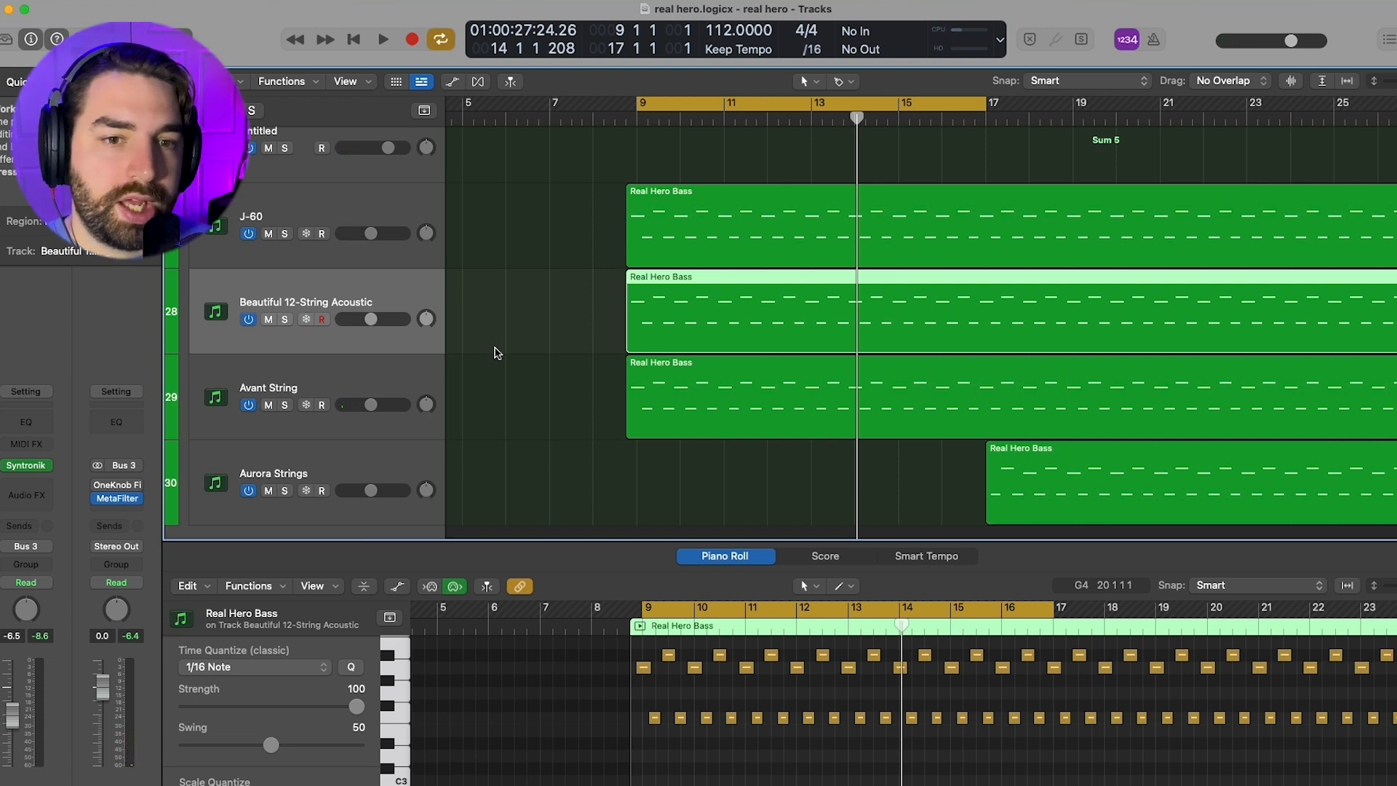
# Set the cycle range to bars 17 to 25 and place the playhead in bar 16 for playback
pyautogui.hscroll(5, 764, 262)
pyautogui.scroll(2, 764, 262)
pyautogui.moveTo(792, 105); pyautogui.dragTo(1157, 128)
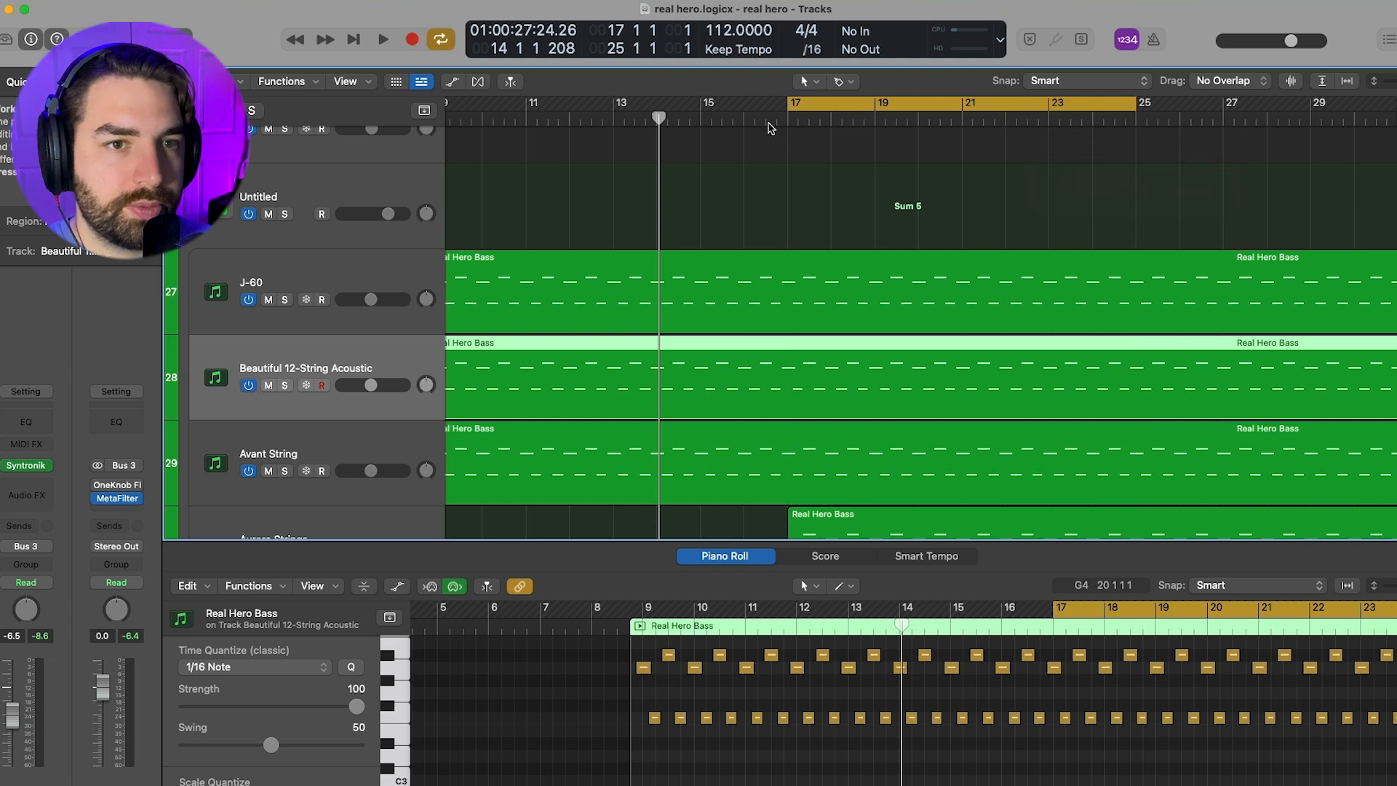
pyautogui.click(767, 122)
pyautogui.press('space')
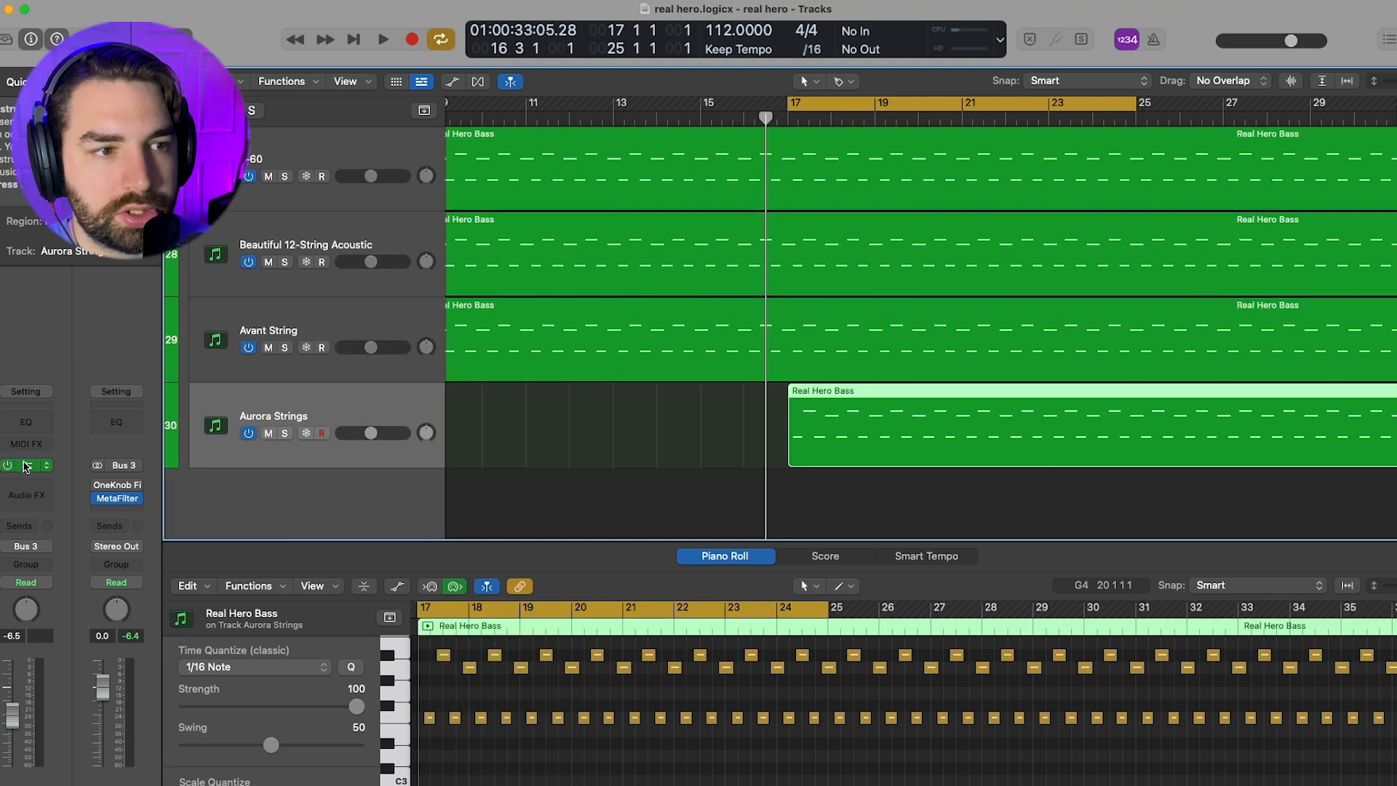
# Listen to Aurora Strings with the other arpeggio layers muted, inspecting its Syntronik DCO-X instrument before closing it
pyautogui.click(26, 467)
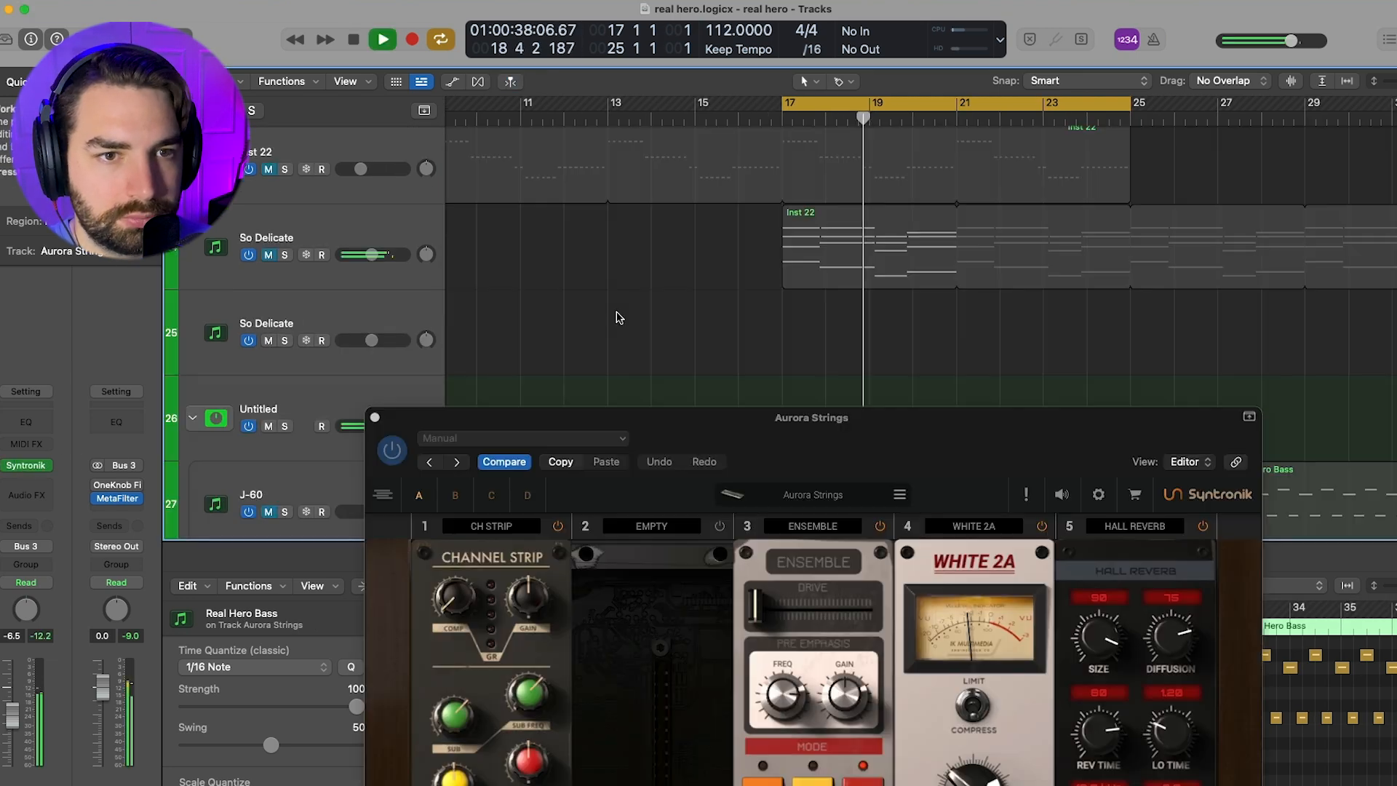
pyautogui.scroll(-5, 616, 314)
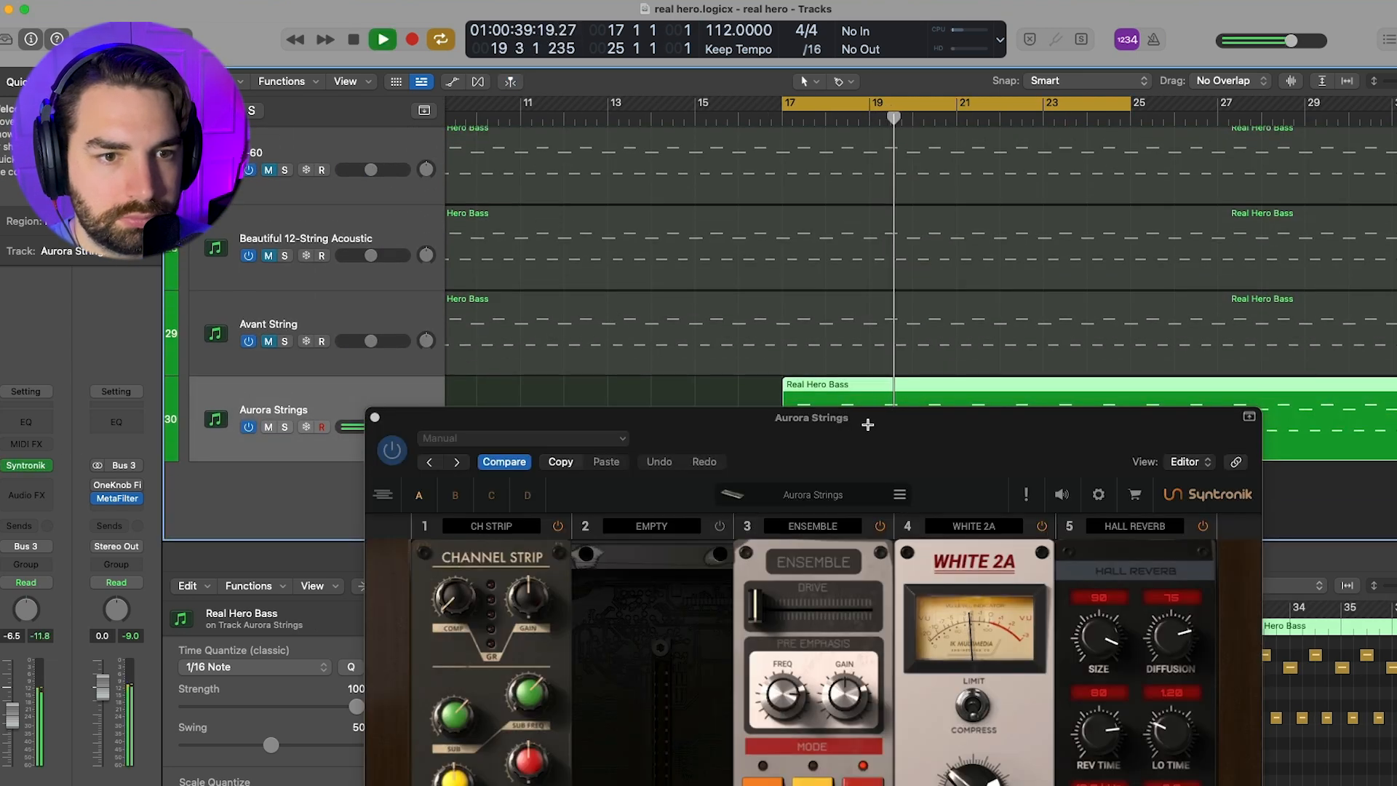
pyautogui.click(732, 499)
pyautogui.moveTo(936, 453); pyautogui.dragTo(941, 211)
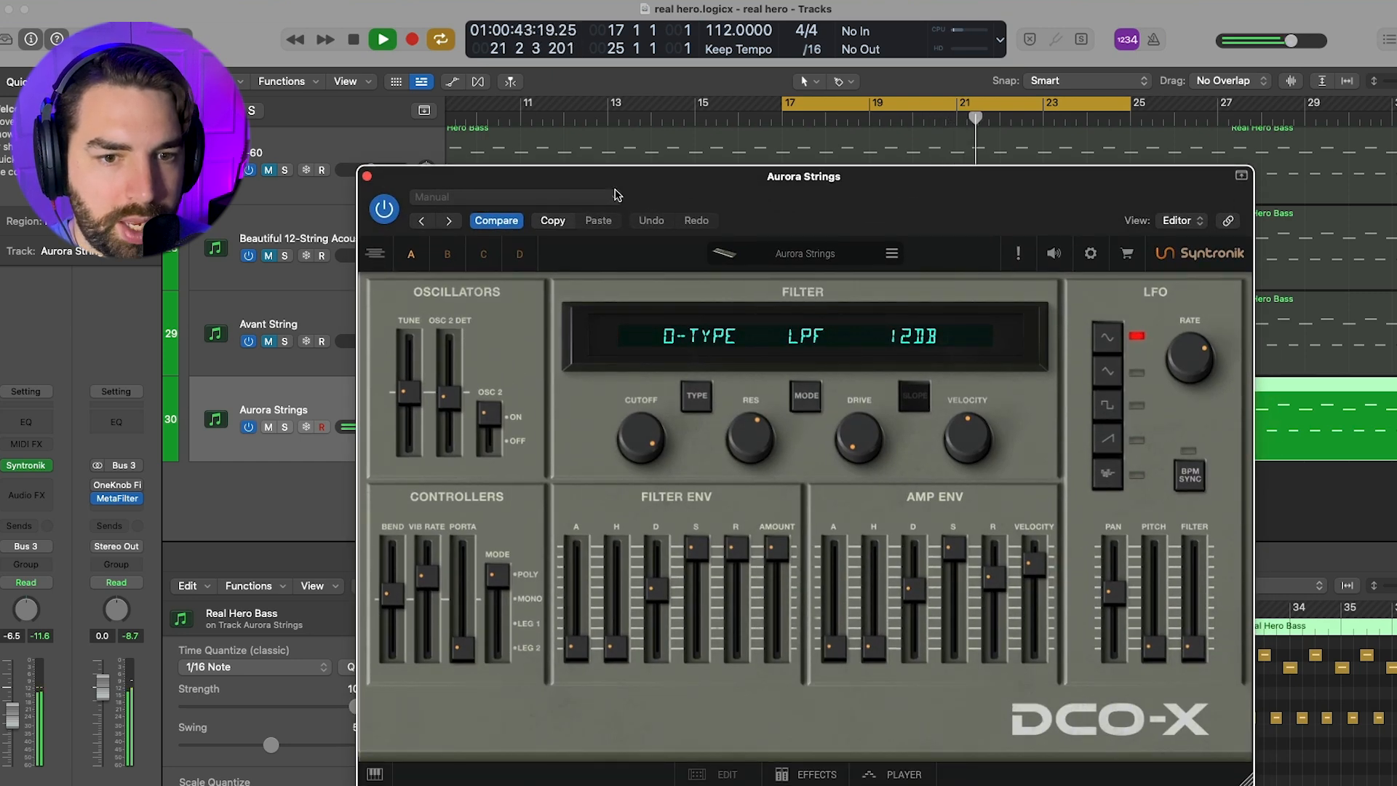
pyautogui.moveTo(841, 188); pyautogui.dragTo(845, 135)
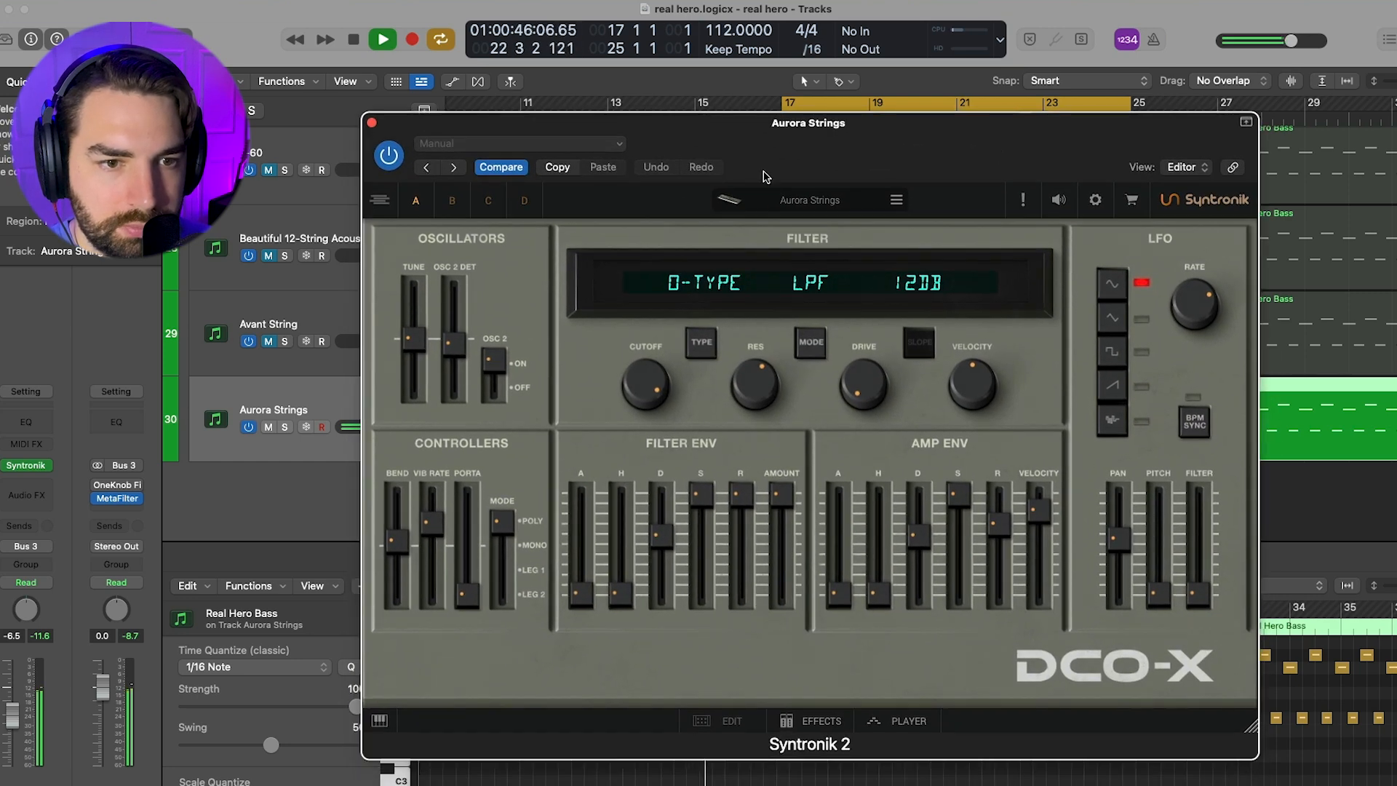
pyautogui.click(372, 126)
# Unmute the J-60, Beautiful 12-String Acoustic and Avant String tracks to hear all four layers together
pyautogui.scroll(2, 291, 327)
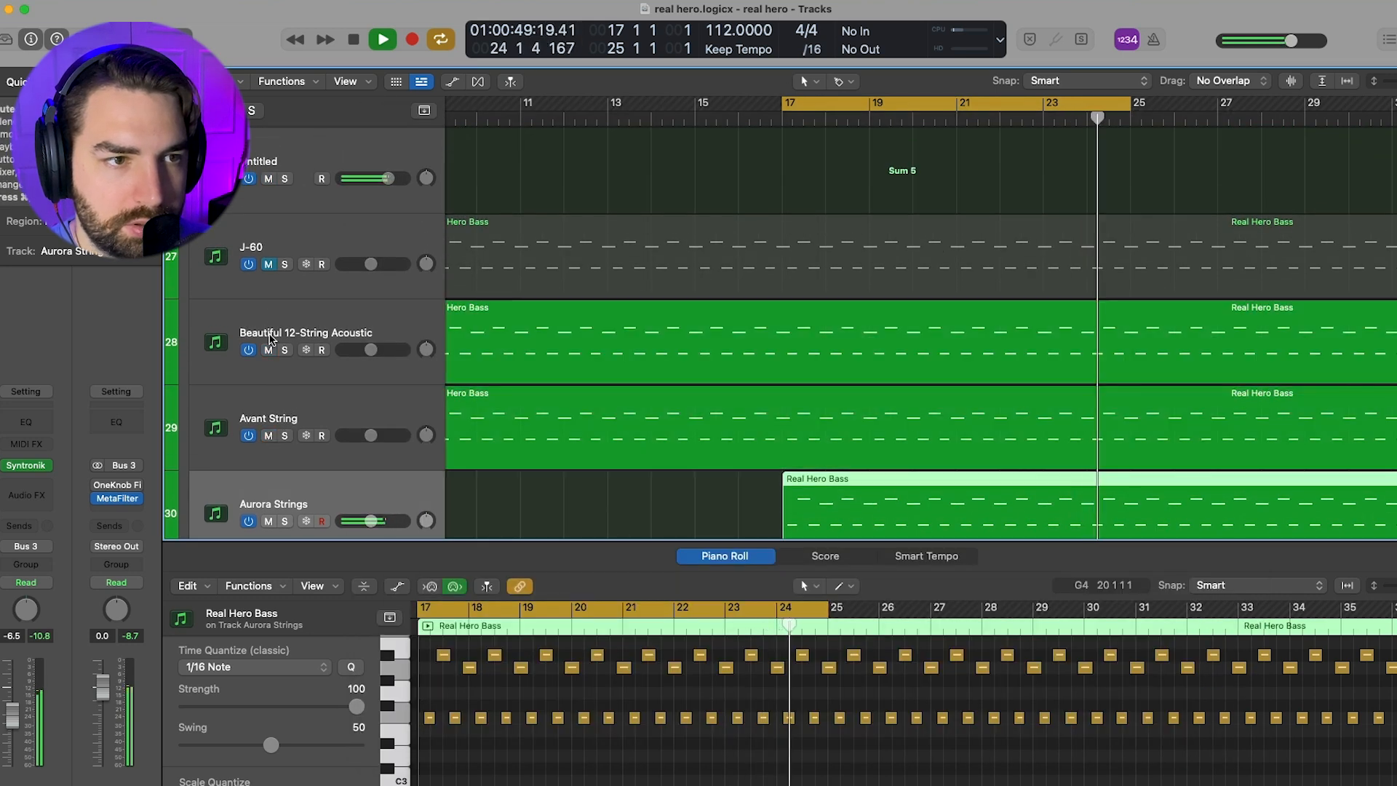
pyautogui.click(268, 264)
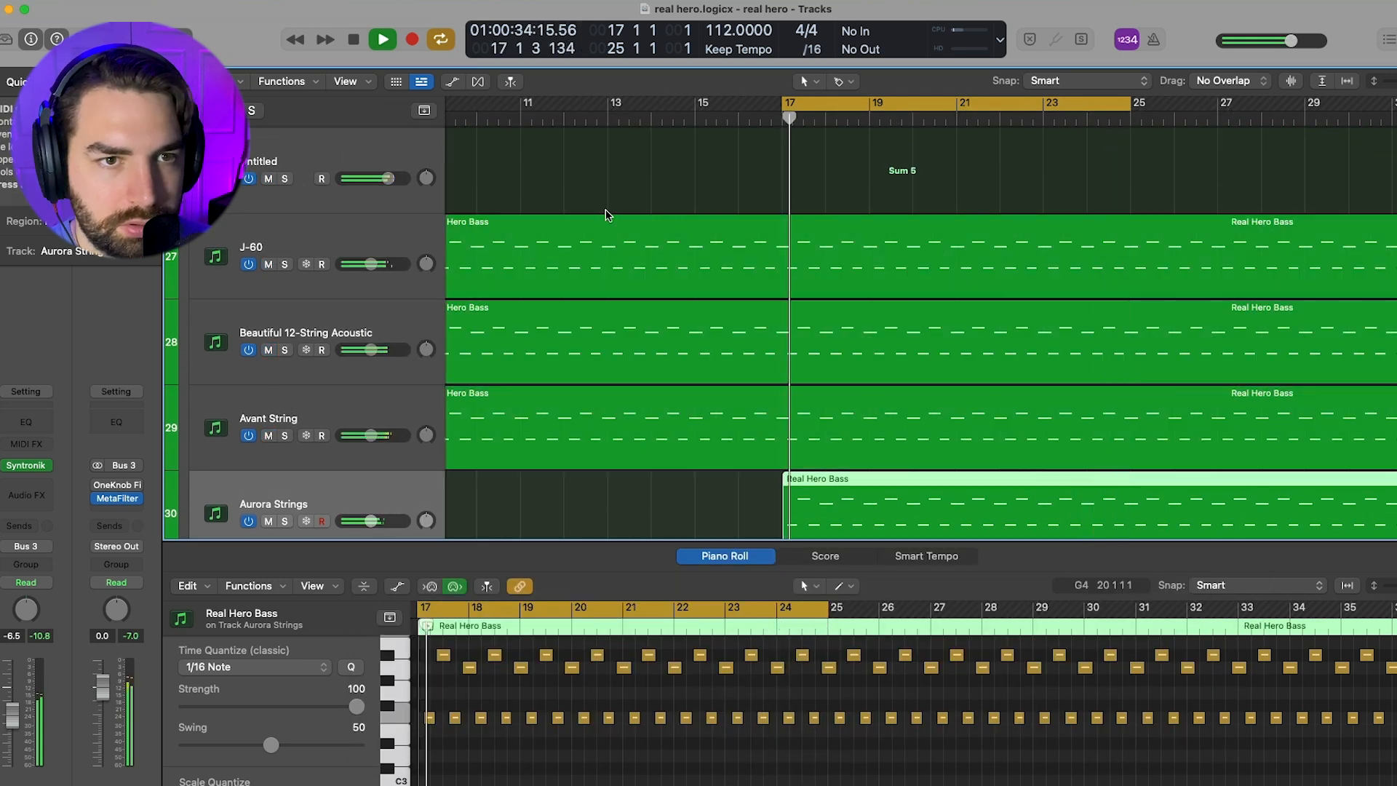
# Unmute the Linn Drum and So Delicate tracks to hear the layered arpeggio with drums and chords
pyautogui.scroll(4, 609, 215)
pyautogui.click(267, 178)
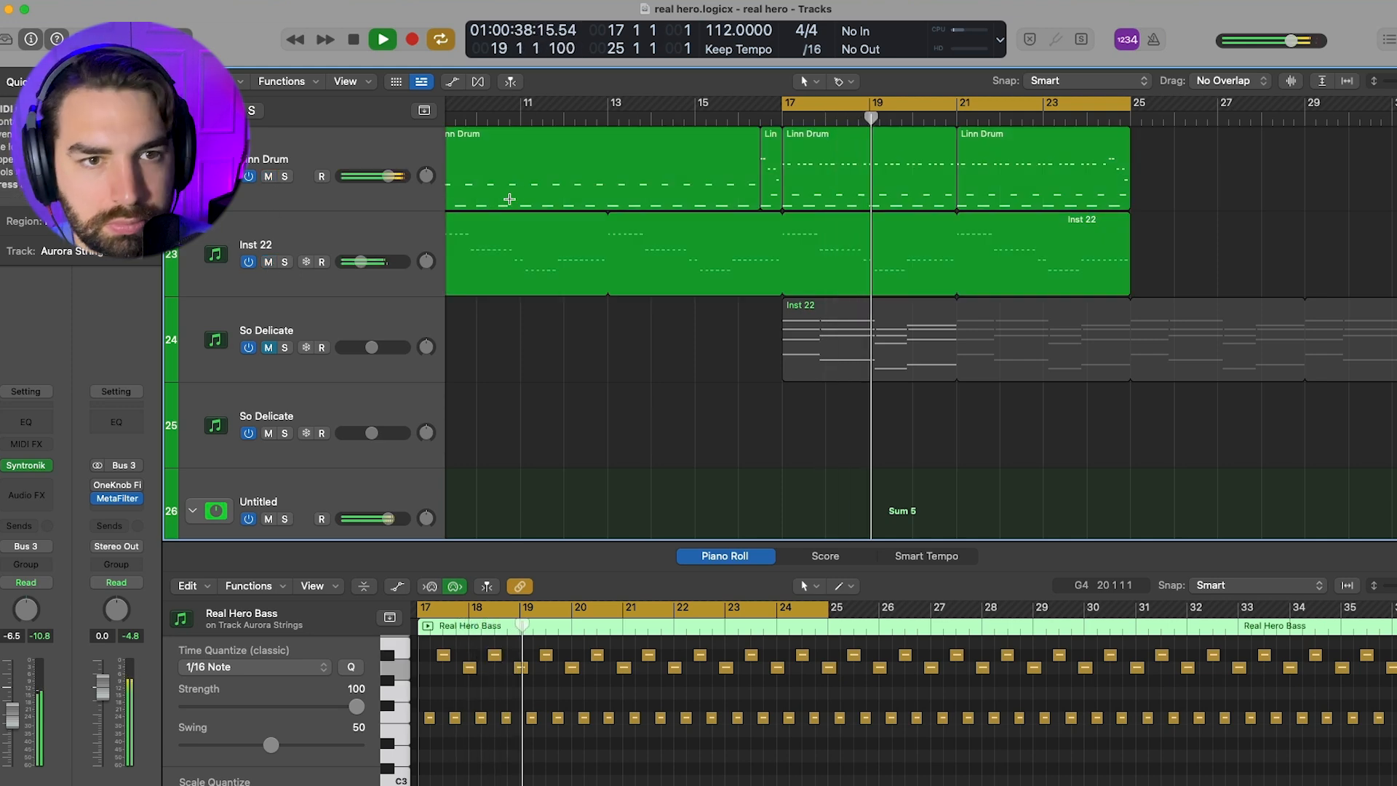
pyautogui.scroll(-3, 621, 248)
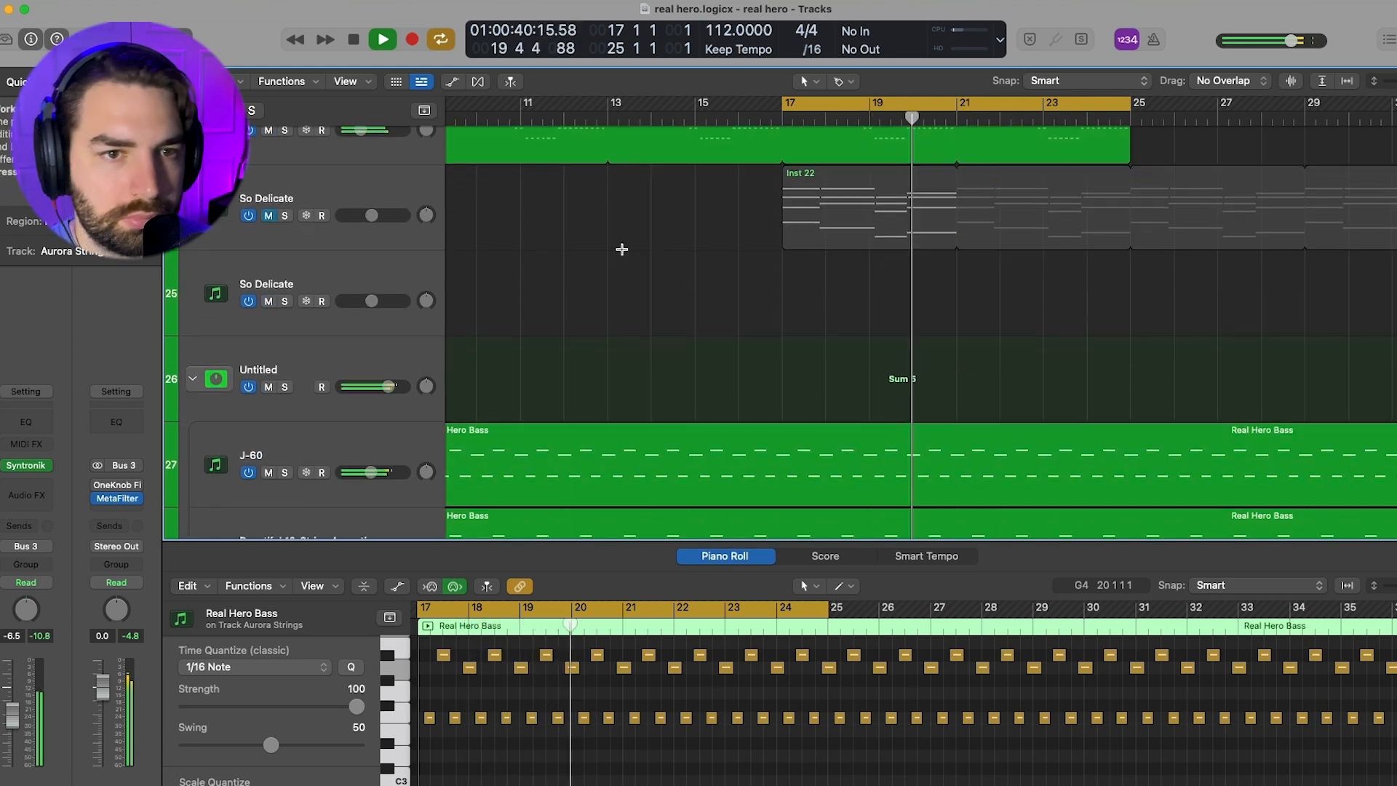
pyautogui.click(269, 211)
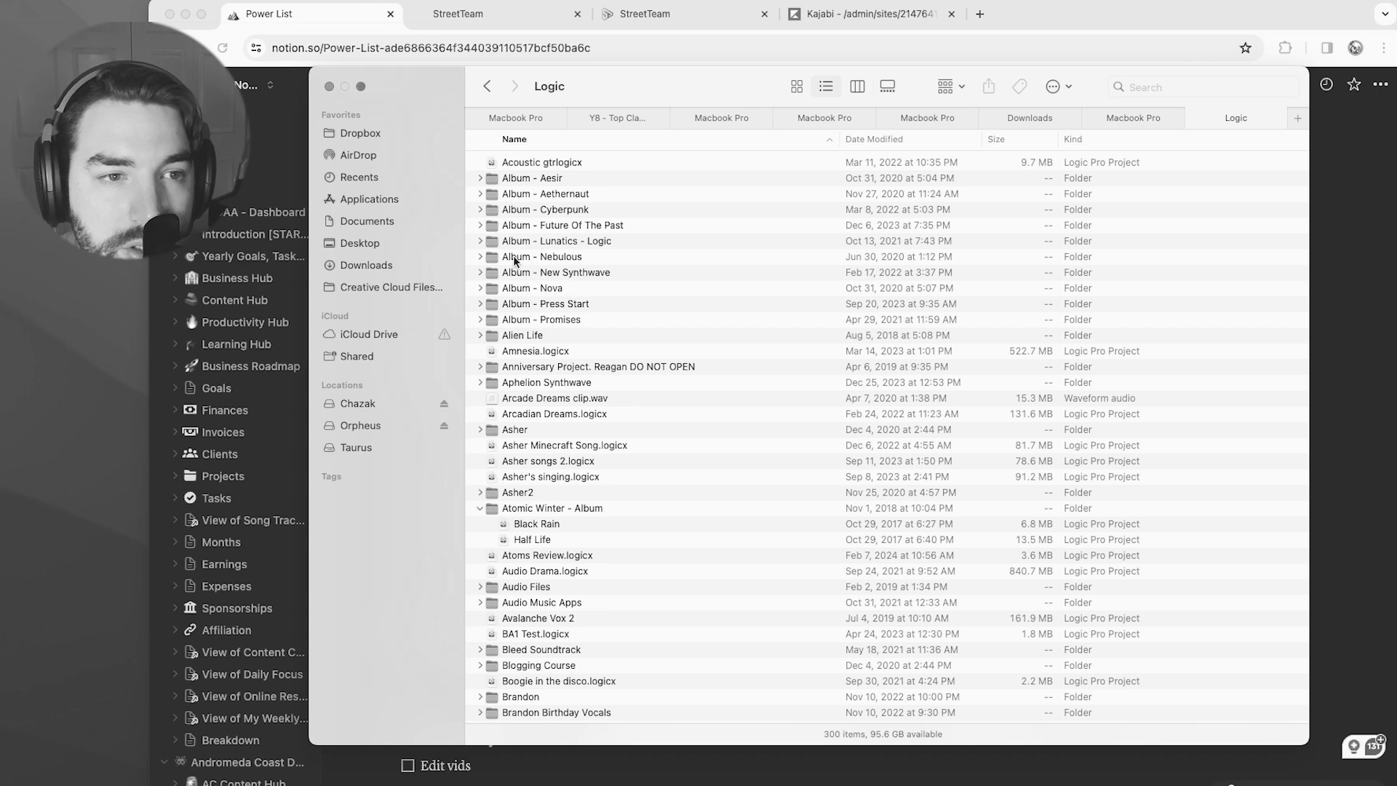
# Open the Innocence Lost Mix project and show track automation in a taller Tracks area
pyautogui.doubleClick(514, 241)
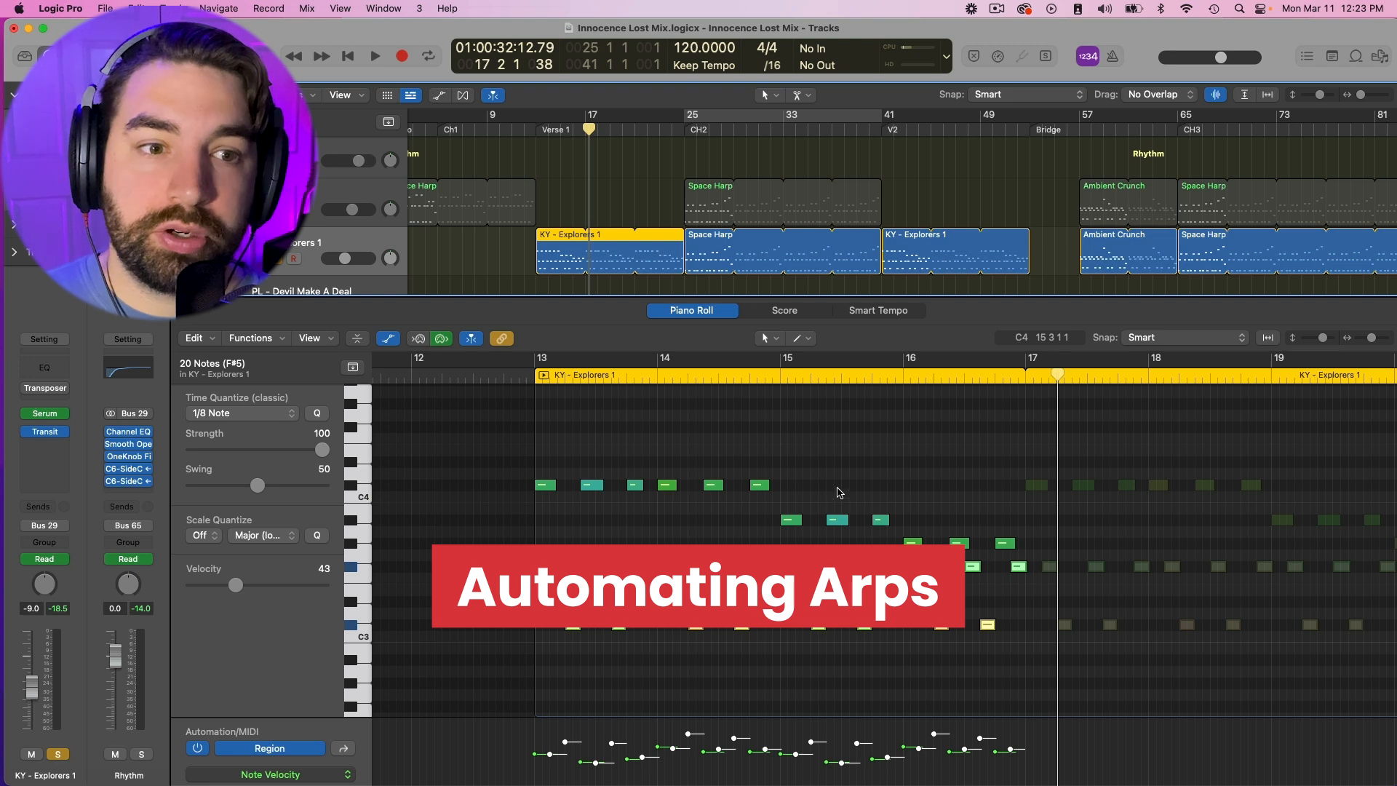
pyautogui.press('a')
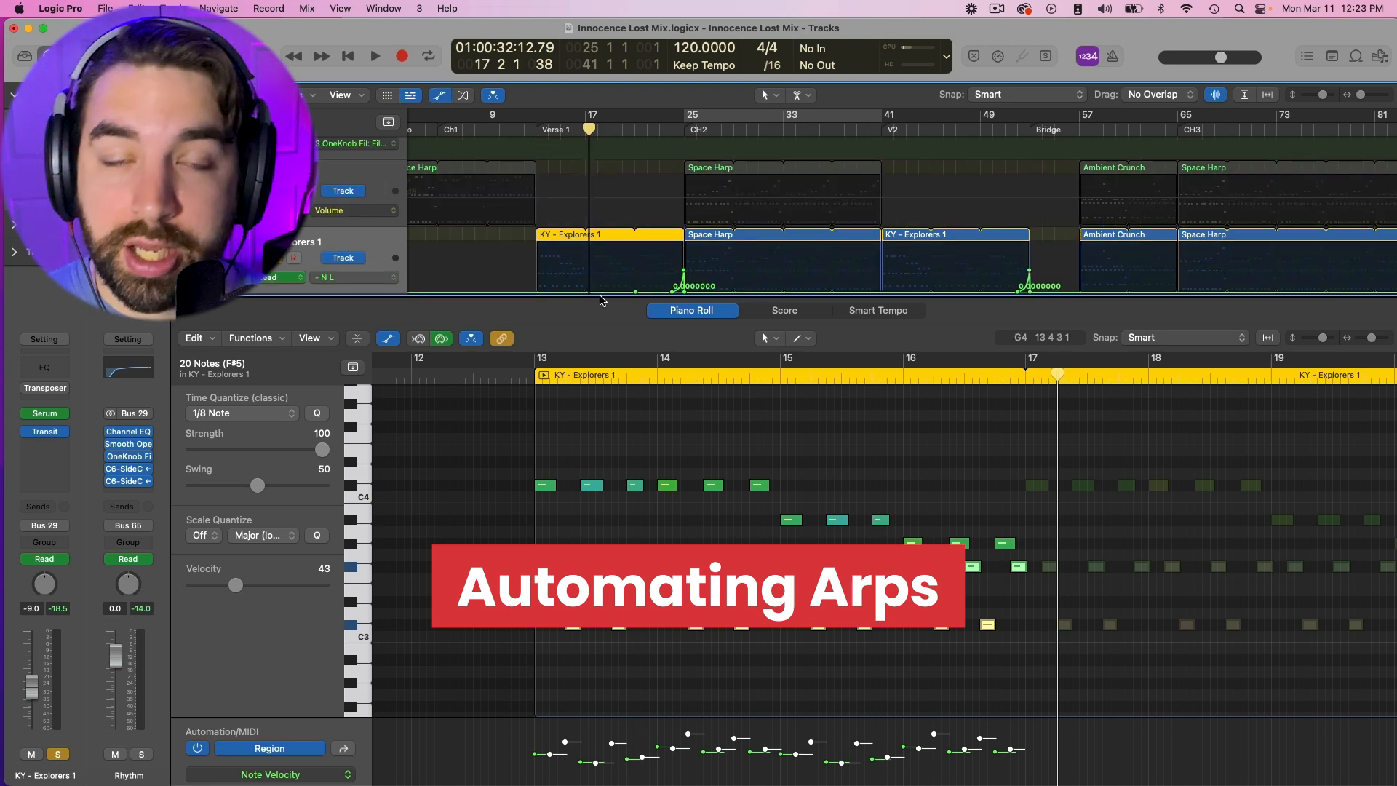
pyautogui.moveTo(601, 295); pyautogui.dragTo(601, 363)
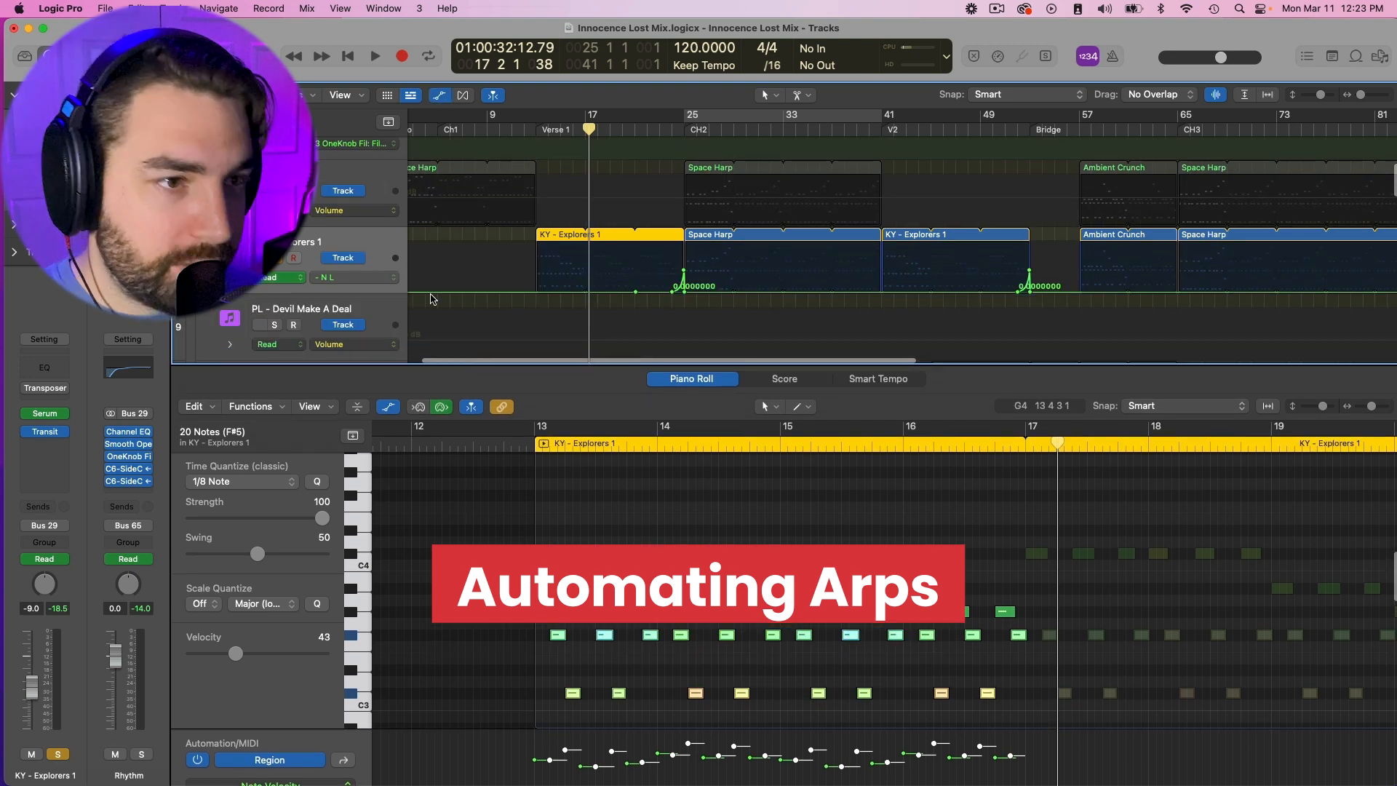
# Play the Rhythm track's OneKnob Filter automation over Verse 1, cycling bars 13 to 25, and close the plug-in
pyautogui.click(357, 277)
pyautogui.moveTo(446, 233)
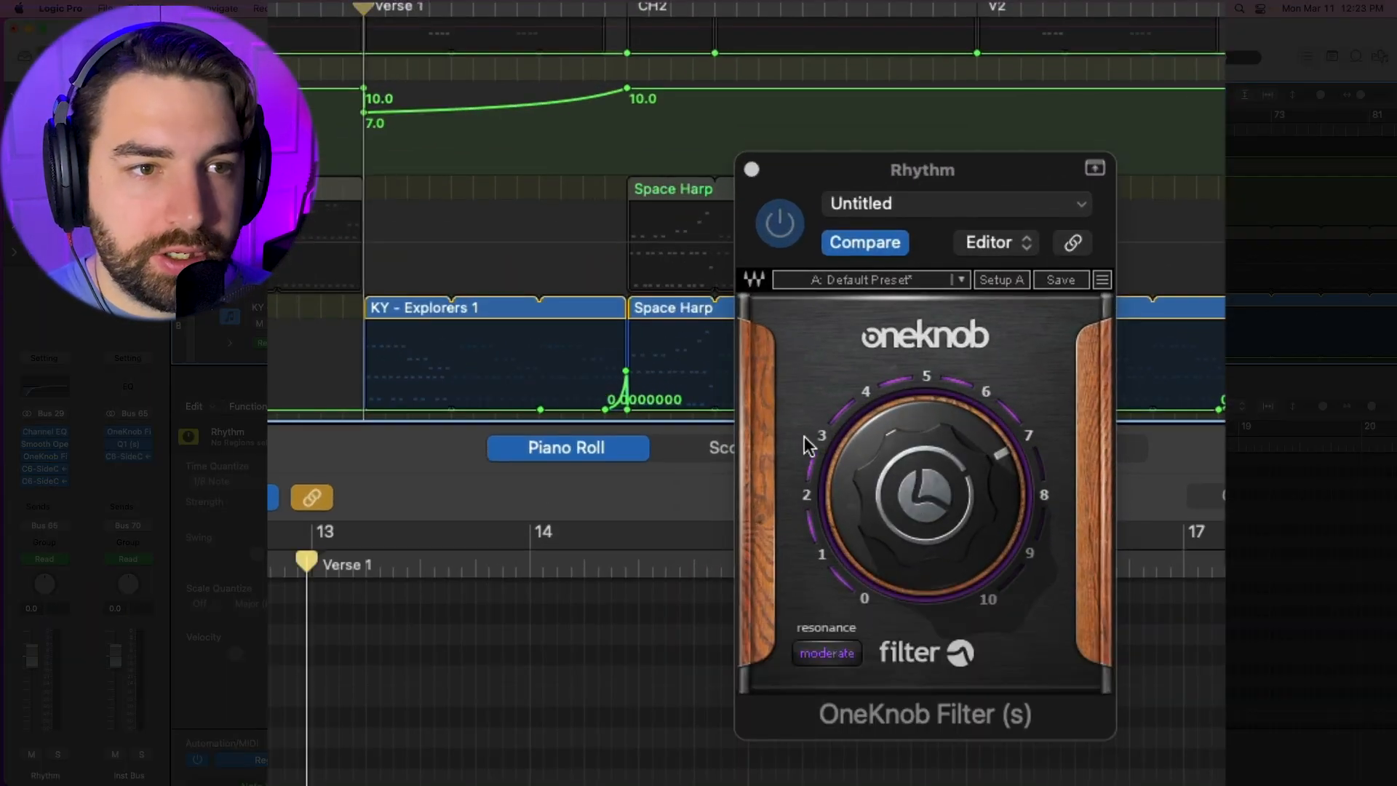
pyautogui.press('space')
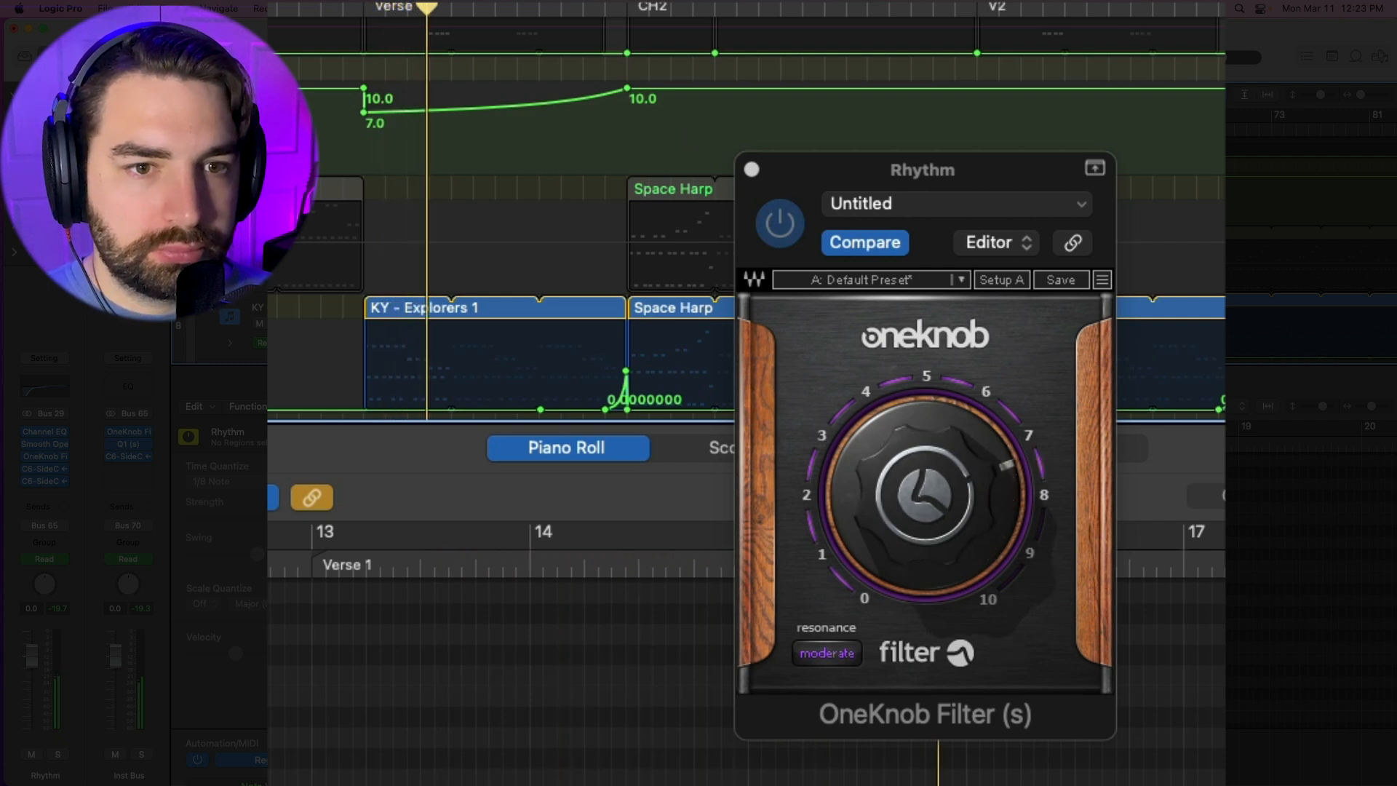
pyautogui.moveTo(367, 6); pyautogui.dragTo(632, 51)
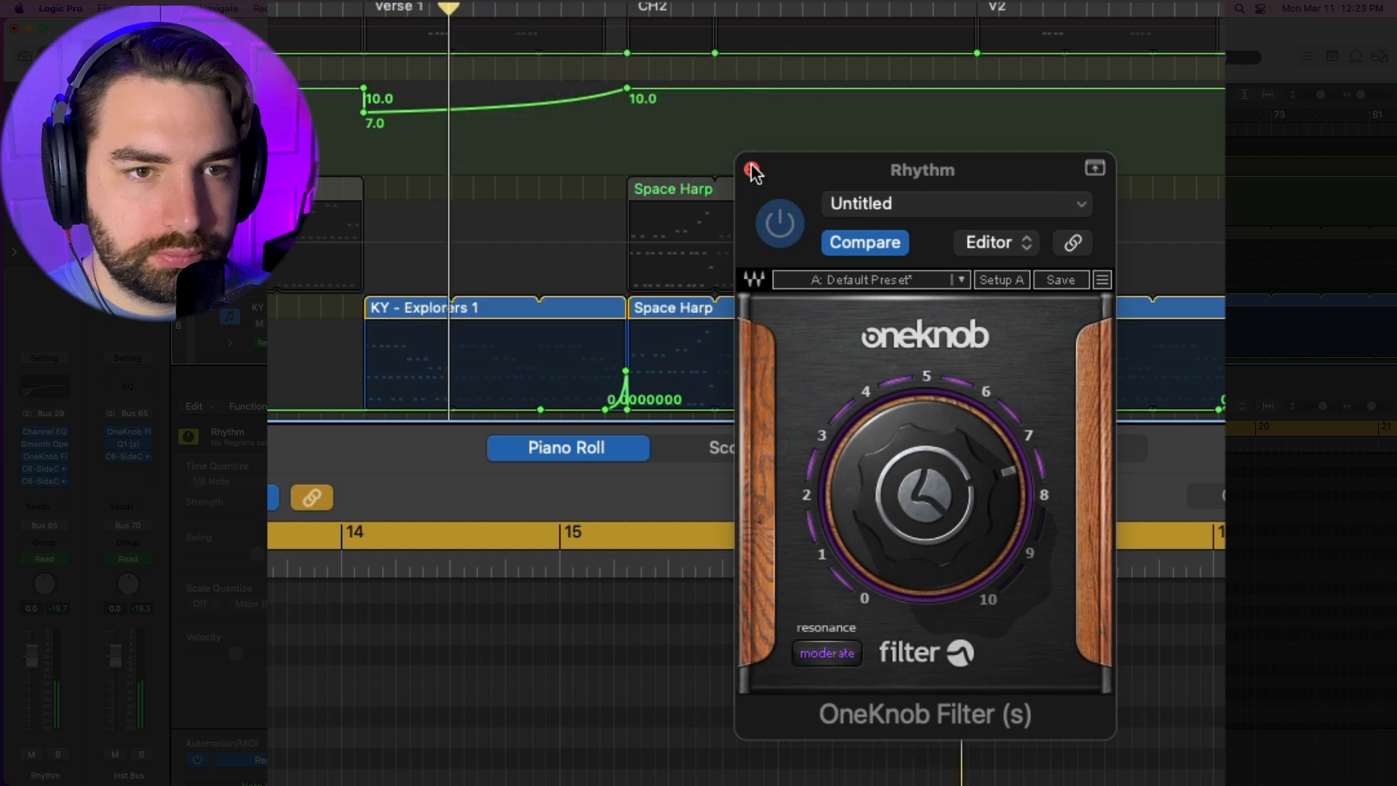
pyautogui.click(751, 170)
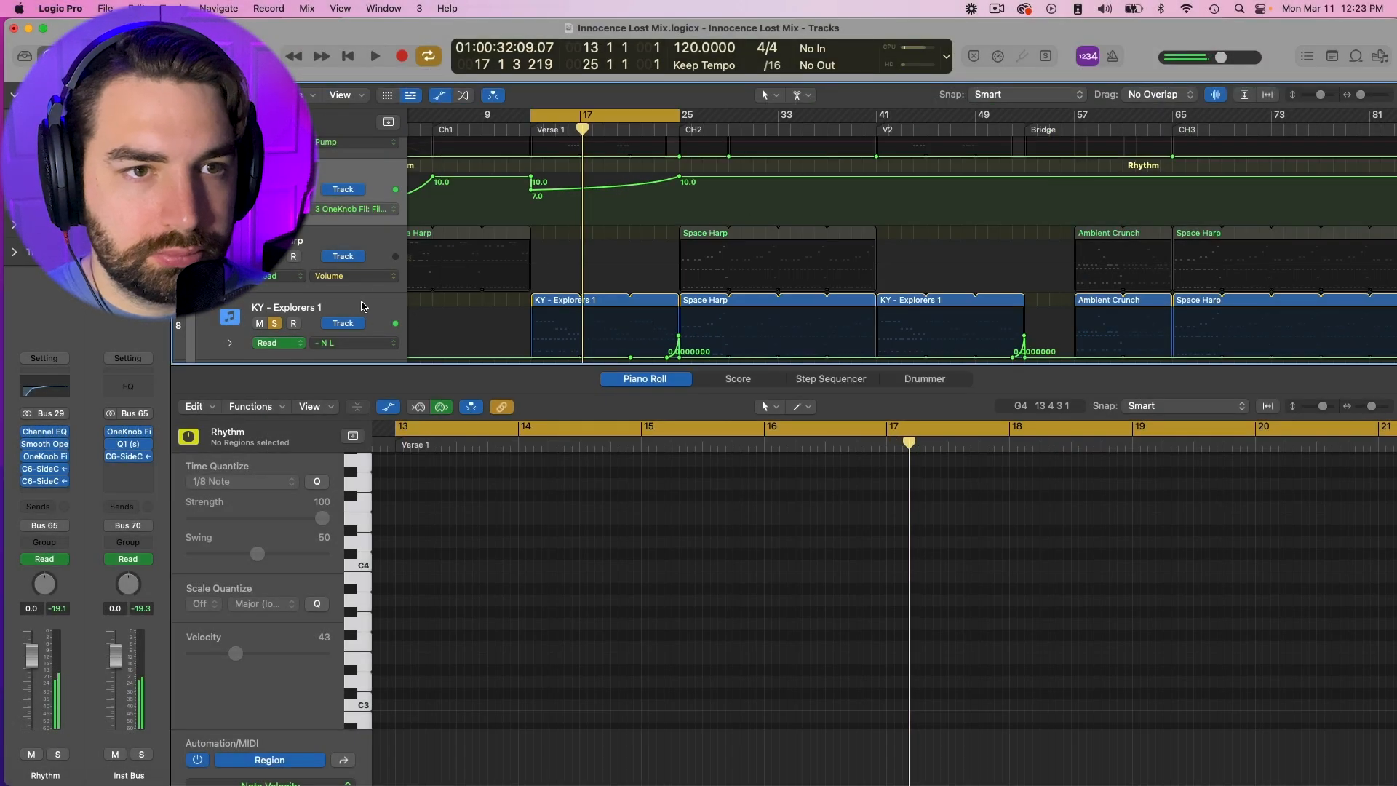
# Open the Serum instrument on the KY - Explorers 1 track and move its window clear of the track headers
pyautogui.click(364, 305)
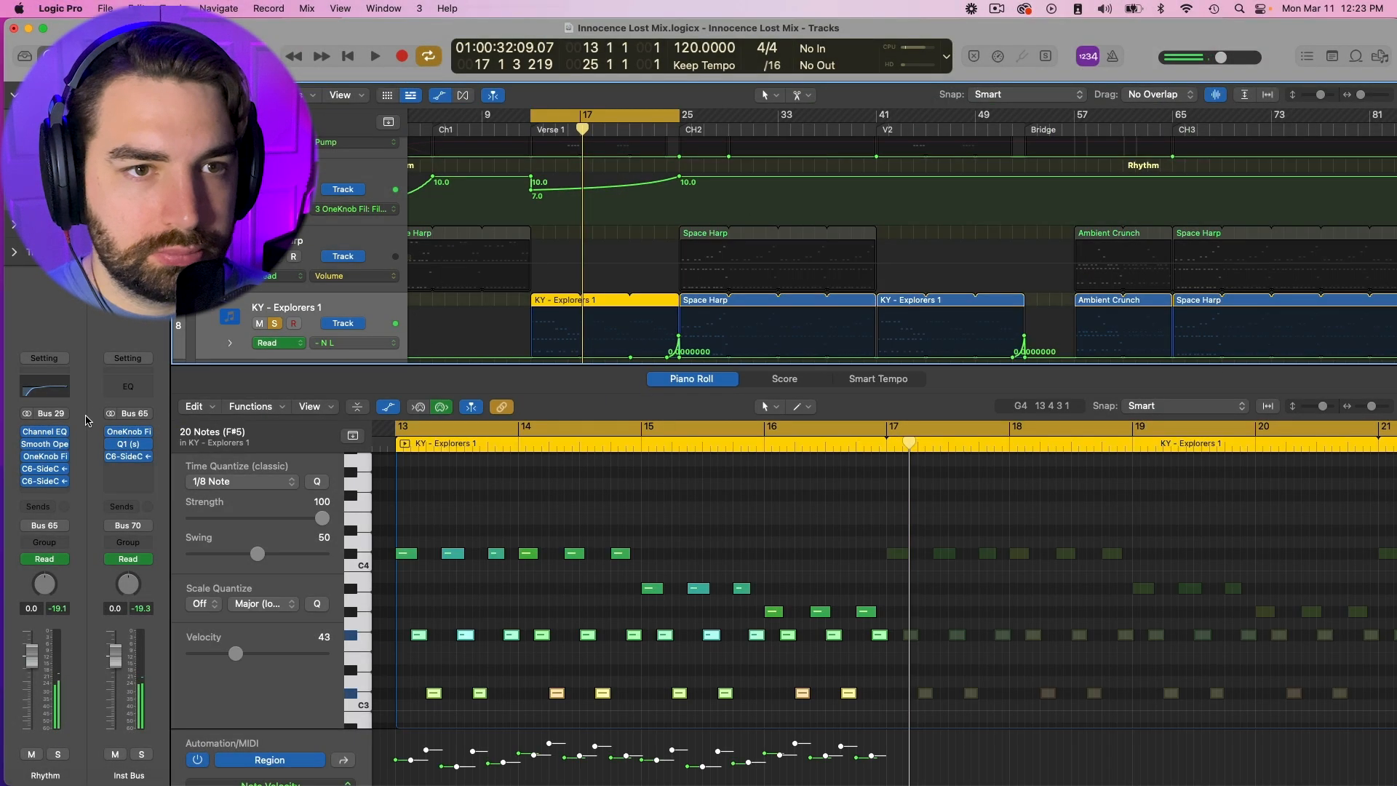
pyautogui.click(46, 415)
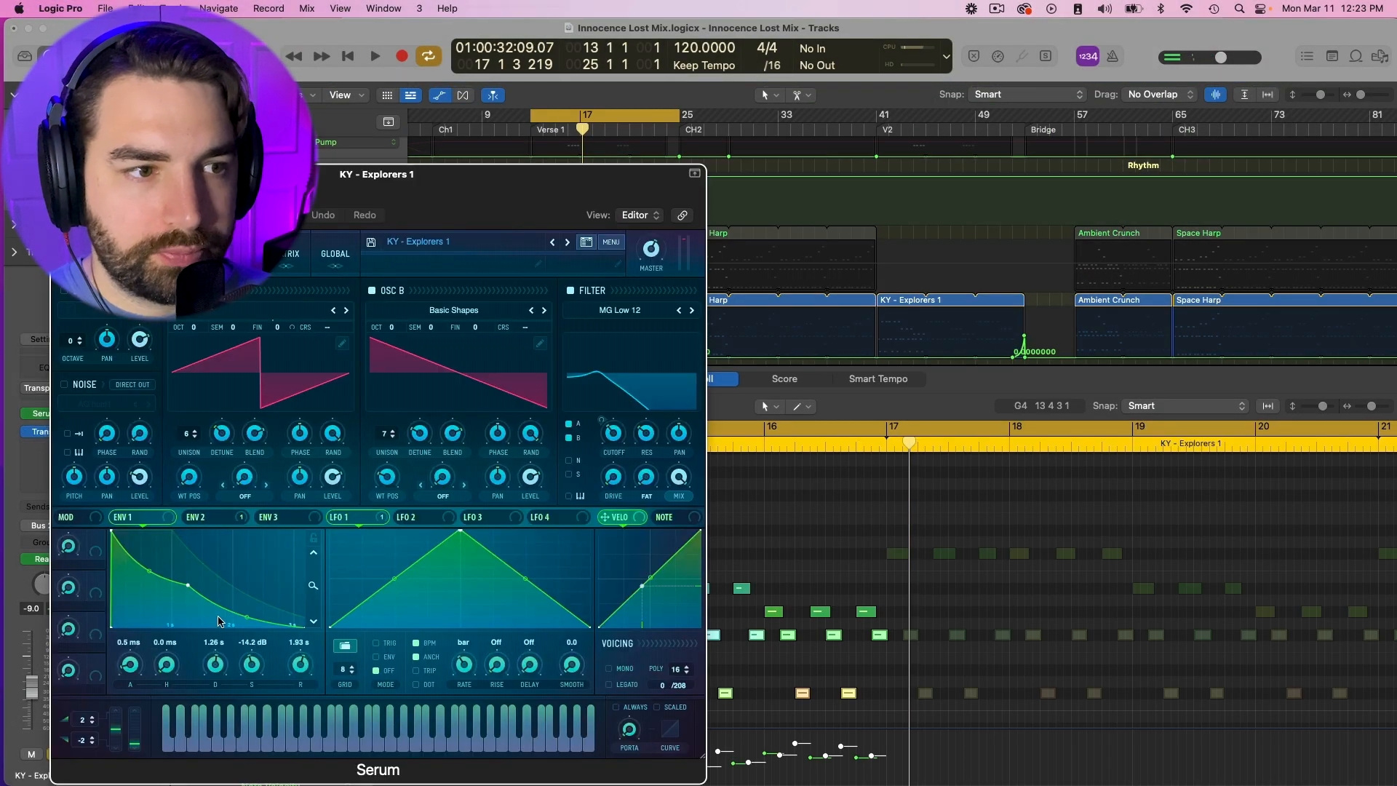
pyautogui.moveTo(543, 175); pyautogui.dragTo(1165, 172)
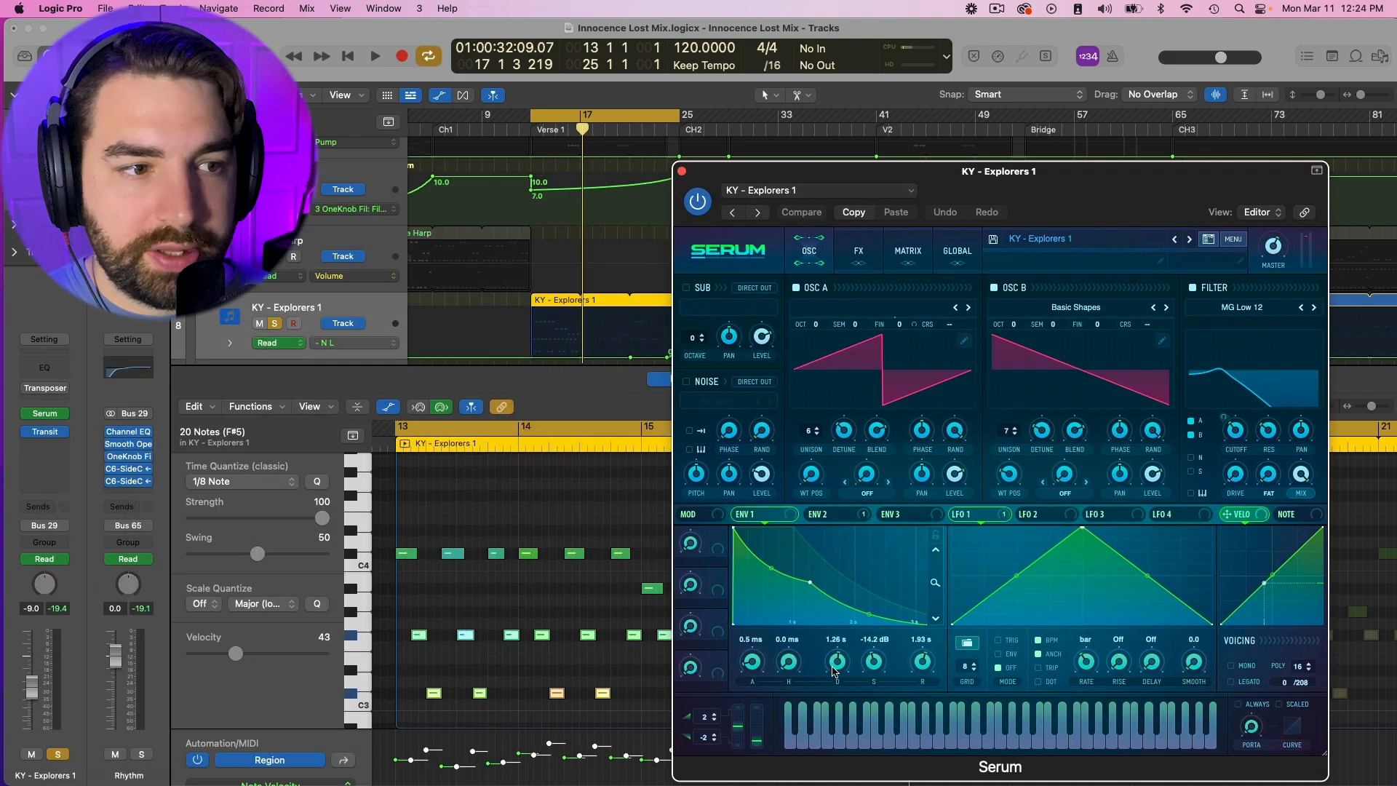
pyautogui.moveTo(958, 177); pyautogui.dragTo(1031, 159)
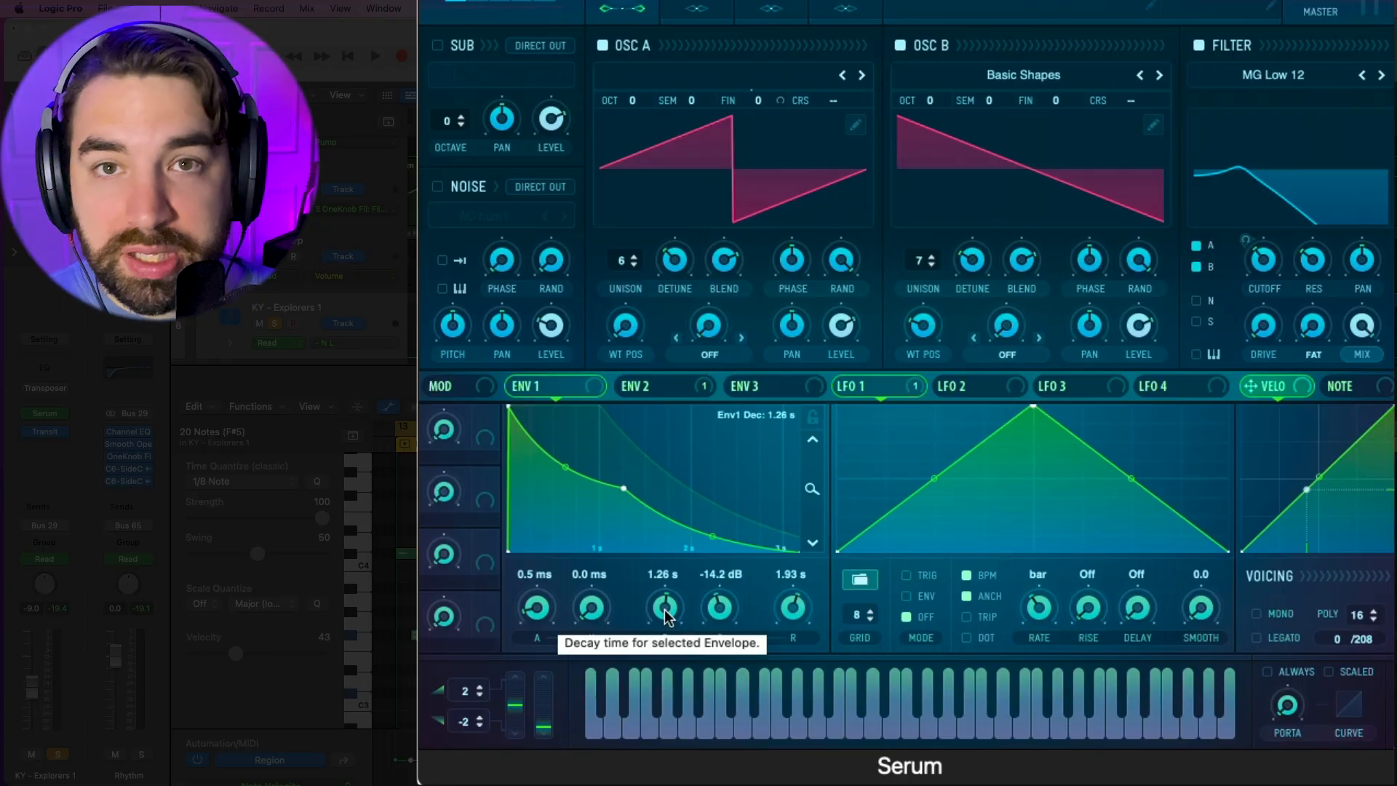
# Vary Serum's Envelope 1 decay and sustain during playback, finishing at 720 ms decay and -11.5 dB sustain
pyautogui.moveTo(901, 643); pyautogui.dragTo(897, 678)
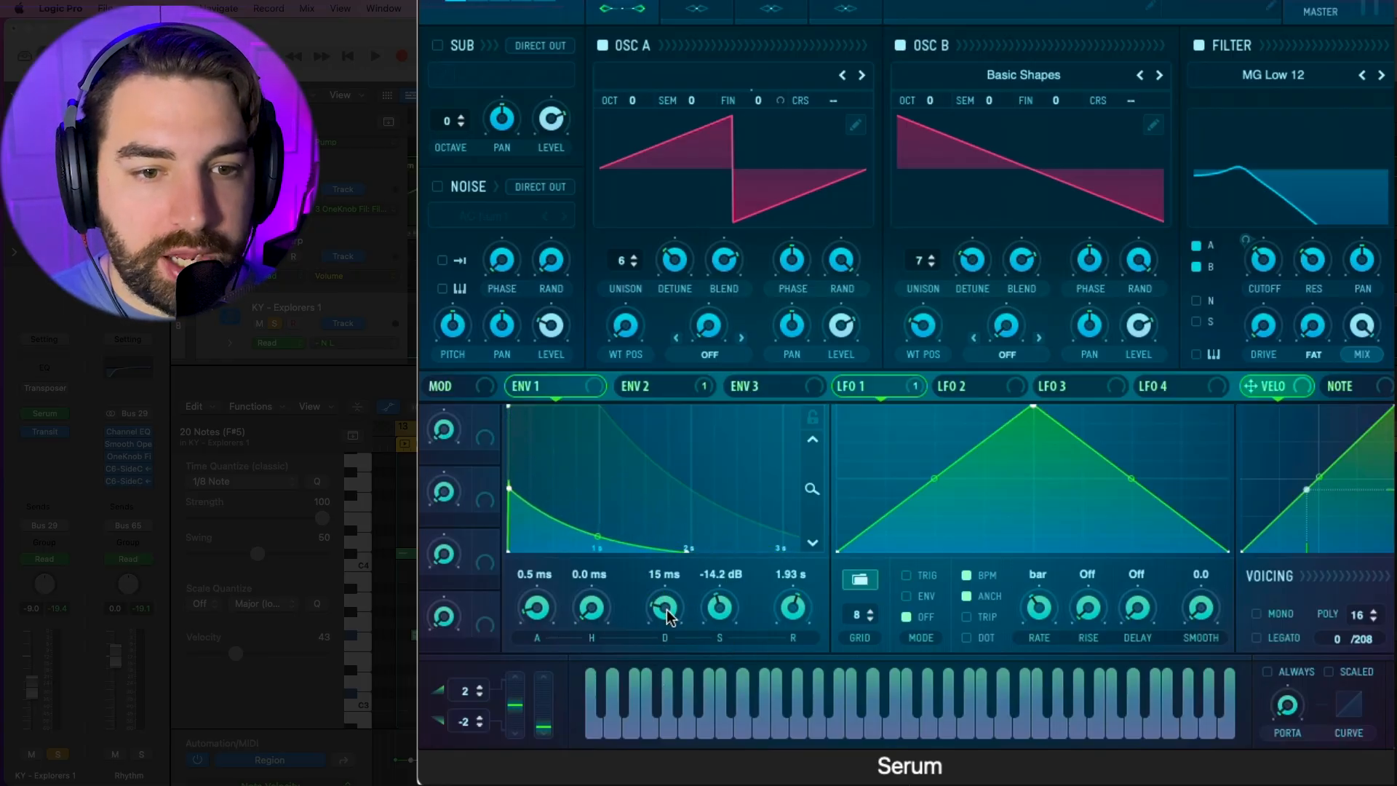
pyautogui.press('space')
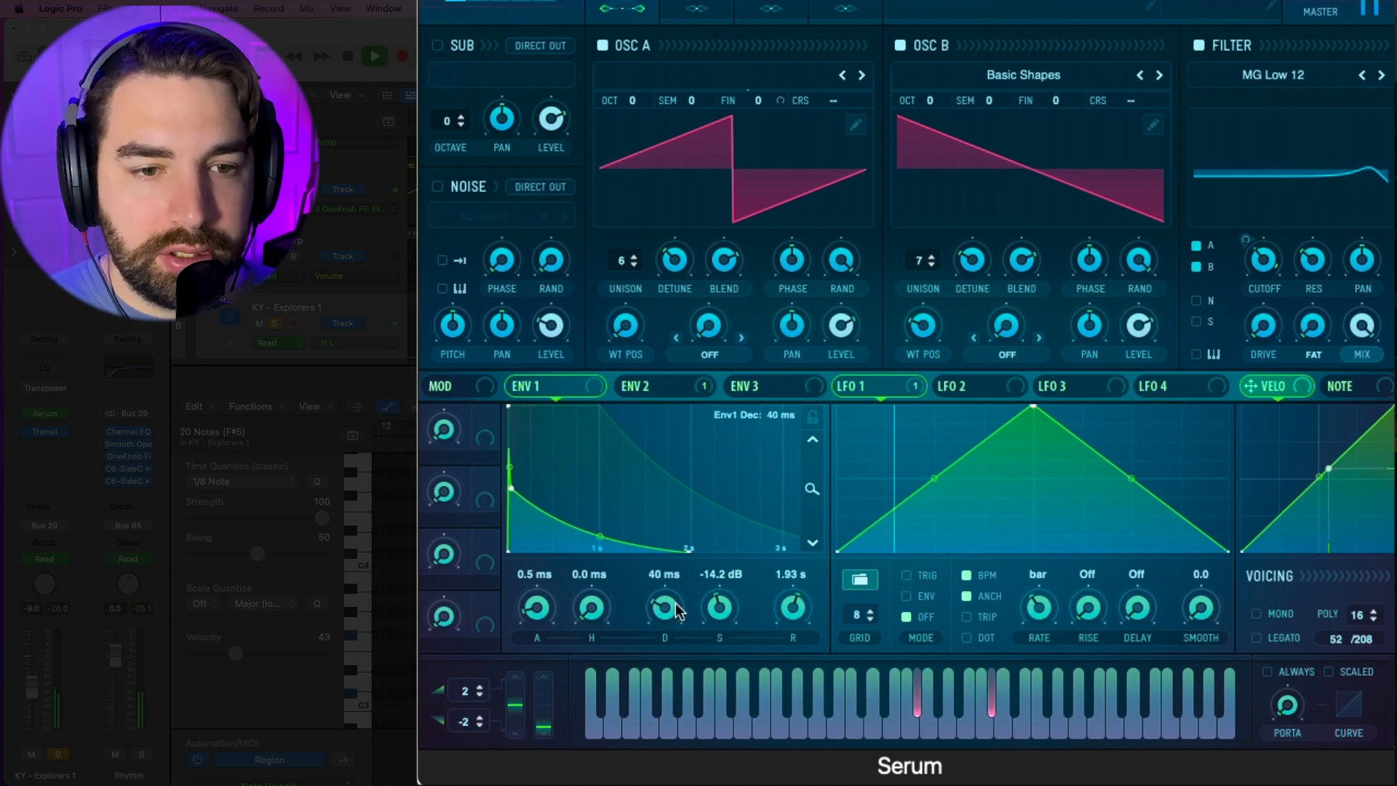
pyautogui.moveTo(677, 610); pyautogui.dragTo(707, 655)
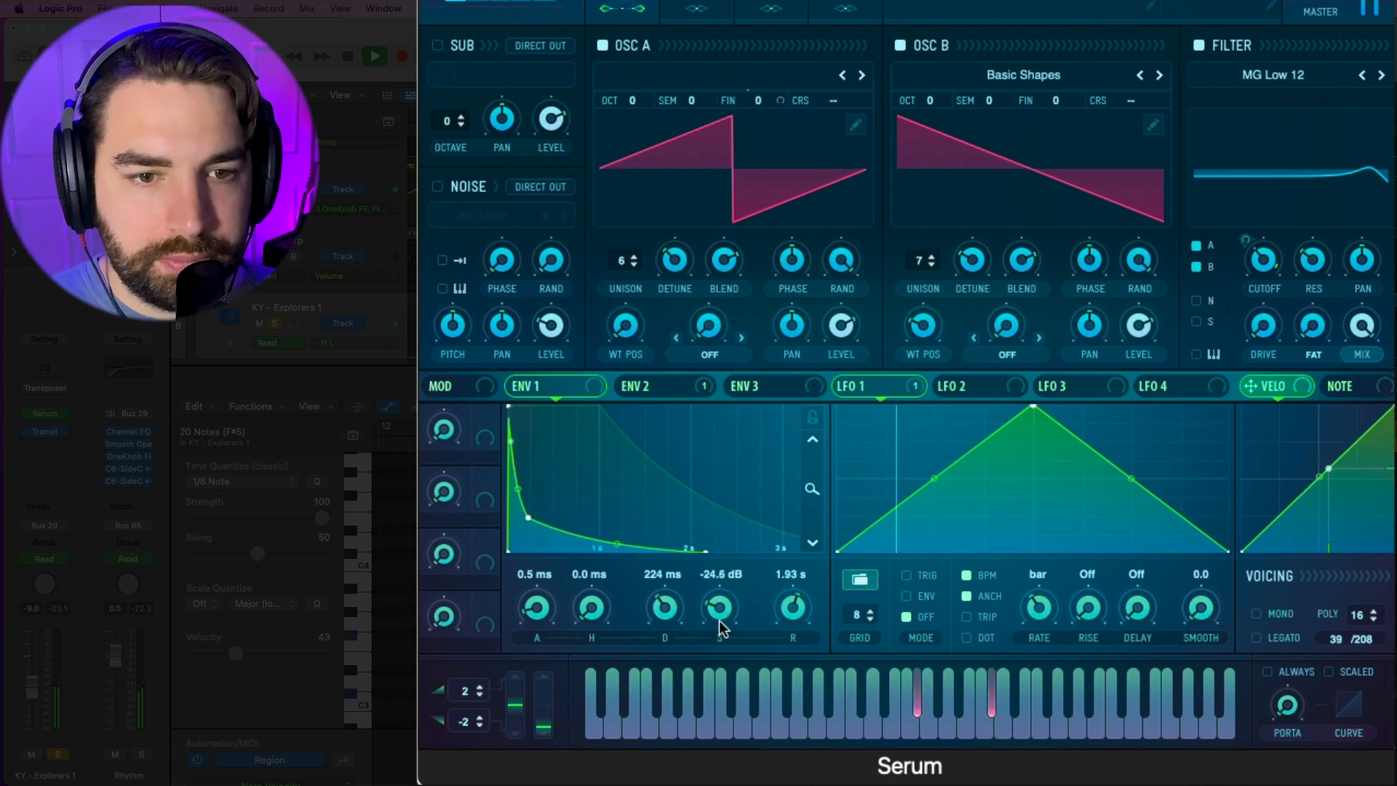
pyautogui.moveTo(676, 616); pyautogui.dragTo(750, 575)
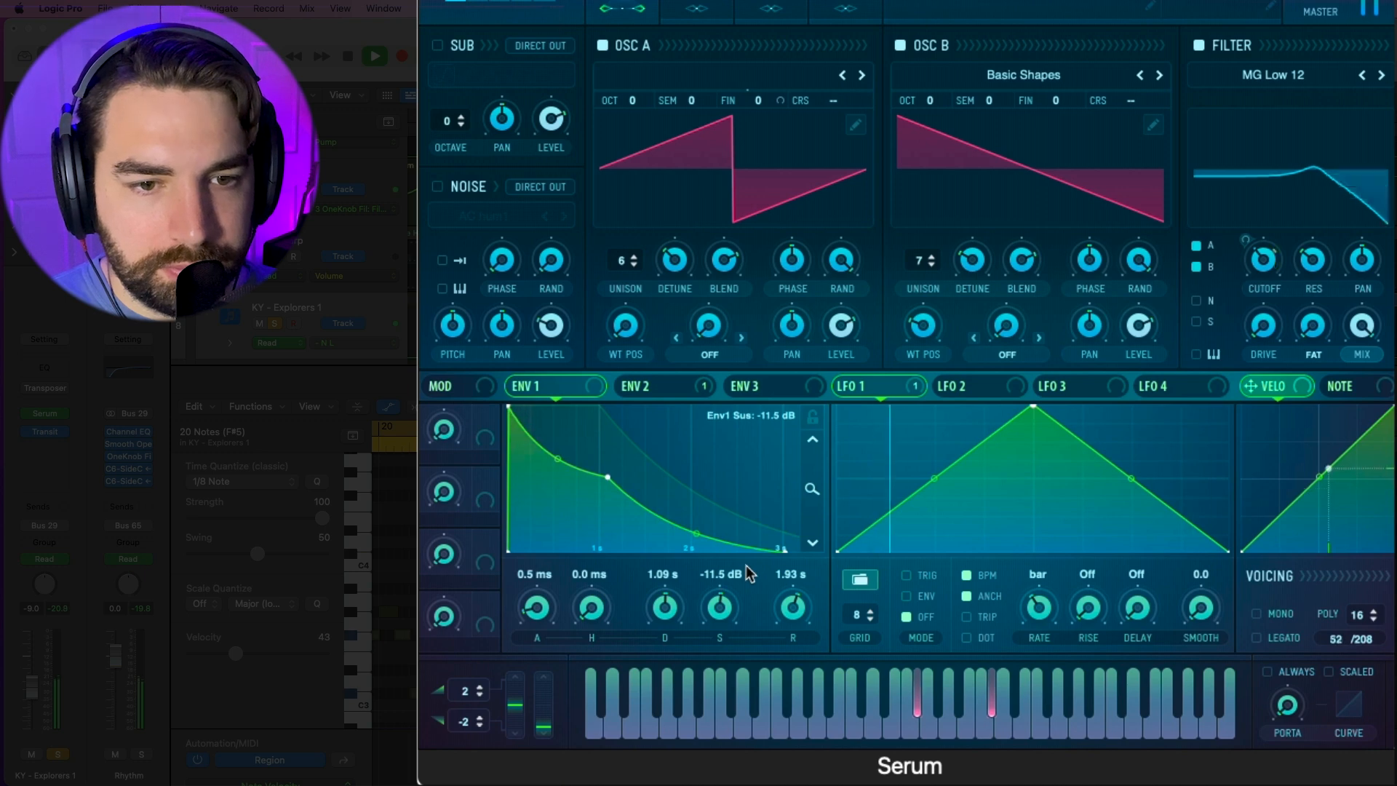
pyautogui.moveTo(665, 605); pyautogui.dragTo(664, 620)
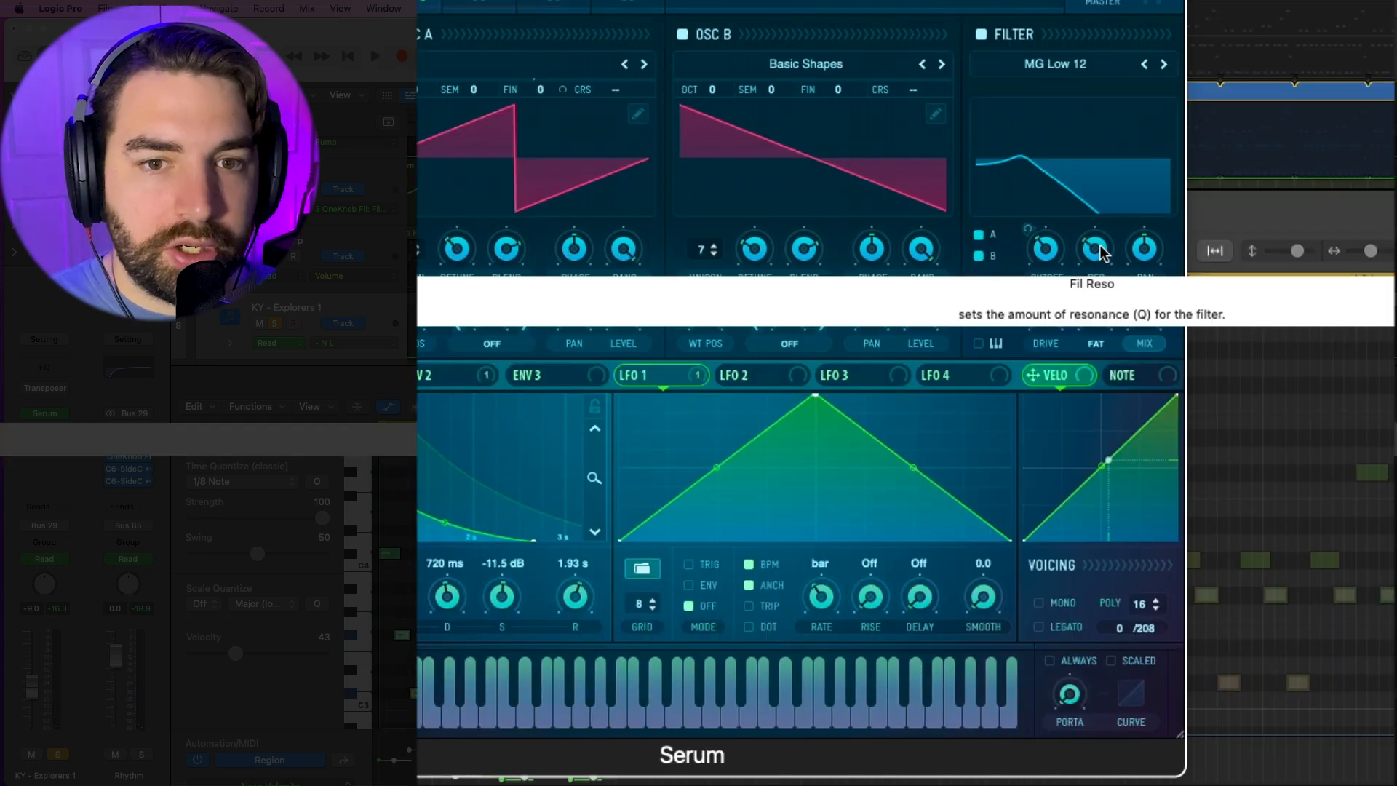
# Vary Serum's filter resonance, including 31% and 24%, while playing the KY - Explorers 1 arpeggio
pyautogui.moveTo(1104, 252); pyautogui.dragTo(1096, 282)
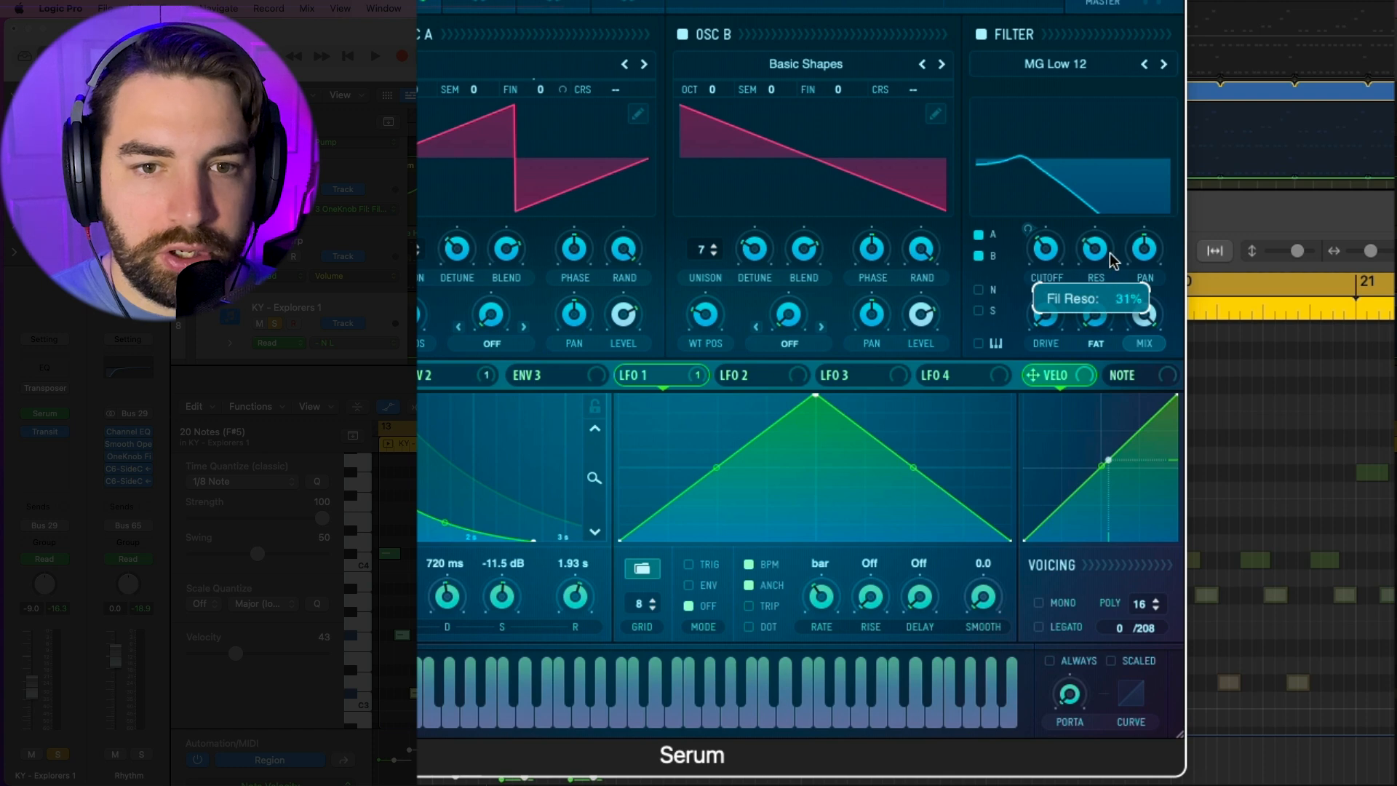
pyautogui.moveTo(1106, 272); pyautogui.dragTo(1103, 239)
pyautogui.press('space')
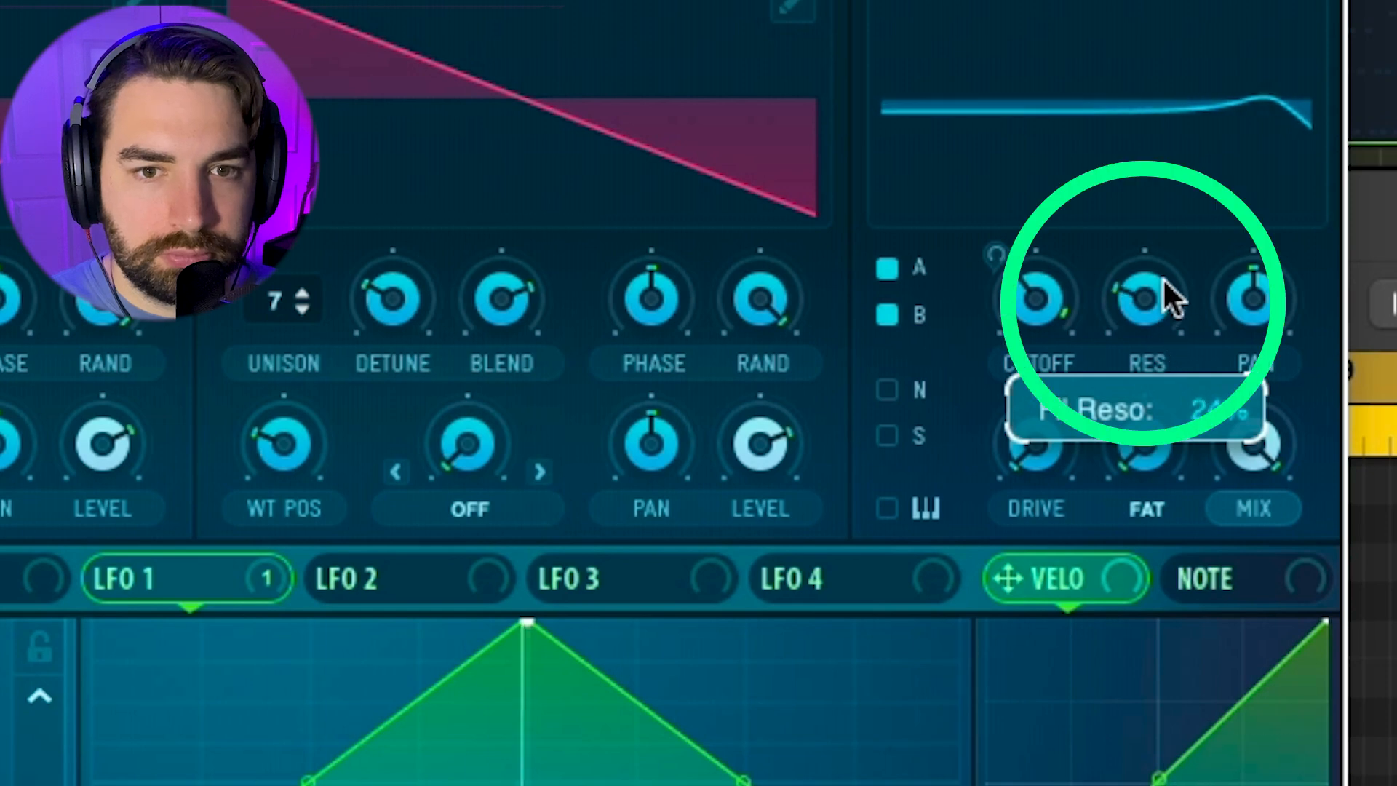
pyautogui.moveTo(1163, 277); pyautogui.dragTo(1130, 106)
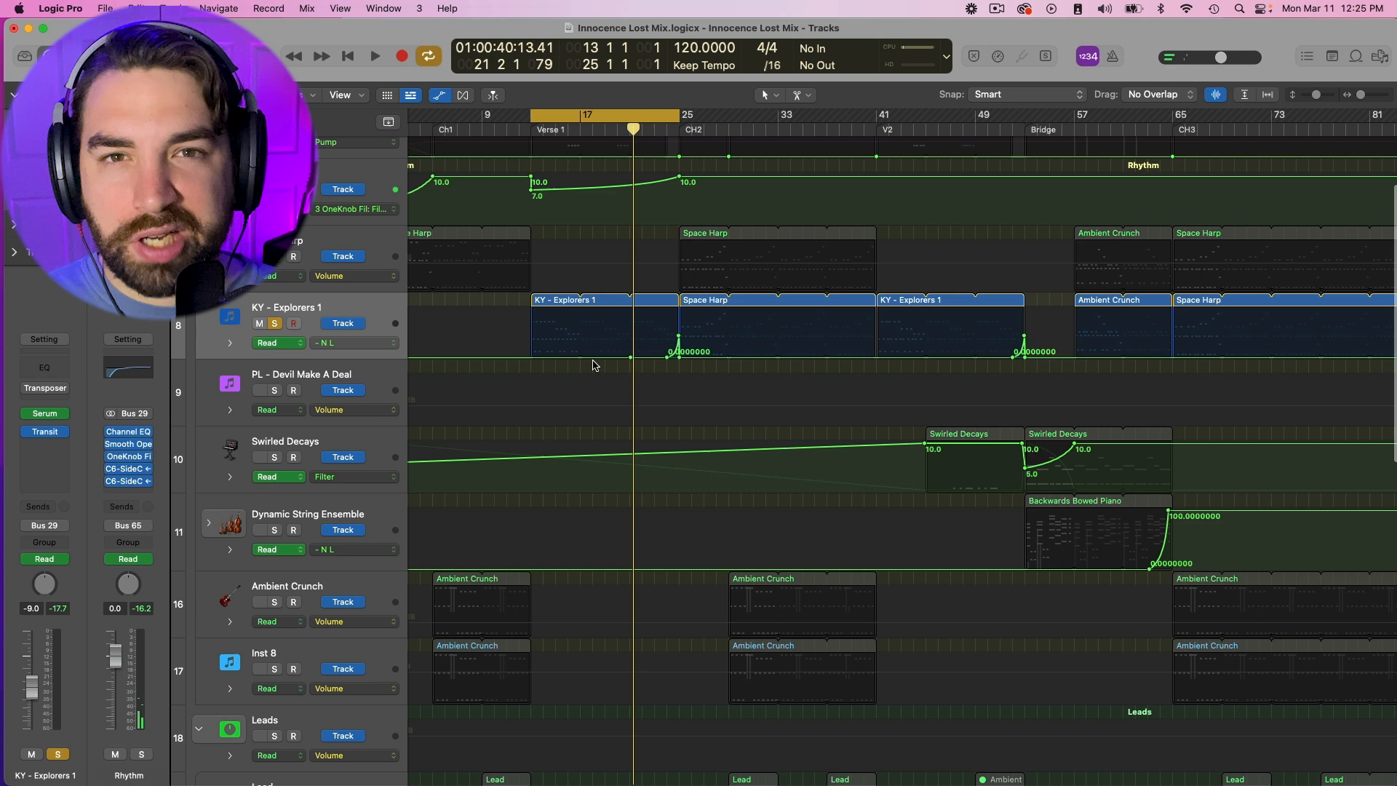
pyautogui.scroll(3, 594, 365)
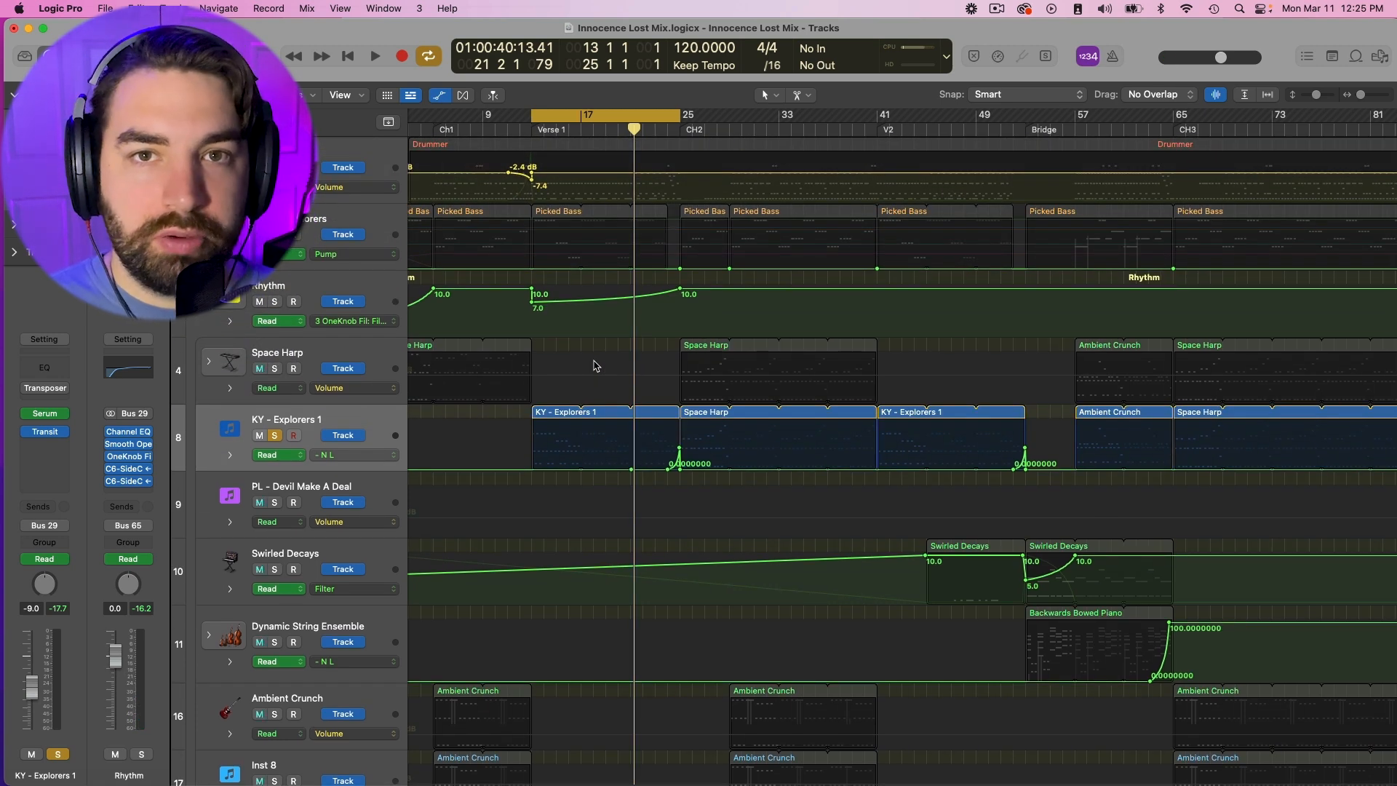
pyautogui.scroll(-2, 594, 365)
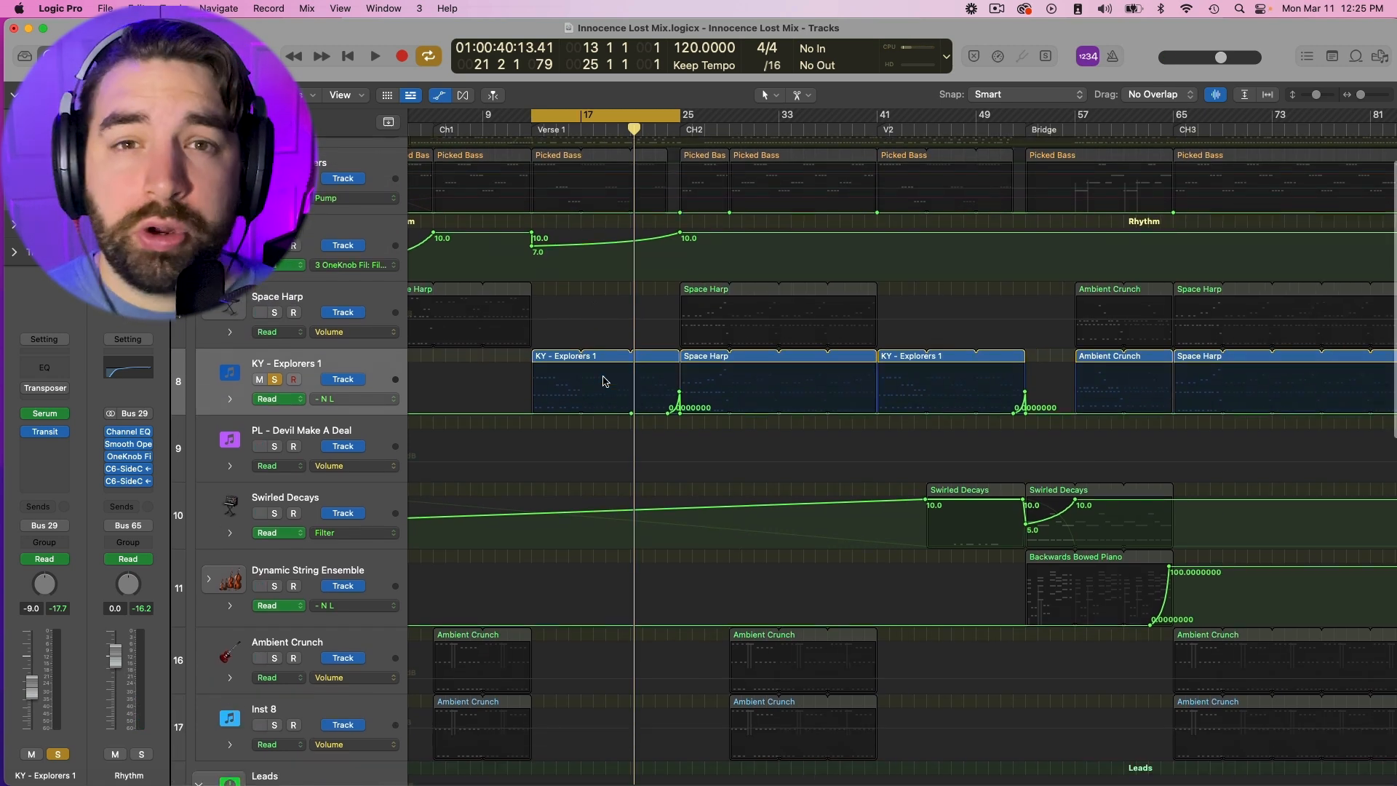
pyautogui.hscroll(-2, 596, 371)
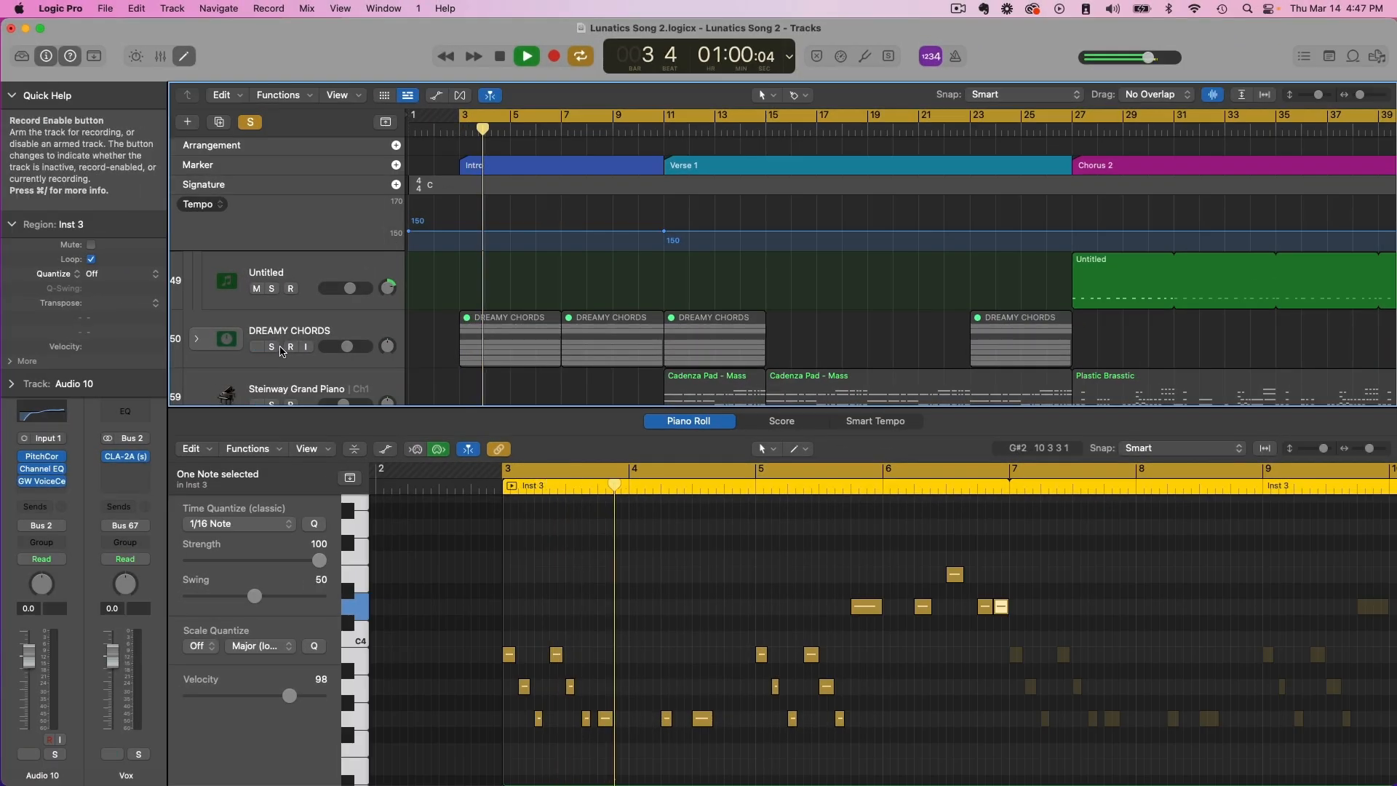
# Solo DREAMY CHORDS in Lunatics Song 2 to hear it with the soloed Arps, and look through the surrounding tracks
pyautogui.click(272, 347)
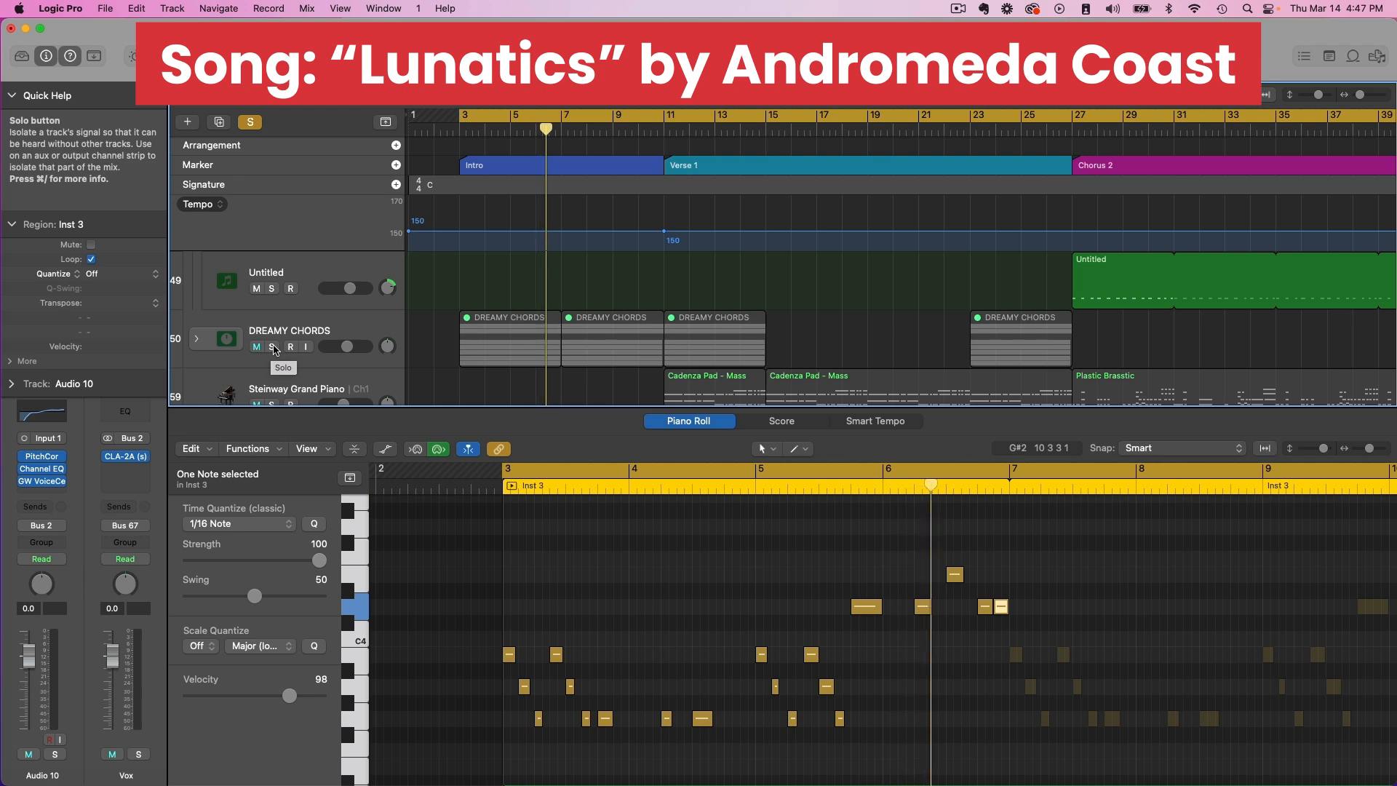
pyautogui.click(273, 348)
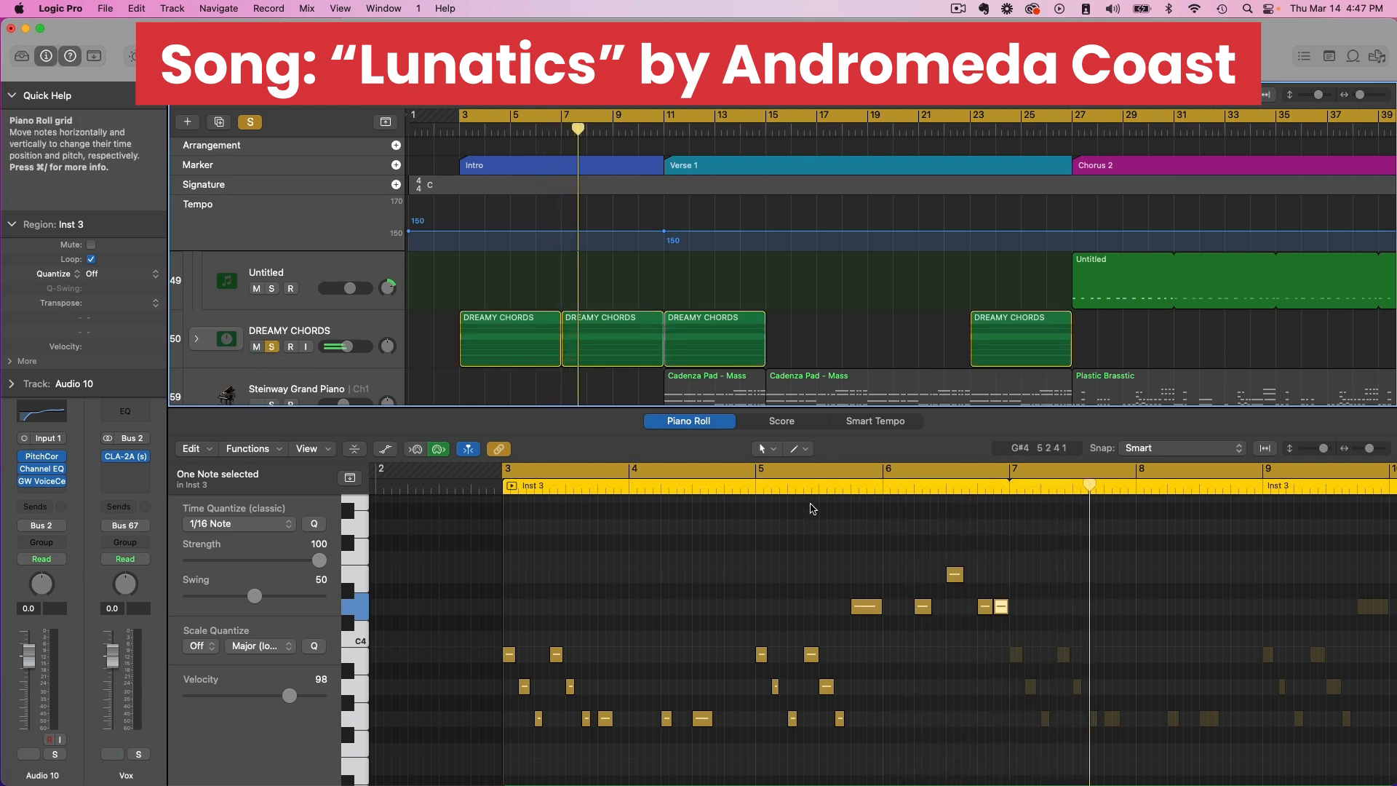
pyautogui.scroll(-2, 781, 320)
pyautogui.scroll(-2, 781, 320)
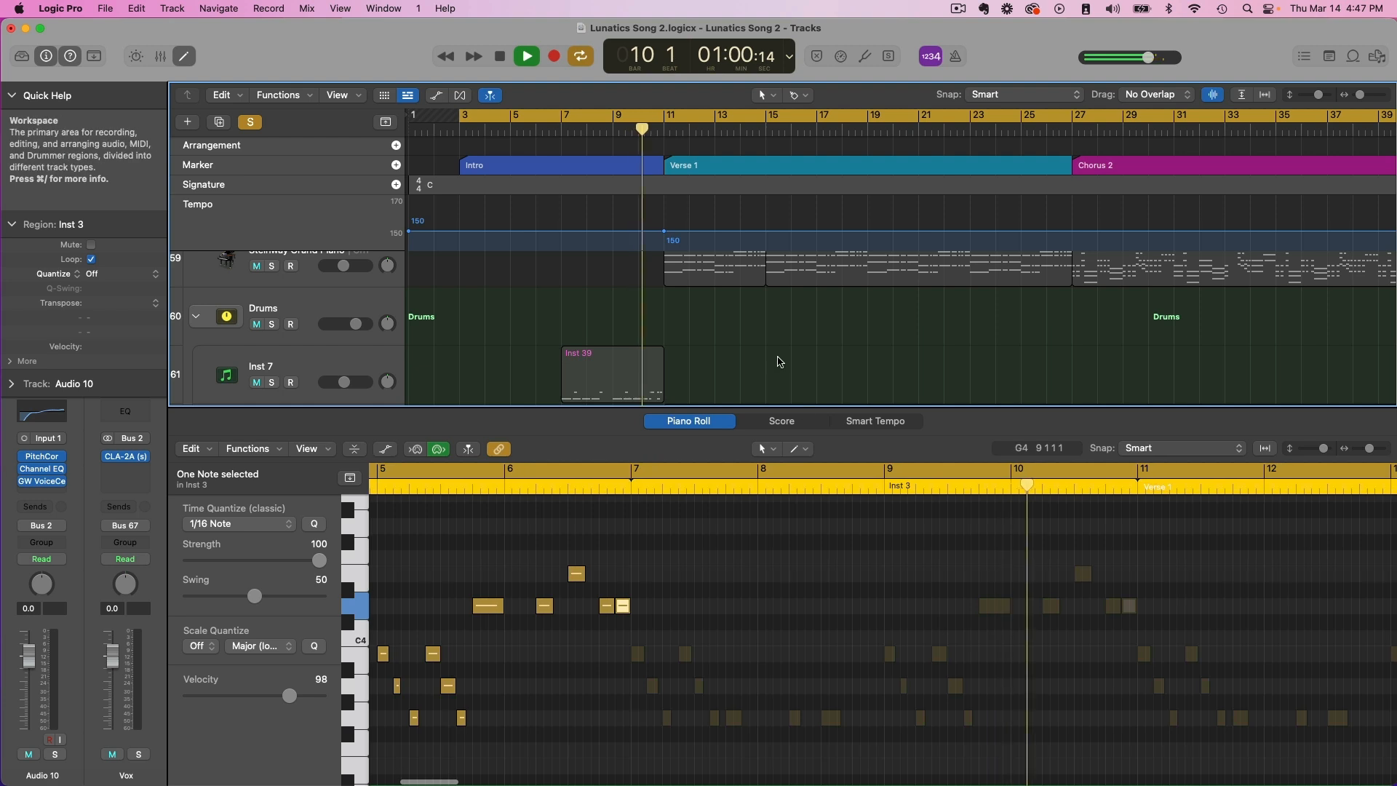
pyautogui.scroll(-6, 776, 357)
pyautogui.scroll(10, 776, 357)
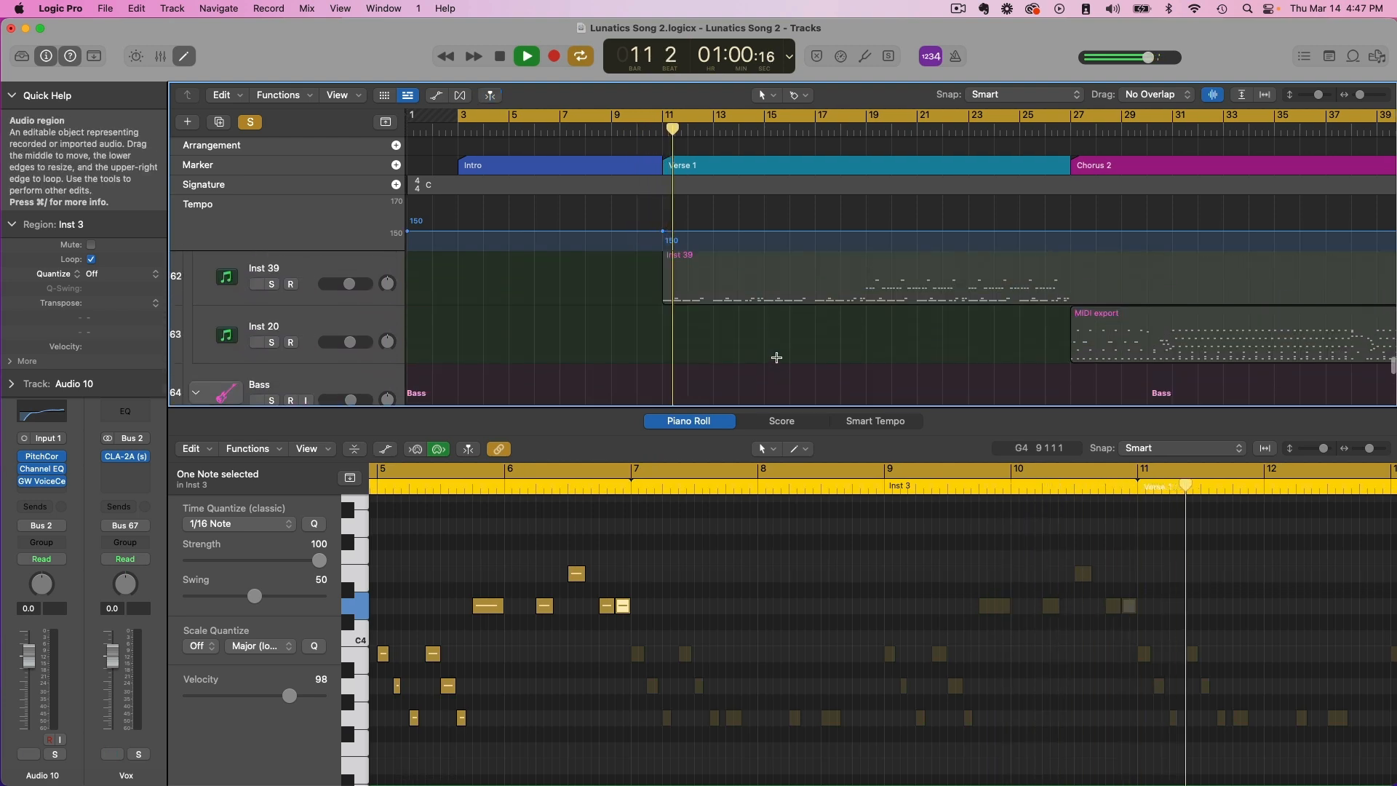
pyautogui.scroll(3, 776, 357)
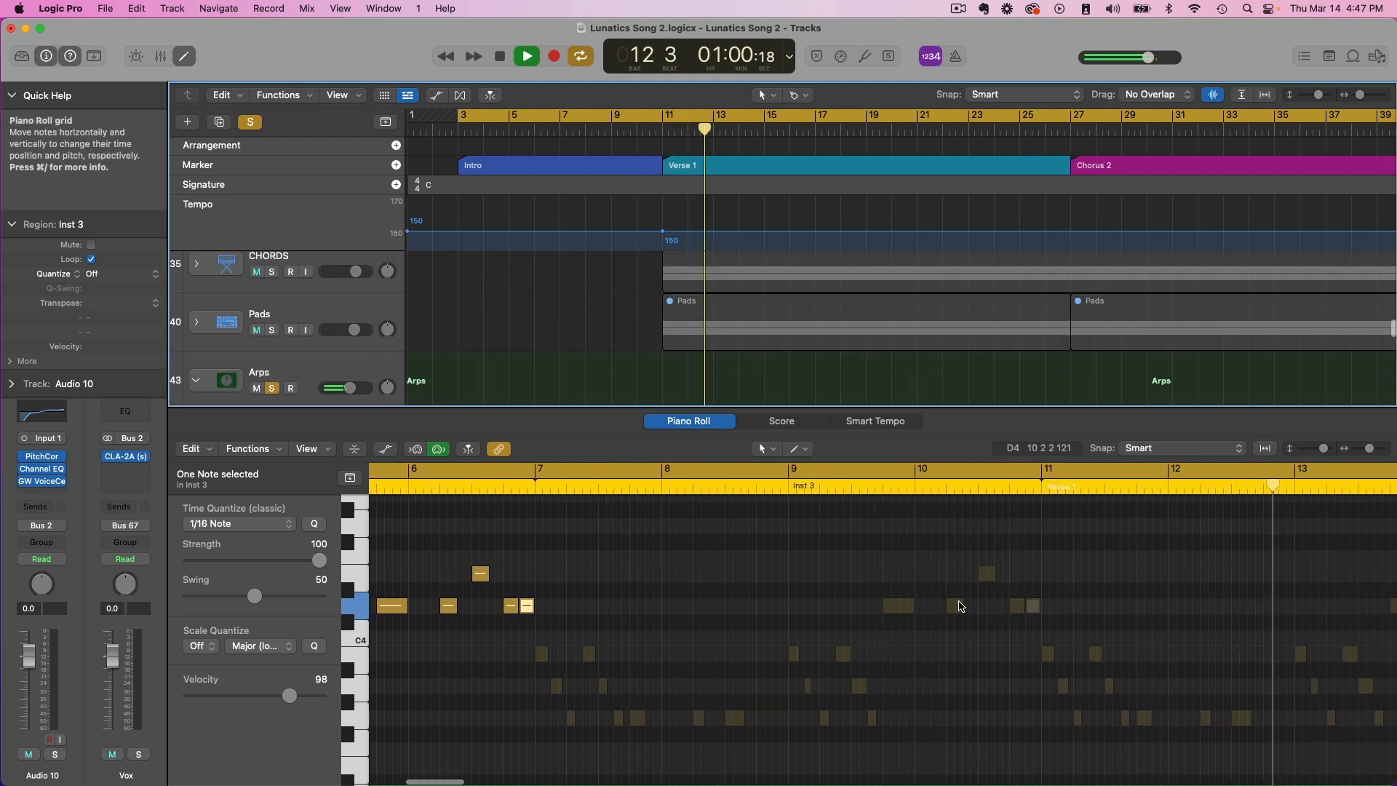
pyautogui.scroll(7, 845, 362)
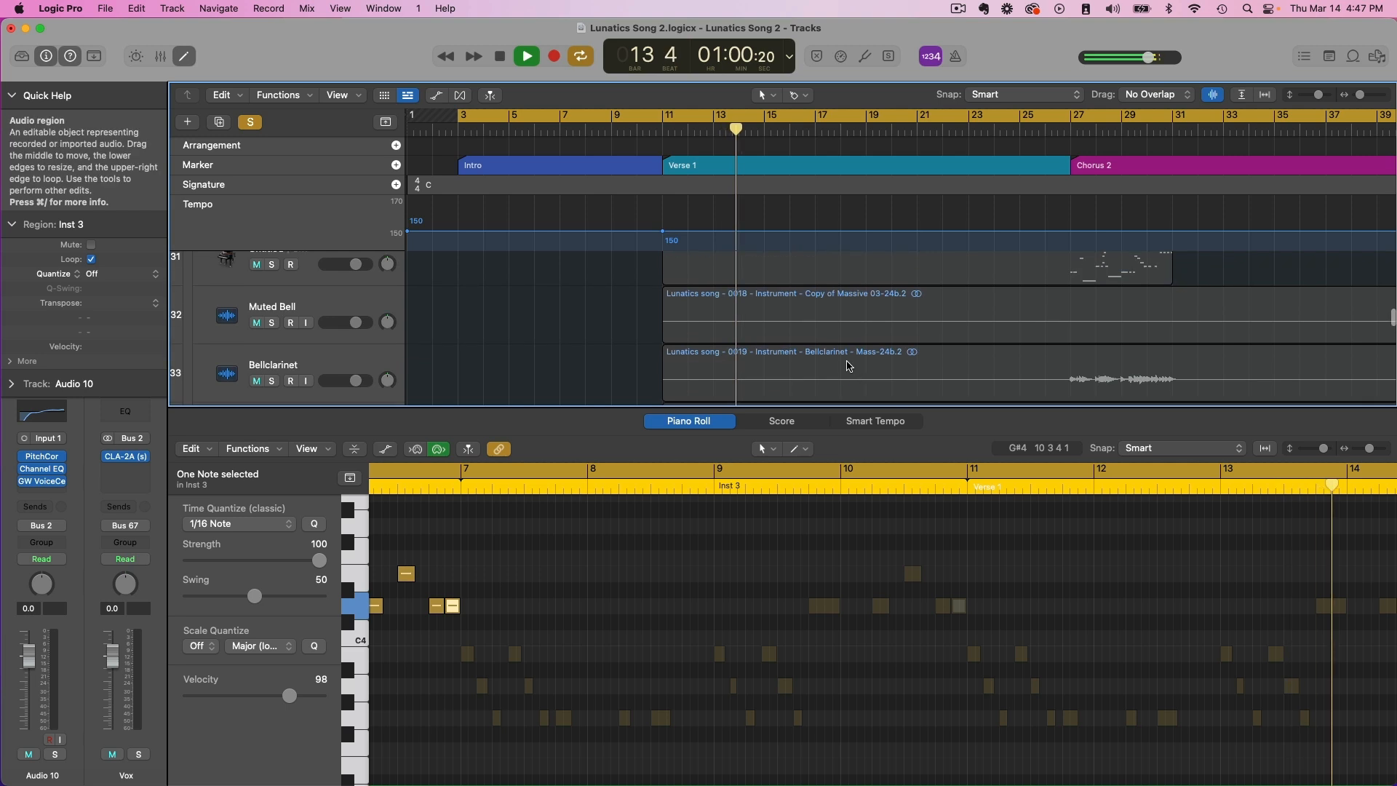
pyautogui.scroll(5, 846, 362)
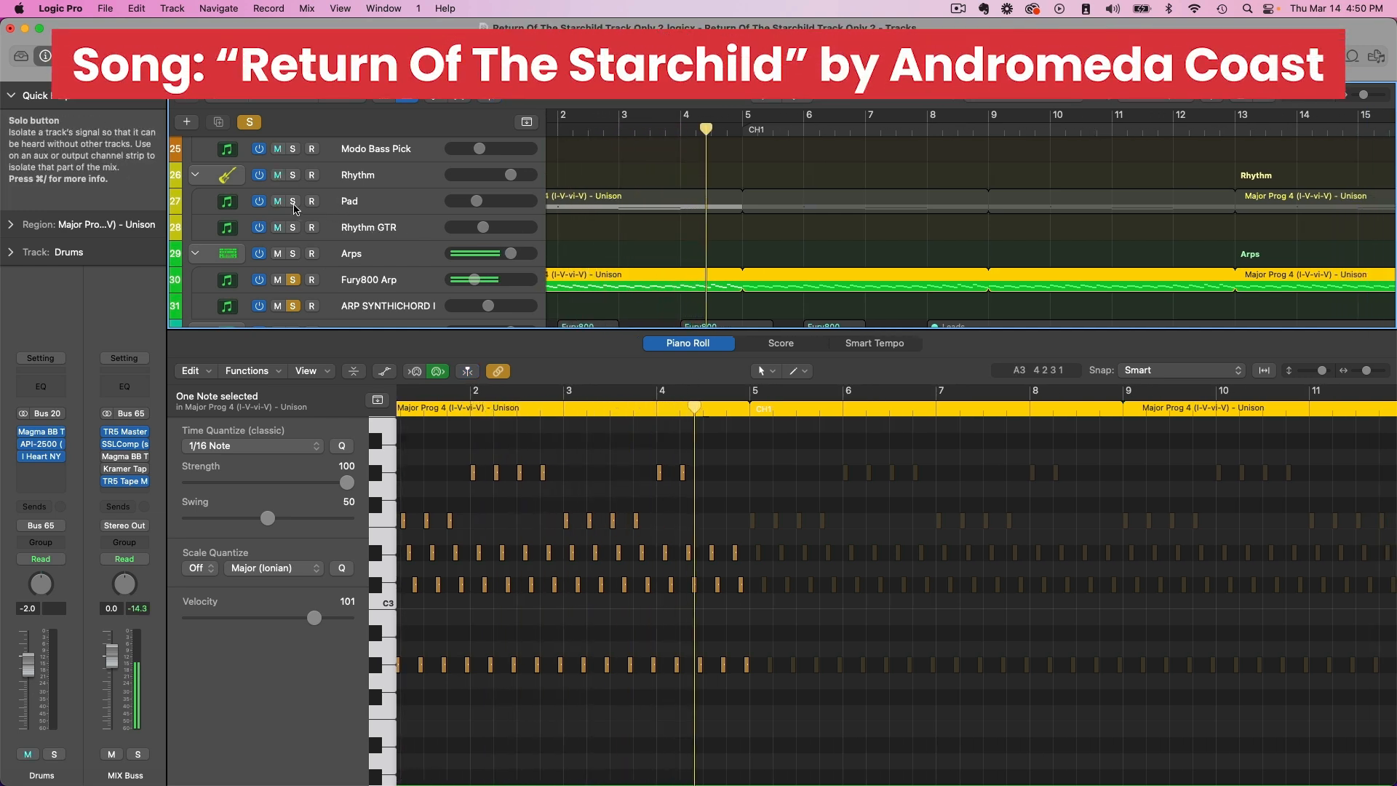
# Solo the Pad track in Return Of The Starchild and select the Pad and Fury800 Arp regions to compare their notes
pyautogui.click(293, 202)
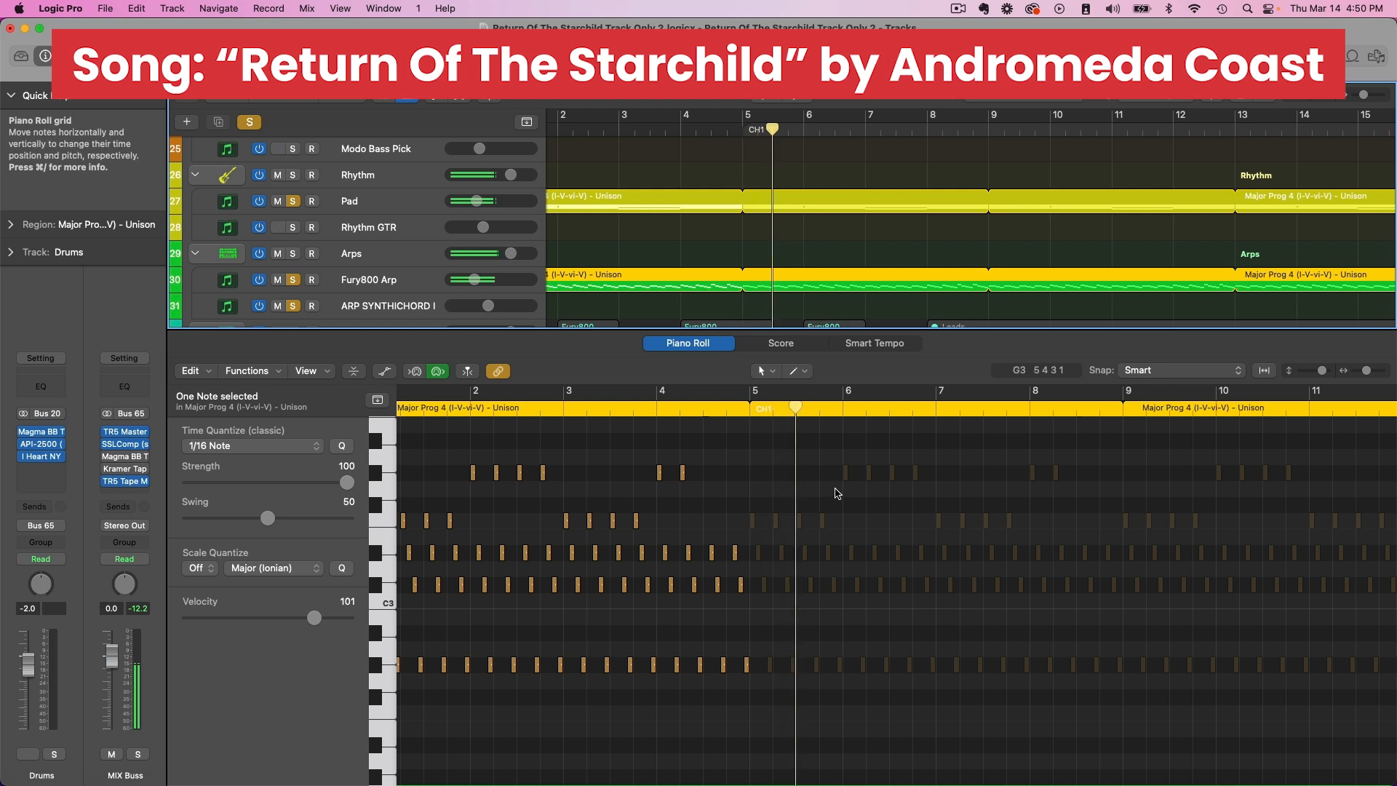
pyautogui.moveTo(789, 171); pyautogui.dragTo(817, 303)
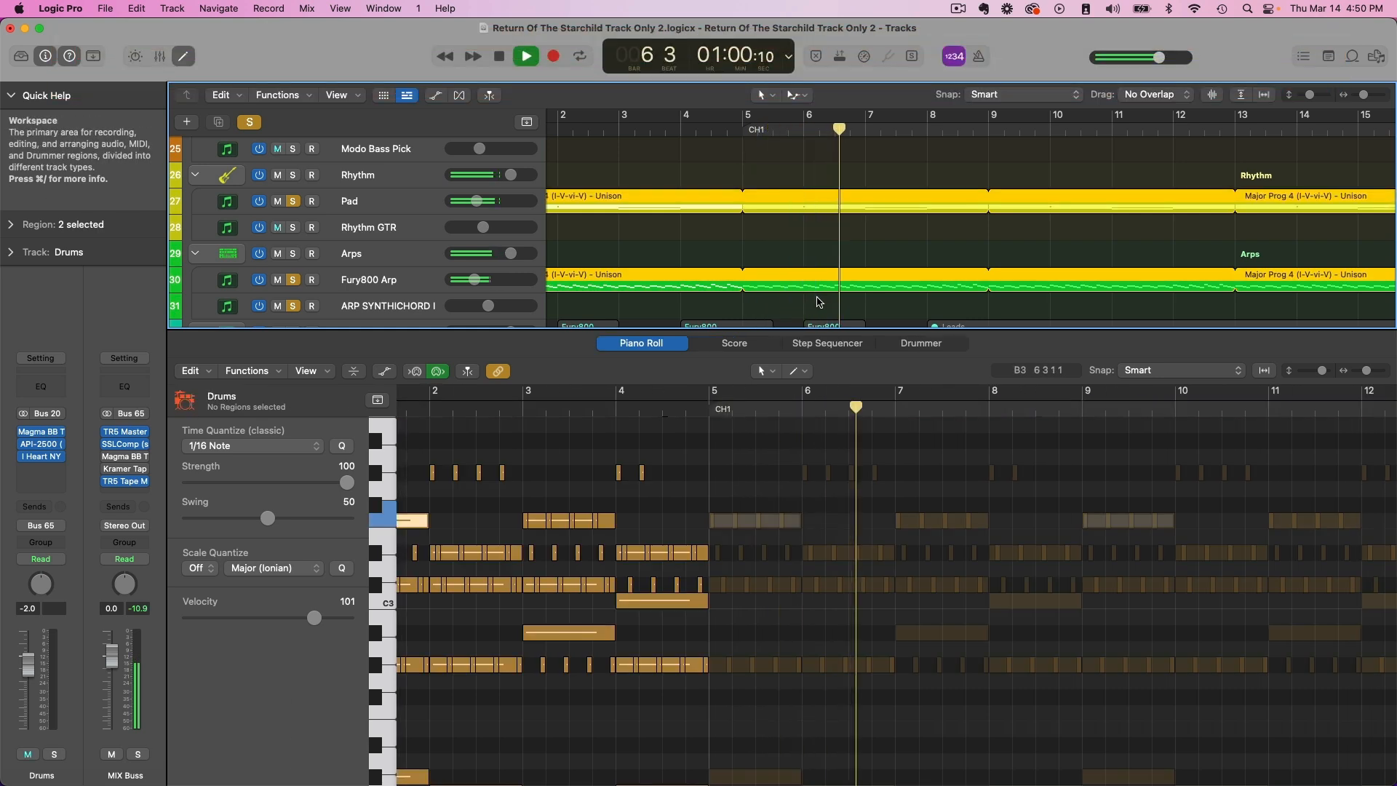
pyautogui.scroll(5, 885, 539)
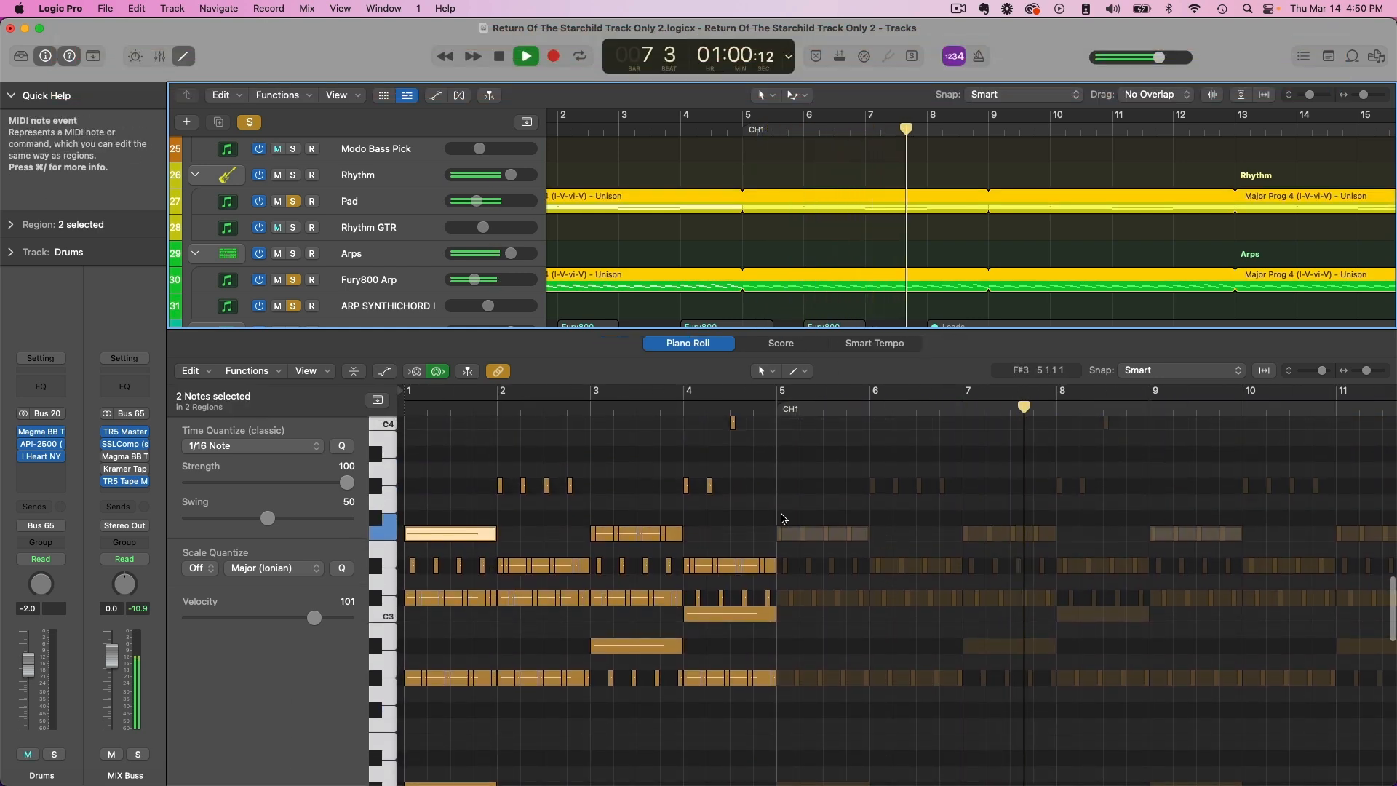
# Examine how the Fury800 Arp notes line up with the Pad chords in the Piano Roll during playback, and stop playback
pyautogui.scroll(1, 700, 542)
pyautogui.scroll(-1, 662, 564)
pyautogui.scroll(-2, 662, 564)
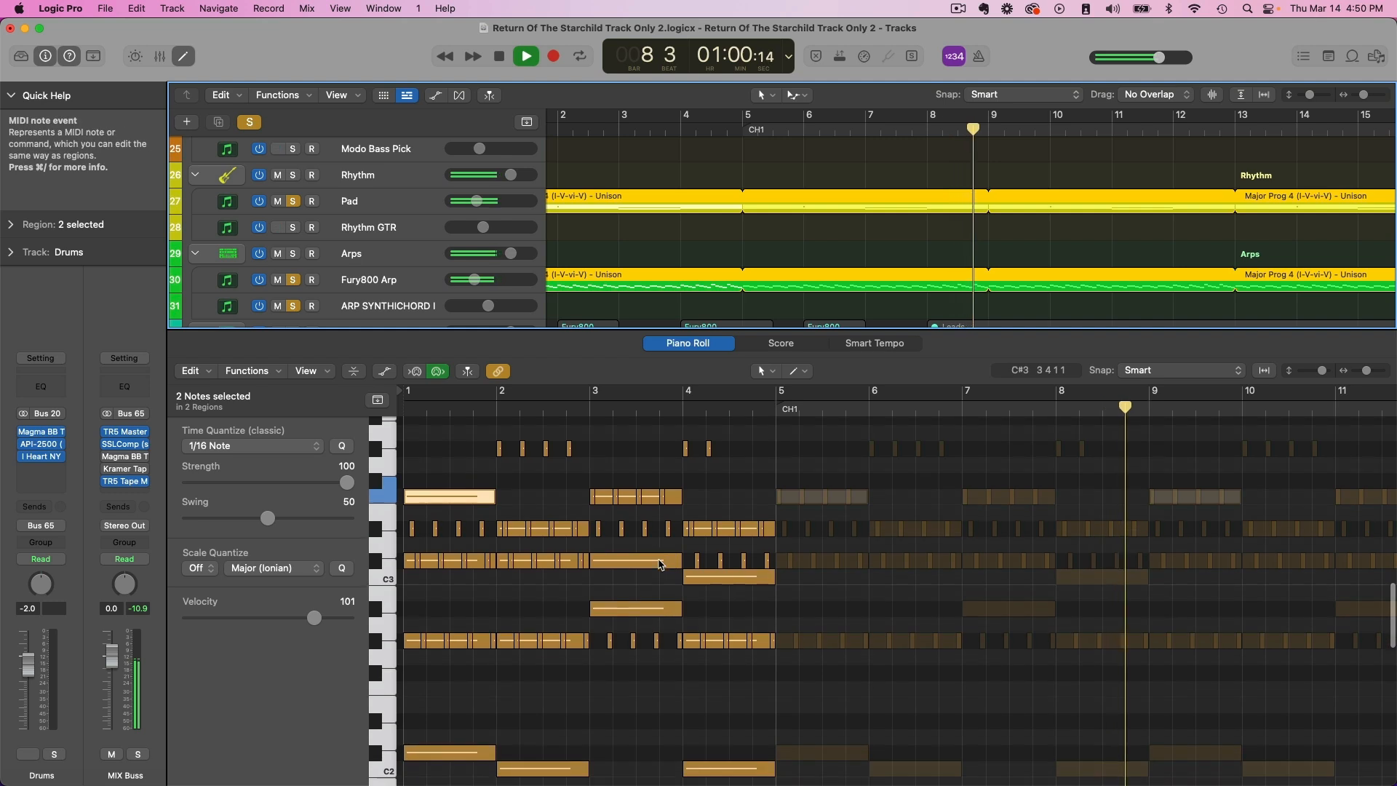
pyautogui.hscroll(5, 698, 562)
pyautogui.scroll(5, 713, 561)
pyautogui.hscroll(3, 713, 561)
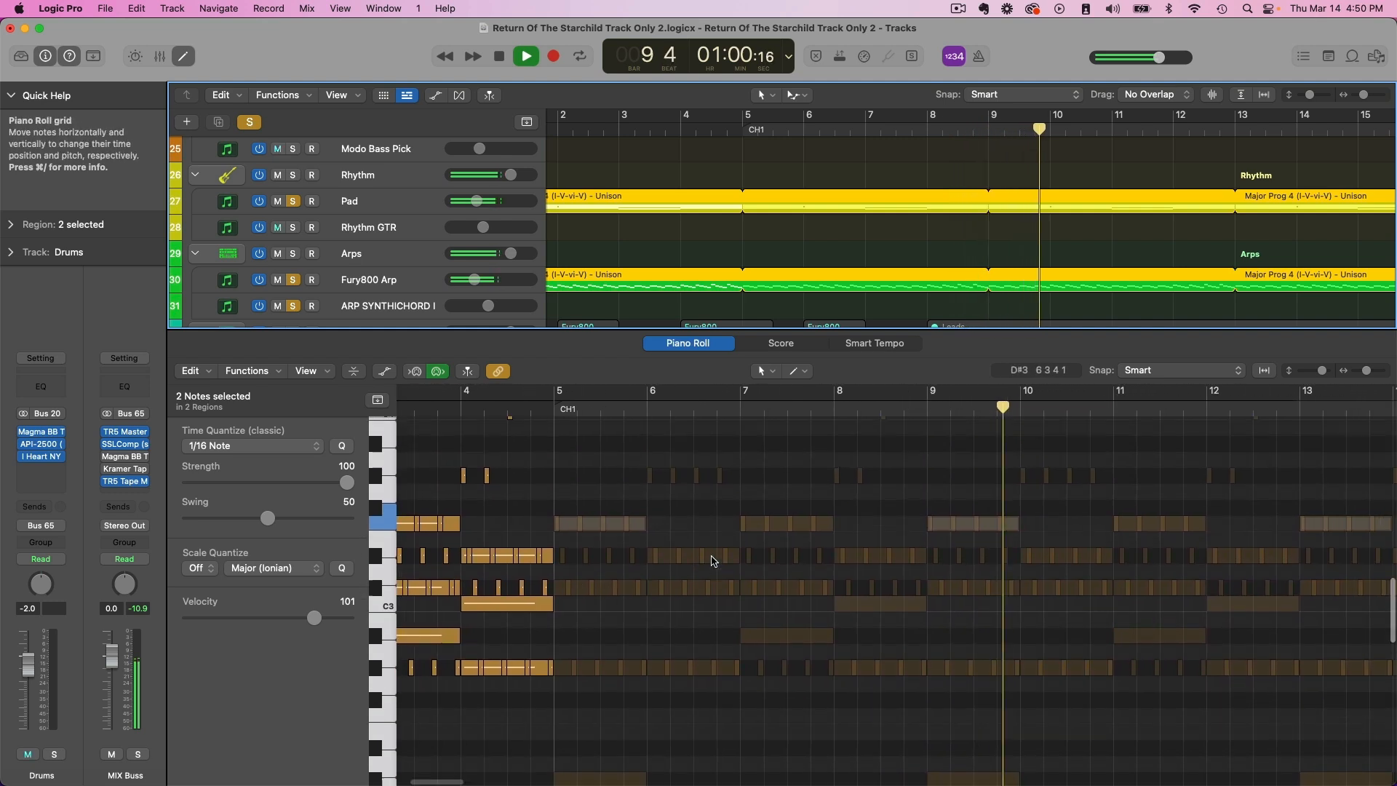
pyautogui.hscroll(3, 713, 561)
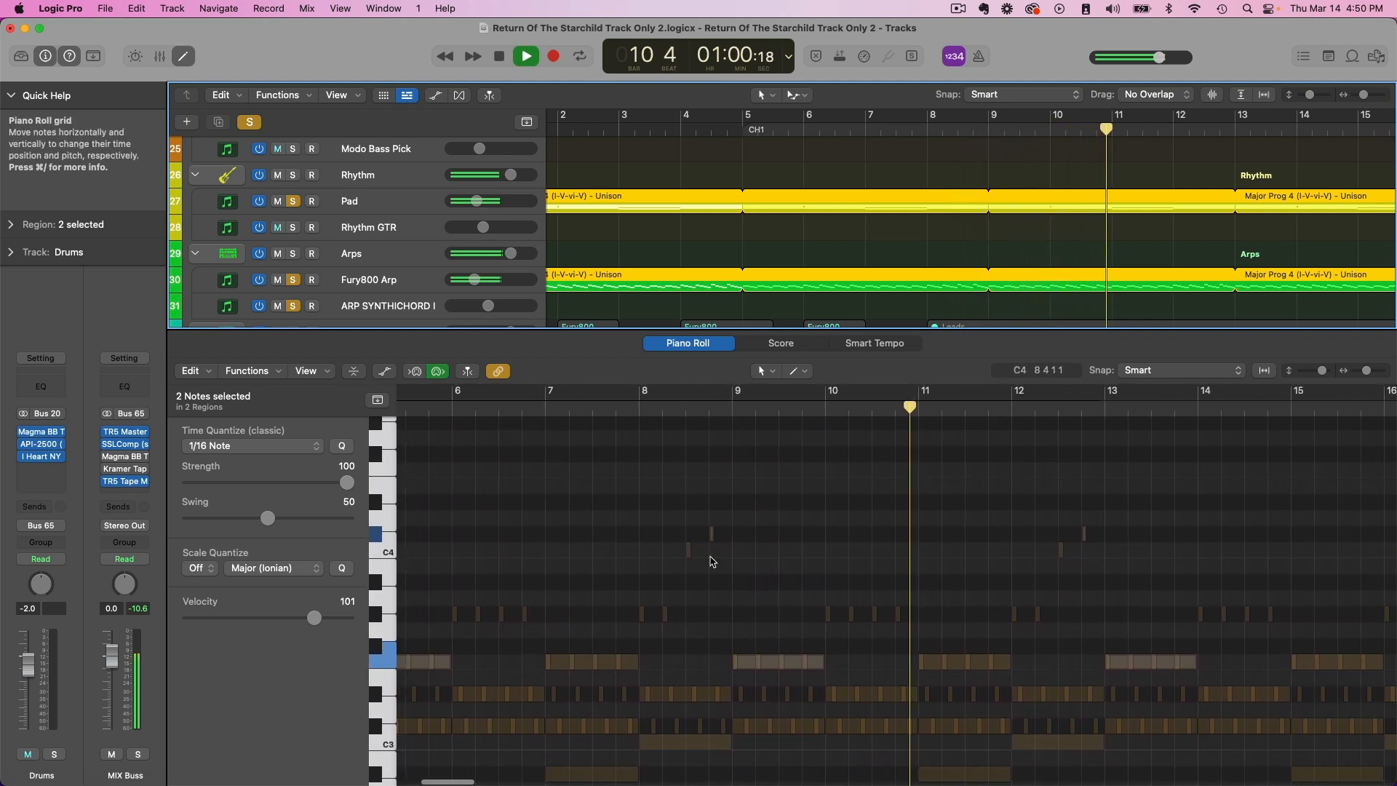
pyautogui.scroll(-1, 716, 561)
pyautogui.hscroll(-4, 721, 561)
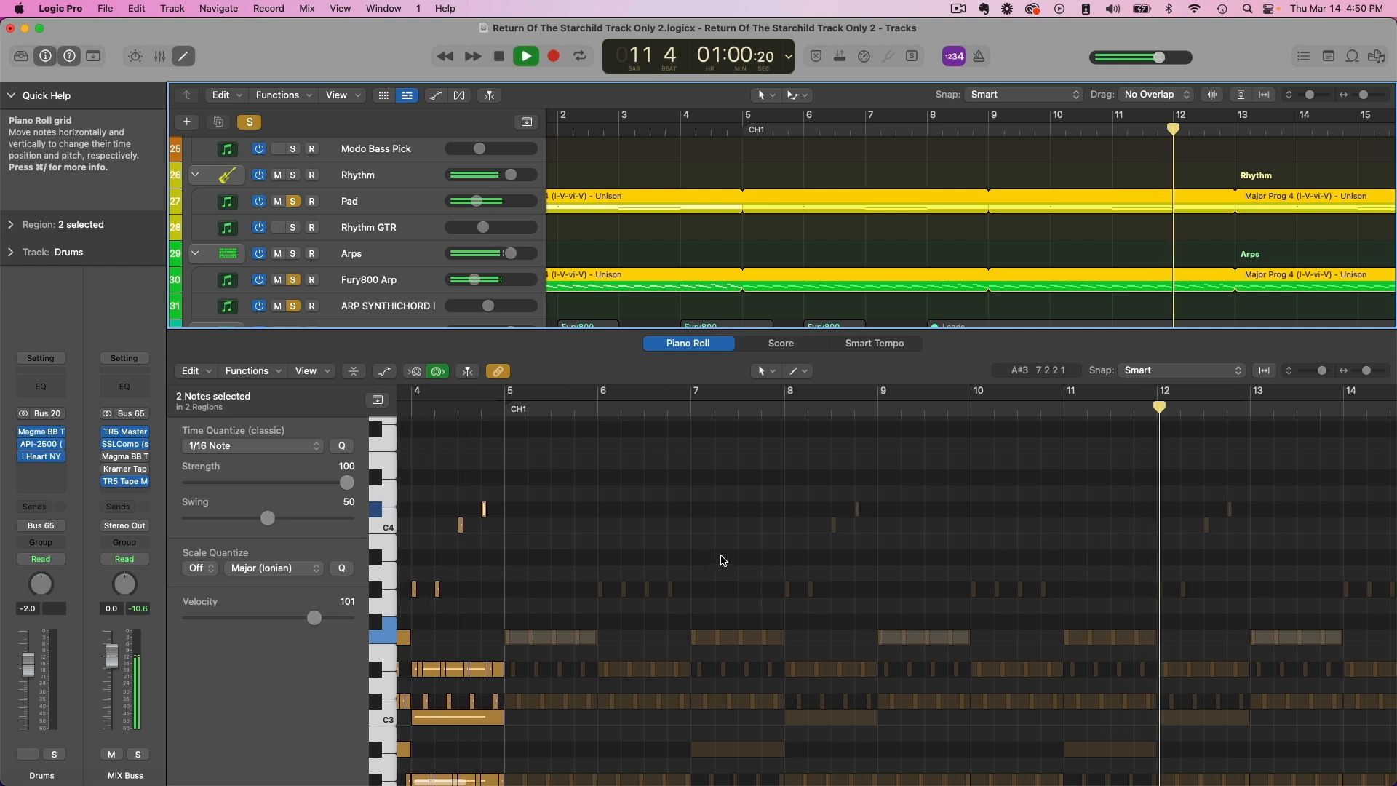
pyautogui.scroll(-4, 722, 560)
pyautogui.hscroll(6, 719, 560)
pyautogui.scroll(3, 717, 558)
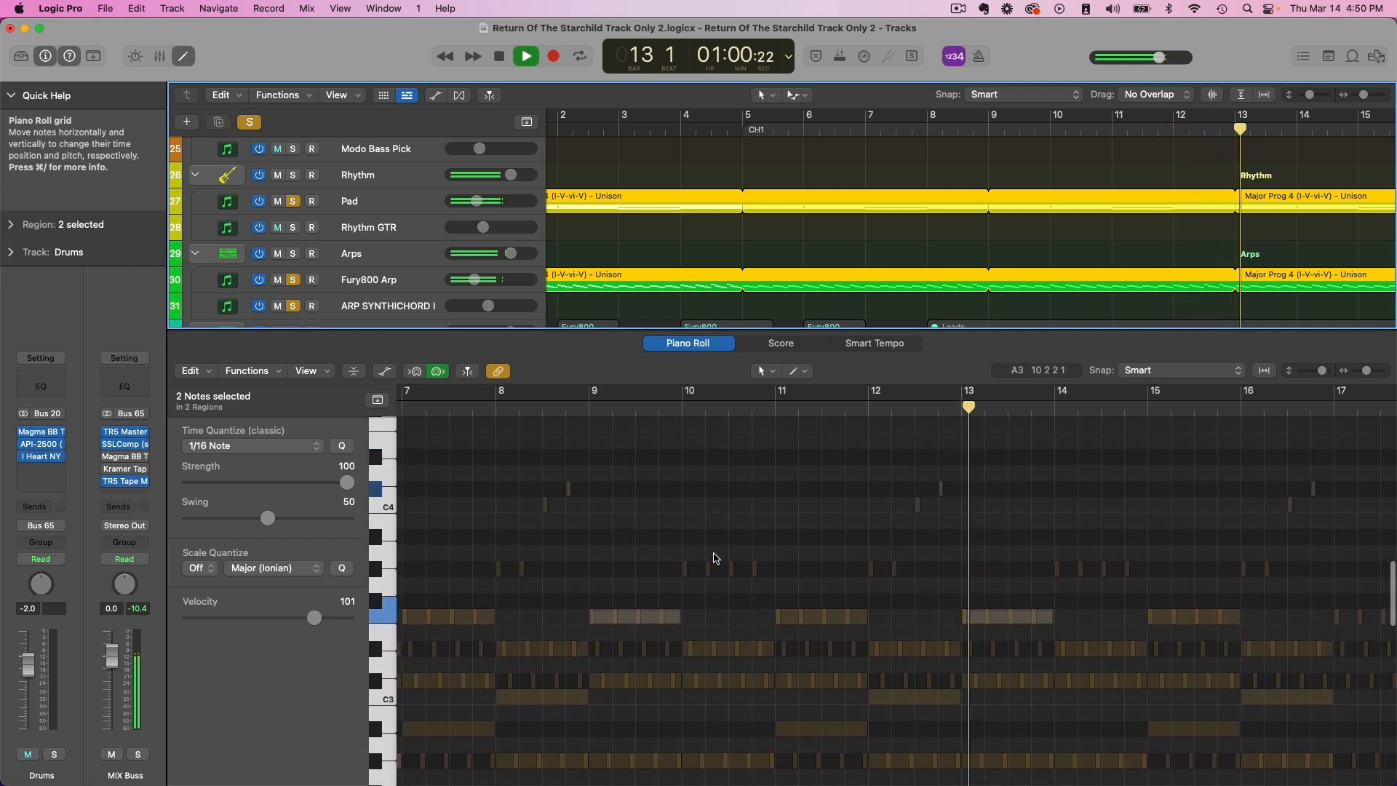
pyautogui.press('space')
pyautogui.click(959, 10)
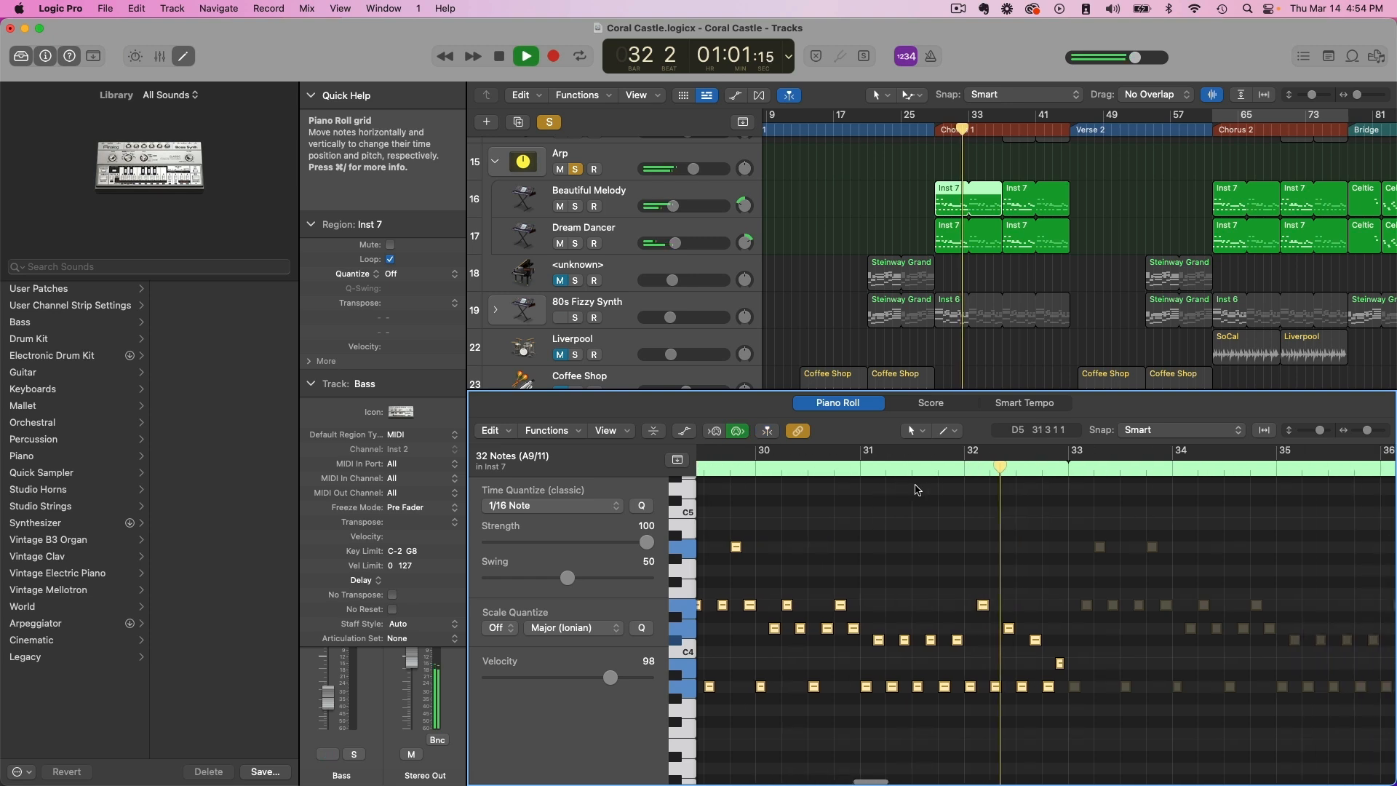
# Solo the 80s Fizzy Synth track in Coral Castle to hear it with the soloed Arp tracks, and stop playback
pyautogui.click(575, 318)
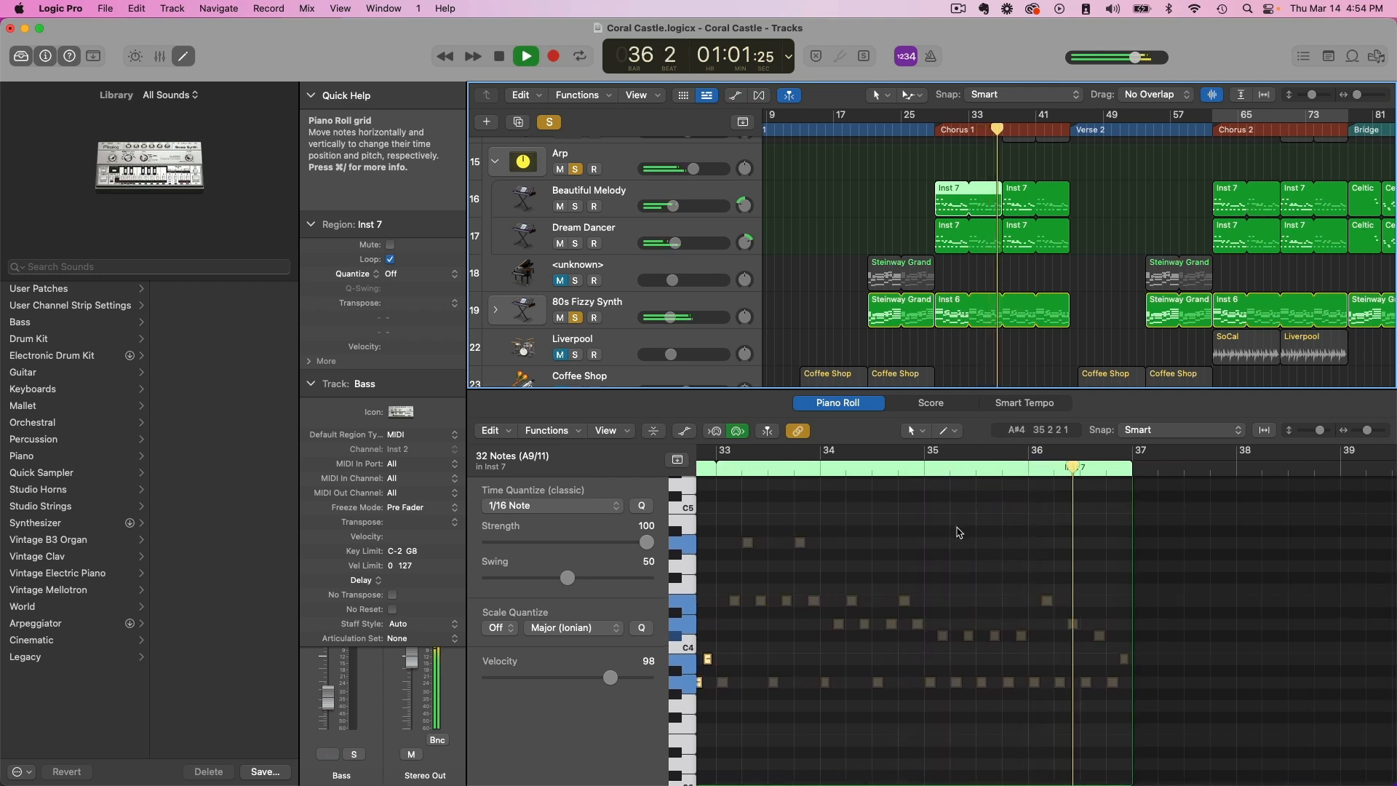
pyautogui.press('space')
pyautogui.click(957, 8)
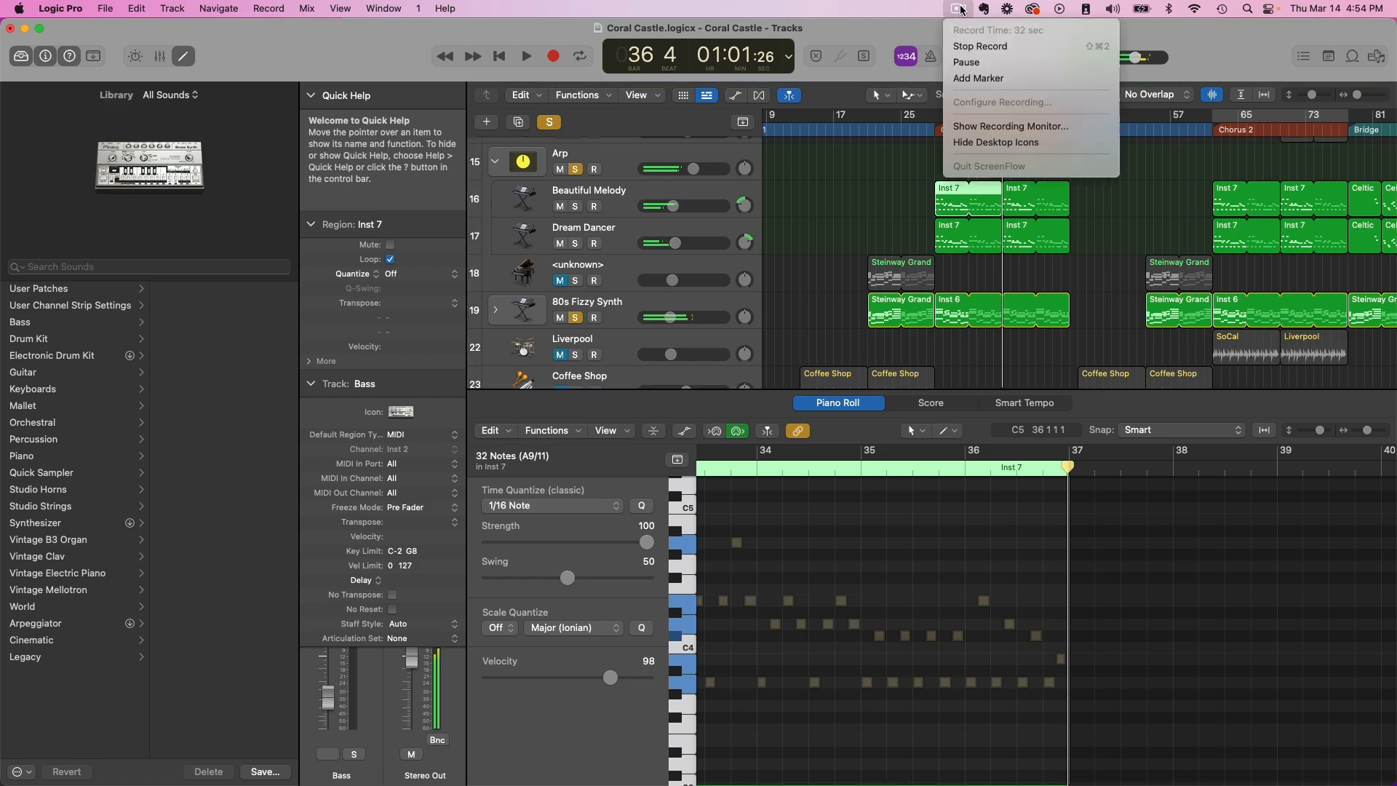
pyautogui.click(973, 46)
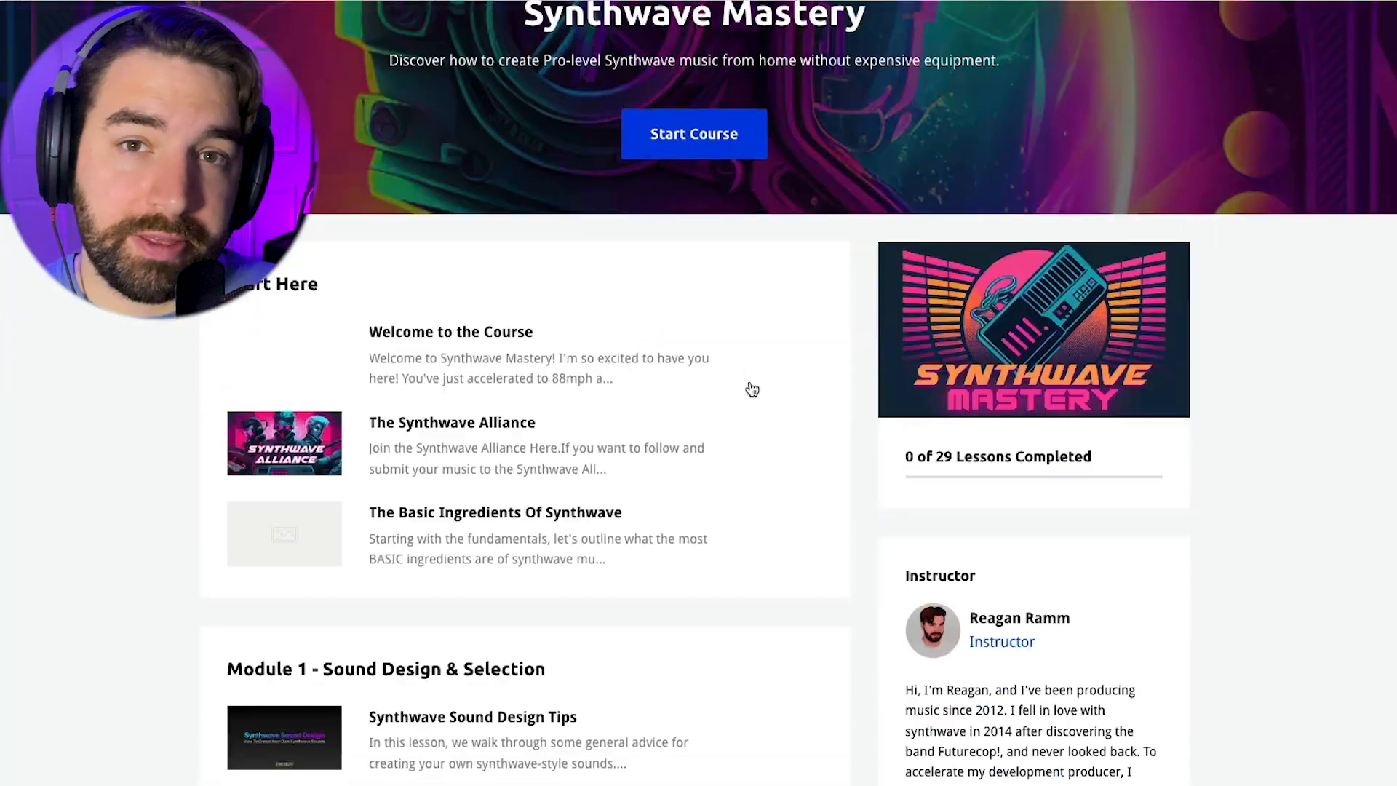
# Look through the Synthwave Mastery course outline on the course website, from the introduction down to the mixing and mastering module
pyautogui.scroll(-6, 752, 389)
pyautogui.scroll(-10, 751, 390)
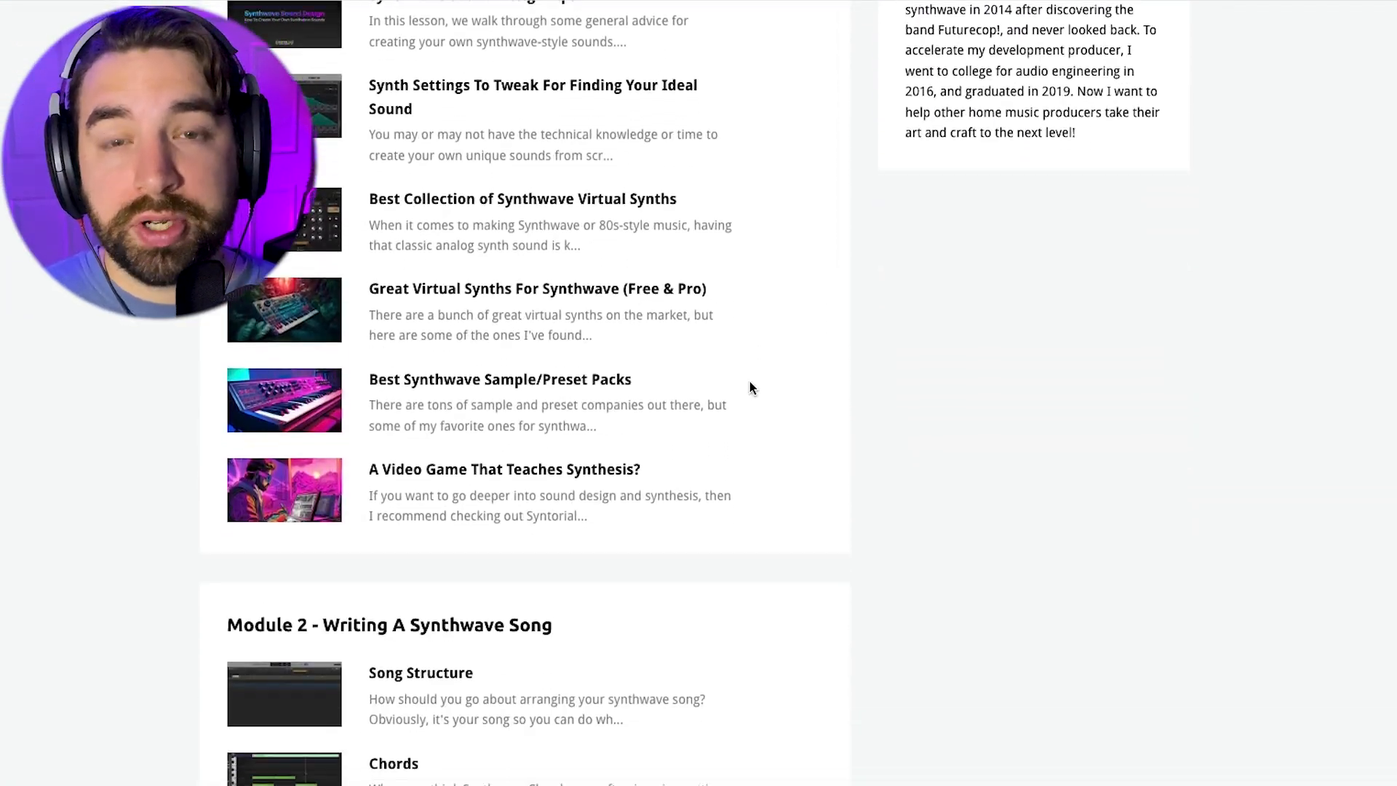
pyautogui.scroll(-10, 751, 387)
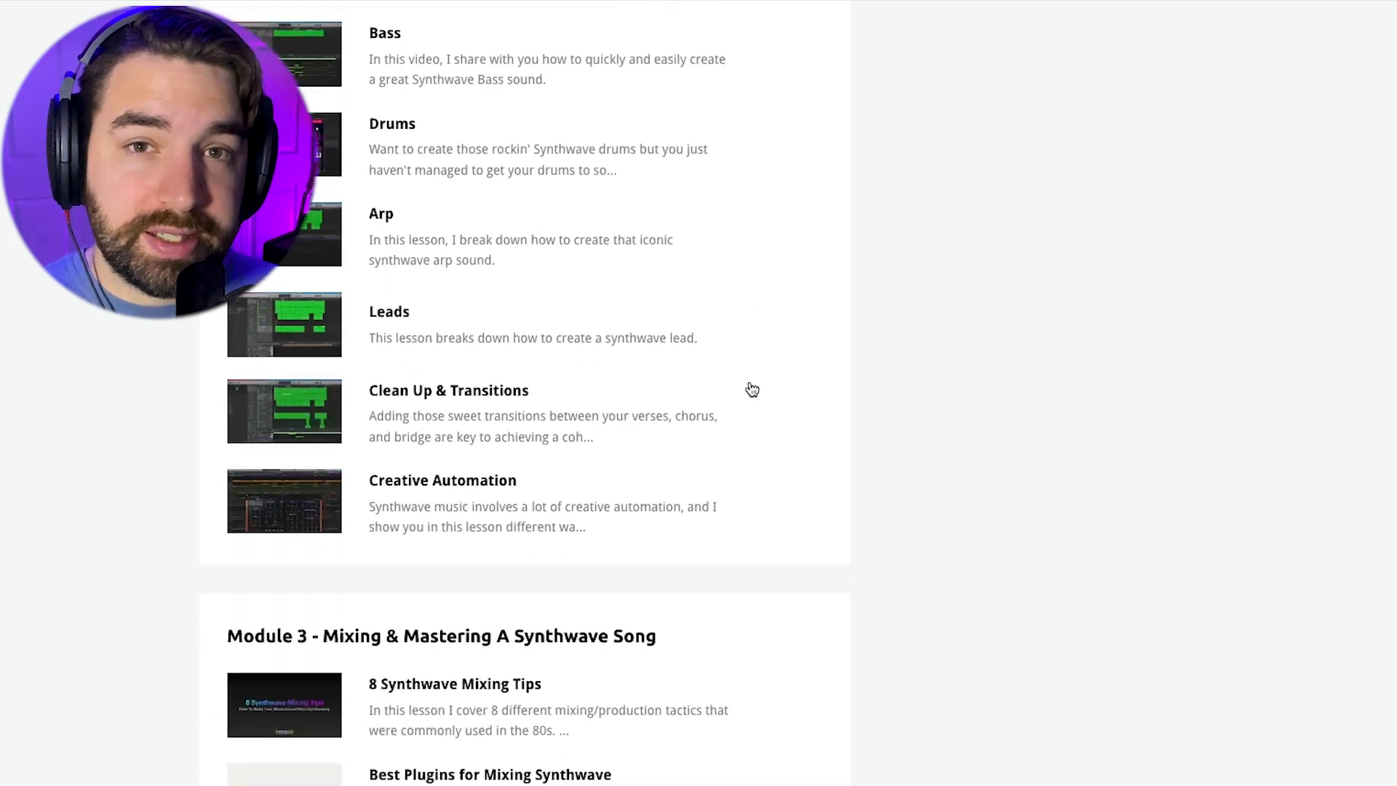
pyautogui.scroll(-9, 751, 383)
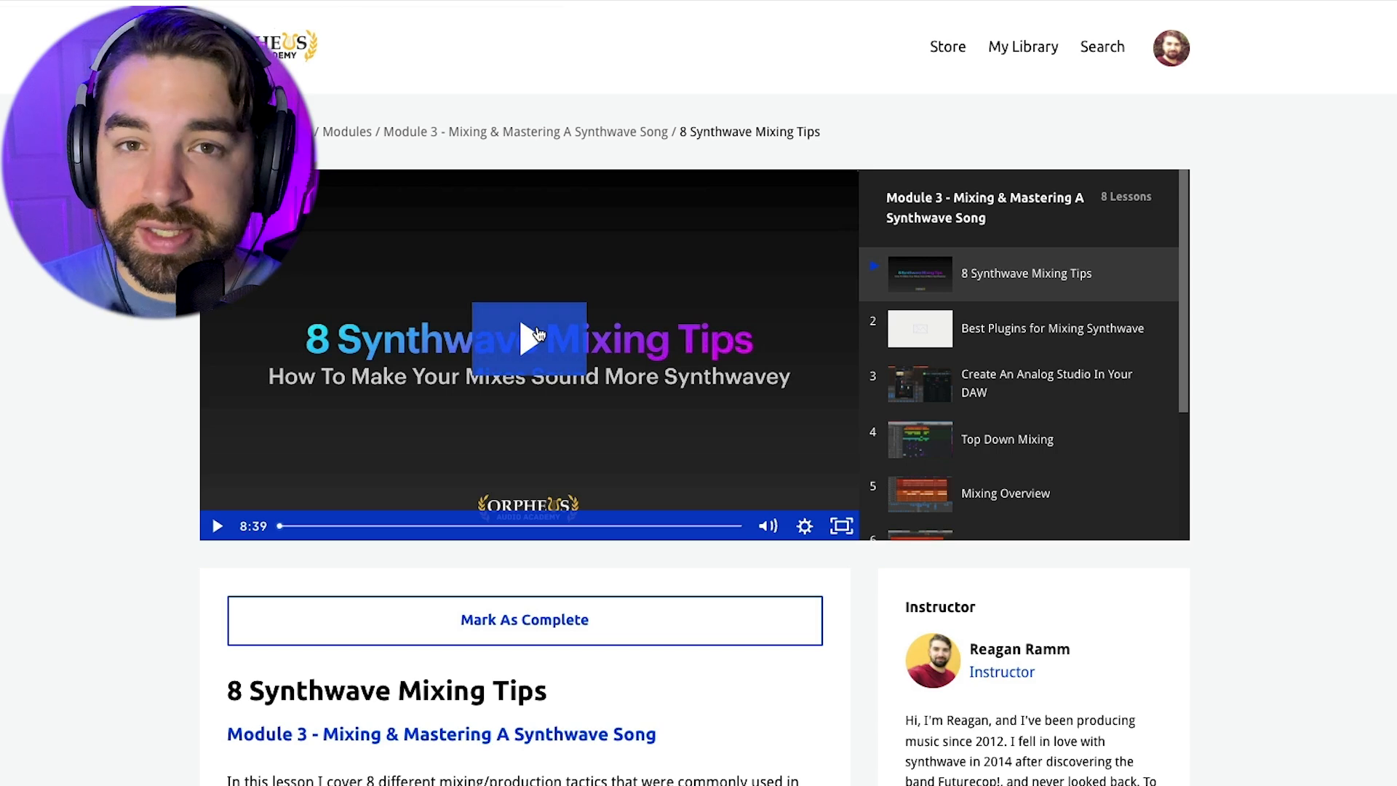
# Play the 8 Synthwave Mixing Tips lesson video and skip ahead to sample different parts of it
pyautogui.click(542, 340)
pyautogui.click(311, 526)
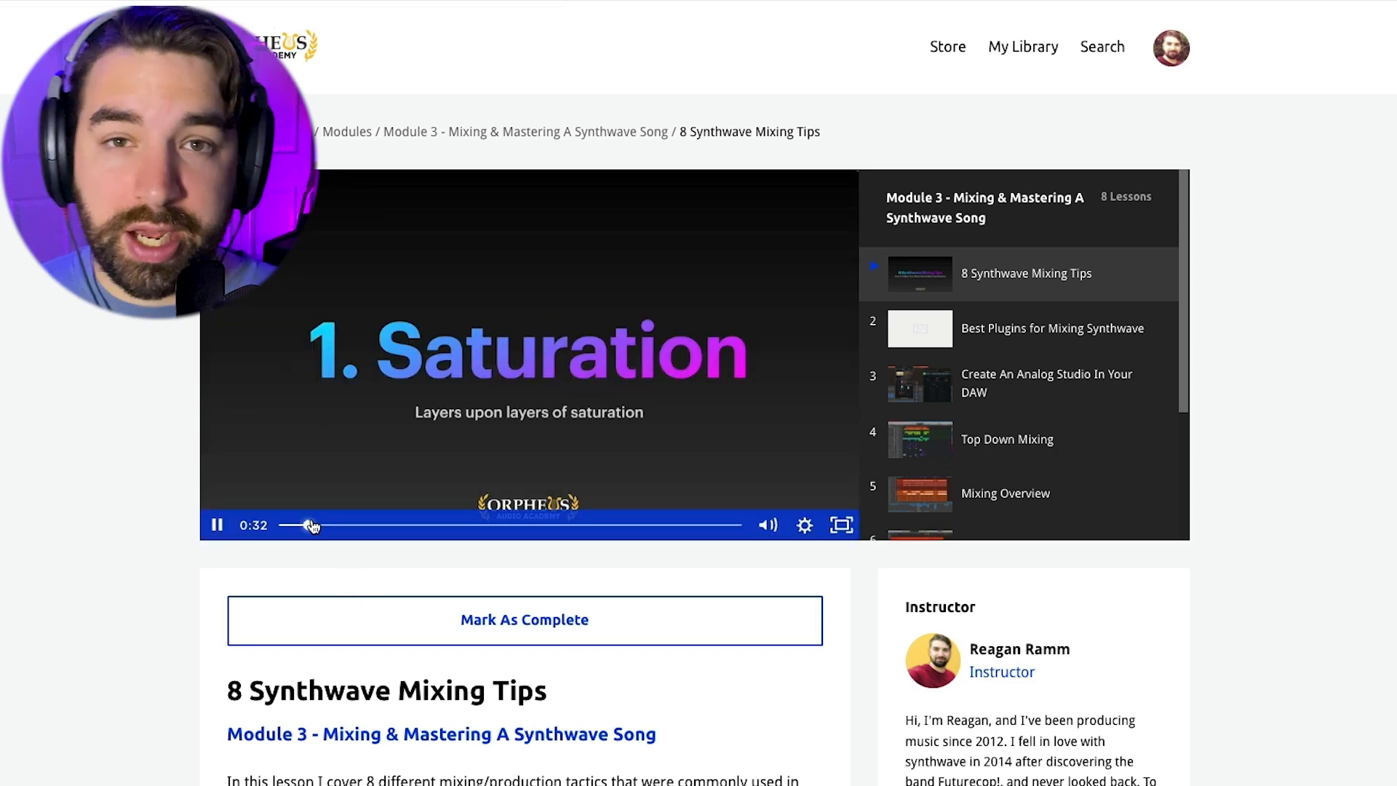
pyautogui.click(499, 526)
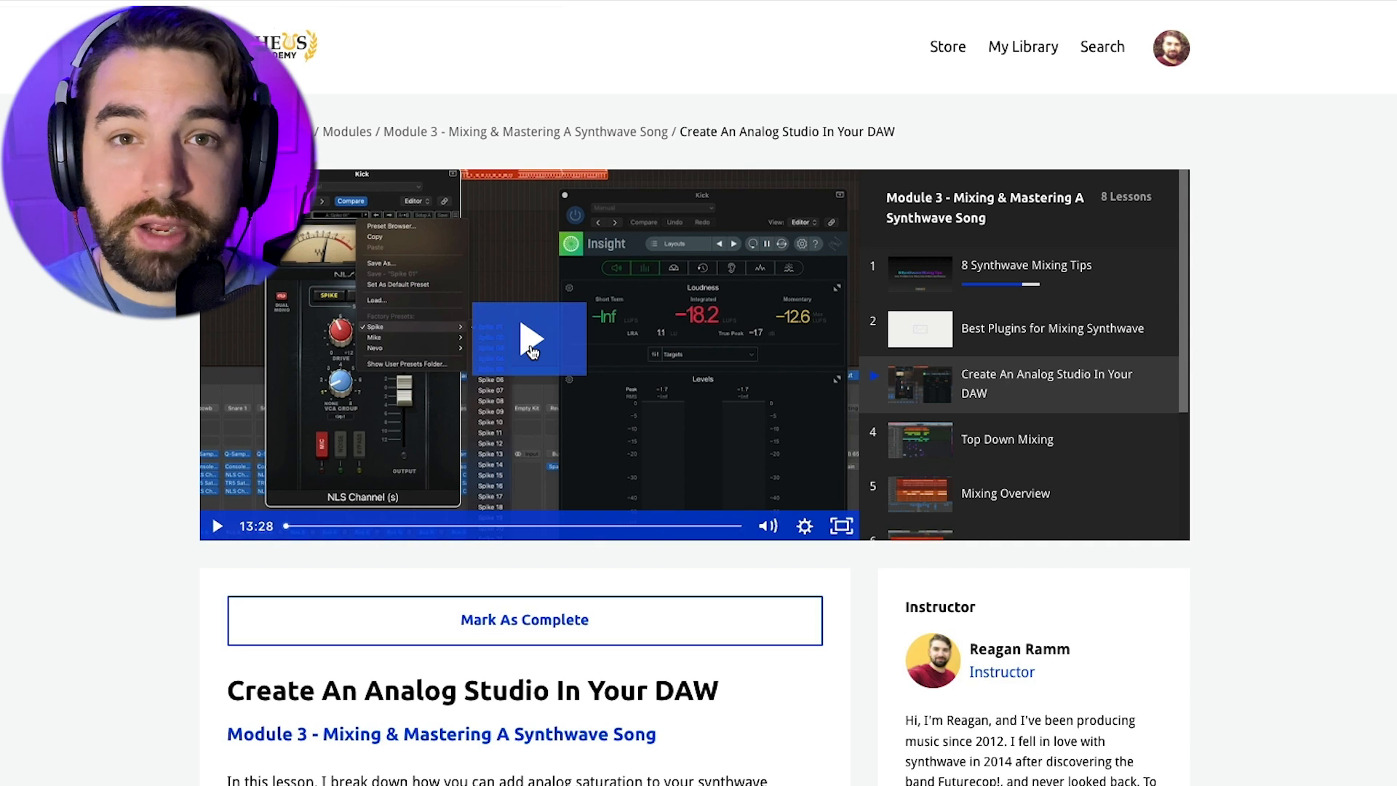
# Play the Create An Analog Studio In Your DAW lesson video and look over the lesson's description
pyautogui.click(530, 348)
pyautogui.scroll(-1, 245, 539)
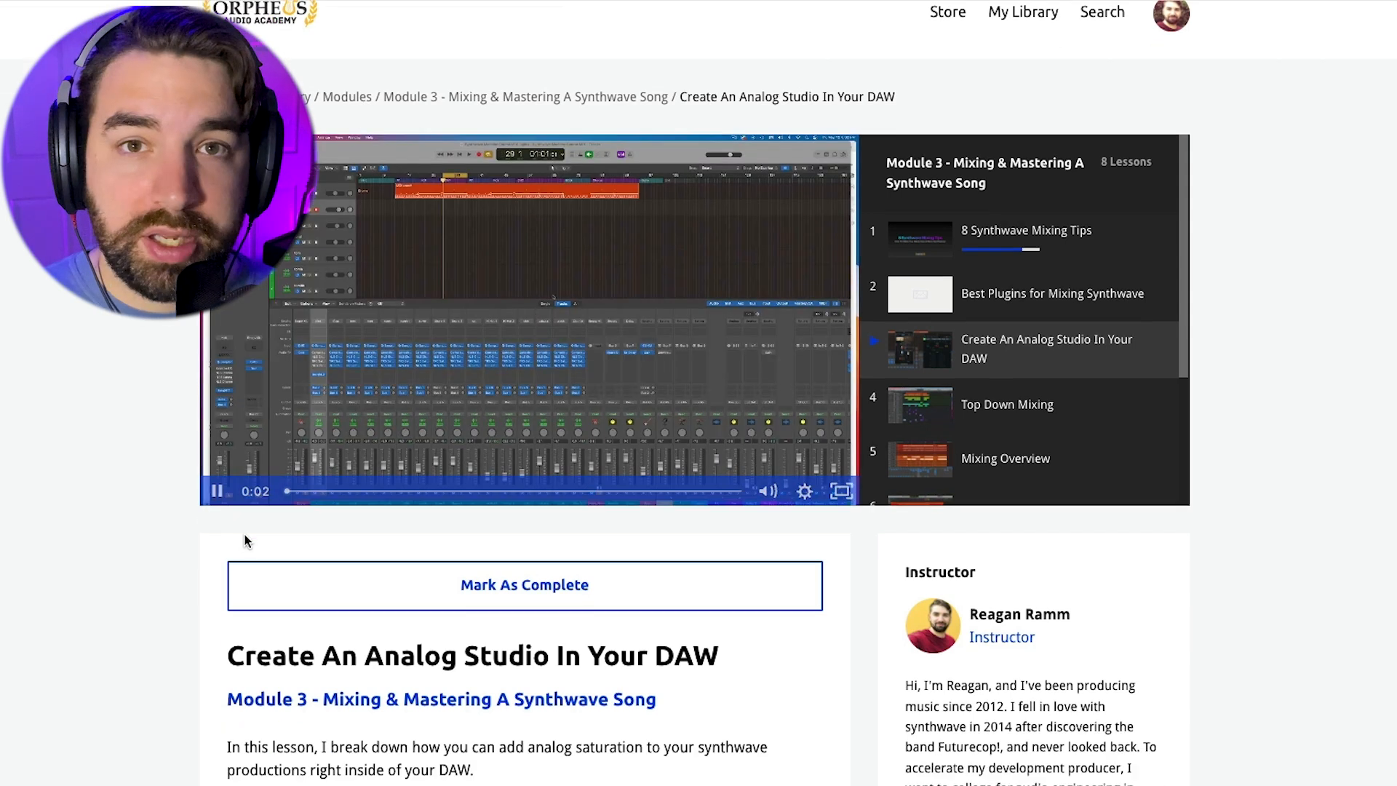
pyautogui.scroll(-3, 245, 540)
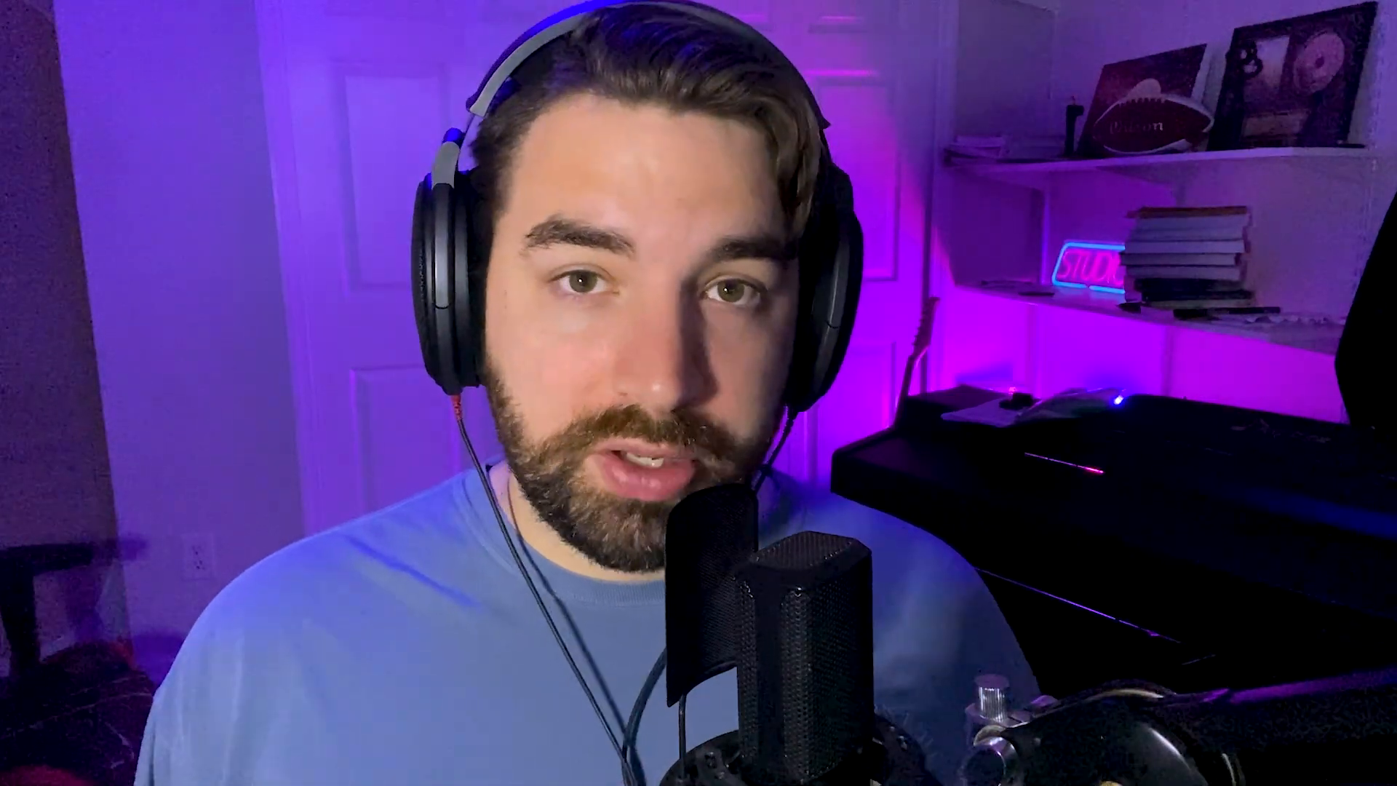